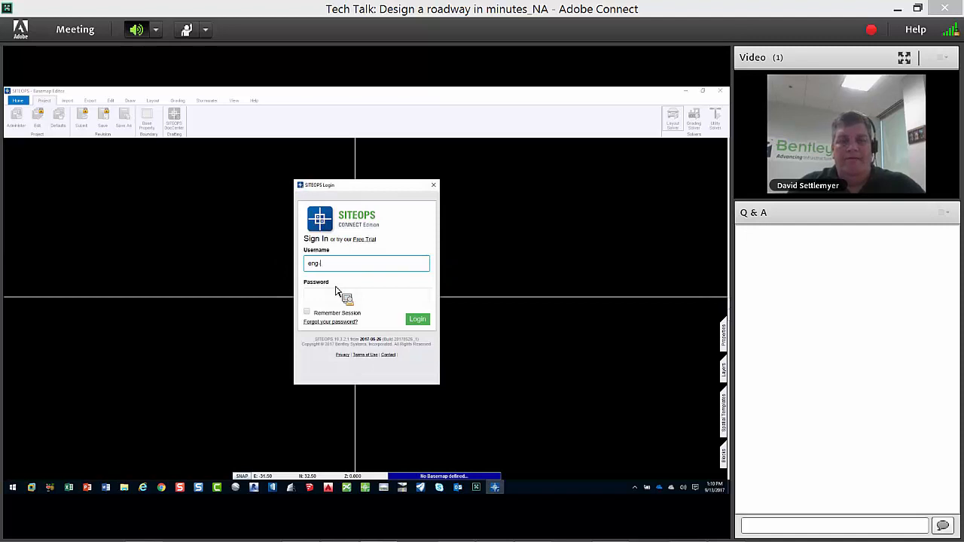
- Sign in to SITEOPS with the account username and password
left_click(336, 291)
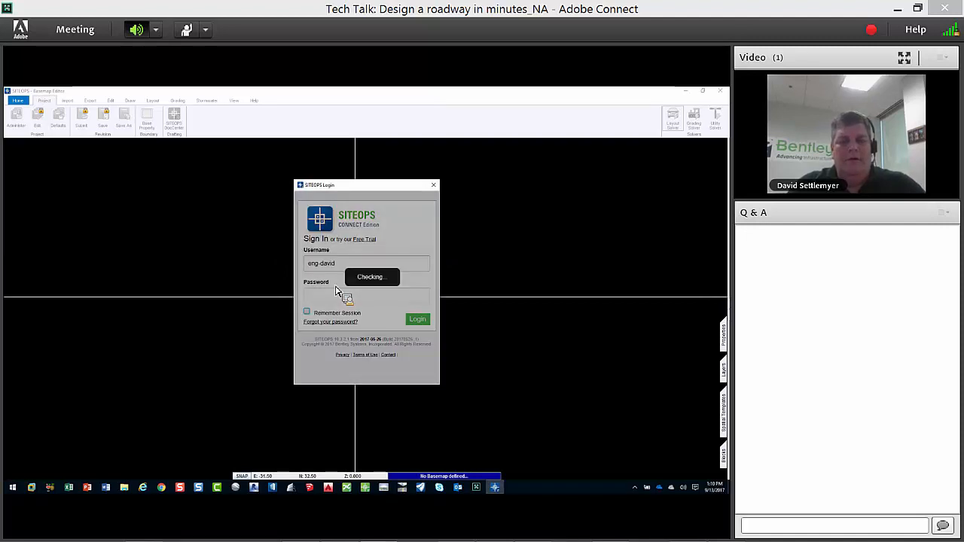
type("•••")
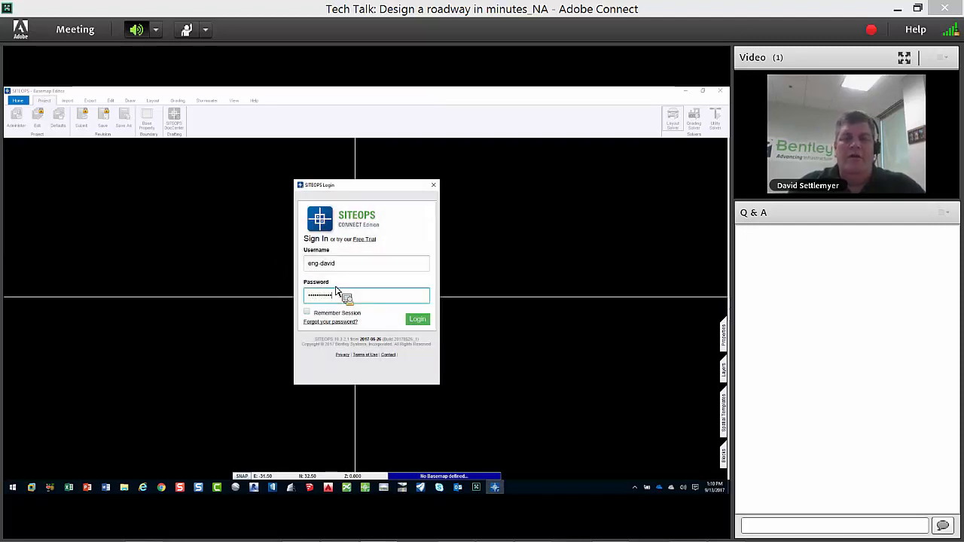
key("Return")
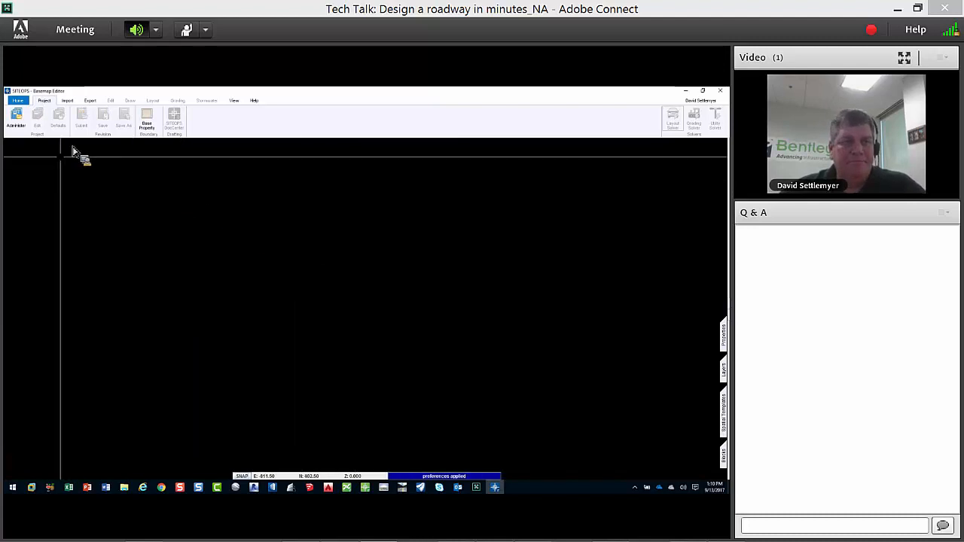
- Create a new revision named Demo in the Tech Talk project
left_click(18, 128)
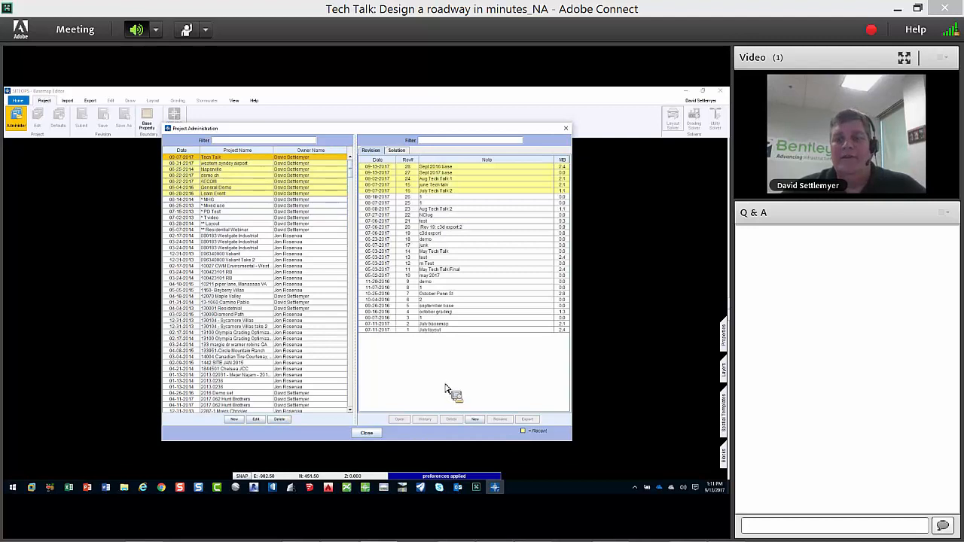
left_click(475, 420)
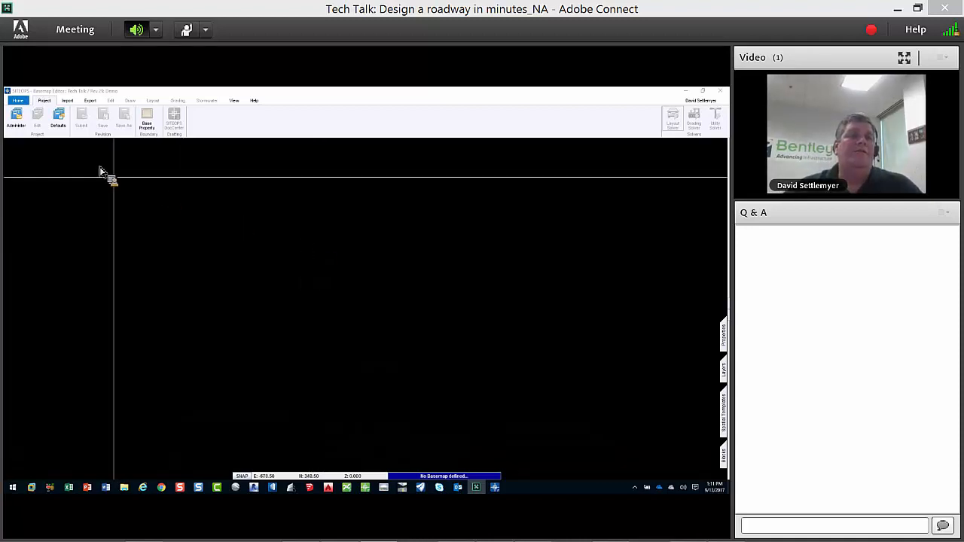
- Open the geolocation map for the new revision and search it for ncsu
left_click(83, 115)
left_click(538, 135)
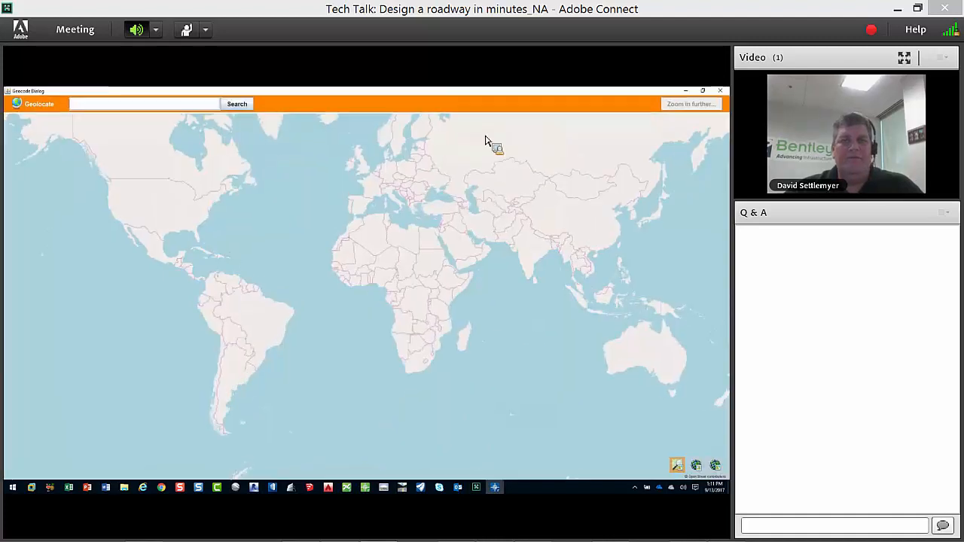
left_click(183, 106)
type("nc")
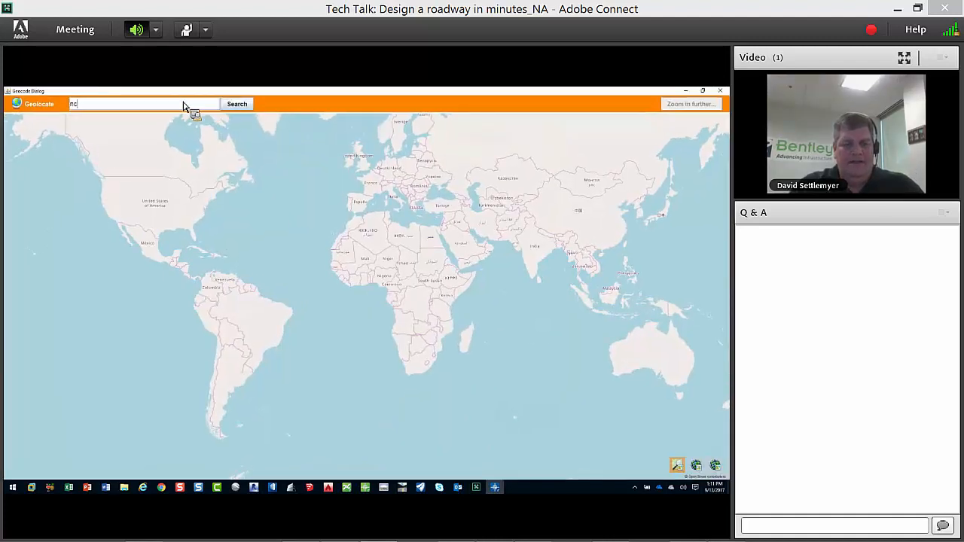
type("su")
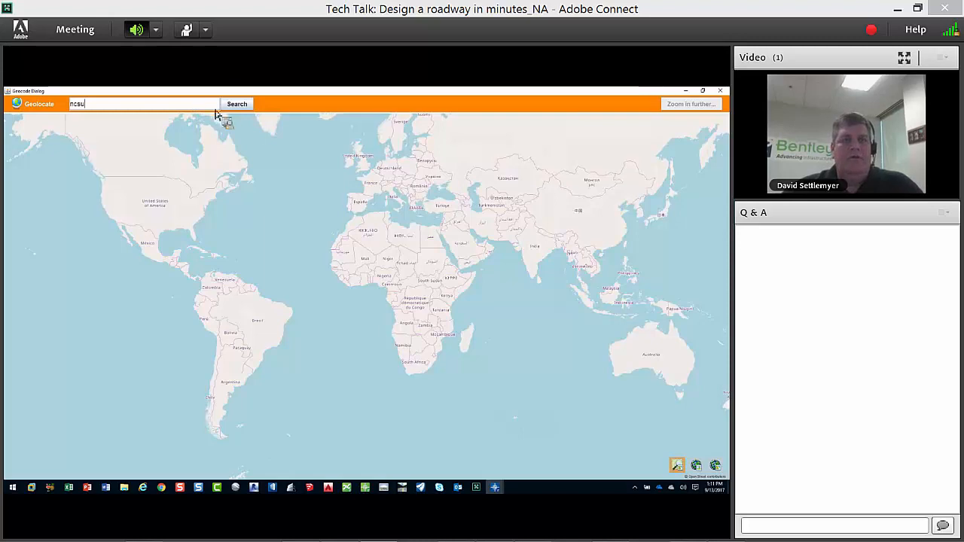
left_click(238, 106)
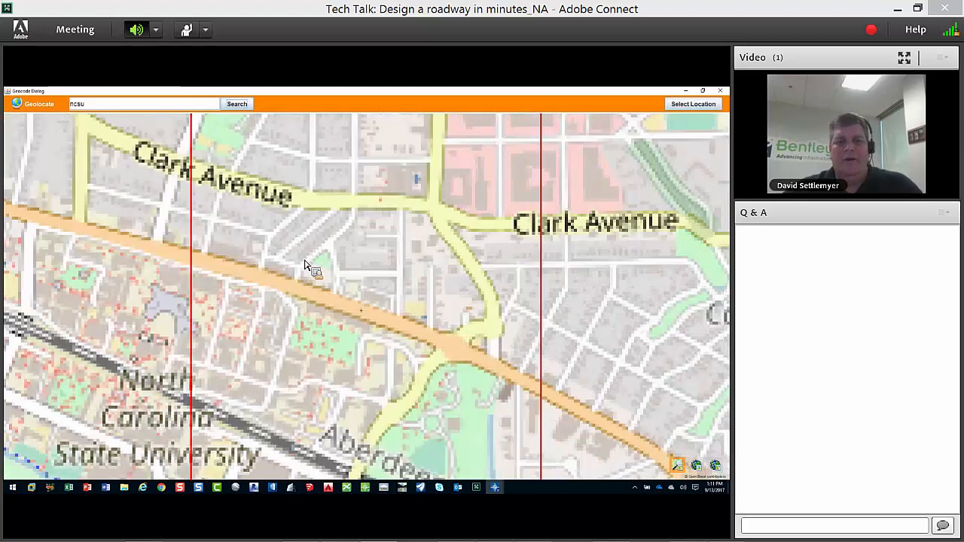
- Frame the Dorothea Dix Park area south of the university on the map and select it as the project location
left_click_drag(421, 363, 471, 222)
scroll(449, 250, "down", 1)
scroll(433, 256, "down", 1)
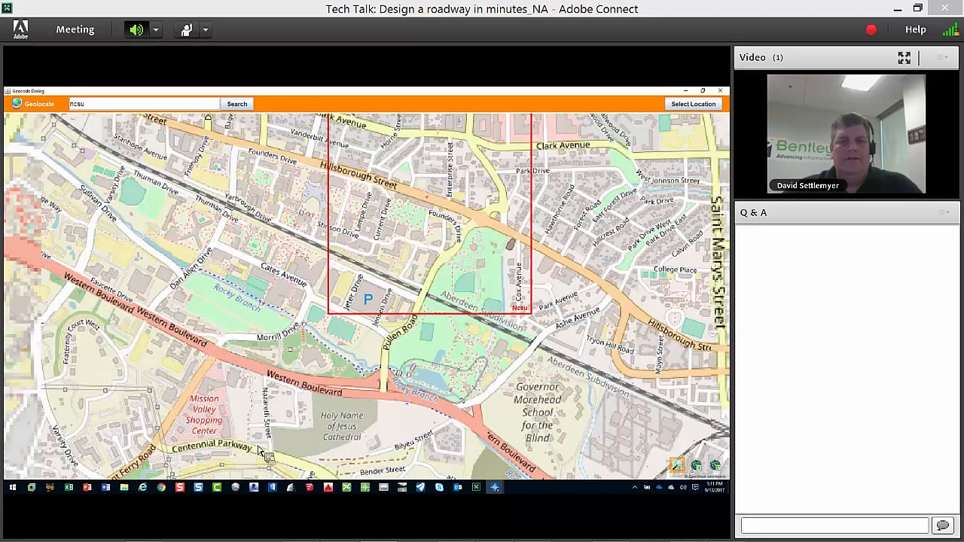
left_click_drag(257, 446, 292, 382)
scroll(291, 383, "down", 1)
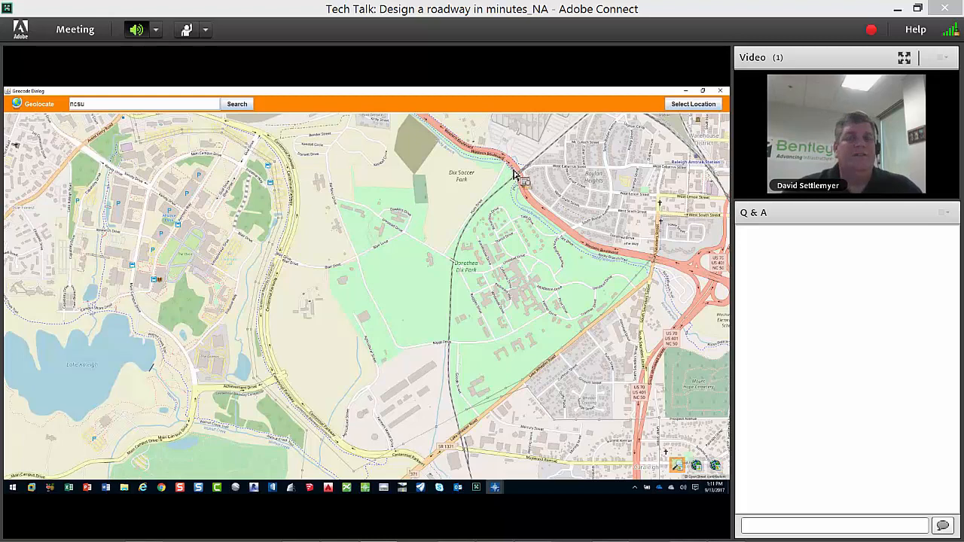
left_click(699, 105)
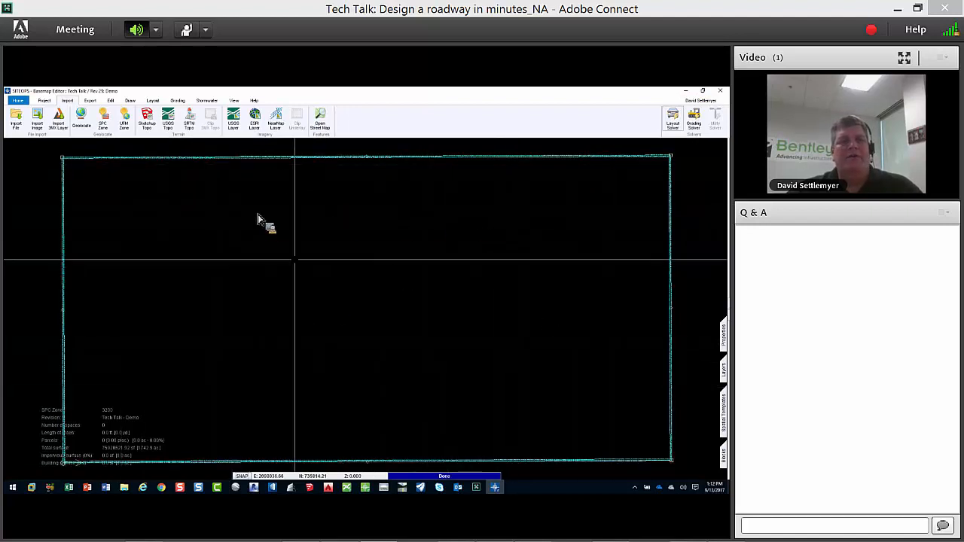
- Import the ESRI World_Imagery layer and the USGS topography for the selected site
left_click(254, 119)
left_click(316, 299)
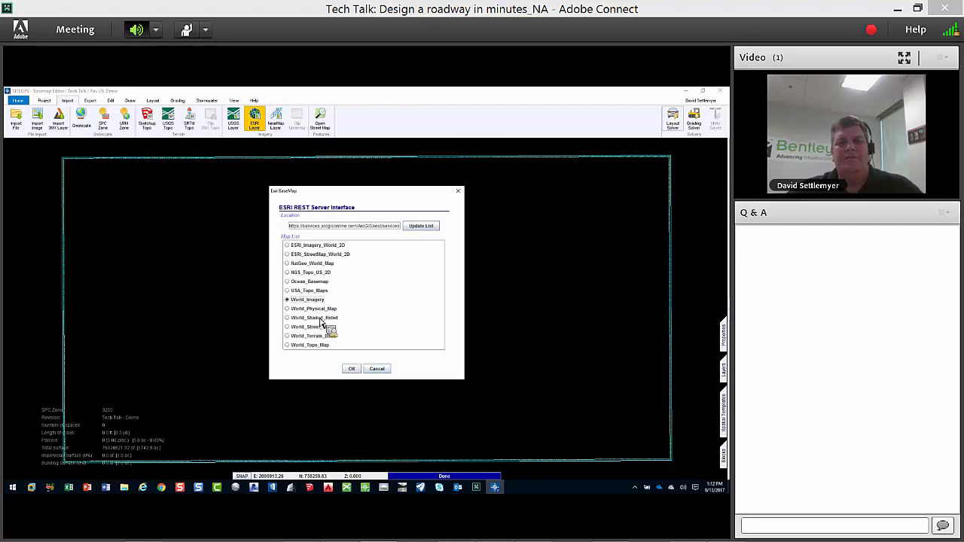
left_click(352, 369)
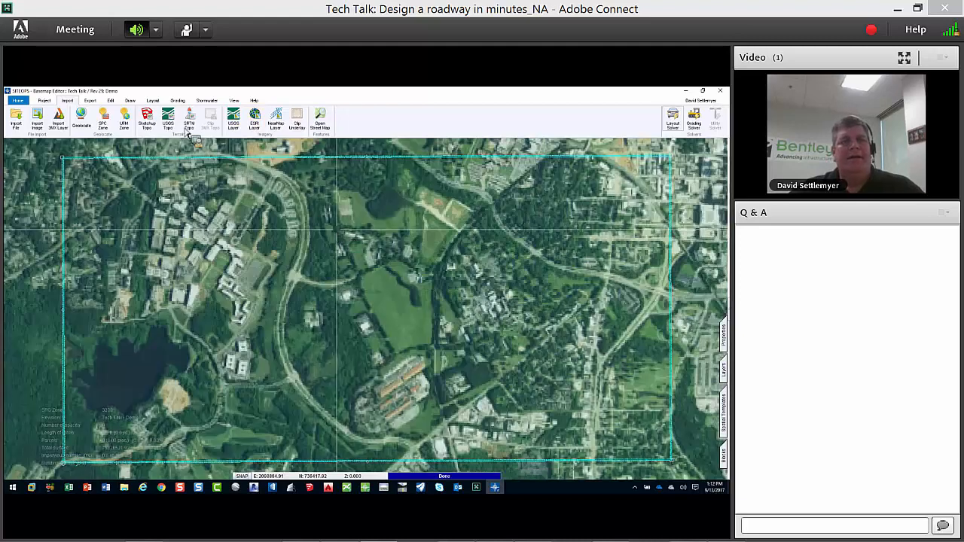
left_click(170, 120)
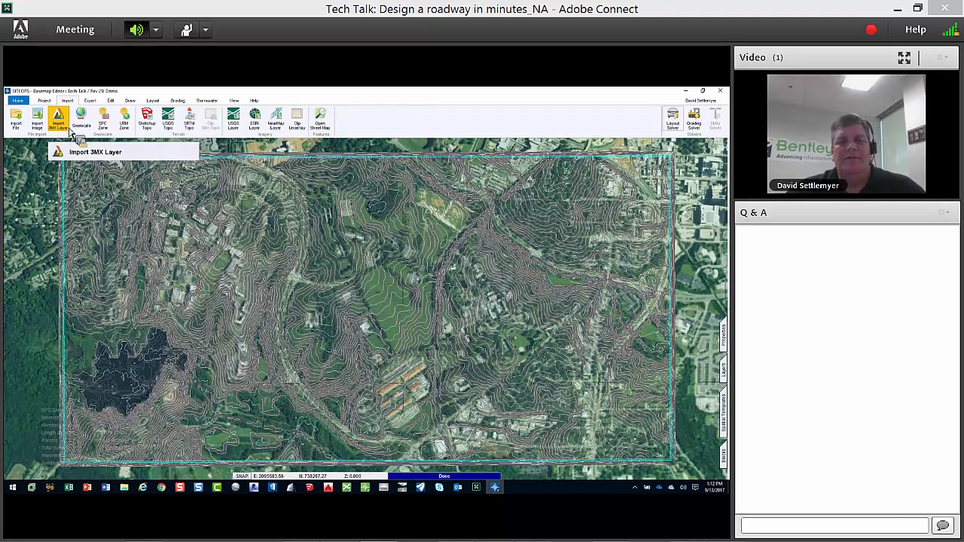
- Examine the terrain in the maximized 3D viewer with contours shown and 5.0x vertical exaggeration, and return to the basemap
left_click(235, 100)
left_click(127, 119)
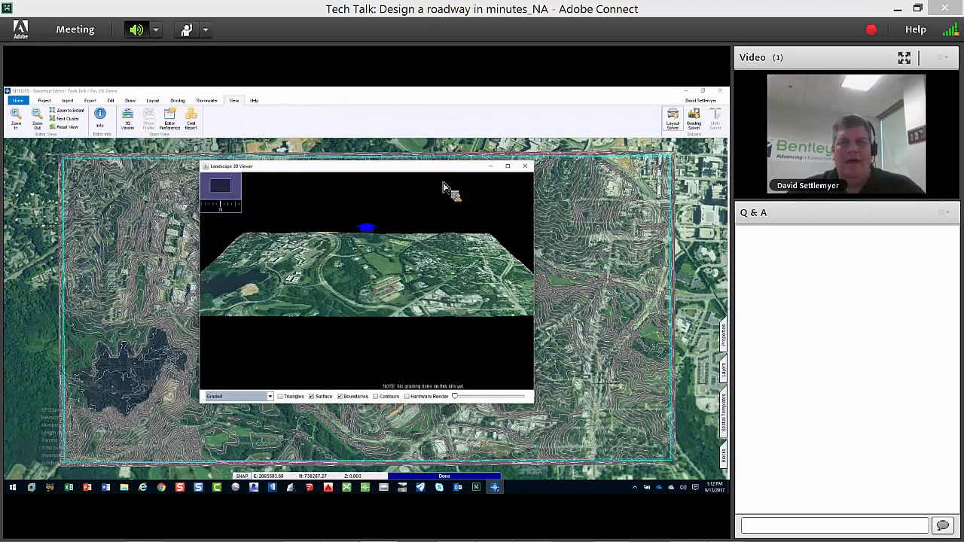
left_click(508, 166)
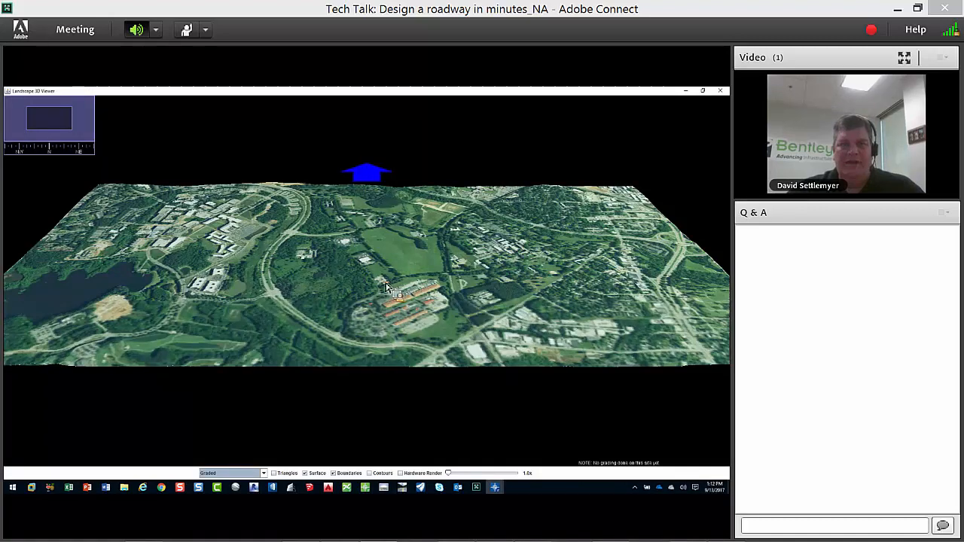
left_click(384, 473)
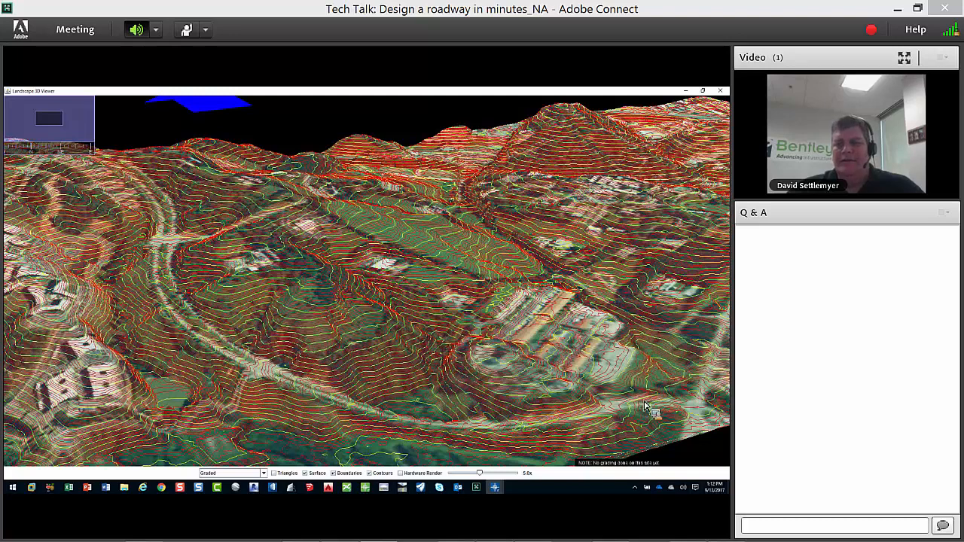
key("alt+Tab")
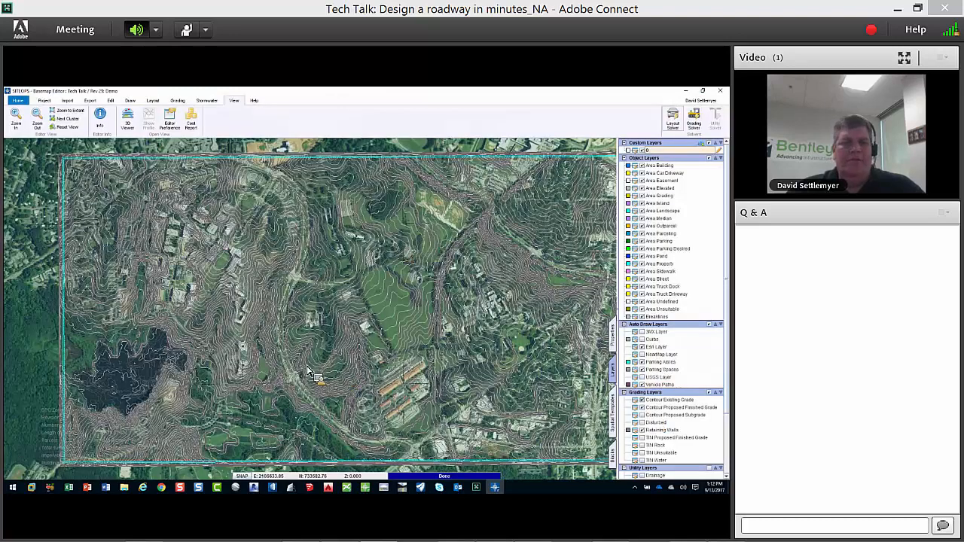
- Hide the existing-grade contours and start a drive path on the east side of the signalized parkway intersection
scroll(265, 399, "up", 5)
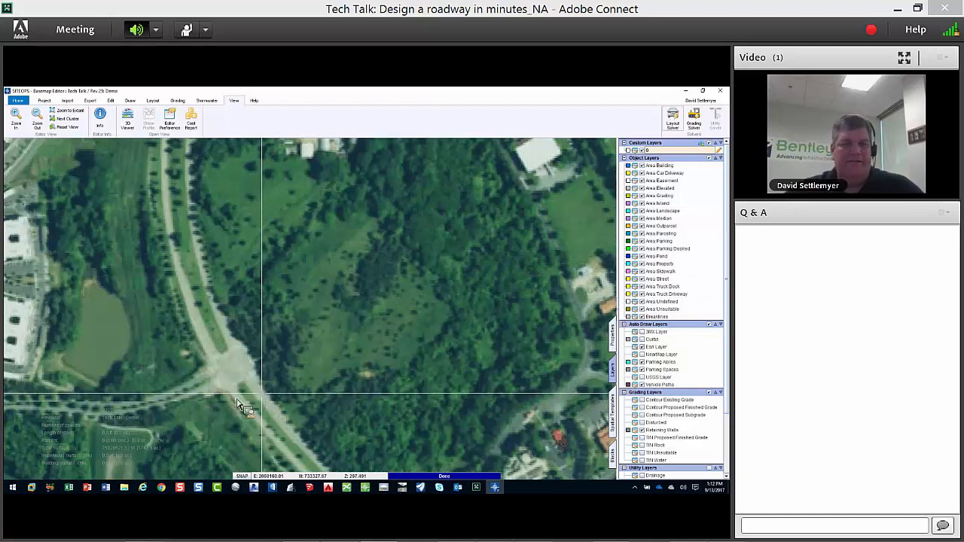
scroll(241, 404, "up", 3)
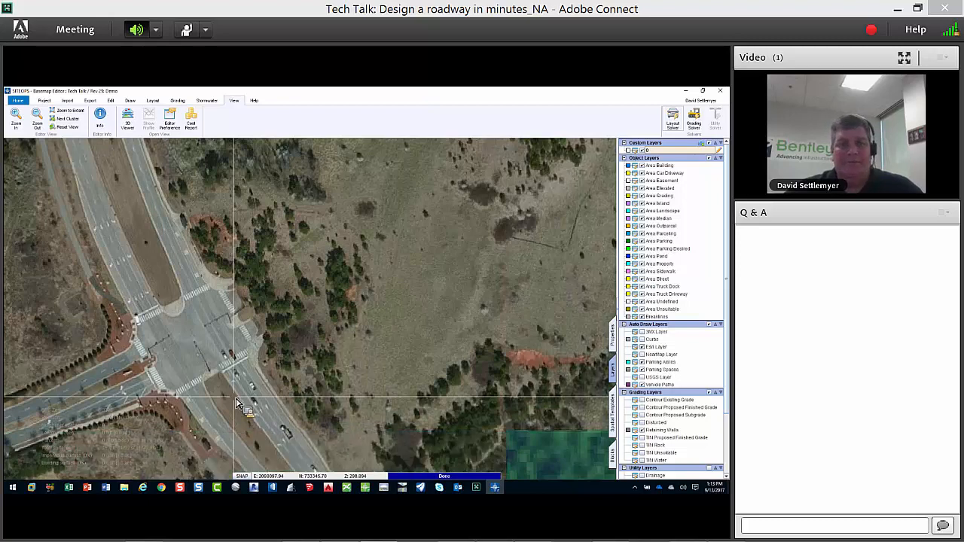
scroll(222, 297, "up", 2)
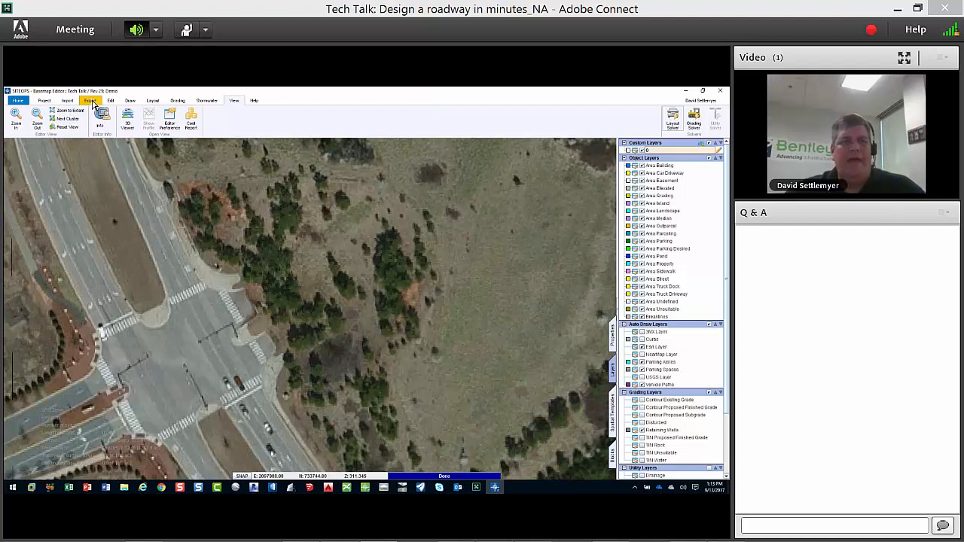
left_click(150, 102)
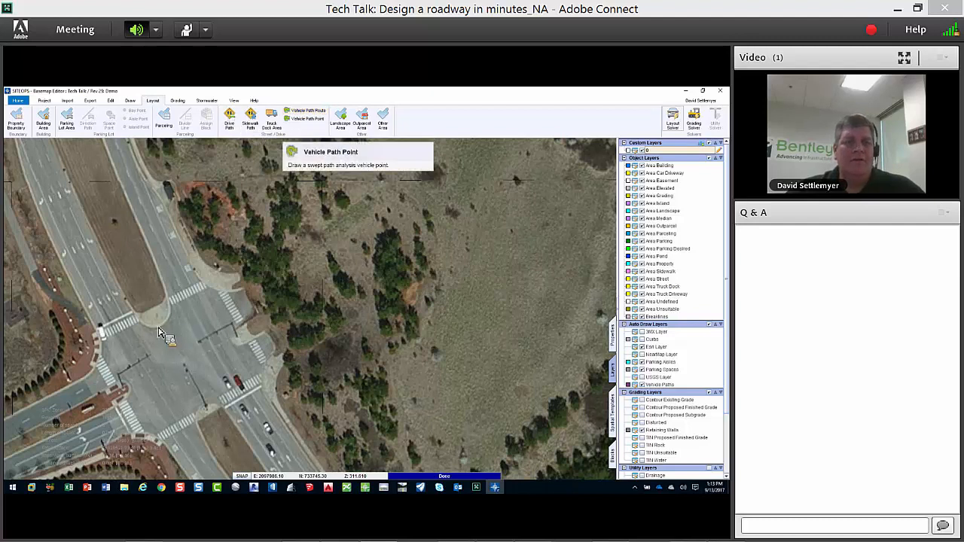
left_click(243, 345)
- Route the drive path northeast from the intersection through the woods, between the two buildings, to the edge of the open field
scroll(415, 241, "down", 1)
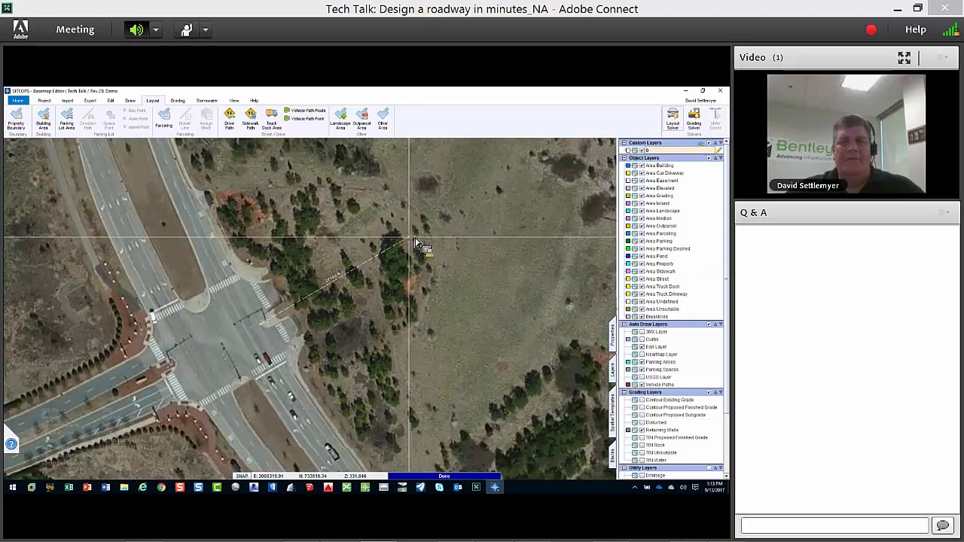
scroll(418, 241, "down", 2)
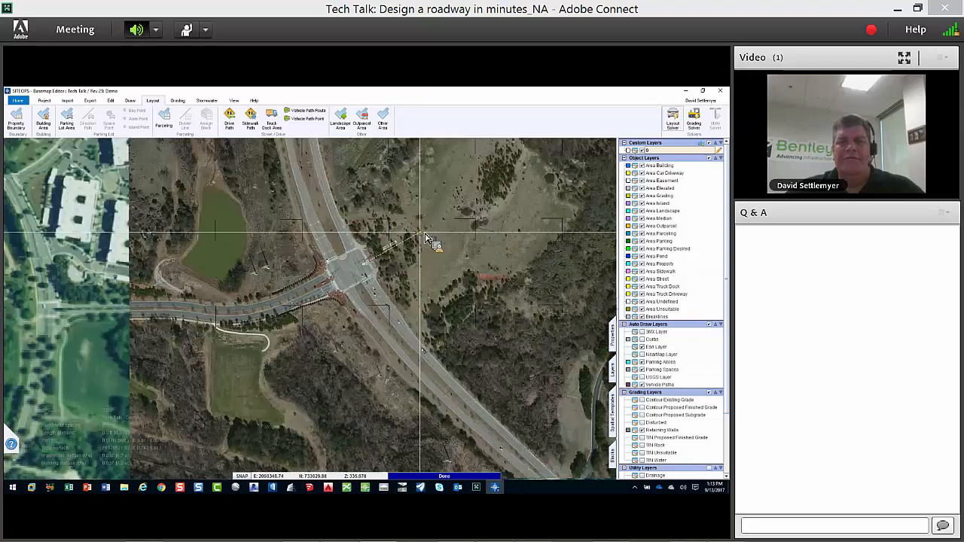
middle_click_drag(420, 233, 199, 324)
scroll(199, 324, "down", 2)
left_click(197, 320)
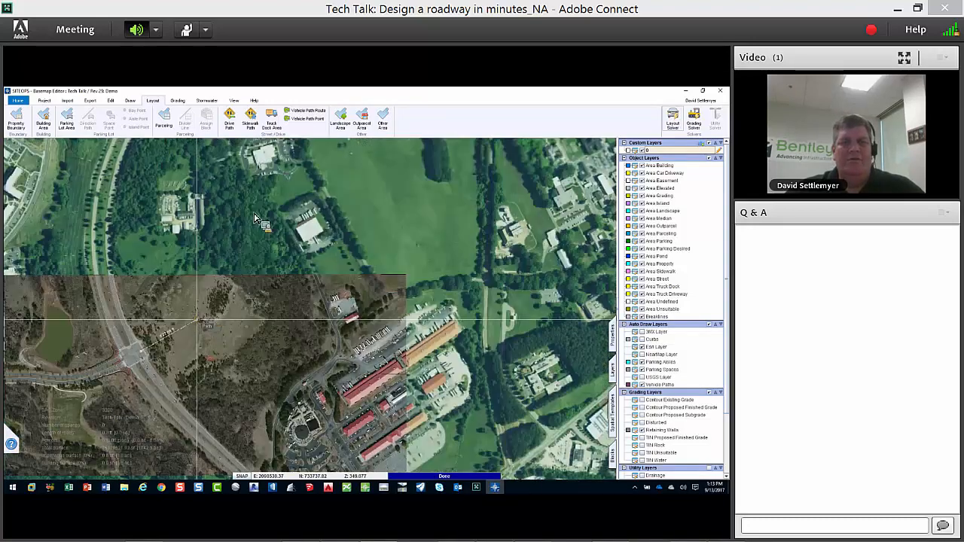
left_click(254, 202)
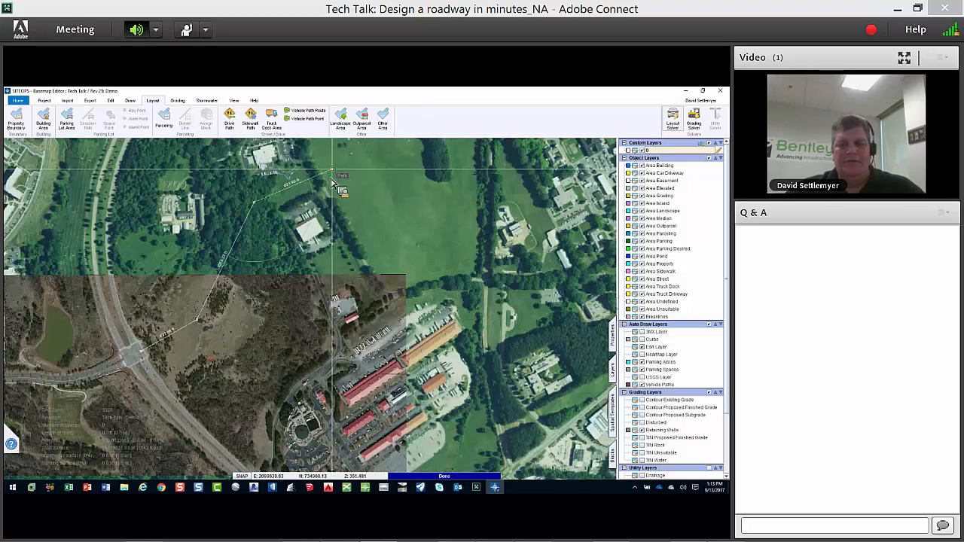
left_click(251, 208)
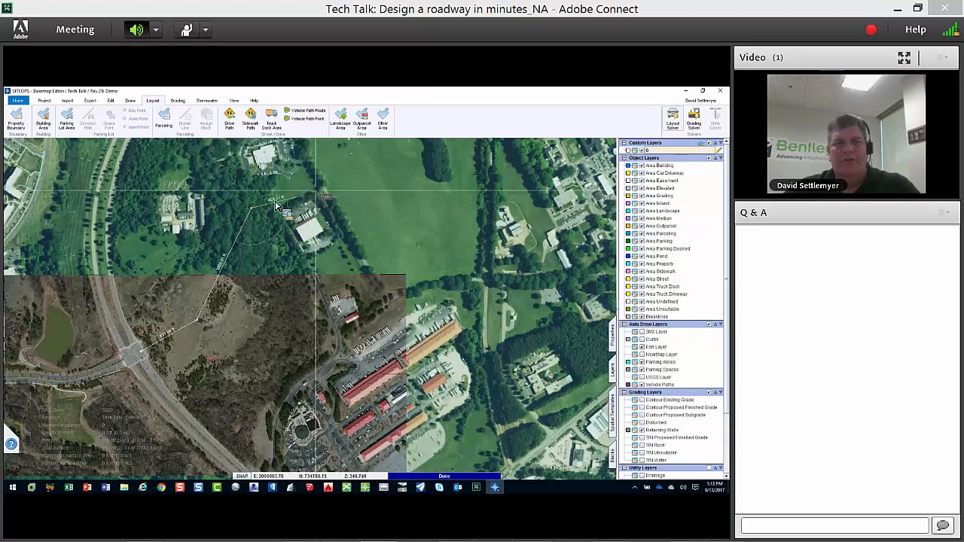
left_click(326, 172)
- Continue the drive path across the open field and north past the dirt lots, finishing it at the boulevard intersection
middle_click_drag(464, 254, 400, 368)
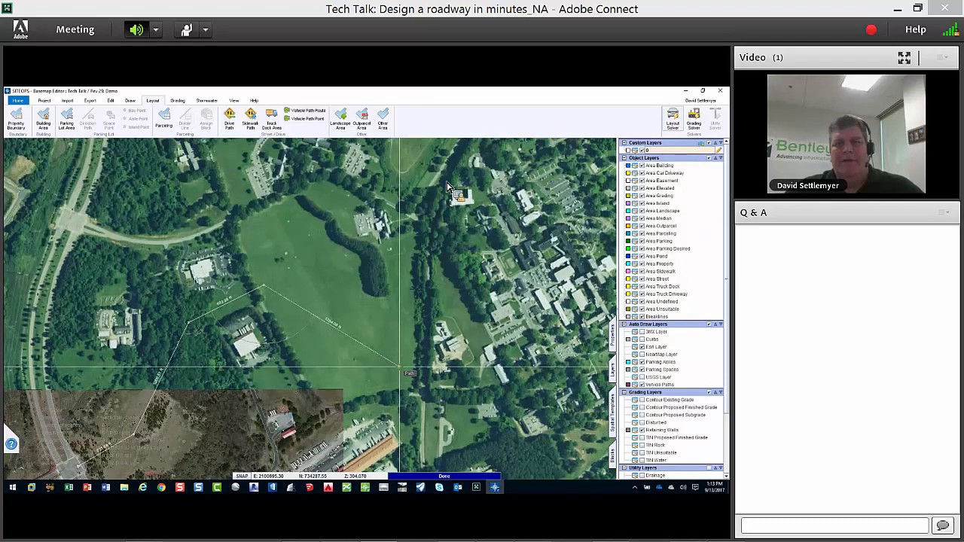
scroll(400, 367, "down", 1)
left_click(391, 272)
middle_click_drag(441, 179, 406, 243)
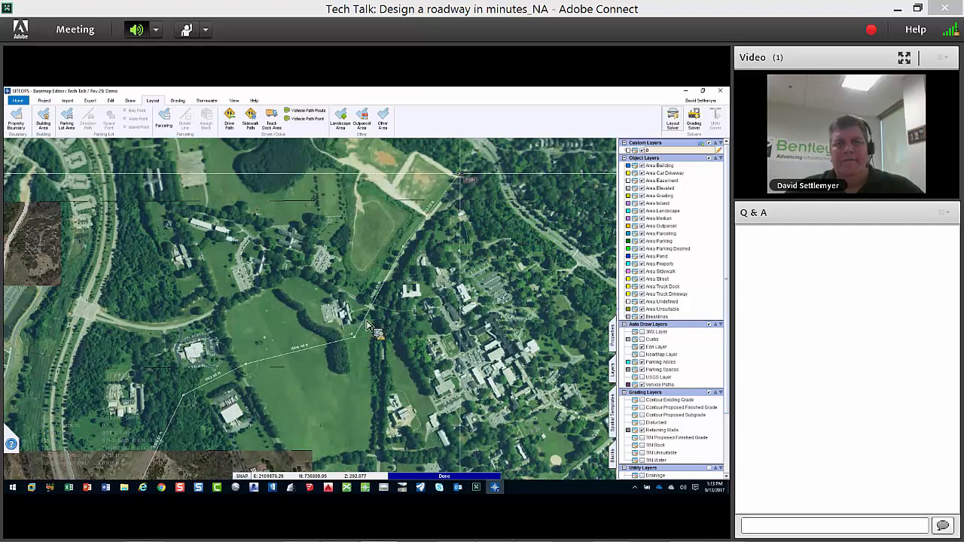
scroll(407, 252, "up", 2)
right_click(411, 256)
left_click(428, 264)
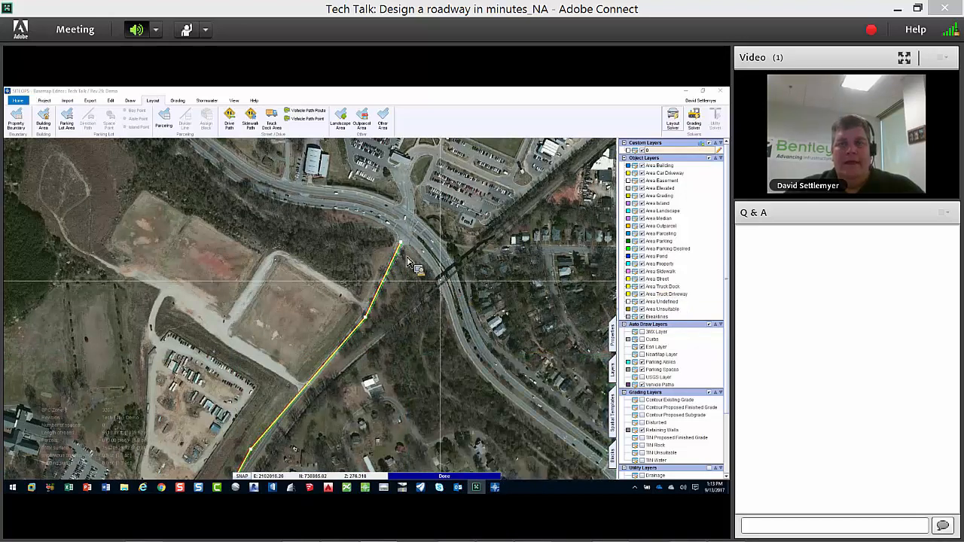
- Open the cross-section template for all sides of the drive path and set its median width to 24 ft
scroll(405, 249, "up", 2)
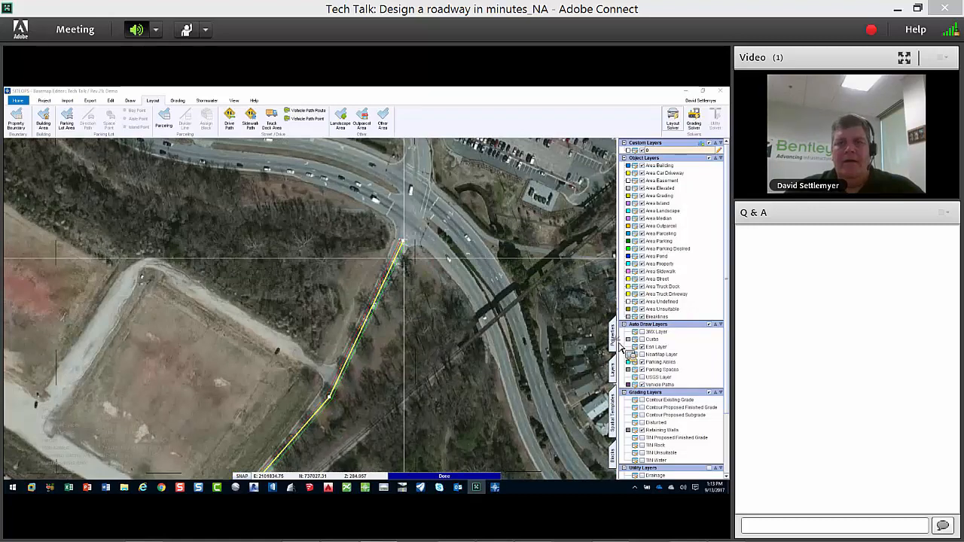
left_click(372, 299)
scroll(371, 300, "up", 2)
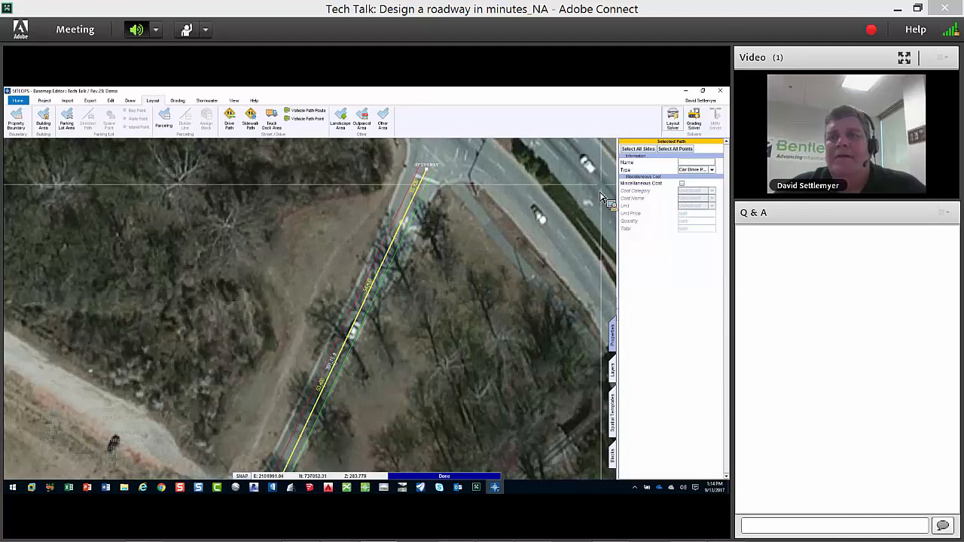
left_click(635, 149)
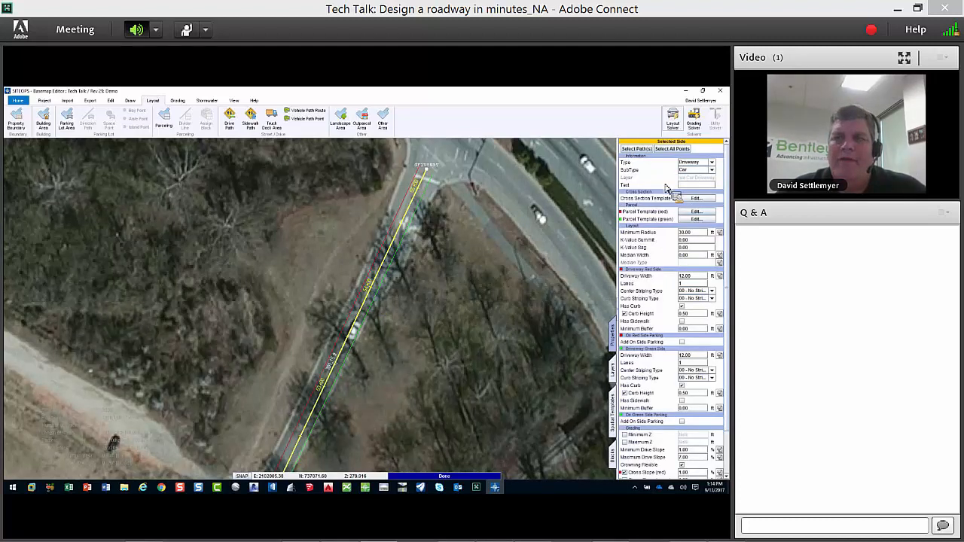
left_click(695, 198)
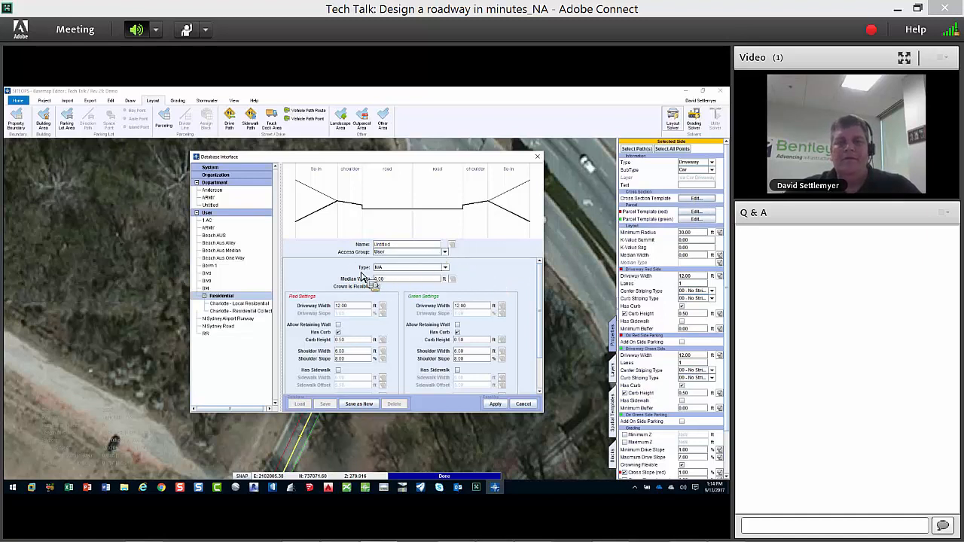
type("24")
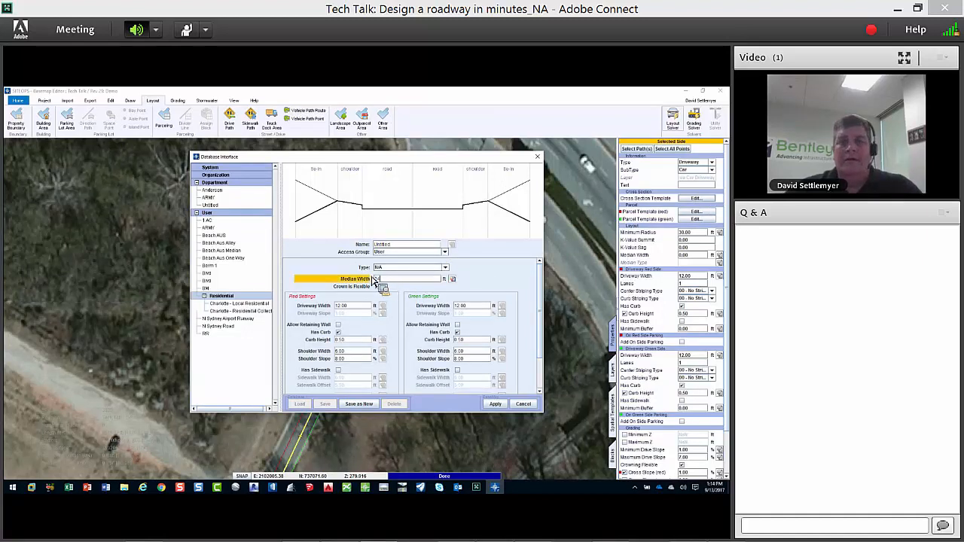
key("Return")
- Set the driveway width to 24 ft on both the red and green sides of the cross section
left_click(343, 305)
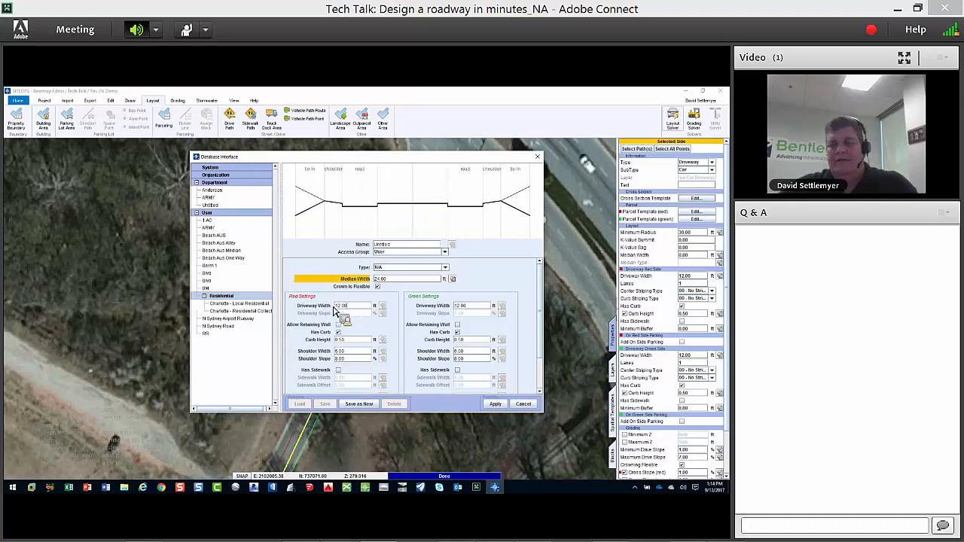
type("24")
left_click(473, 314)
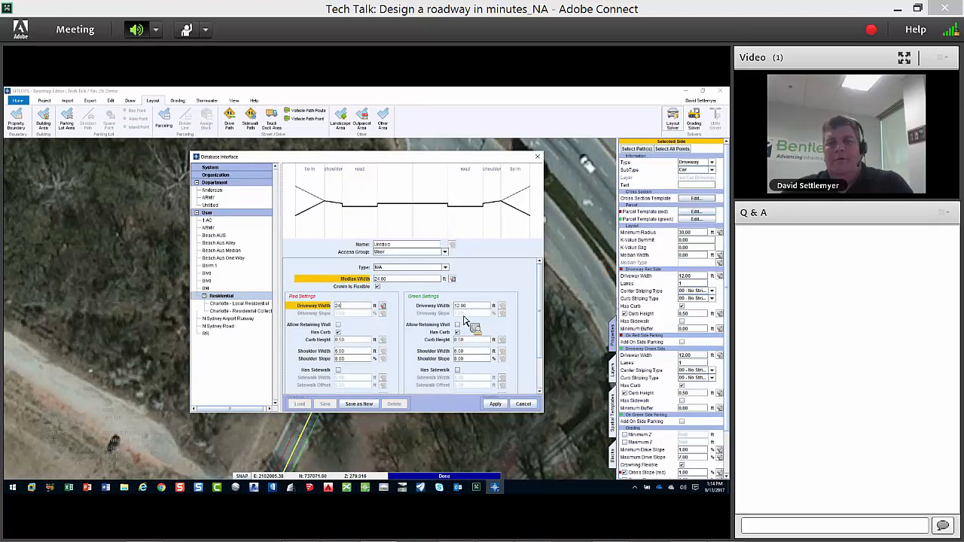
type("24")
key("Return")
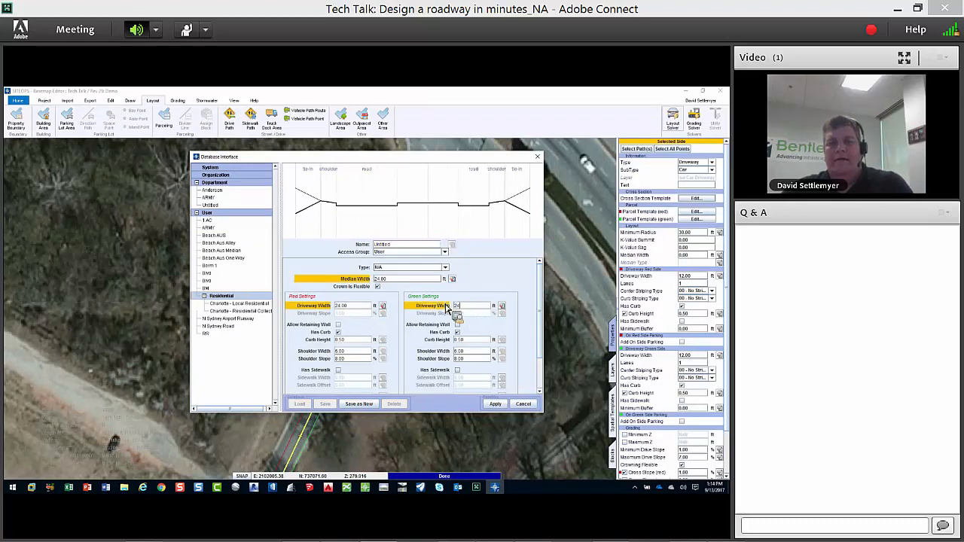
- Try the cross section without a curb on the red side and restore the curb
left_click(364, 333)
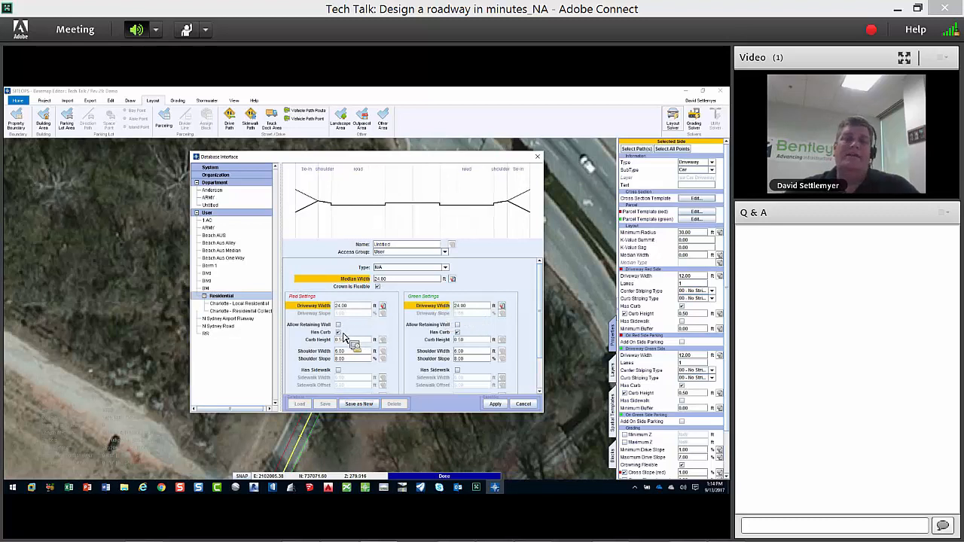
left_click(339, 333)
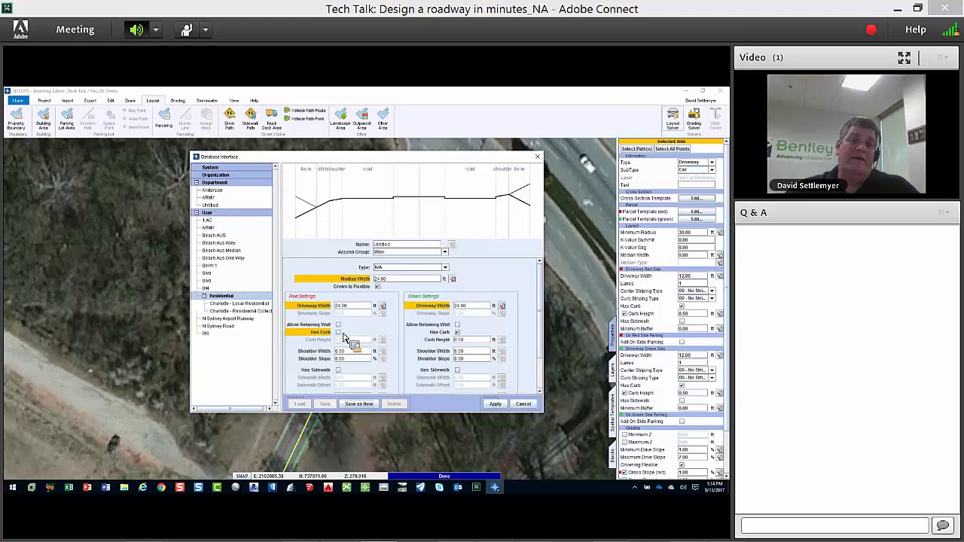
left_click(339, 332)
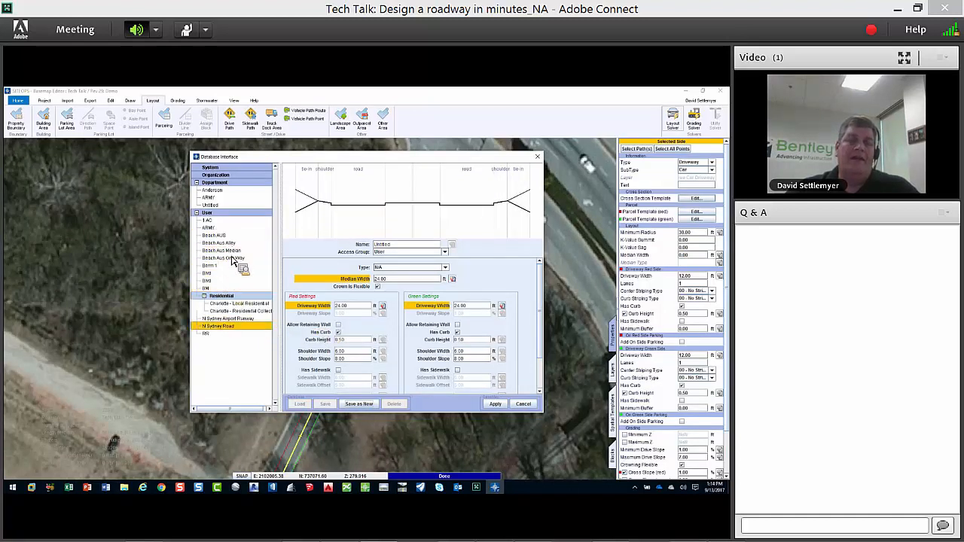
left_click_drag(236, 280, 384, 328)
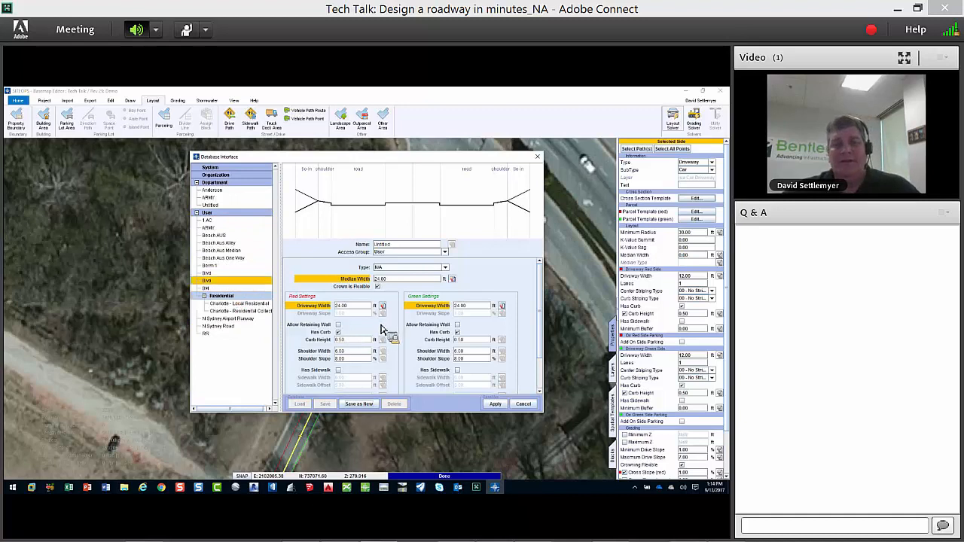
- Add sidewalks on both the red and green sides of the cross section, 8 ft wide with a 10 ft offset
scroll(385, 330, "down", 1)
left_click(339, 354)
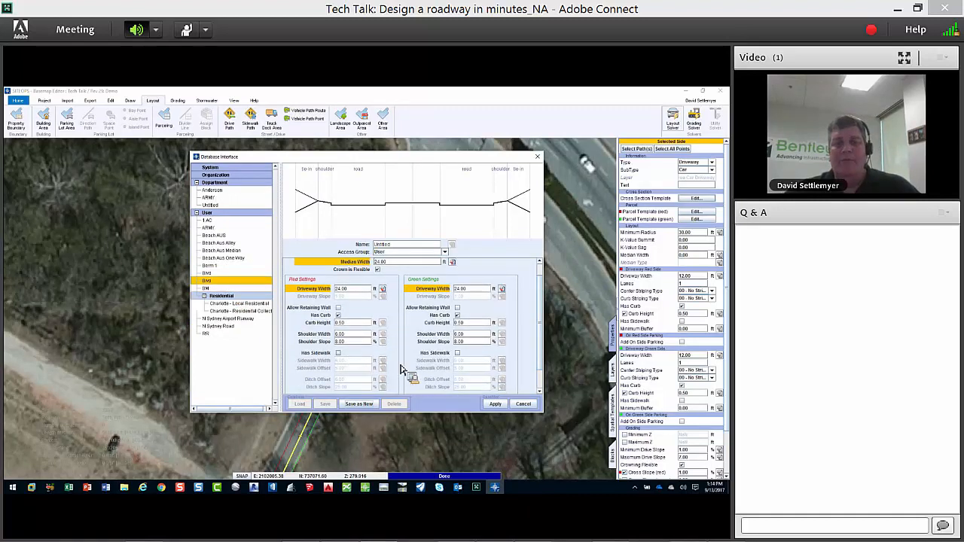
left_click(458, 354)
scroll(345, 352, "down", 1)
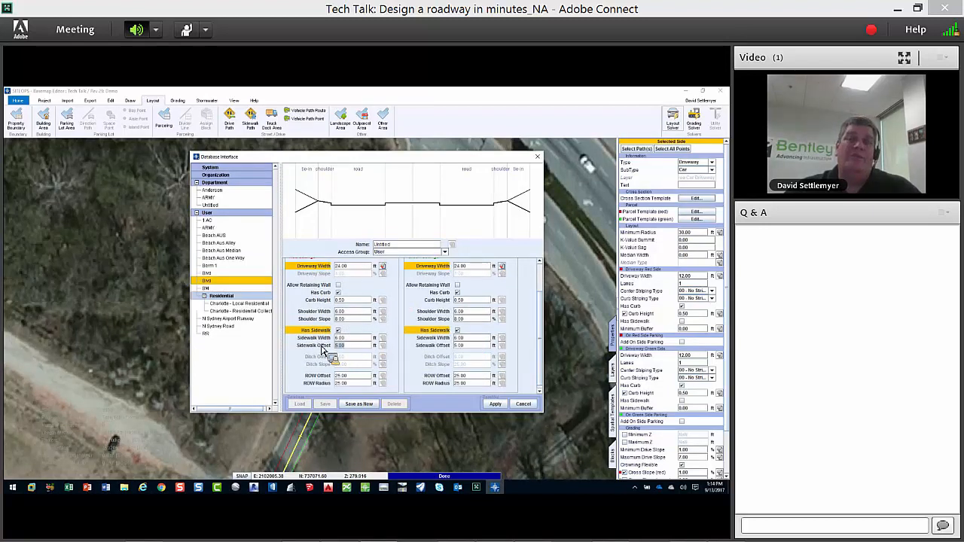
type("10")
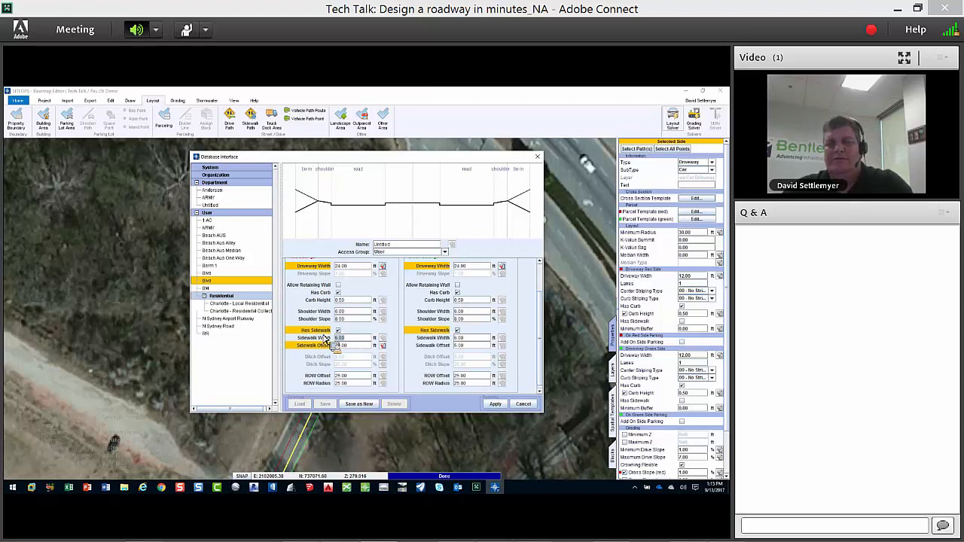
type("8")
mouse_move(465, 337)
left_mouse_down()
mouse_move(452, 337)
mouse_move(457, 346)
left_mouse_up()
type("8")
key("BackSpace")
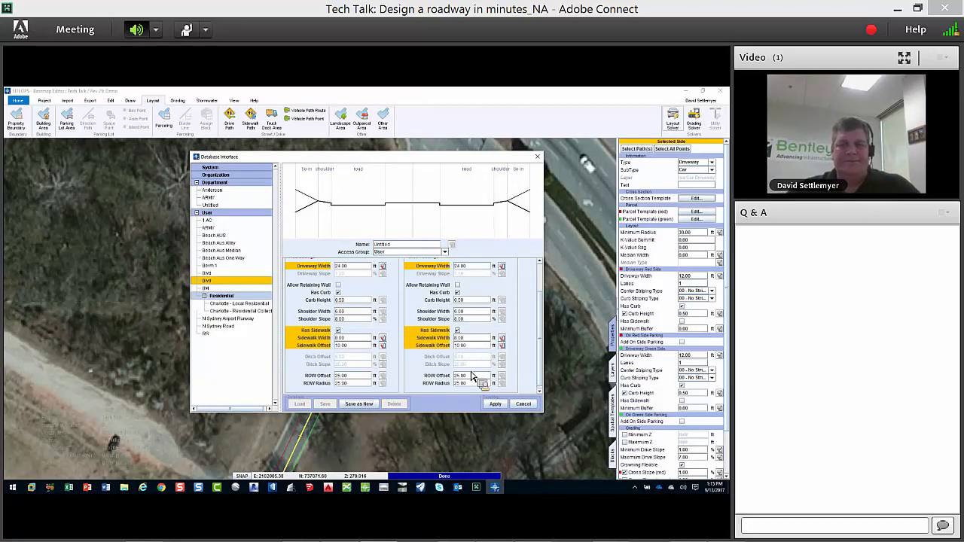
- Apply the cross-section template to the drive path and run the layout solver
left_click(495, 405)
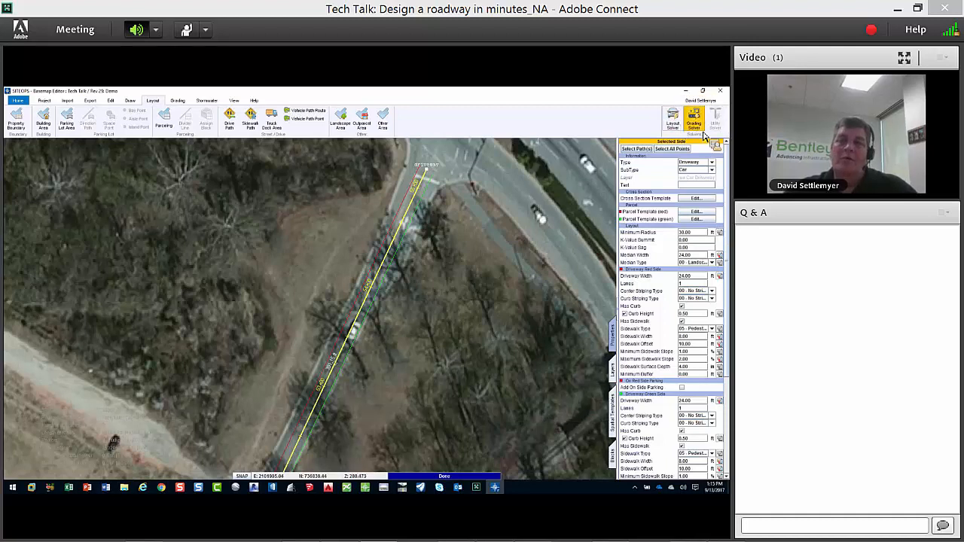
left_click(684, 129)
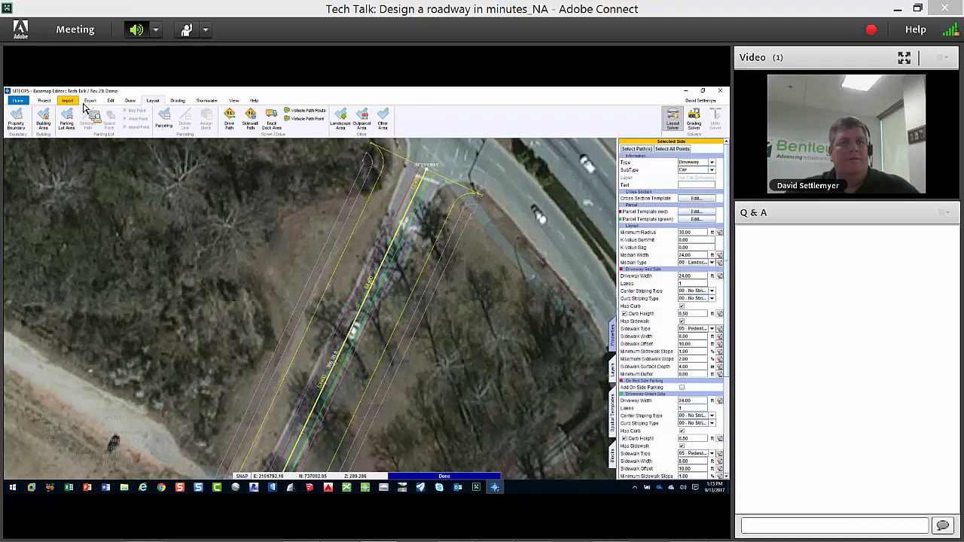
- Clip the current aerial imagery as an underlay image, accepting the third-party data disclaimer
left_click(67, 100)
left_click(297, 120)
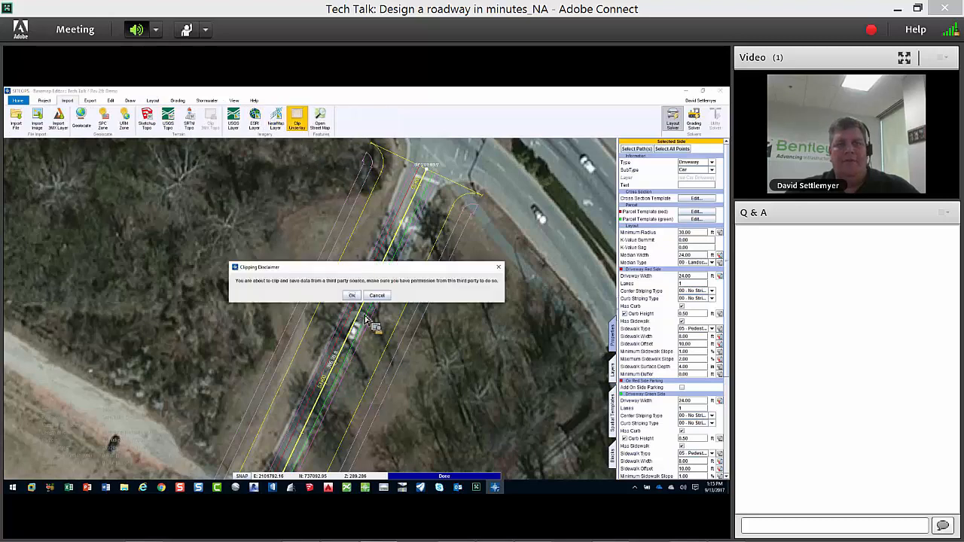
key("Return")
- Hide the Esri layer to inspect the clipped underlay around the boulevard intersection, and turn the Esri layer back on
left_click(612, 370)
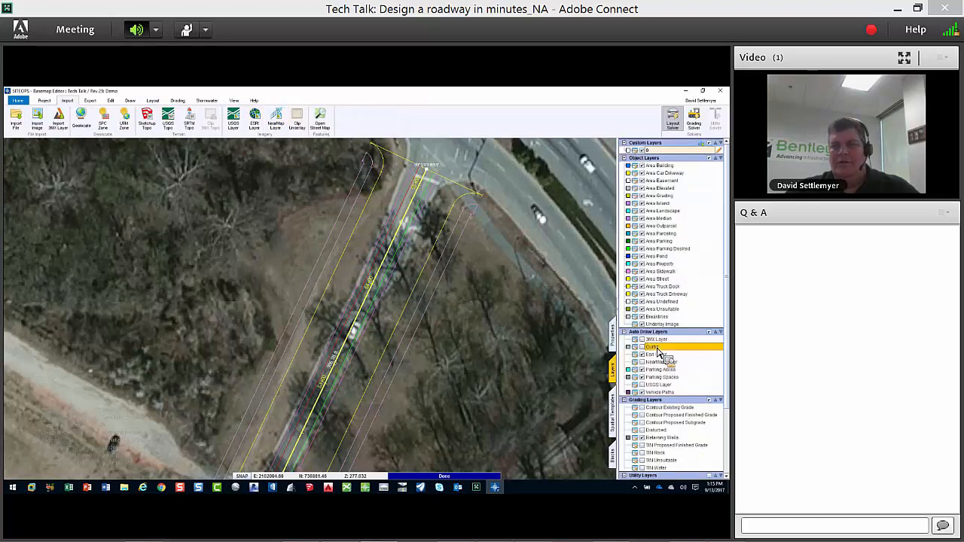
left_click(641, 362)
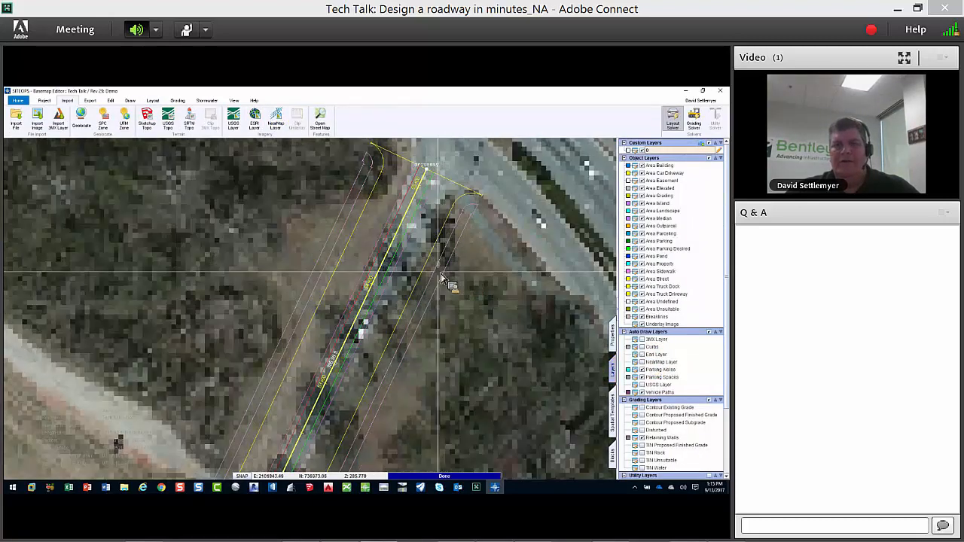
middle_click_drag(487, 230, 473, 352)
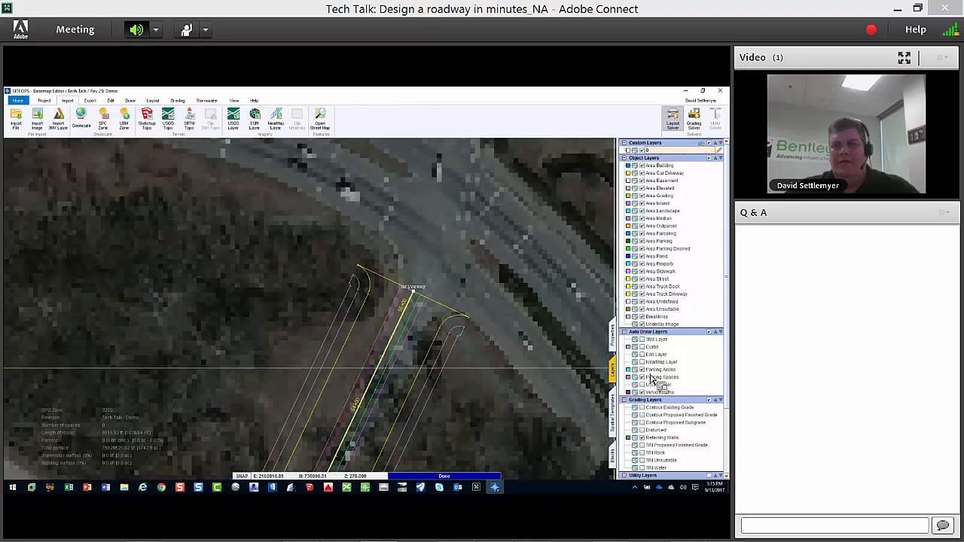
left_click(642, 354)
- Start an Other area at the boulevard intersection, tracing the boulevard's southern edge past the end of the drive path
scroll(460, 233, "up", 2)
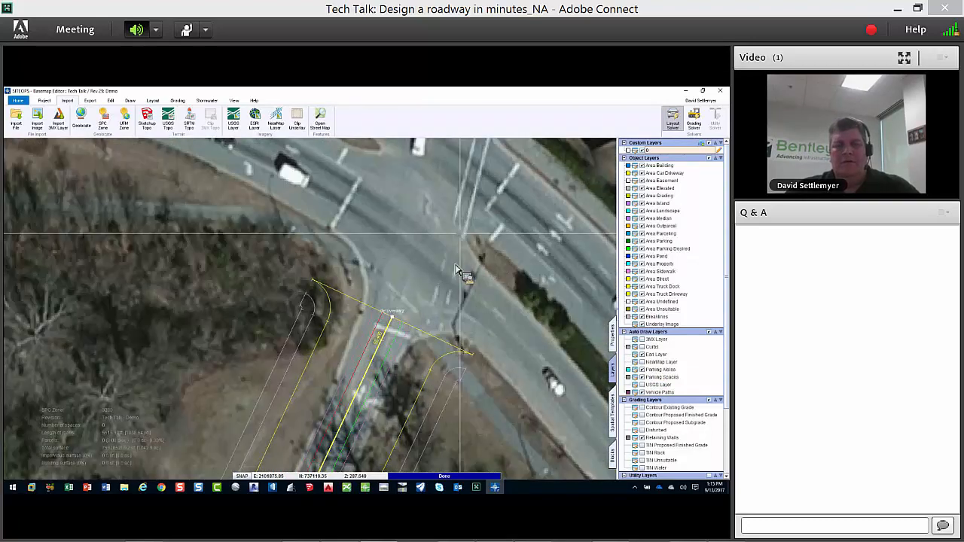
scroll(411, 300, "down", 2)
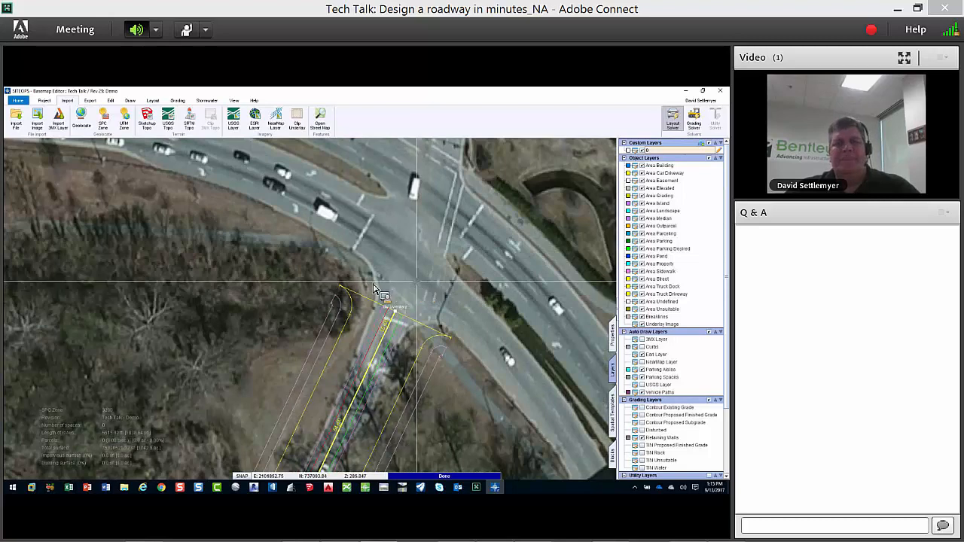
scroll(263, 256, "up", 1)
middle_click_drag(263, 252, 251, 267)
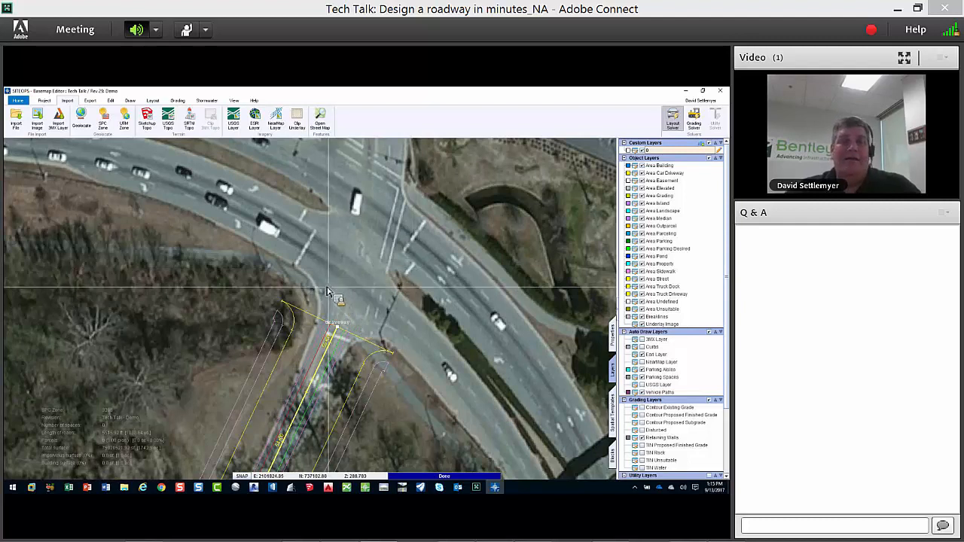
left_click(153, 100)
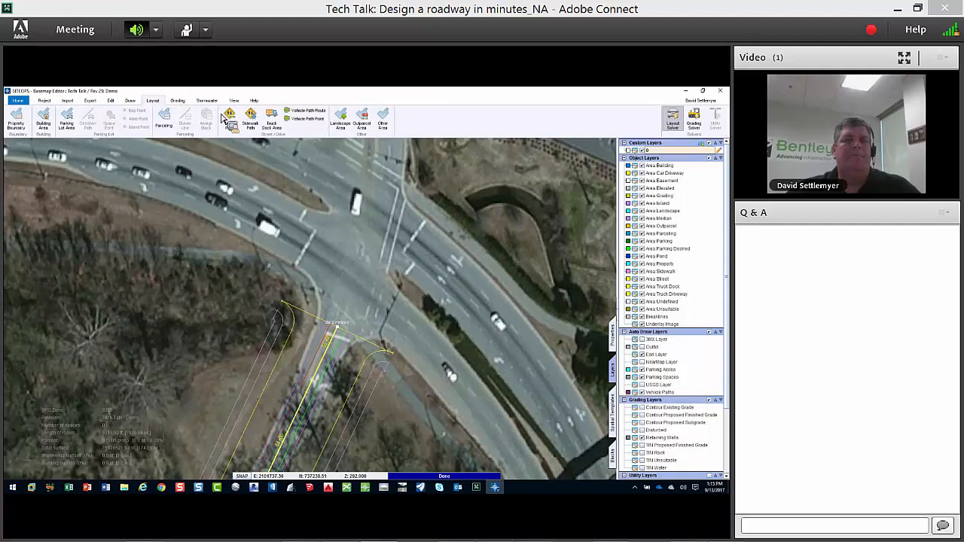
left_click(383, 118)
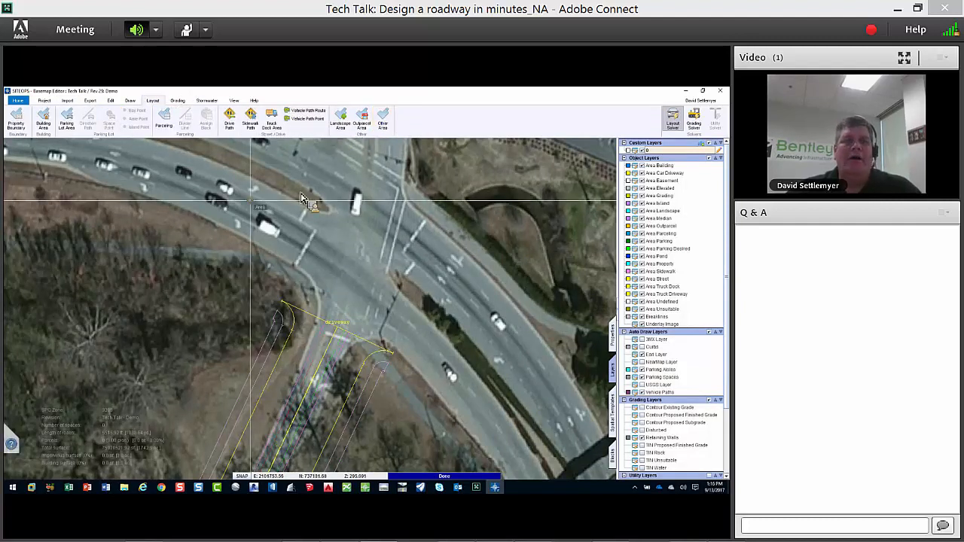
left_click(185, 207)
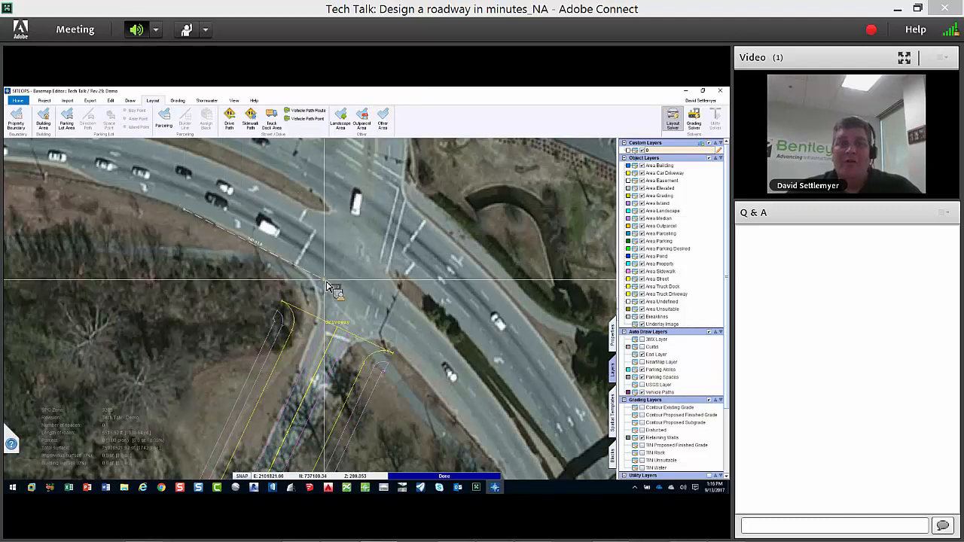
left_click(299, 268)
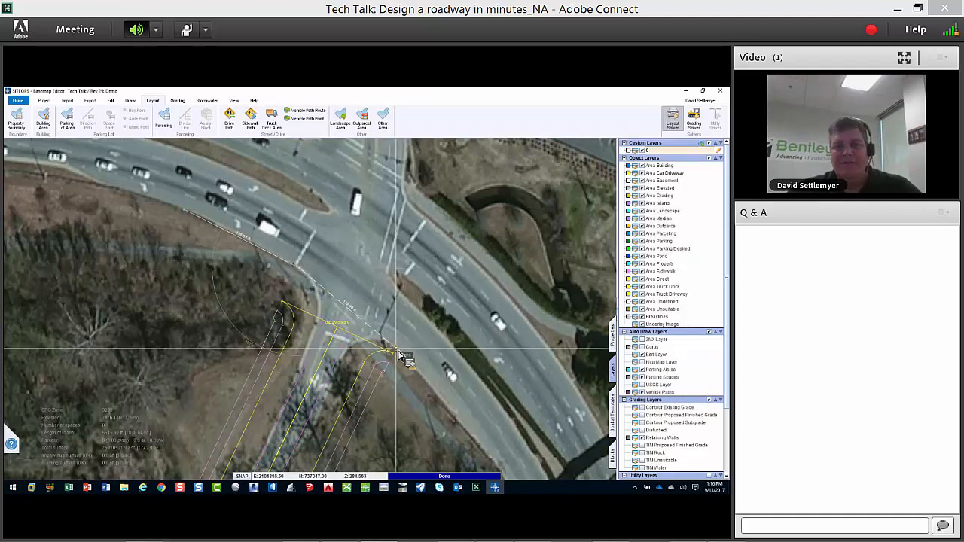
left_click(397, 352)
left_click(444, 403)
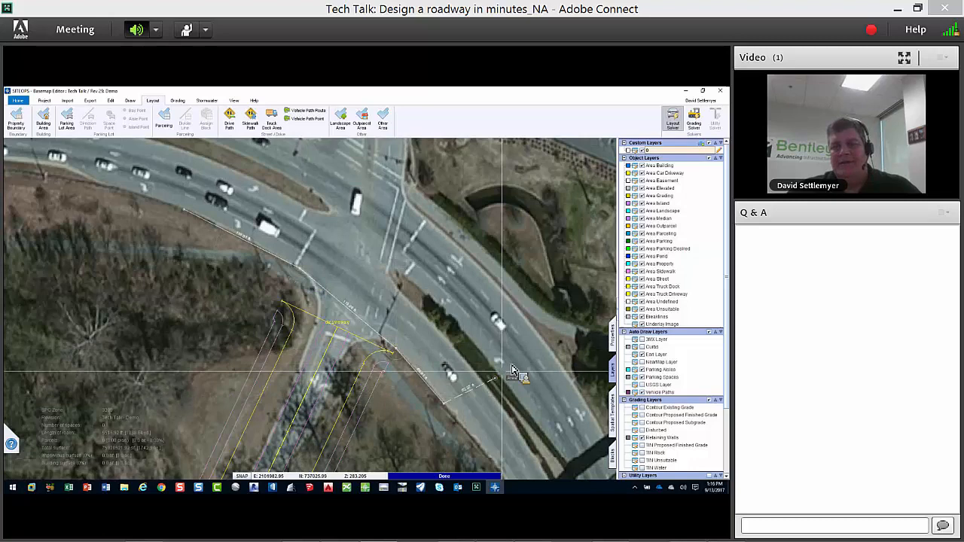
- Carry the area outline across the boulevard and back along its northern edge, closing it at the starting point
left_click(540, 336)
middle_click_drag(399, 189, 426, 242)
left_click(425, 241)
left_click(266, 162)
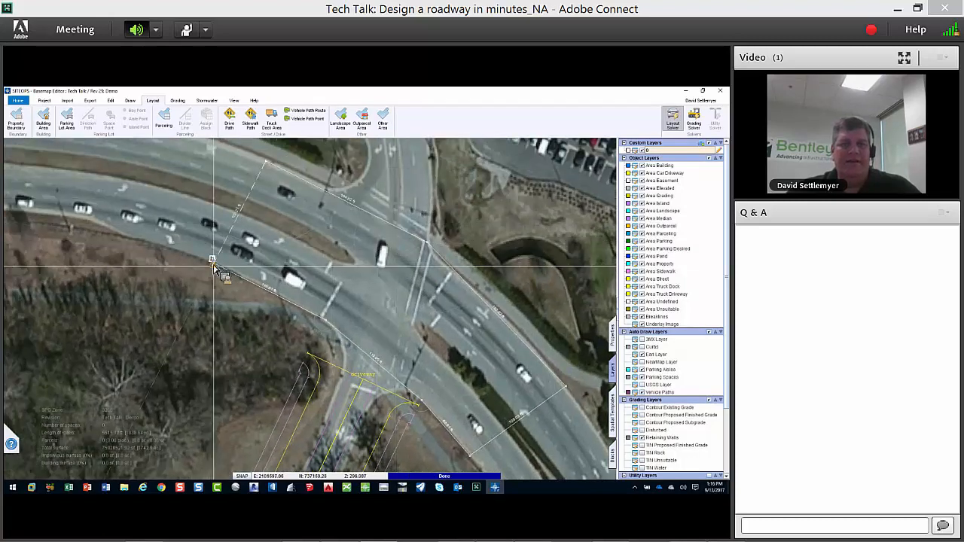
left_click(212, 261)
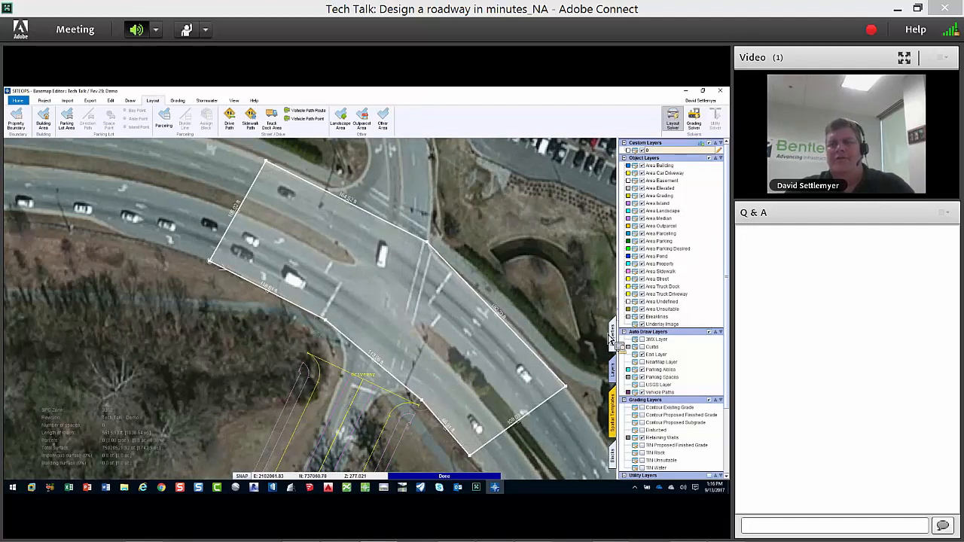
- Remove the outside curb from all sides of the new intersection area
left_click(612, 335)
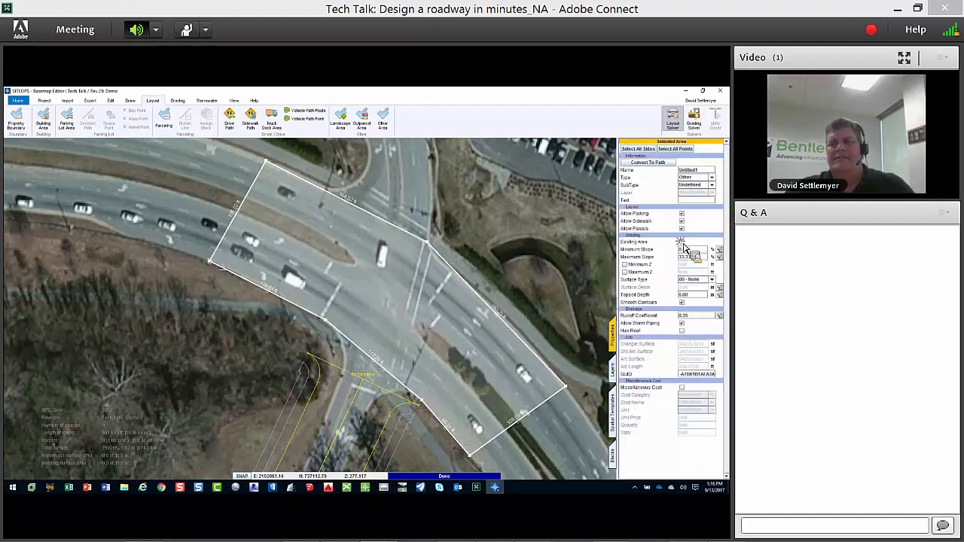
left_click(650, 150)
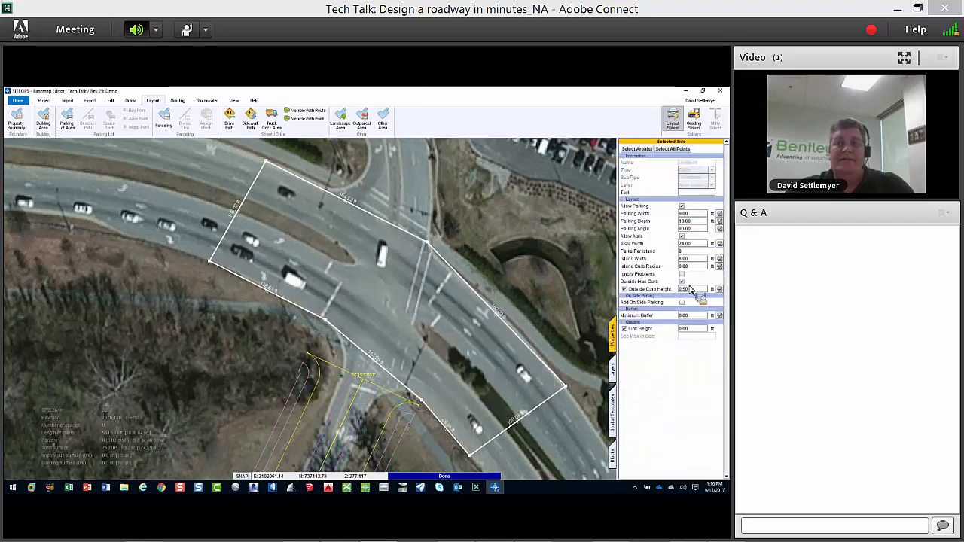
left_click(682, 282)
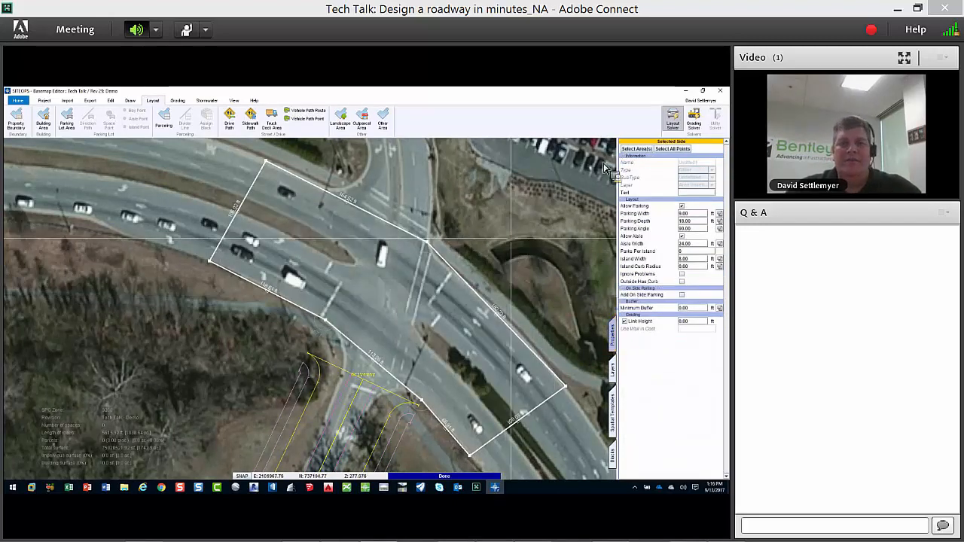
- Move the drive path's northern endpoint onto the southern edge of the boulevard intersection area so the driveway ties in
left_click(370, 371)
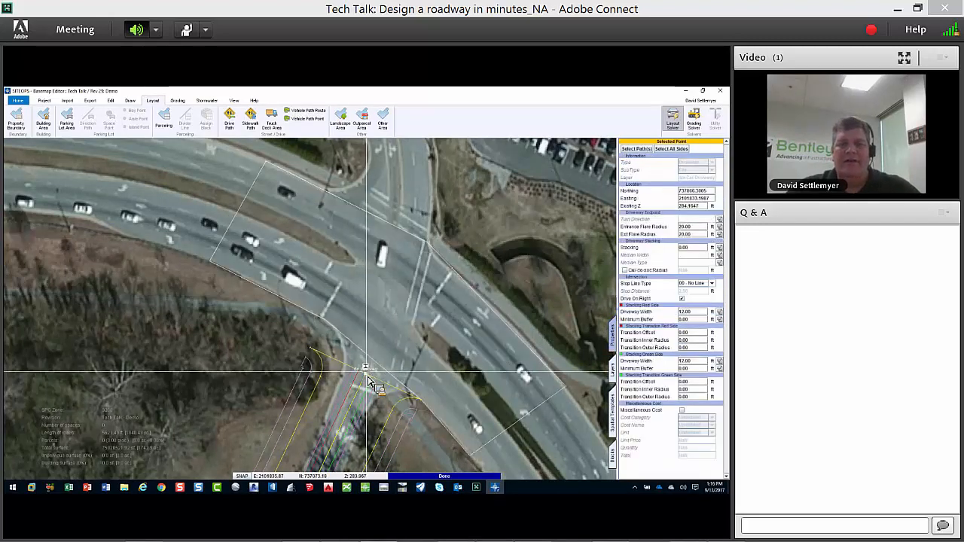
left_click_drag(371, 372, 391, 392)
middle_click_drag(391, 392, 346, 323)
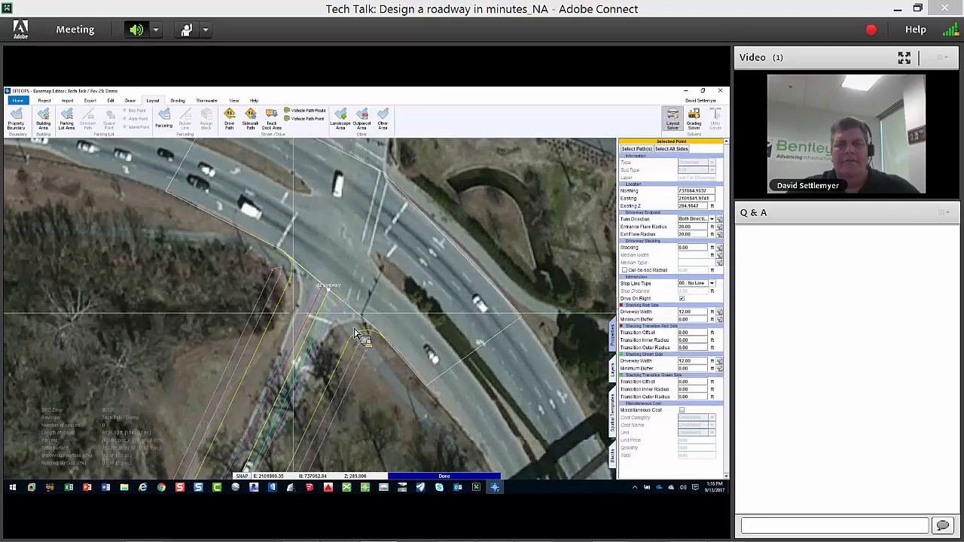
scroll(377, 328, "up", 1)
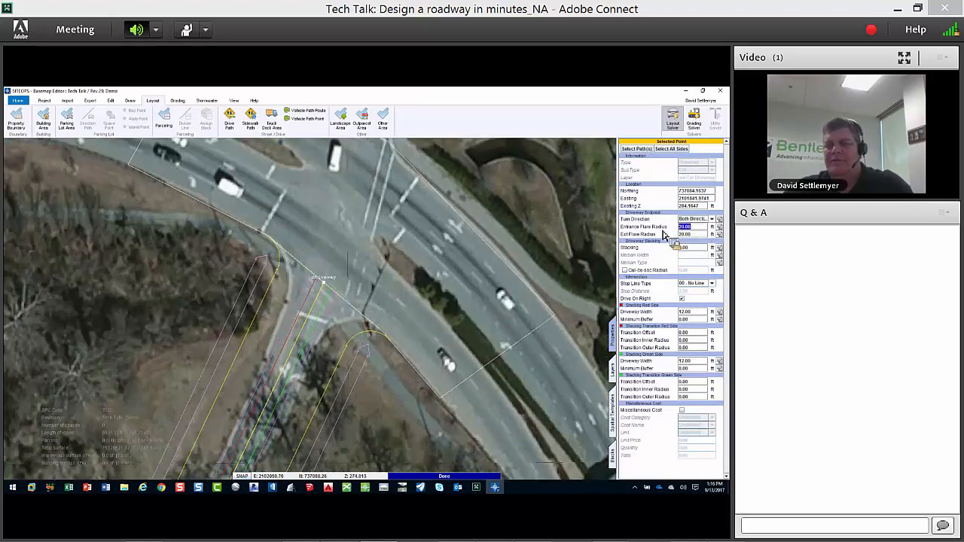
- Set both the entrance and exit flare radius of the driveway endpoint at the boulevard to 50 ft
left_click(689, 226)
type("50")
key("Tab")
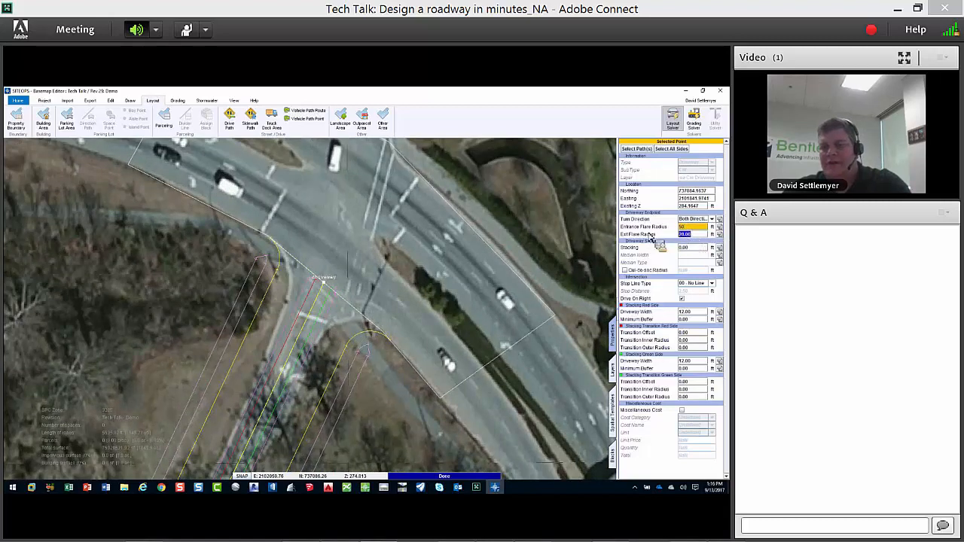
type("50")
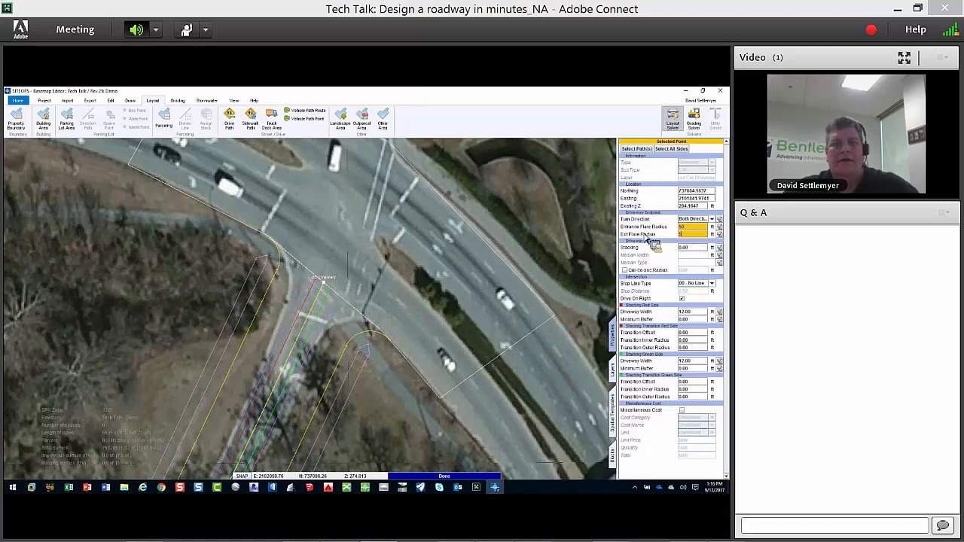
key("Return")
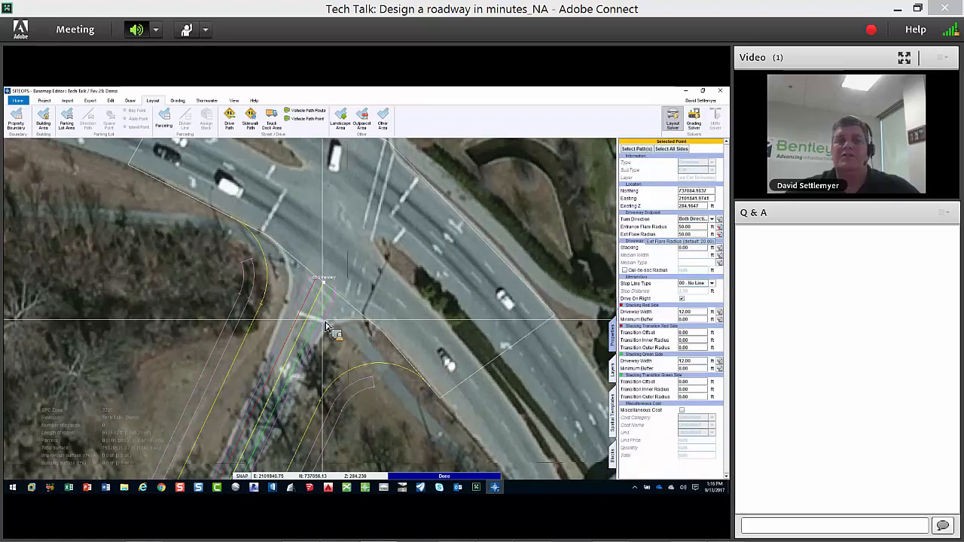
- Select all points of the drive path and set their radius to 1500 ft
scroll(326, 327, "down", 3)
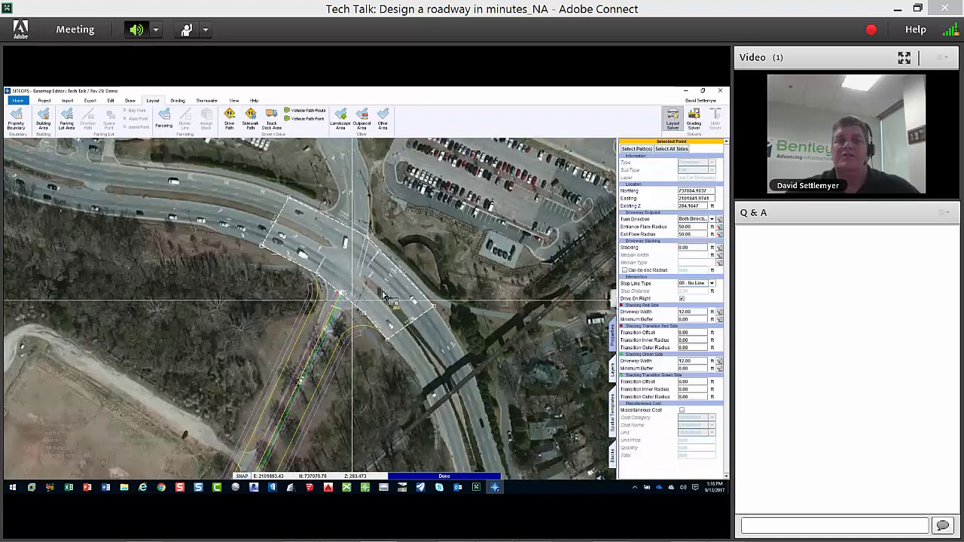
scroll(447, 207, "down", 4)
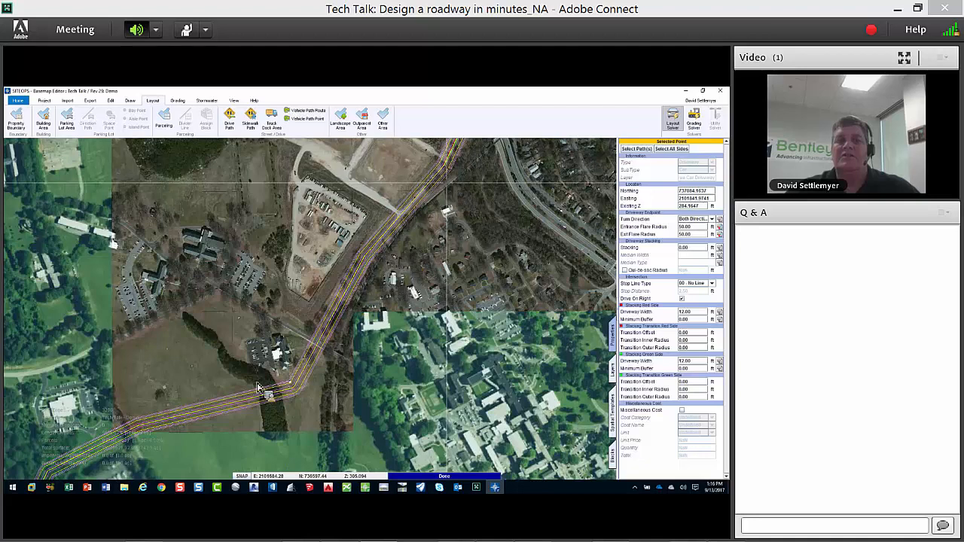
scroll(223, 396, "down", 2)
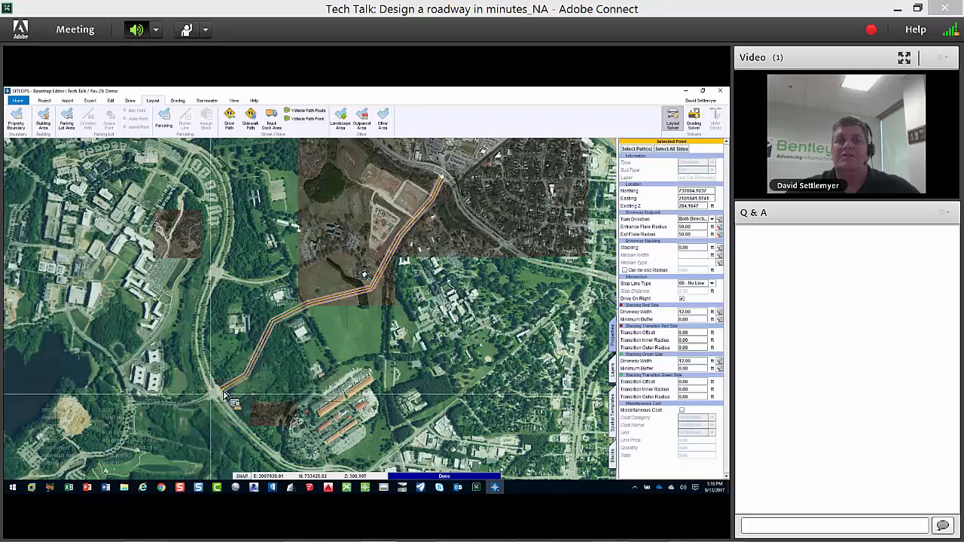
left_click(269, 340)
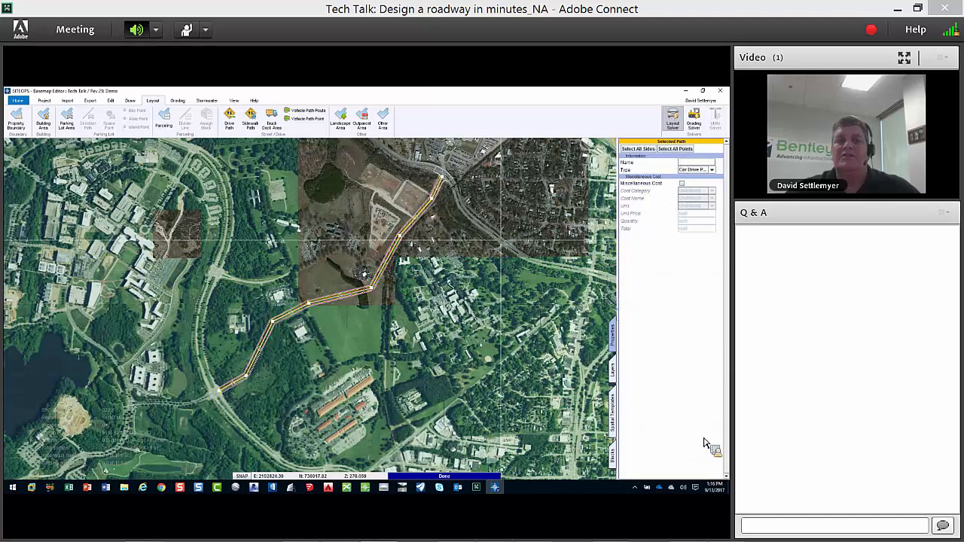
type("1")
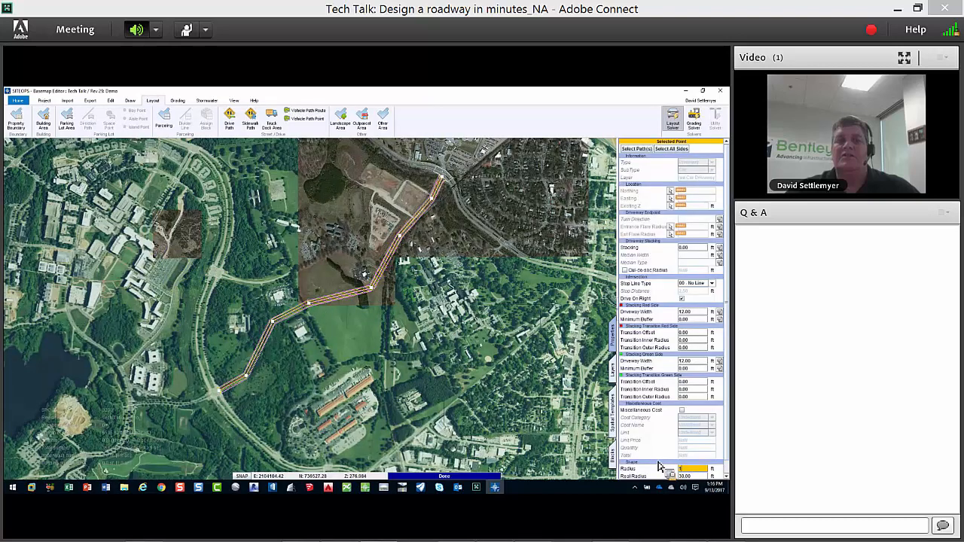
type("500")
key("Return")
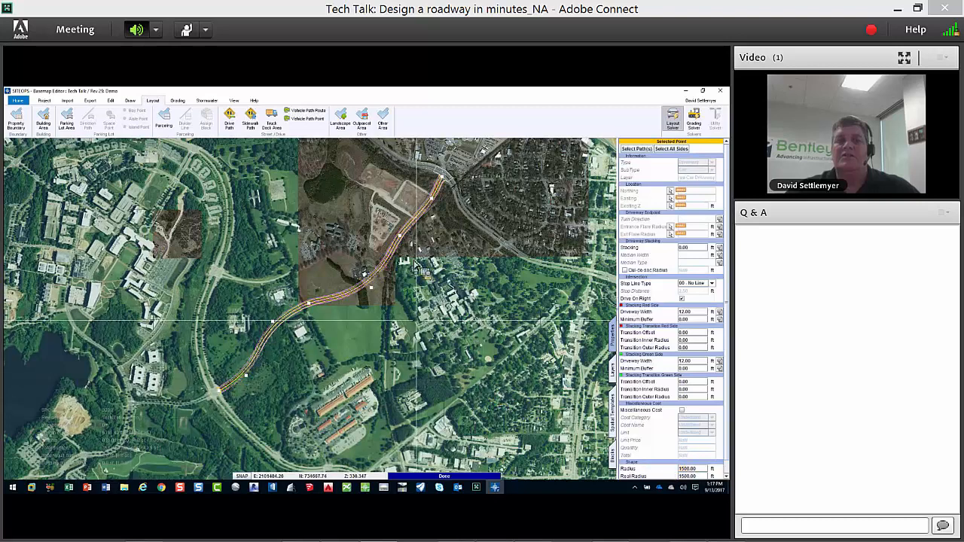
- Set the radius of the sharp bend beside the tree row to 500 ft and move that bend southeast, away from the building
scroll(414, 262, "up", 5)
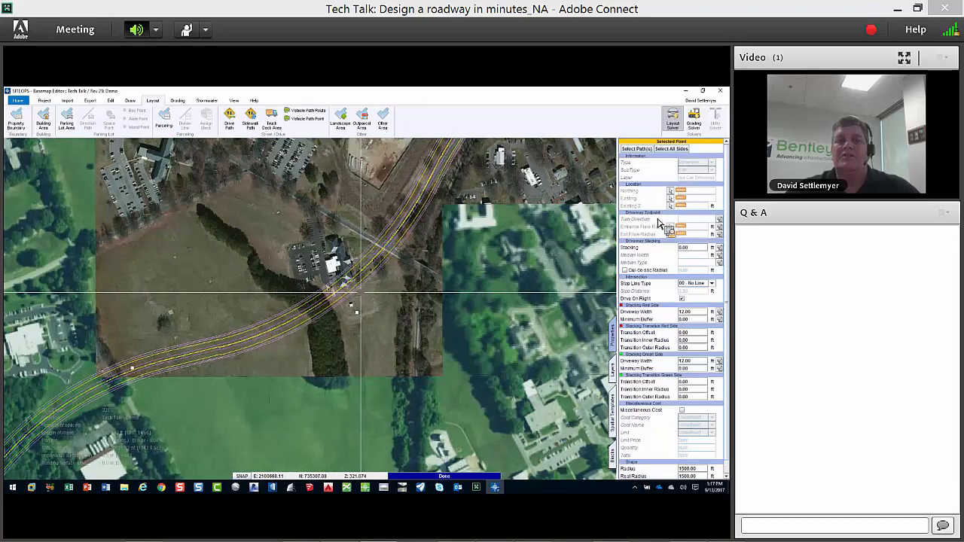
key("Return")
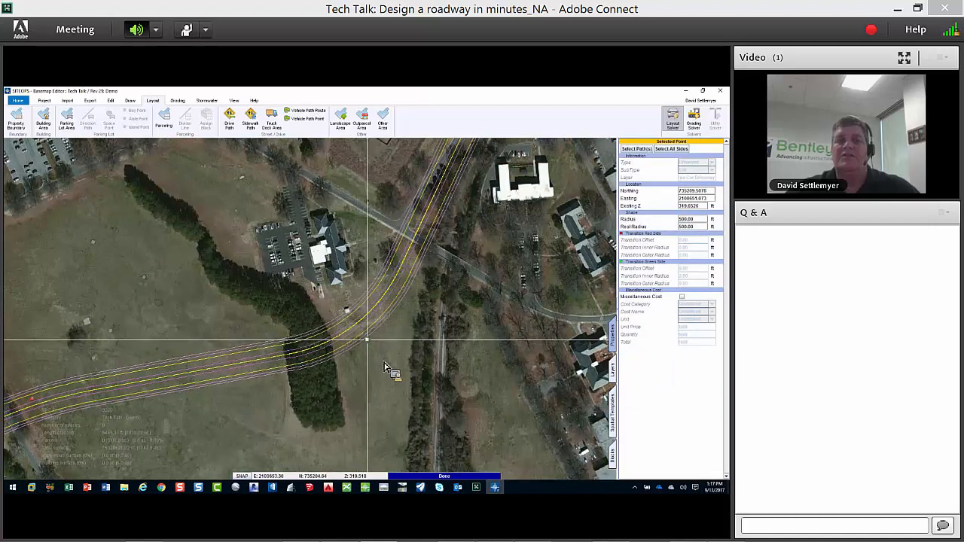
left_click(407, 400)
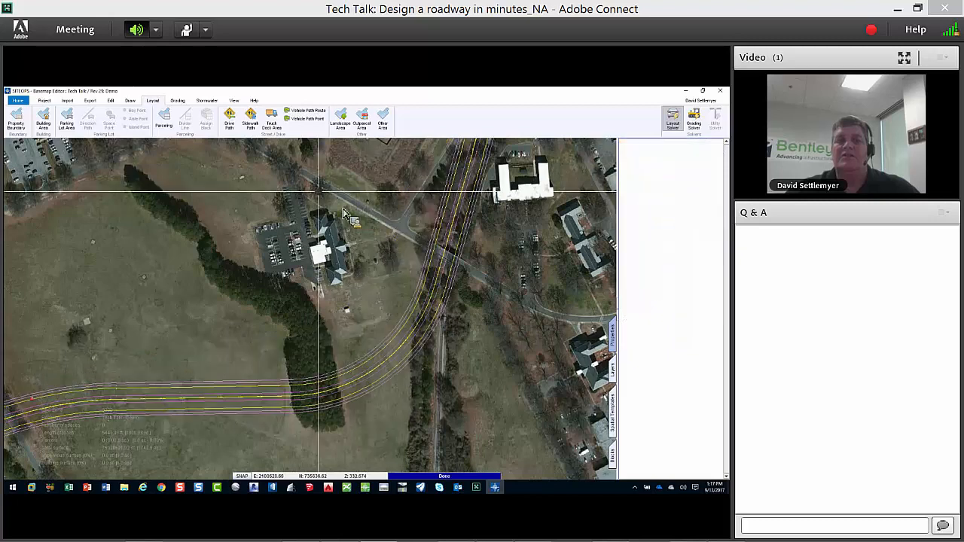
- Insert a new point in the drive path north of the field bend and move it west onto the existing side road
left_click(130, 100)
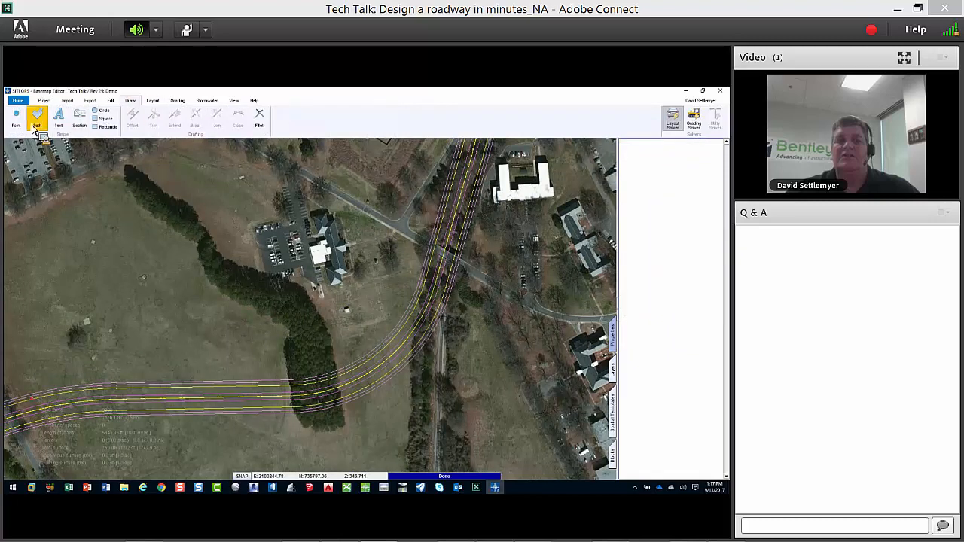
left_click(16, 119)
left_click(459, 204)
left_click_drag(461, 212, 406, 228)
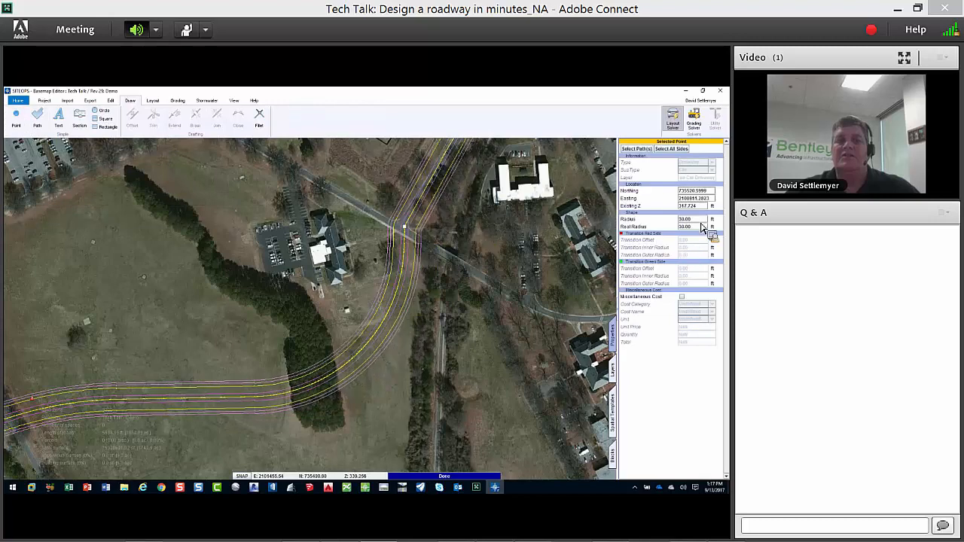
- Set the new point's radius to 500 ft and shift the point northeast to make room for the curve
left_click_drag(699, 221, 640, 213)
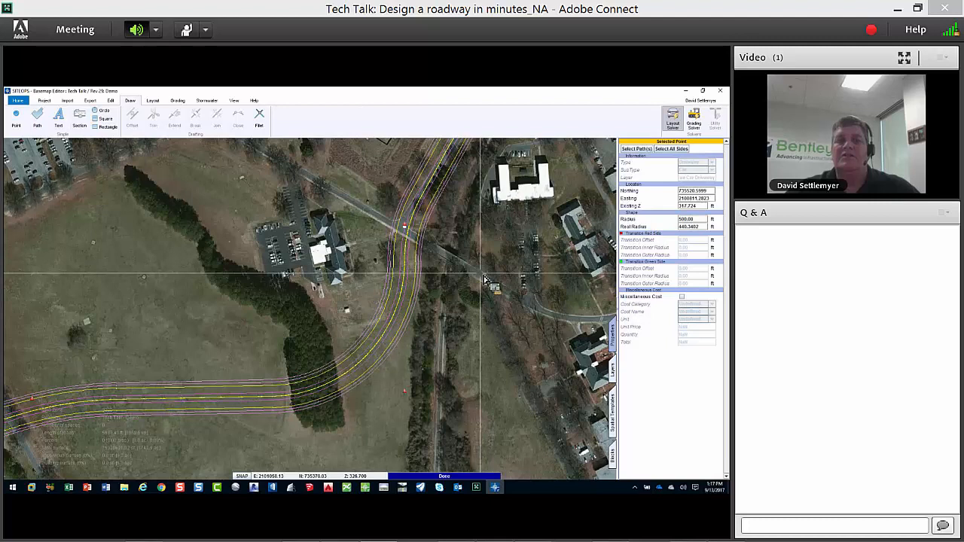
mouse_move(406, 226)
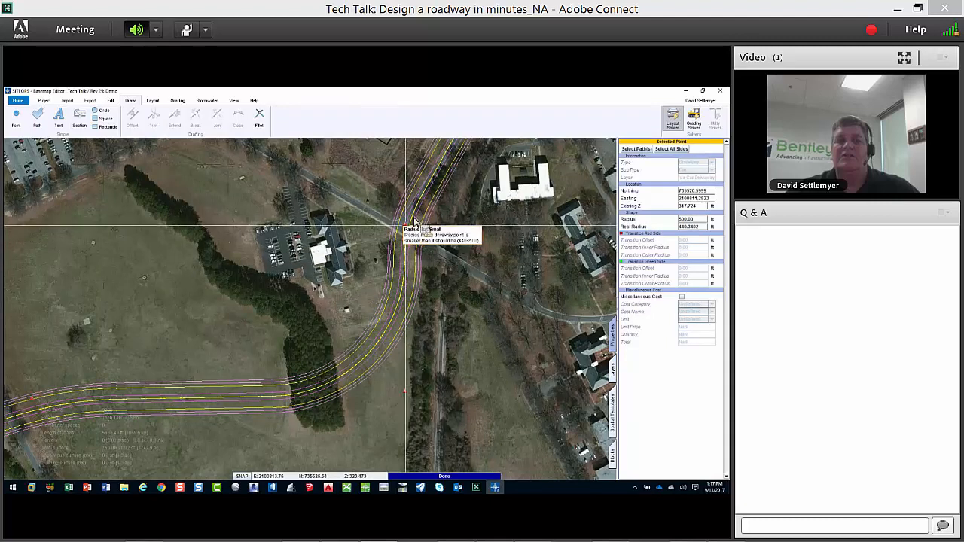
left_click_drag(409, 210, 437, 168)
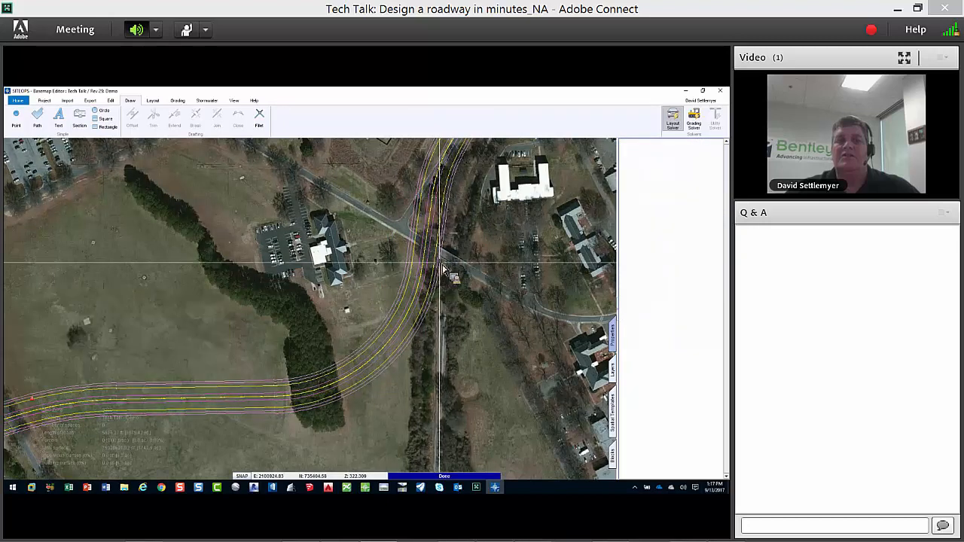
- Select the drive path's sides and set the number of lanes to 2 on both the red and green sides
scroll(442, 265, "down", 3)
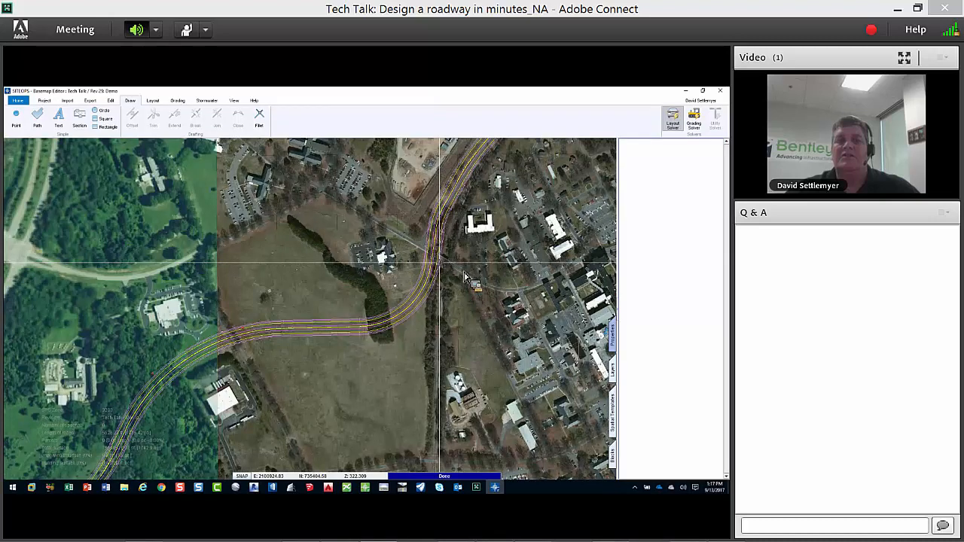
scroll(465, 277, "down", 2)
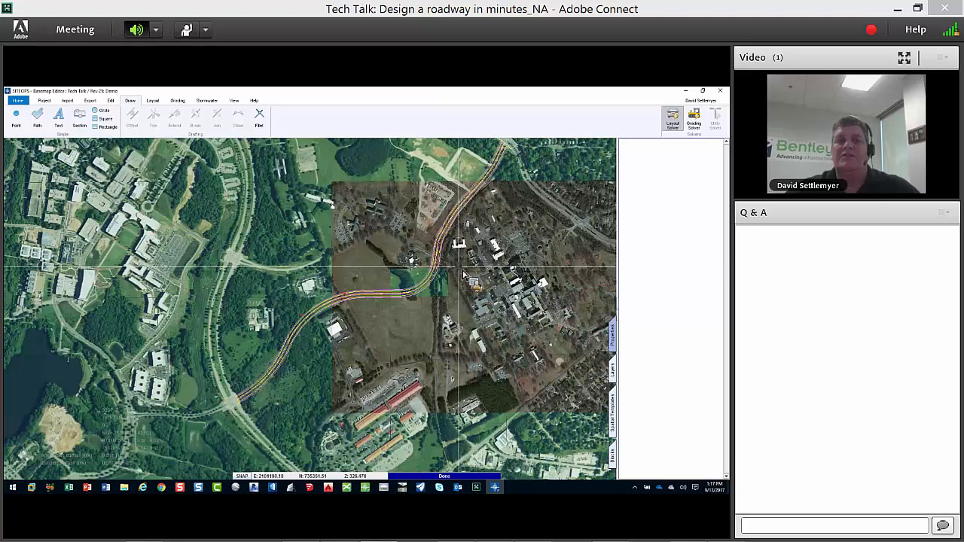
scroll(330, 313, "up", 1)
scroll(329, 312, "up", 1)
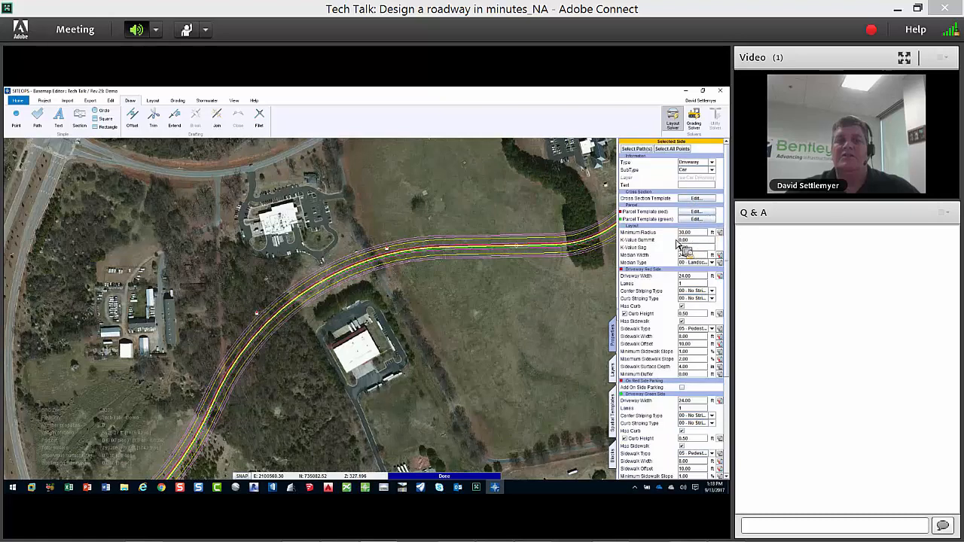
scroll(679, 245, "down", 1)
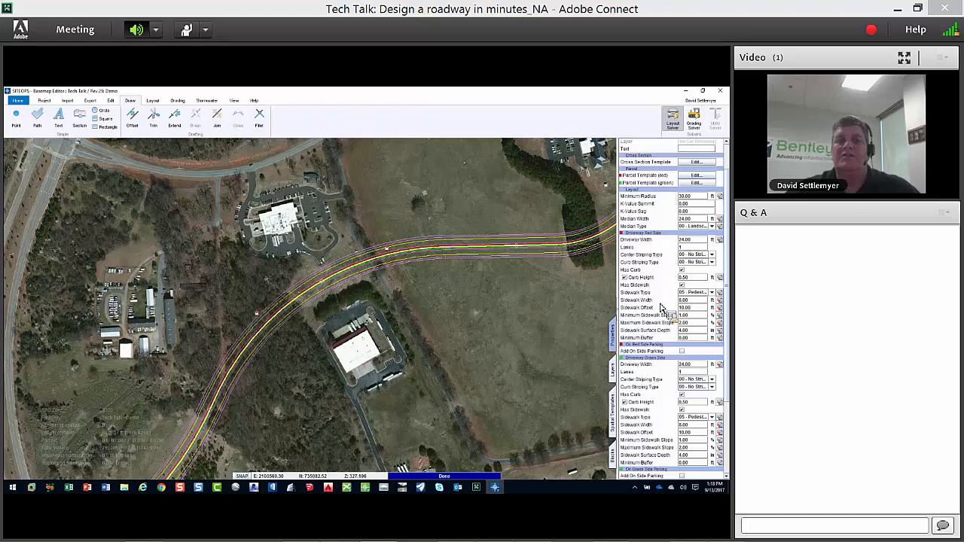
scroll(666, 214, "down", 1)
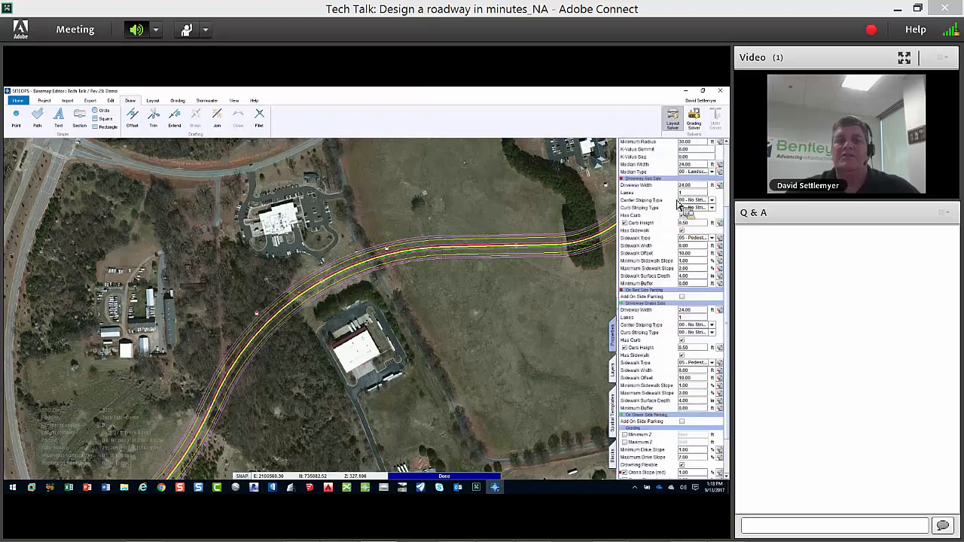
left_click(679, 194)
left_click_drag(692, 320, 666, 315)
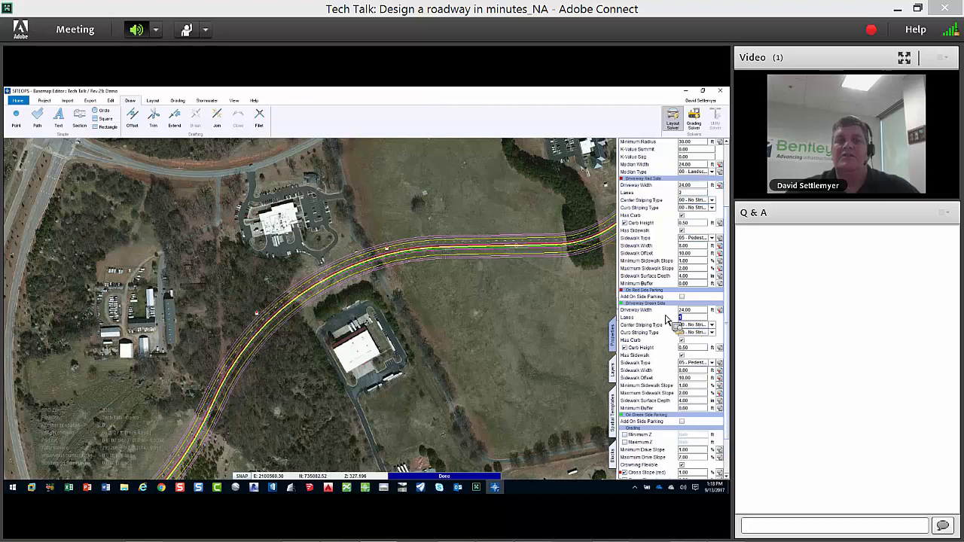
type("2")
key("Return")
- Set the center striping type to the white dash (10-30) option on both the green and red sides of the driveway
left_click(701, 325)
left_click(692, 338)
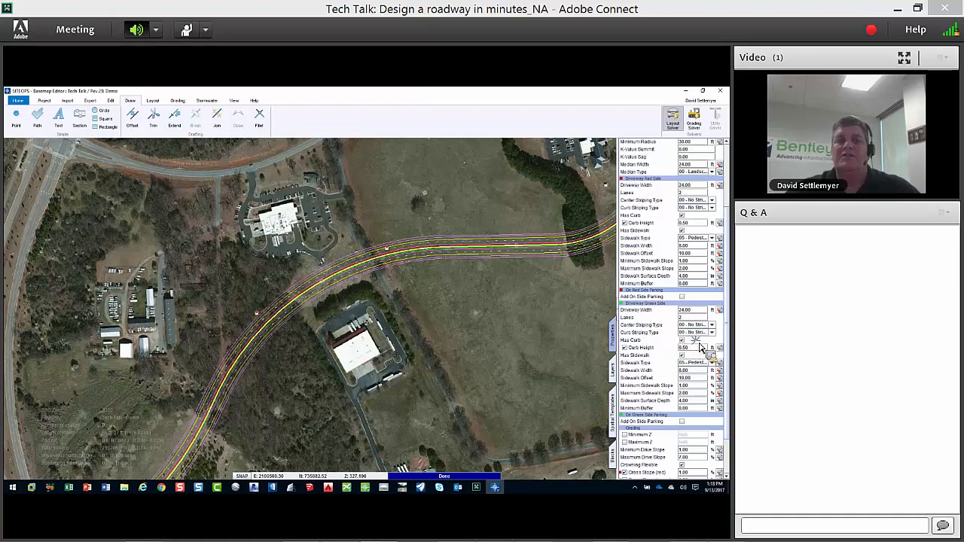
left_click(697, 201)
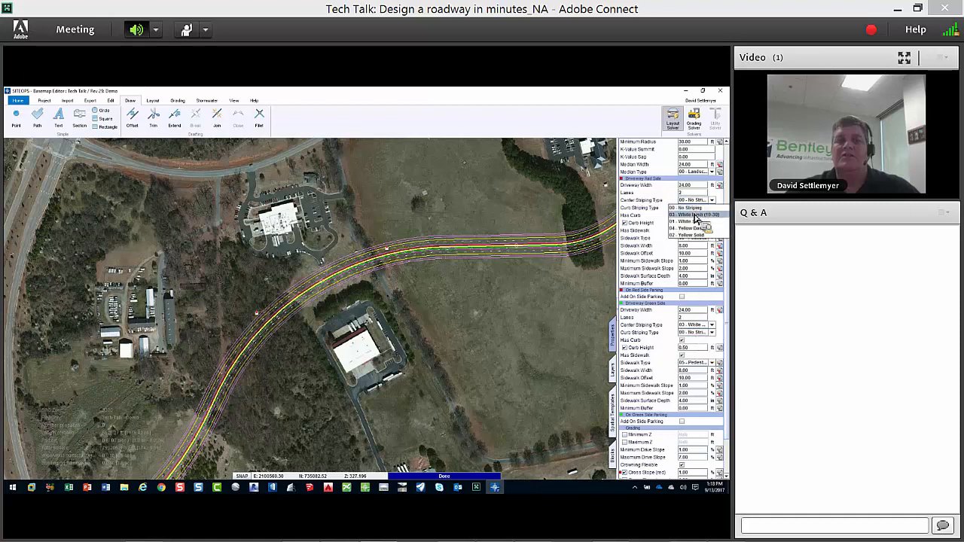
left_click(692, 215)
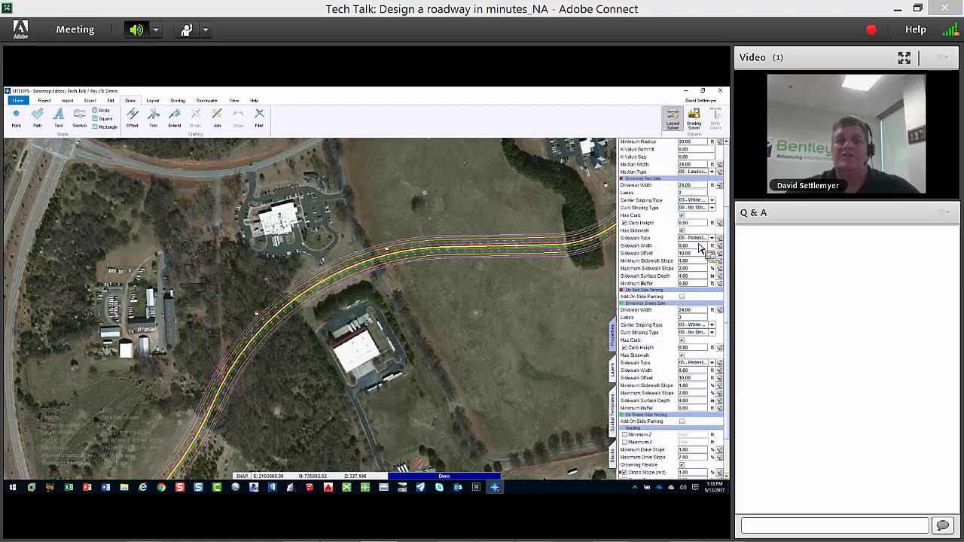
- Set the maximum sidewalk slope to 10% on both the red and green sides of the driveway
left_click(689, 269)
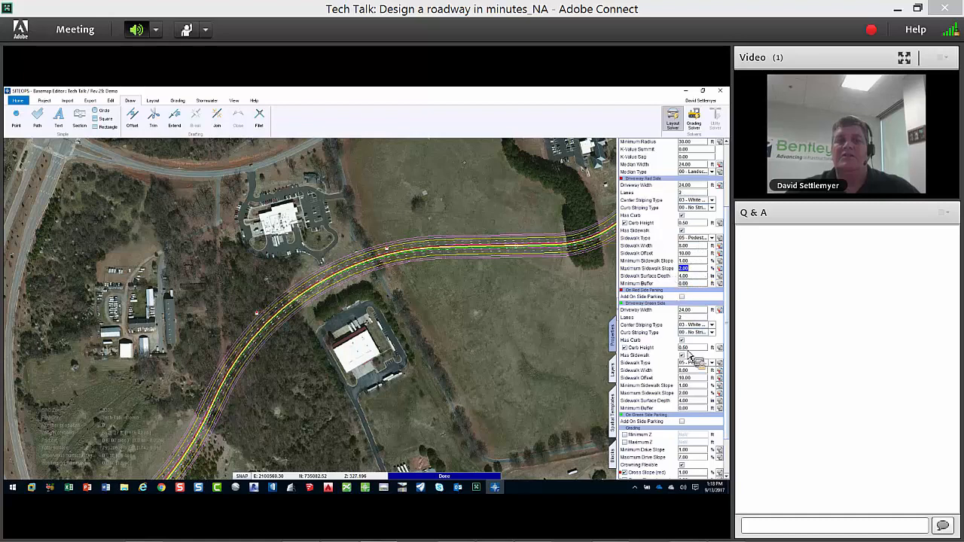
type("10")
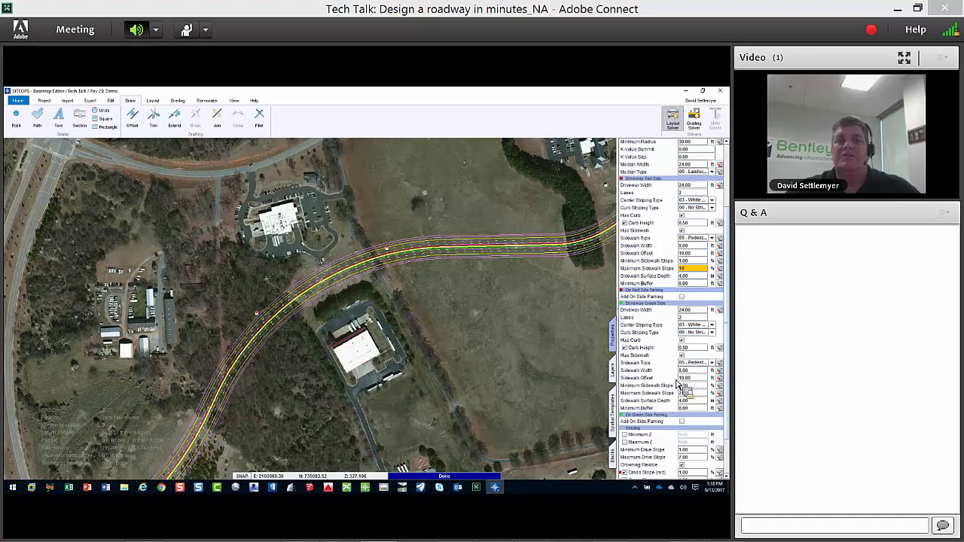
left_click(685, 378)
left_click(682, 393)
type("10")
key("Return")
scroll(674, 361, "down", 2)
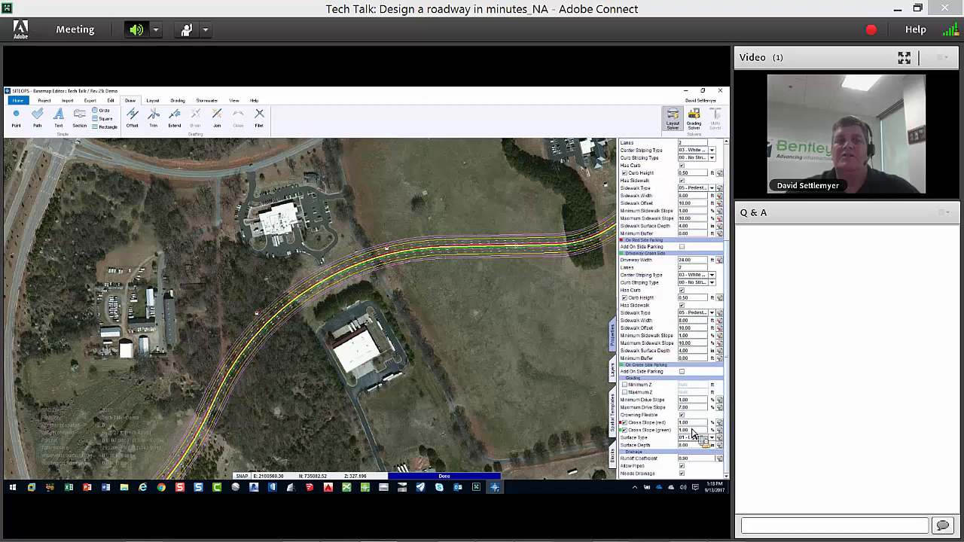
left_click(691, 406)
- Deselect the drive path and examine its dashed lane striping along the bend between the two building sites
left_click(294, 281)
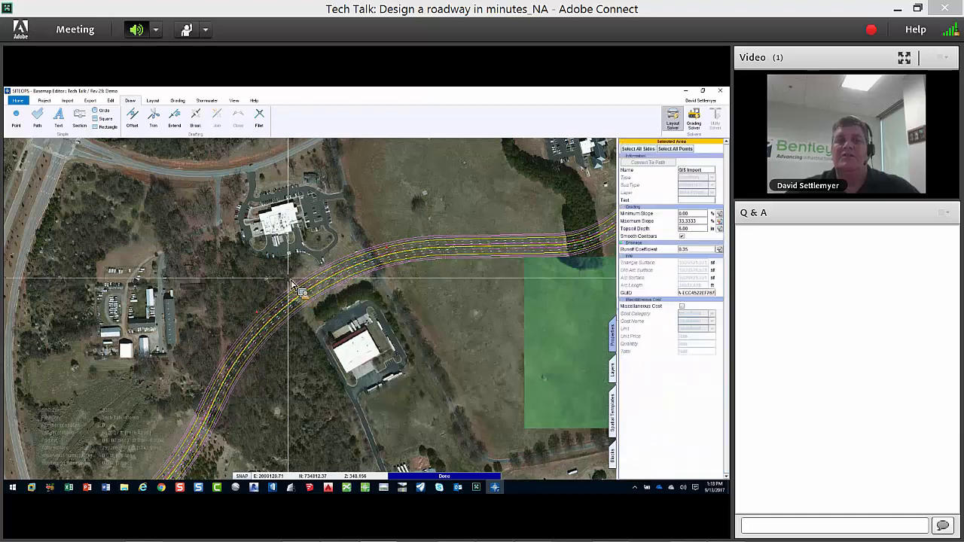
scroll(292, 286, "up", 3)
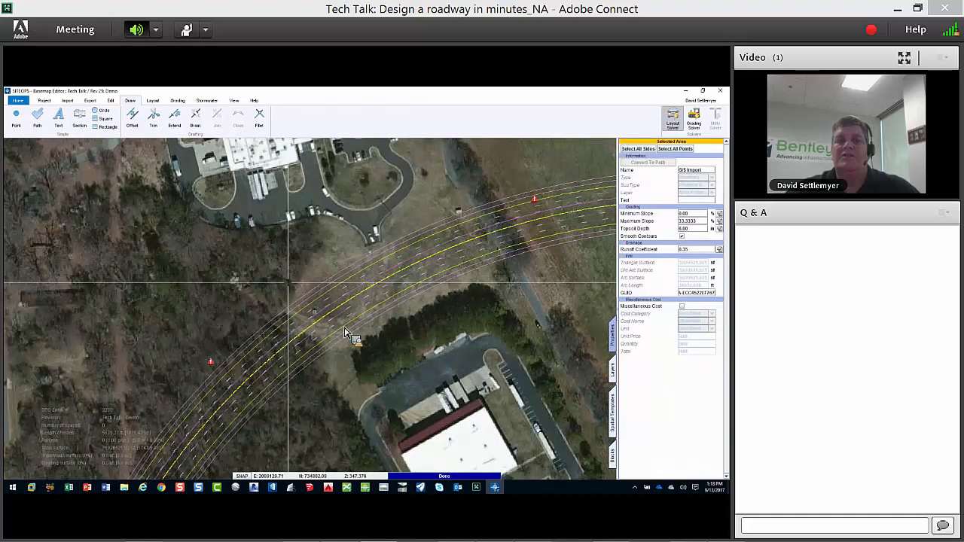
scroll(346, 332, "up", 2)
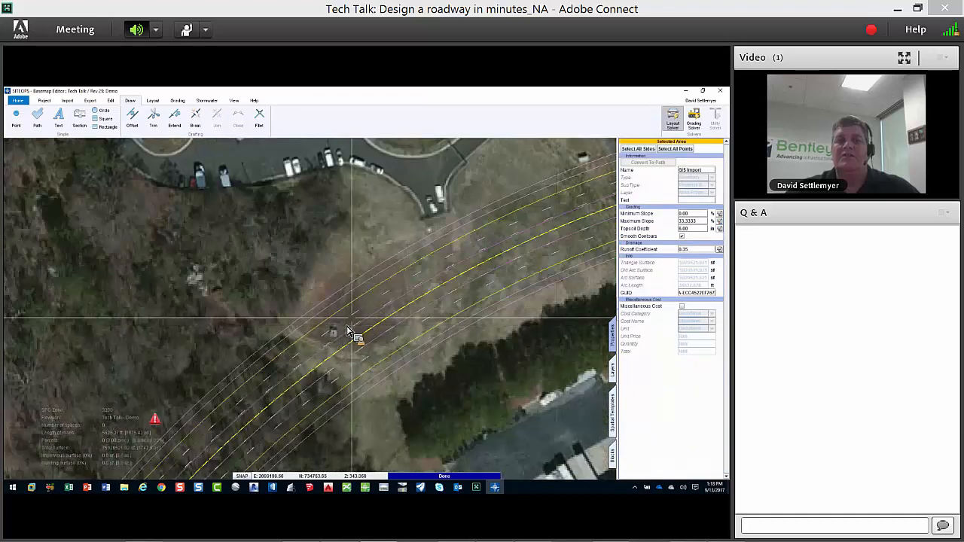
- Select all sides of the main roadway's drive path and examine the whole alignment between the two intersections
left_click(361, 341)
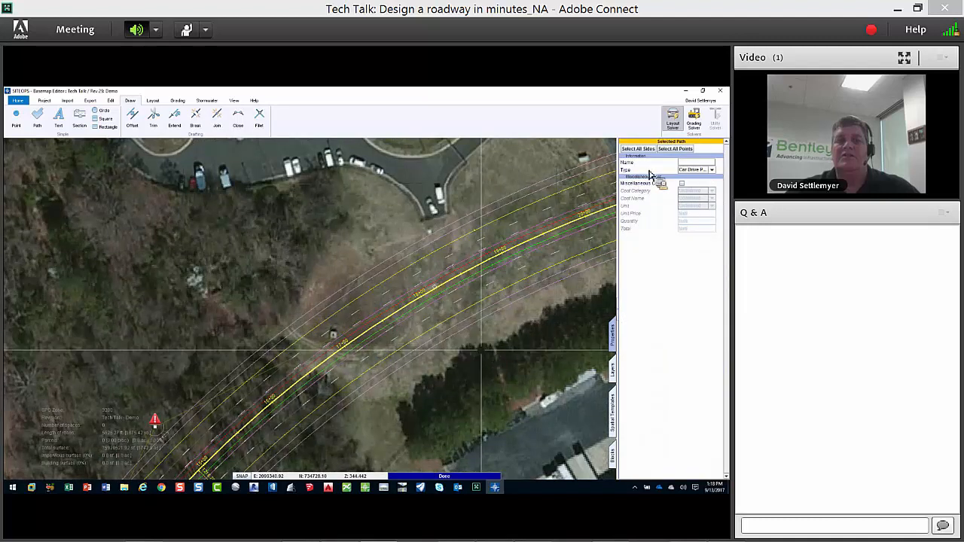
left_click(639, 149)
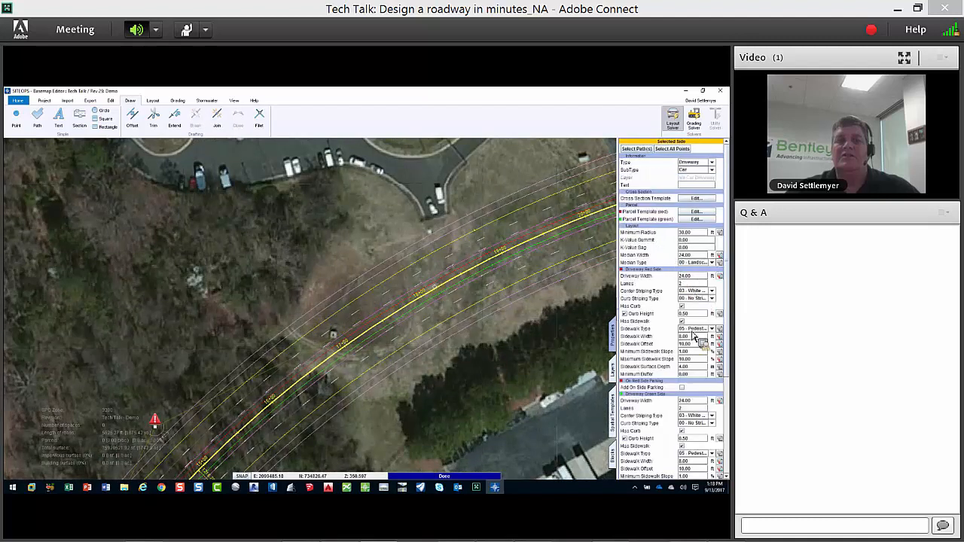
scroll(559, 321, "down", 2)
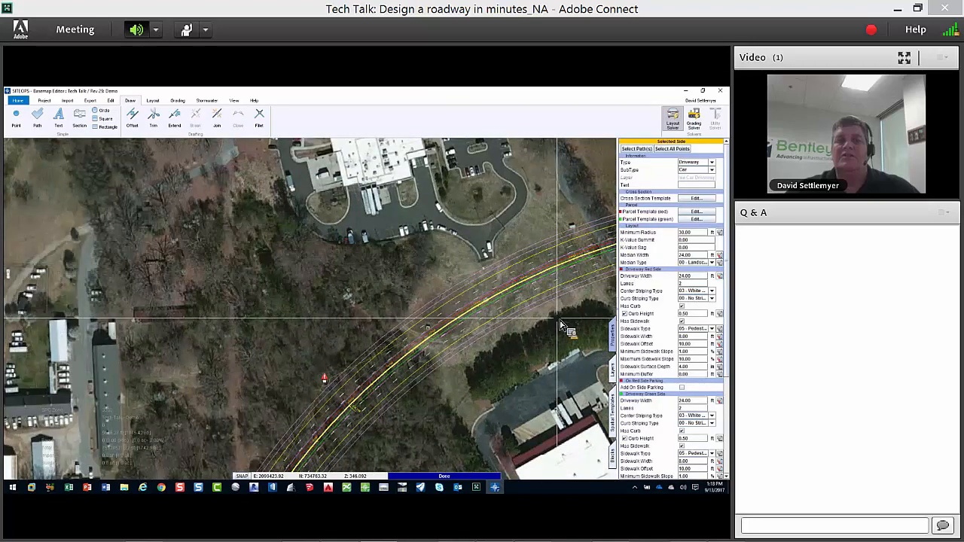
scroll(422, 274, "down", 3)
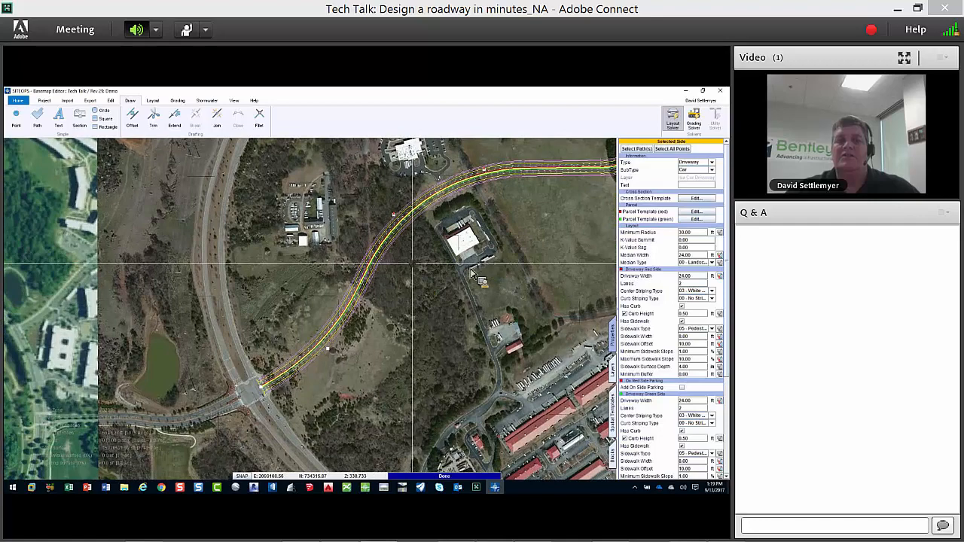
scroll(418, 329, "down", 3)
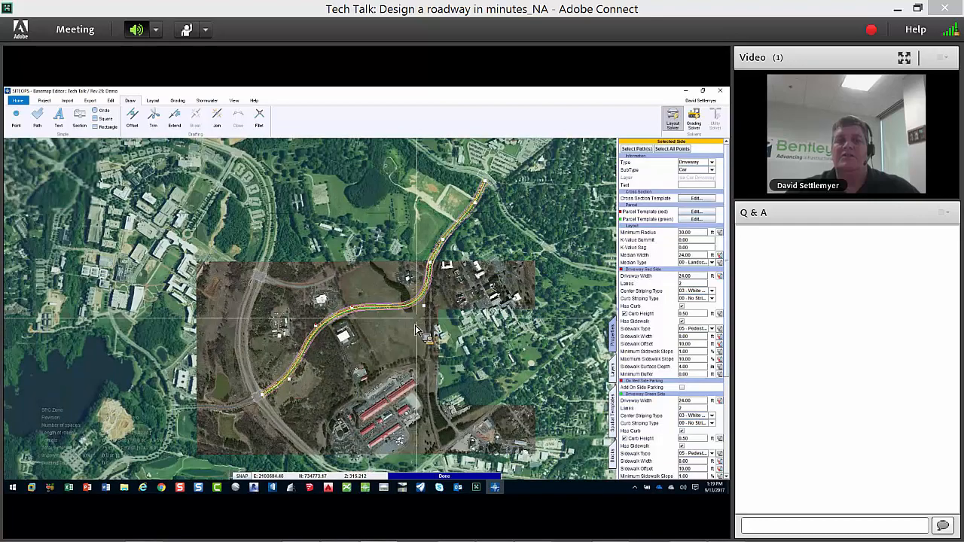
middle_click_drag(416, 318, 412, 323)
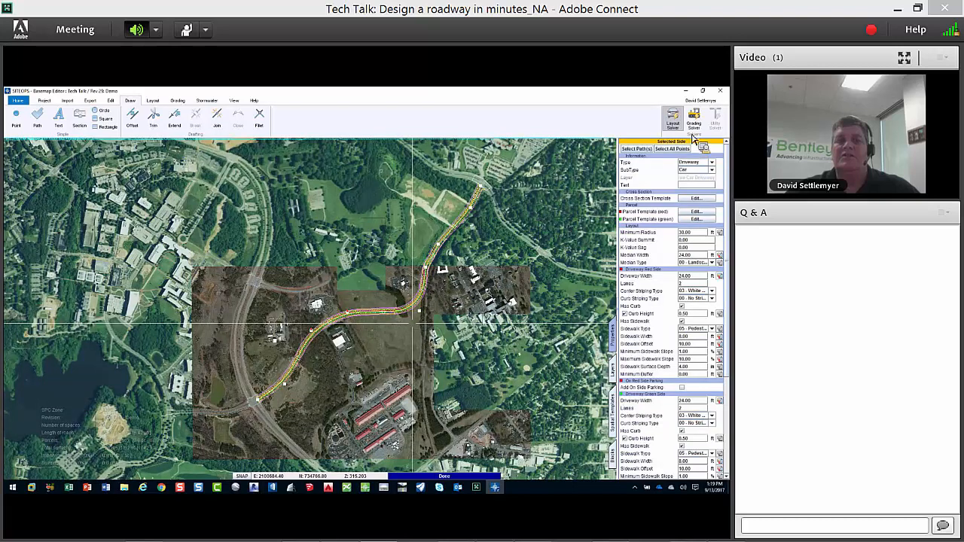
- Run the grading solver and examine the site's cut and fill in the maximized 3D viewer with boundaries hidden, closing the viewer when done
left_click(695, 126)
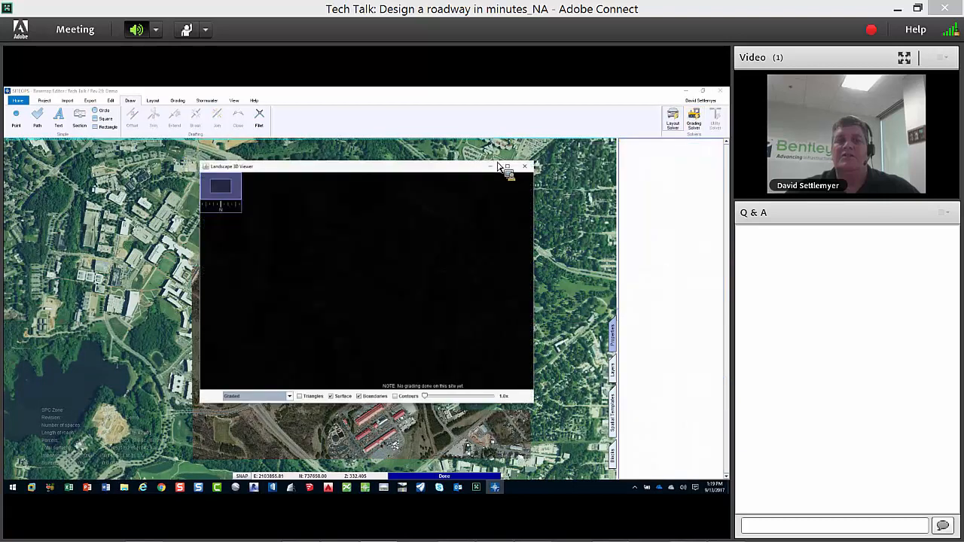
left_click(507, 165)
left_click(367, 474)
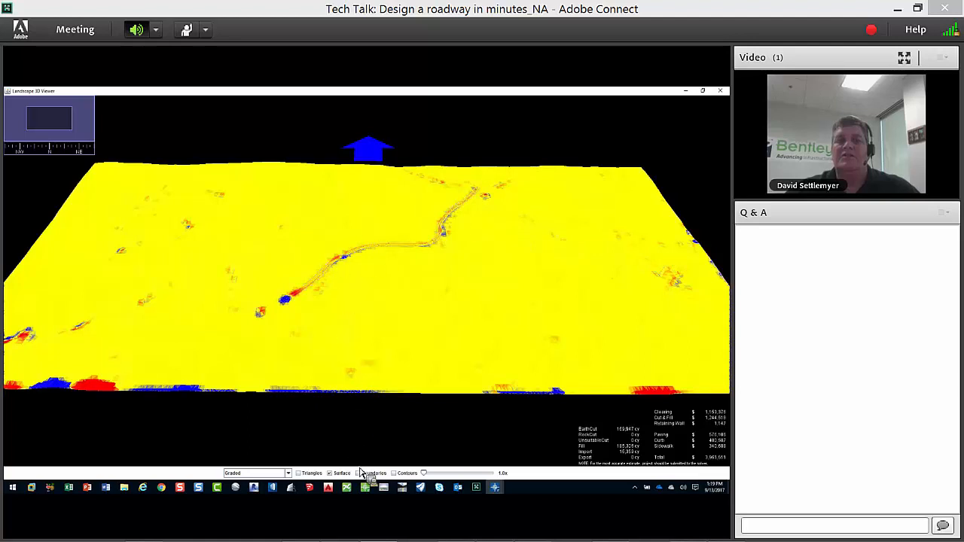
left_click(720, 91)
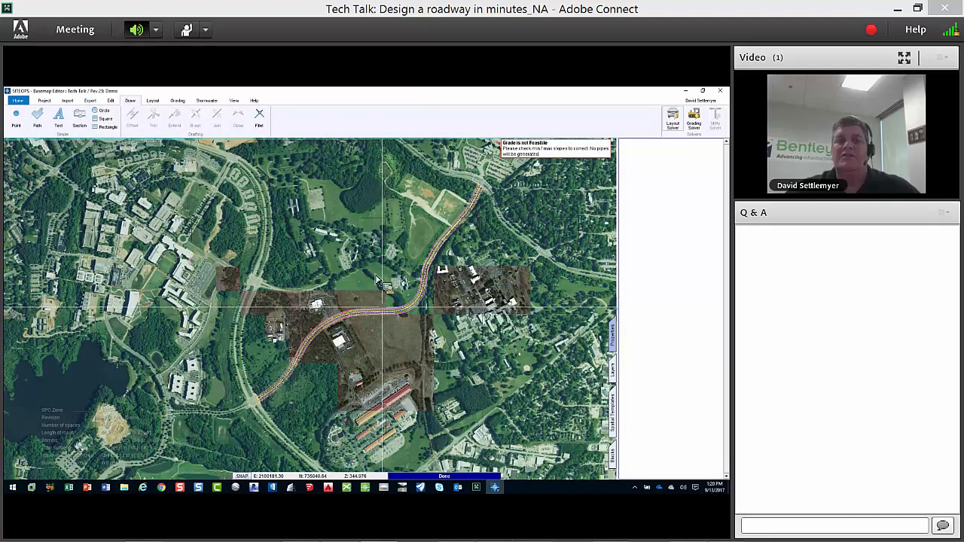
- Draw a narrow property boundary closely around the roadway corridor, enclosing both end intersections, and accept replacing the current site boundary
scroll(475, 234, "down", 2)
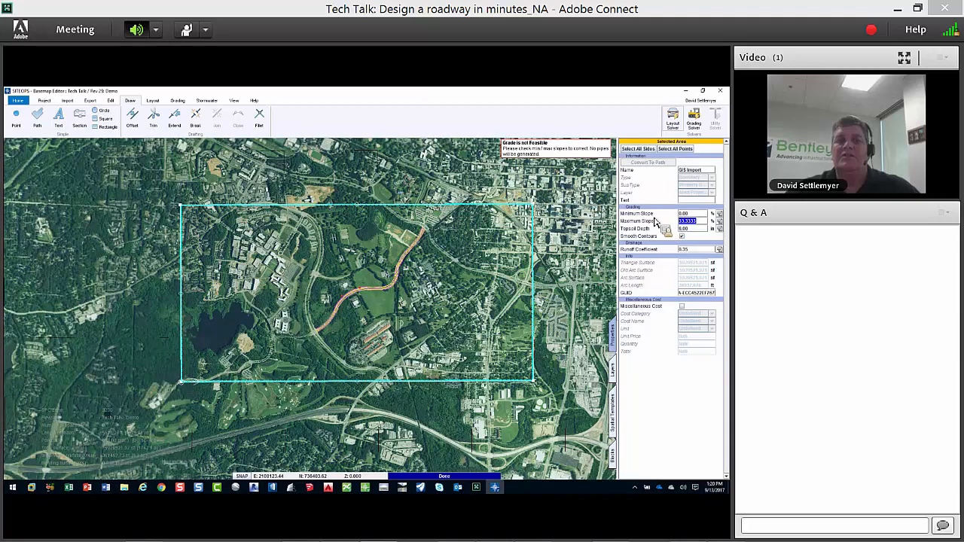
scroll(407, 278, "up", 1)
scroll(403, 264, "up", 2)
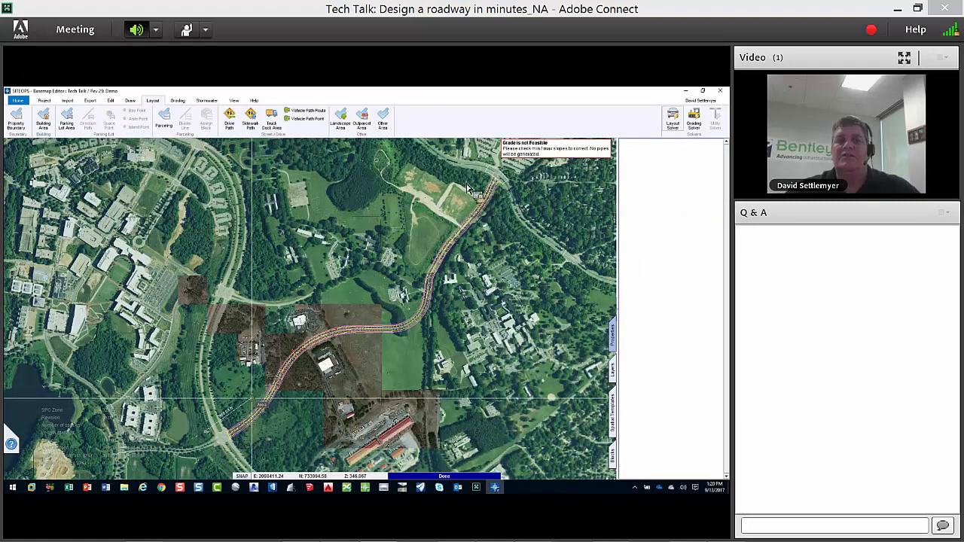
left_click(549, 195)
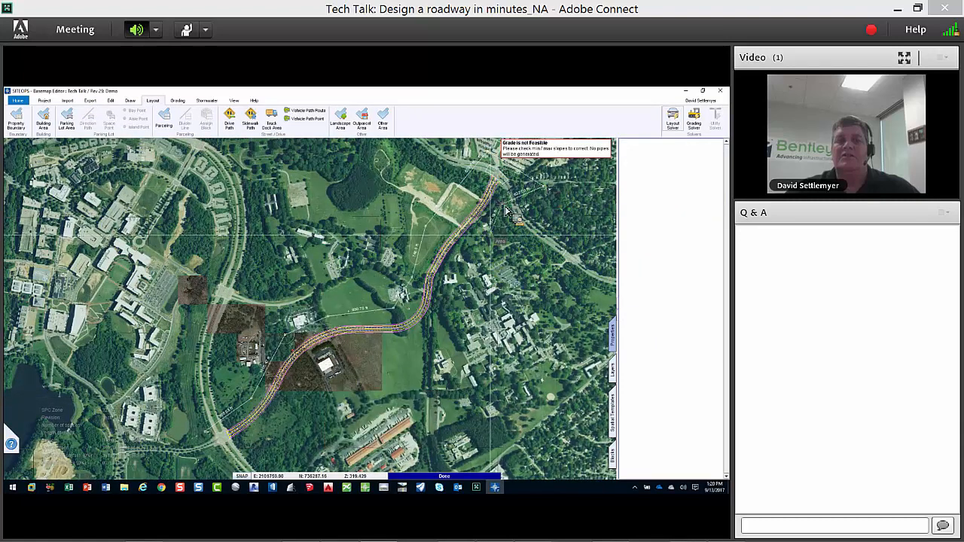
left_click(418, 352)
left_click(336, 360)
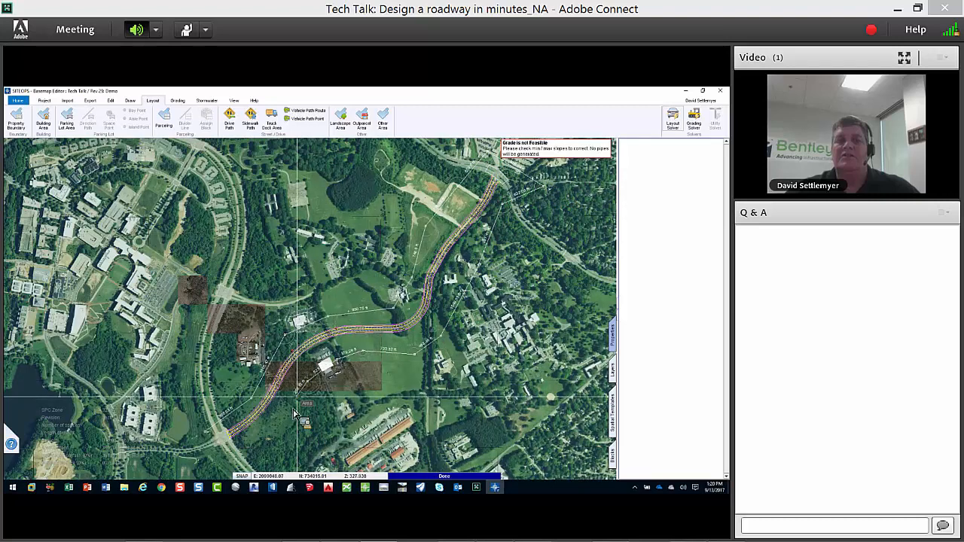
left_click(291, 408)
left_click(238, 458)
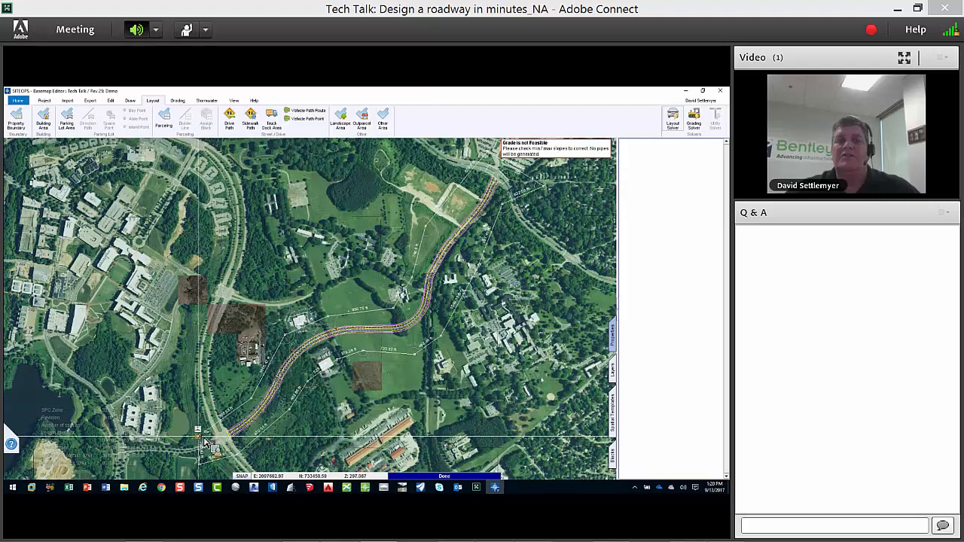
left_click(205, 432)
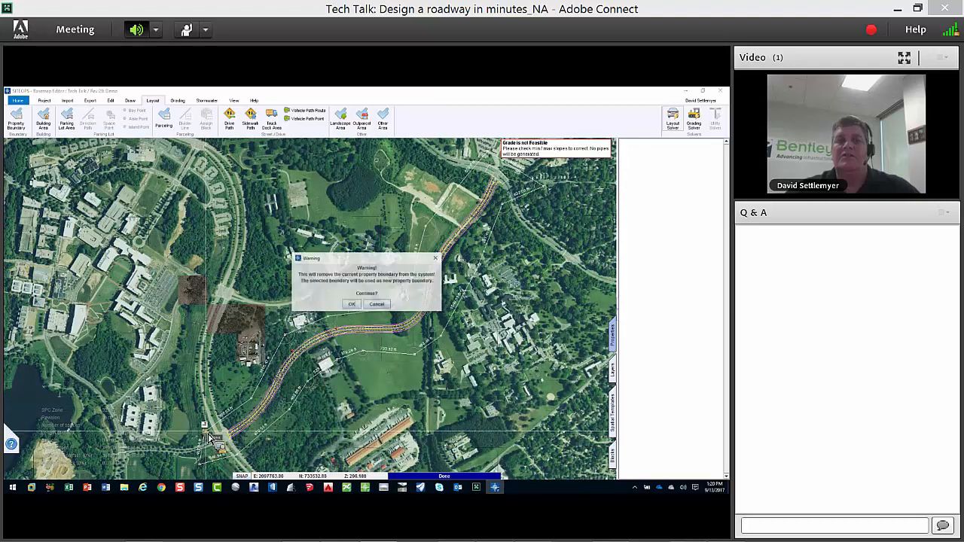
left_click(351, 305)
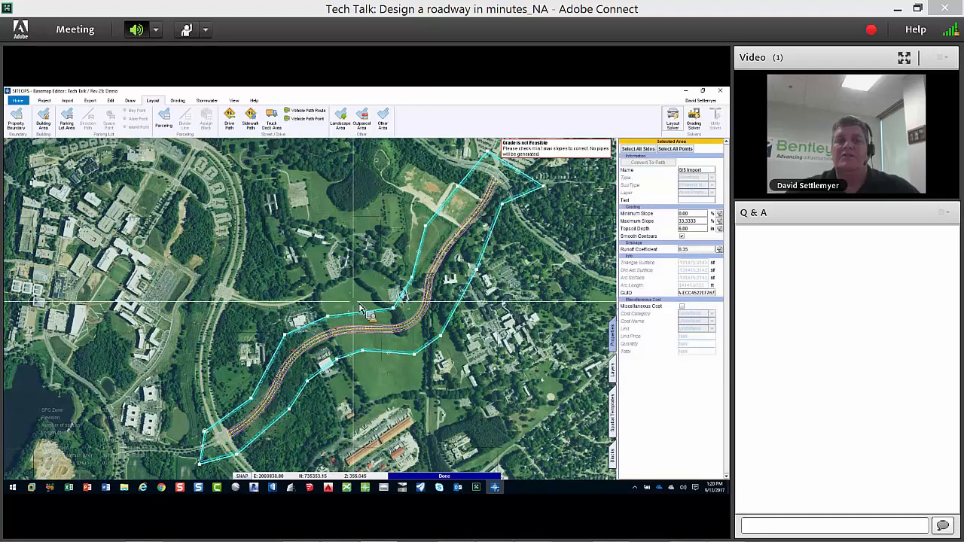
- Re-solve the site within the new boundary and examine the cut and fill colors along the roadway in 3D
left_click(681, 127)
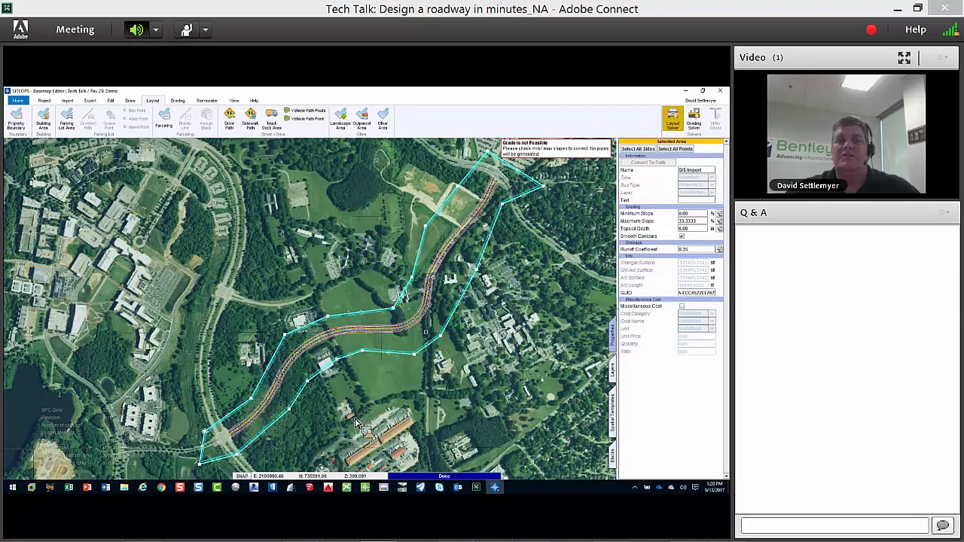
key("alt+Tab")
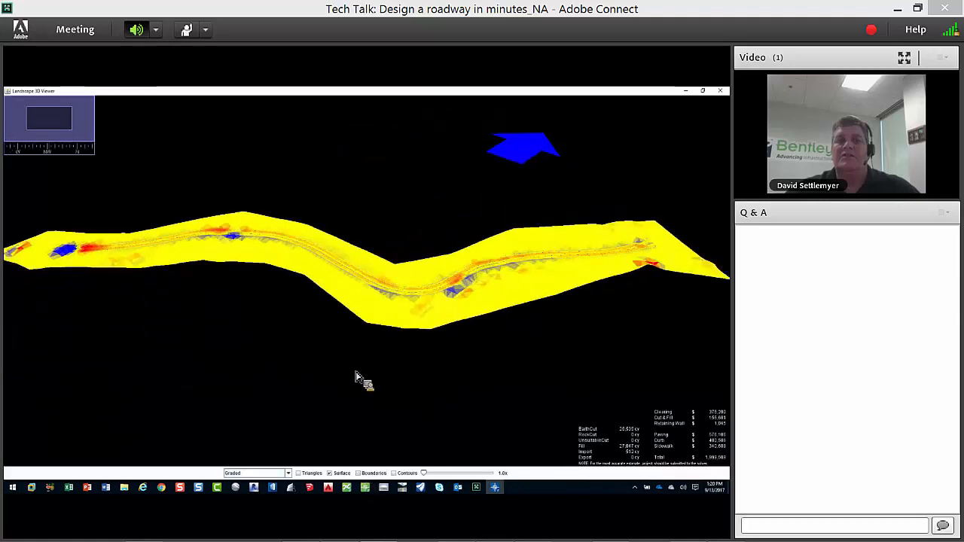
scroll(218, 257, "up", 3)
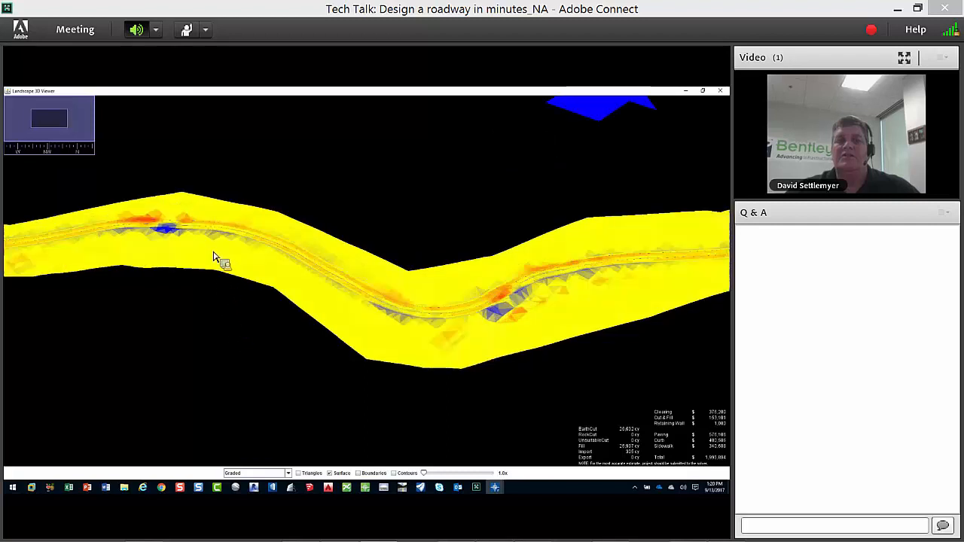
left_click_drag(294, 290, 328, 305)
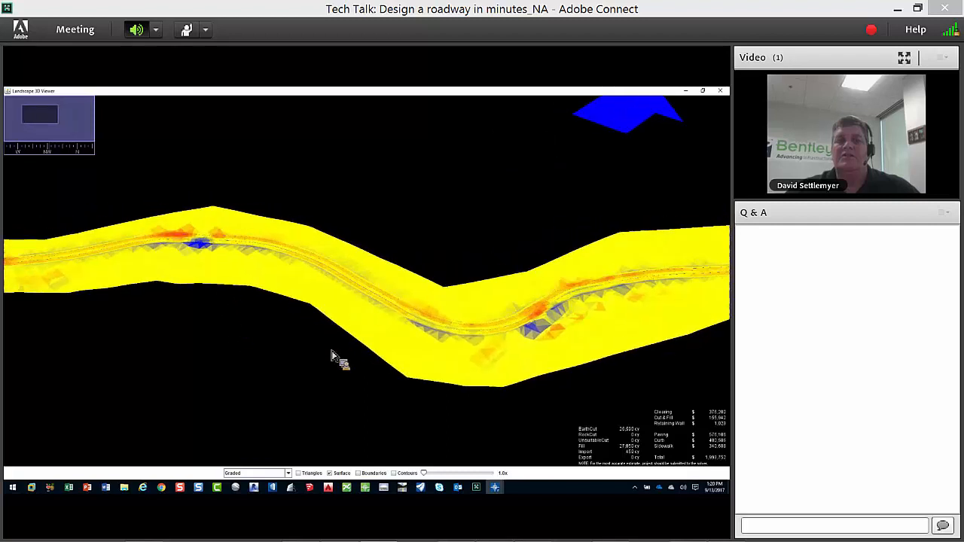
scroll(340, 339, "up", 3)
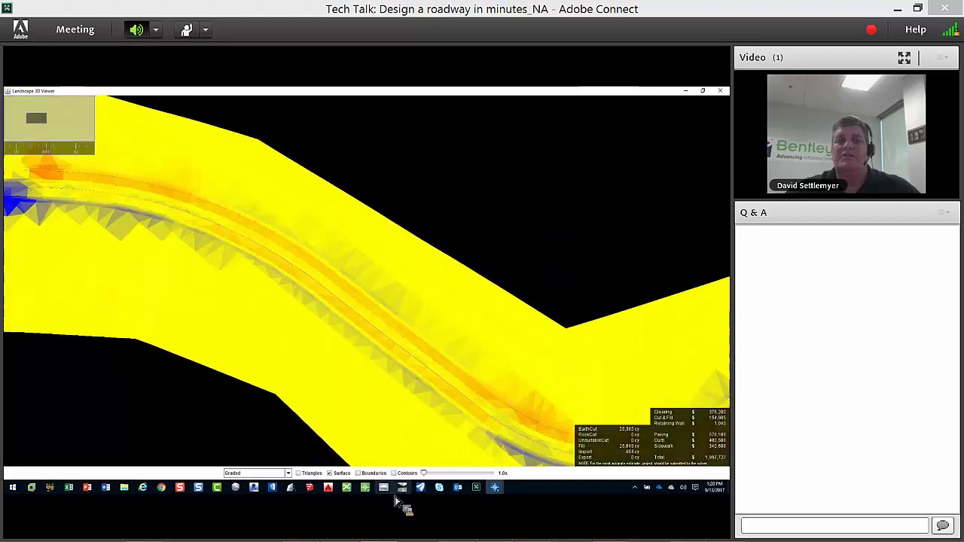
- Display contours and boundaries on the graded surface, inspect the roadway's bends in 3D, and close the viewer
left_click(402, 474)
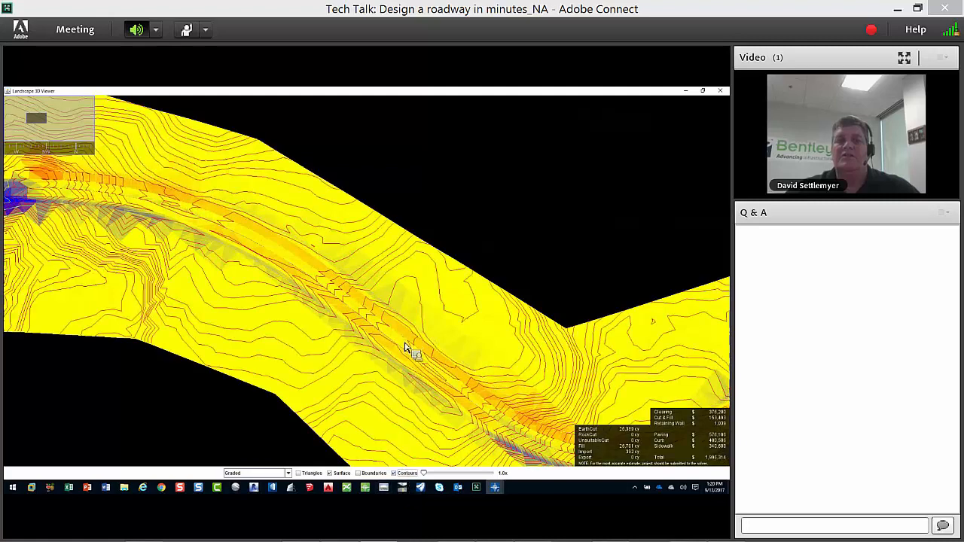
left_click(371, 474)
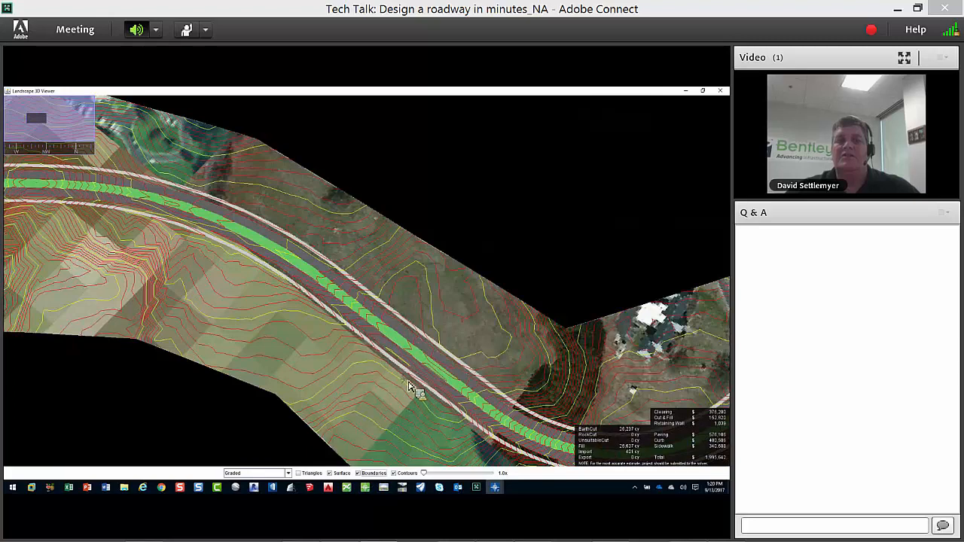
left_click_drag(372, 375, 324, 330)
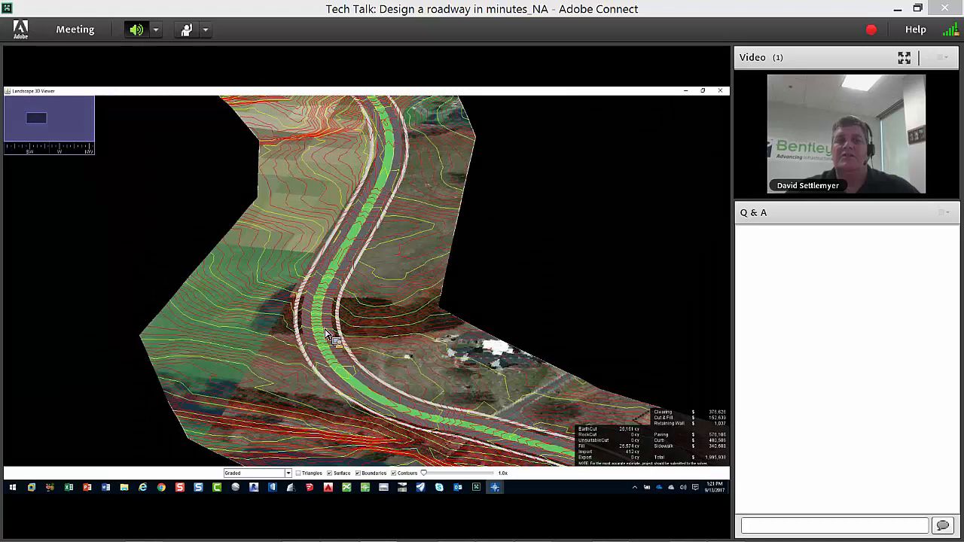
left_click(720, 94)
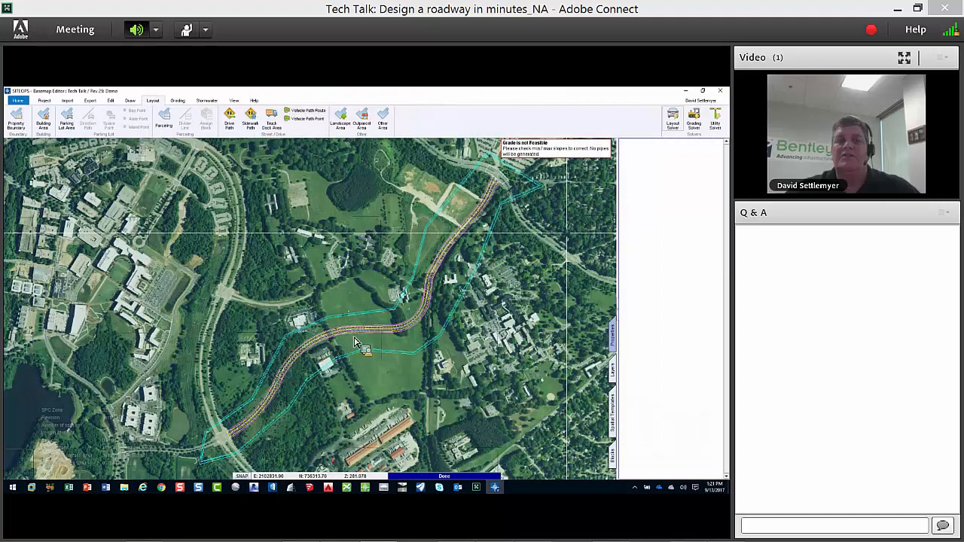
- Draw a short drive path from the existing parking lot's end to the main roadway's centerline and solve the layout
scroll(359, 313, "up", 5)
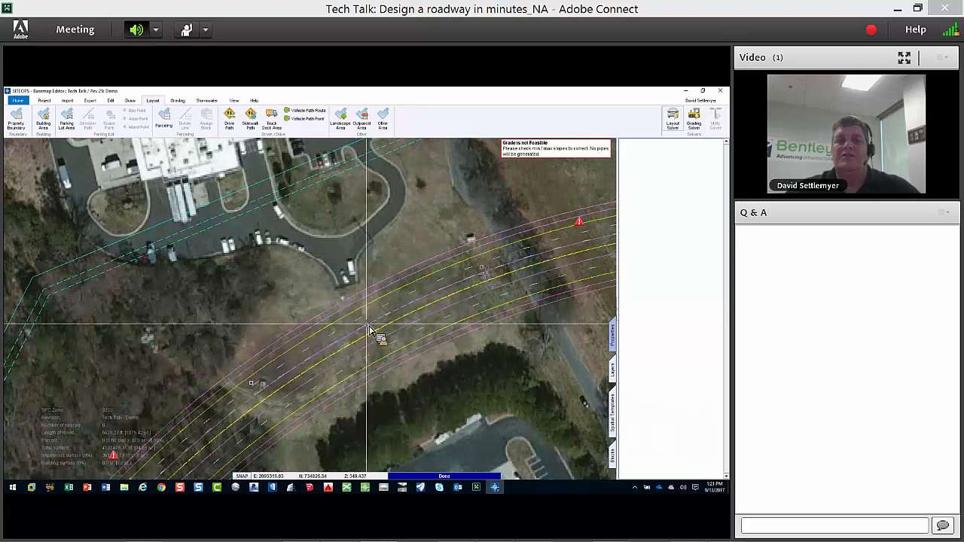
scroll(371, 333, "up", 2)
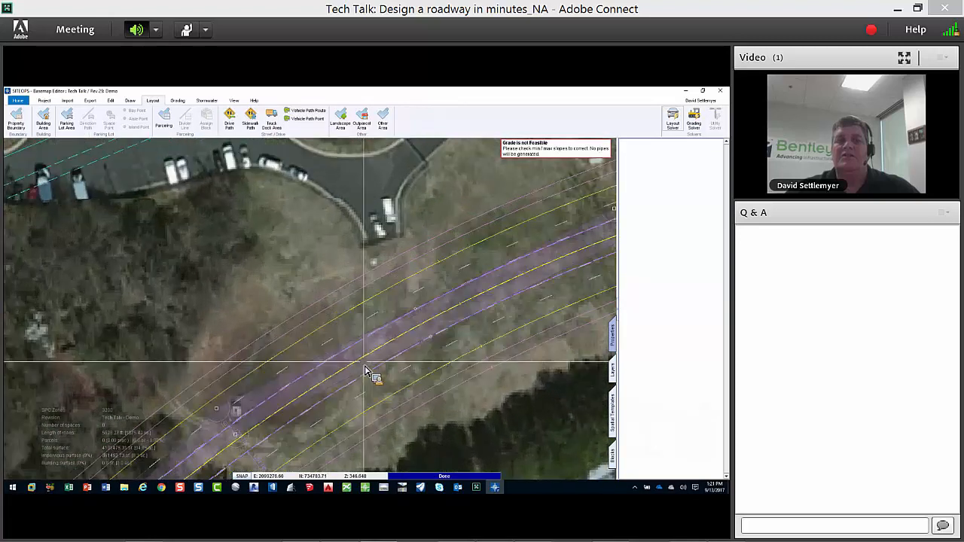
middle_click_drag(363, 362, 325, 358)
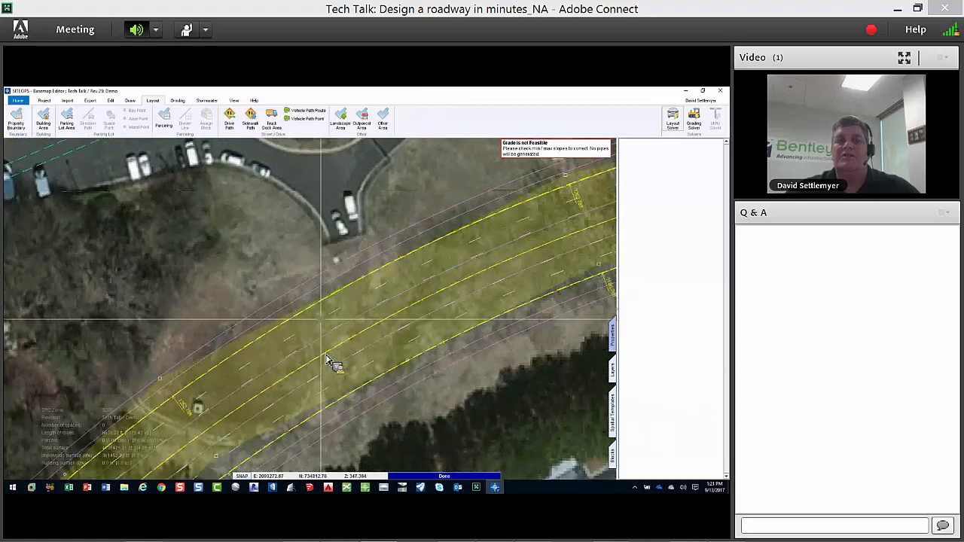
left_click(236, 124)
left_click(346, 241)
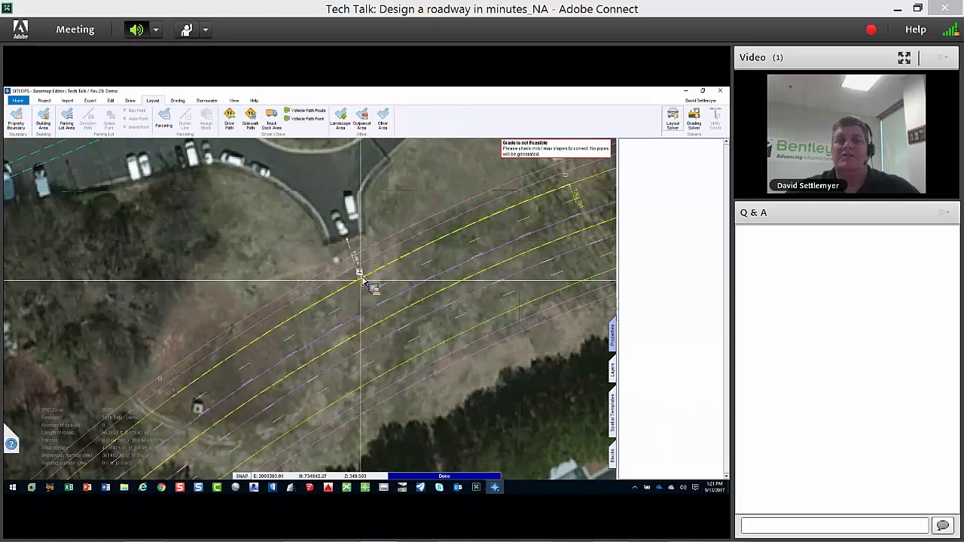
double_click(388, 322)
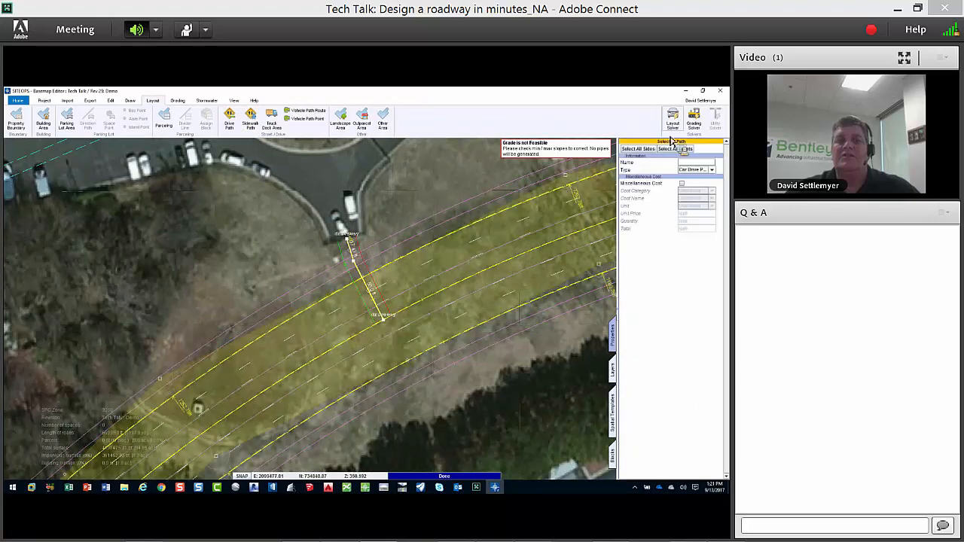
left_click(673, 117)
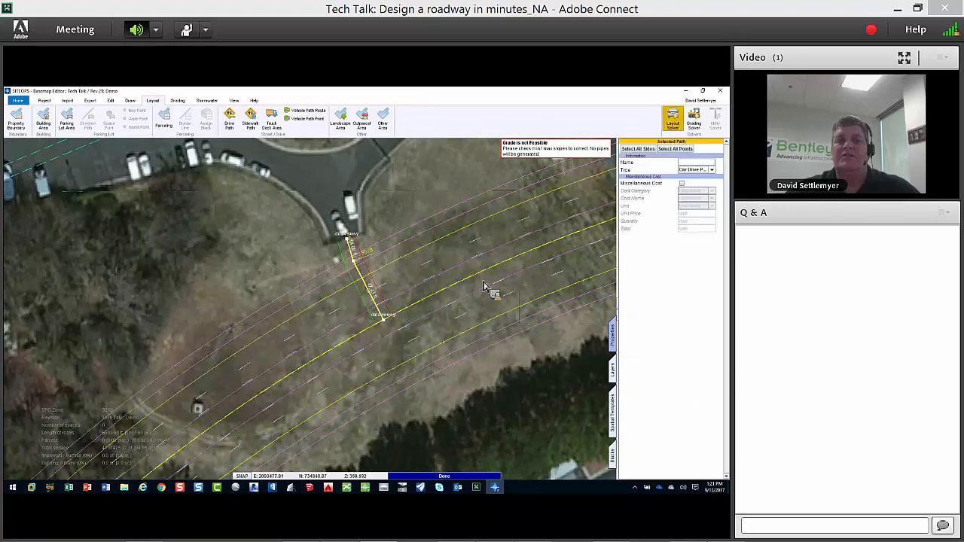
- Set the entrance and exit flare radii to 0 ft at the short driveway's parking lot endpoint
left_click(378, 254)
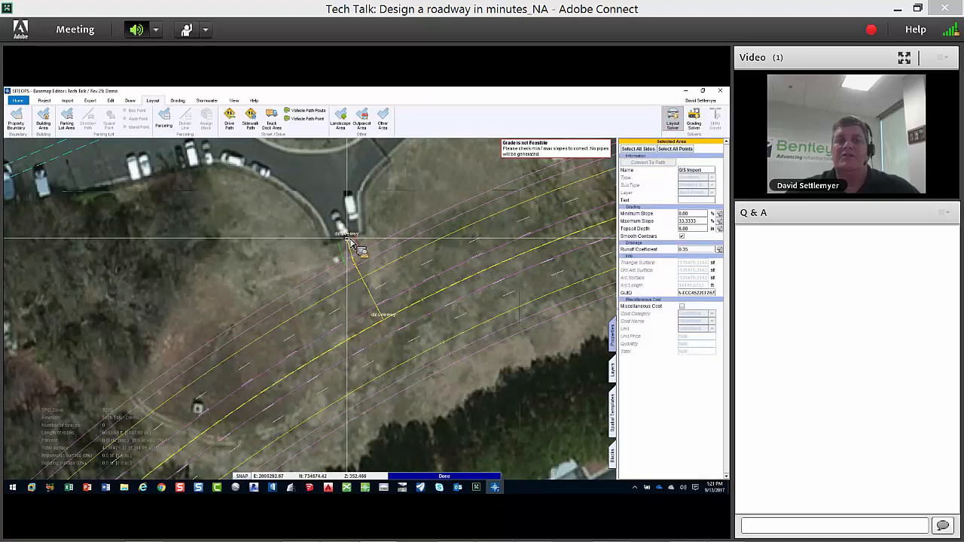
left_click(351, 239)
left_click_drag(698, 228, 660, 229)
type("00")
key("Return")
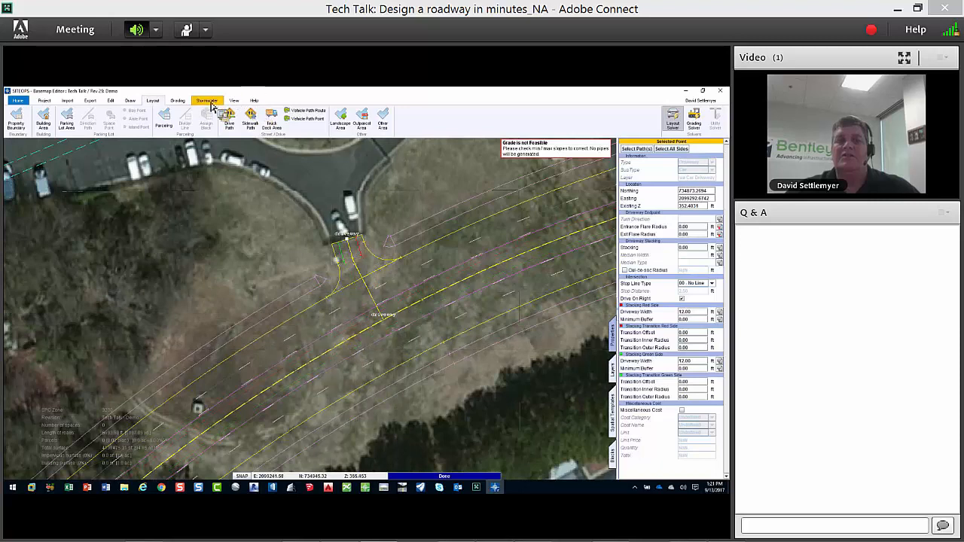
- Insert a point on the main roadway's centerline just southwest of its junction with the short driveway
left_click(129, 100)
left_click(16, 119)
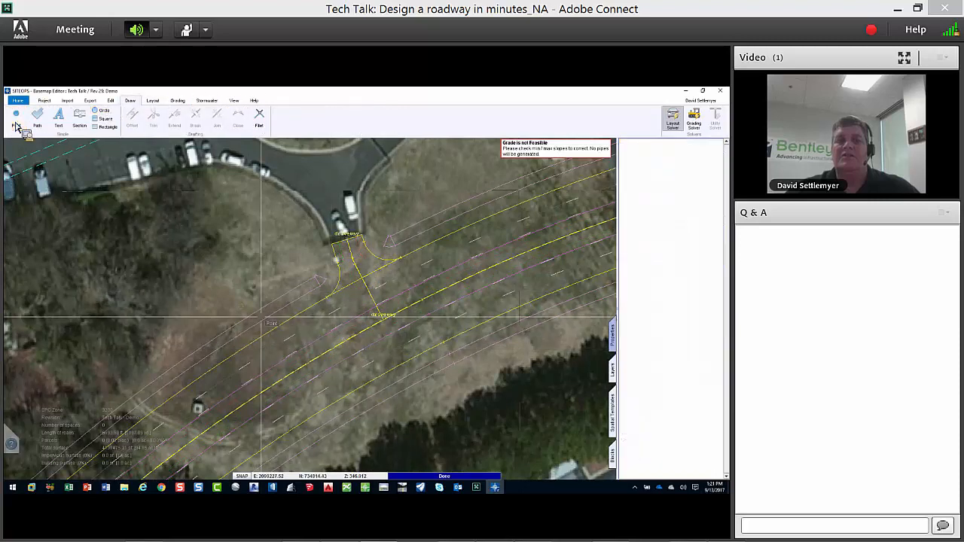
left_click(332, 352)
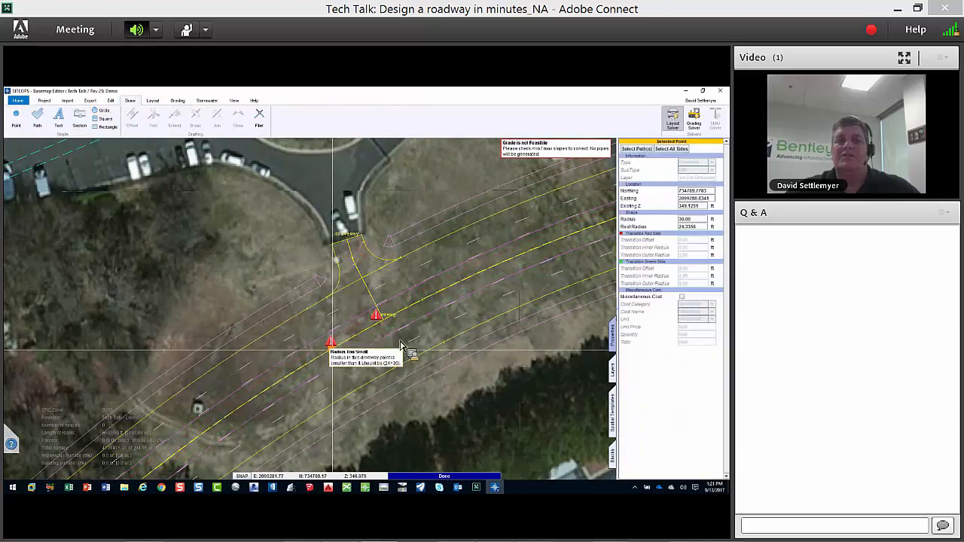
- Insert a point on the main roadway's centerline just northeast of its junction with the short driveway
left_click(428, 299)
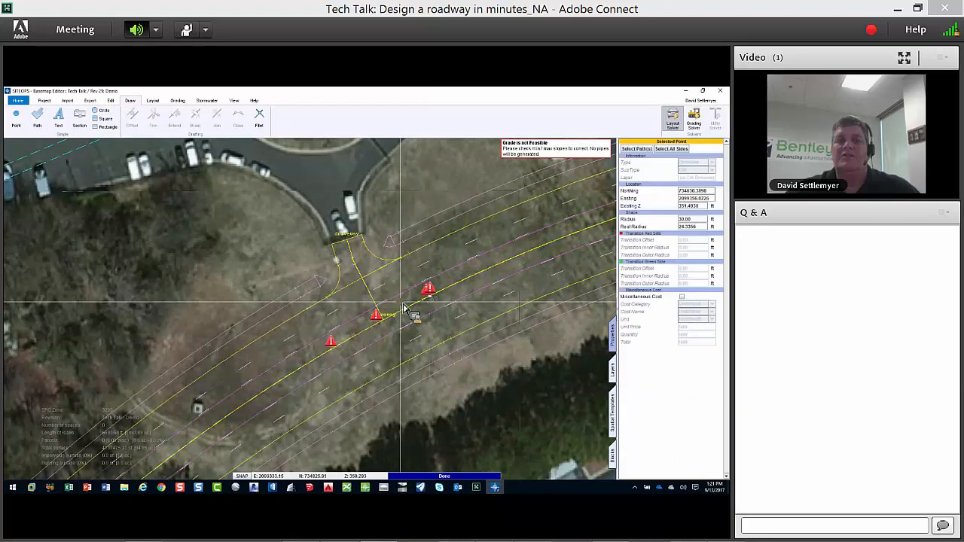
right_click(401, 302)
left_click(421, 395)
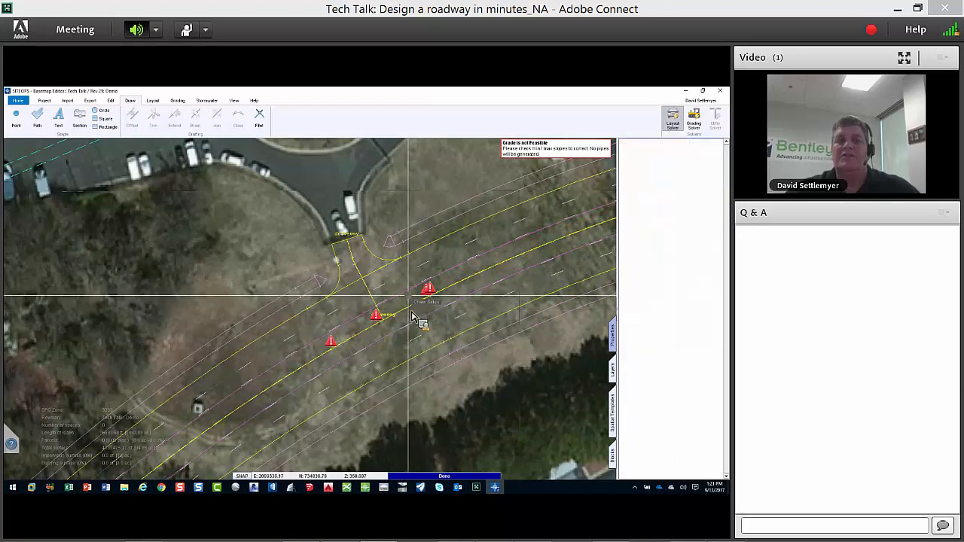
- Set the median width to 0 ft on the main roadway's centerline segments between the two inserted points
right_click(357, 335)
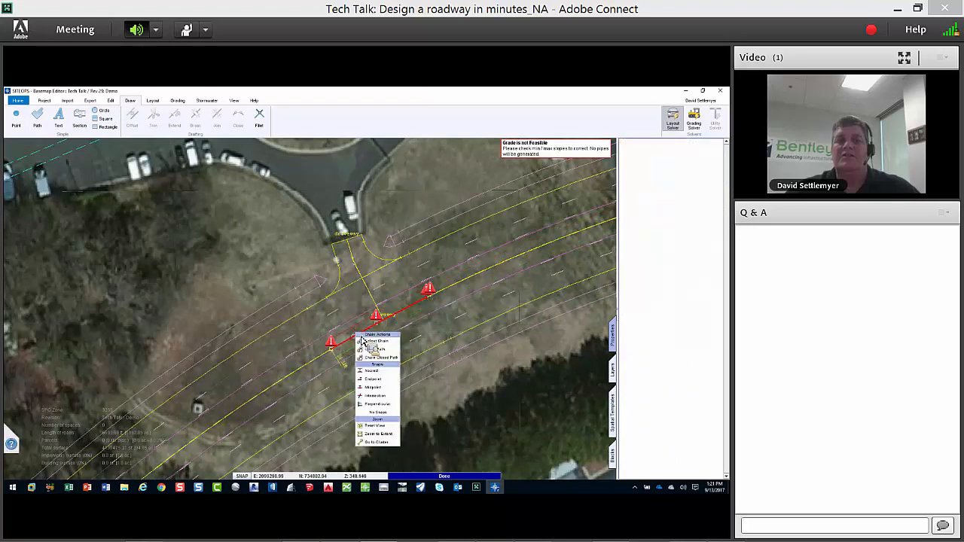
left_click(379, 351)
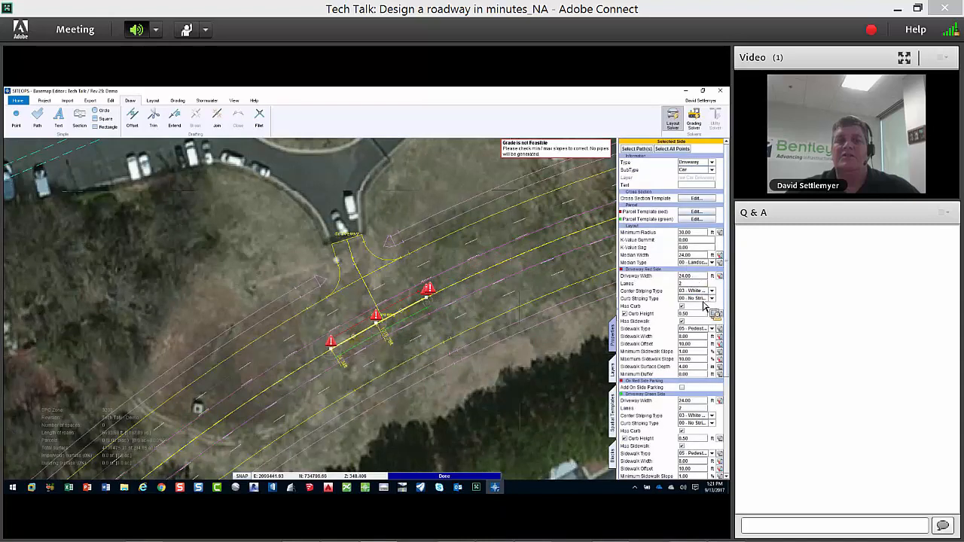
left_click(669, 256)
type("0")
key("Return")
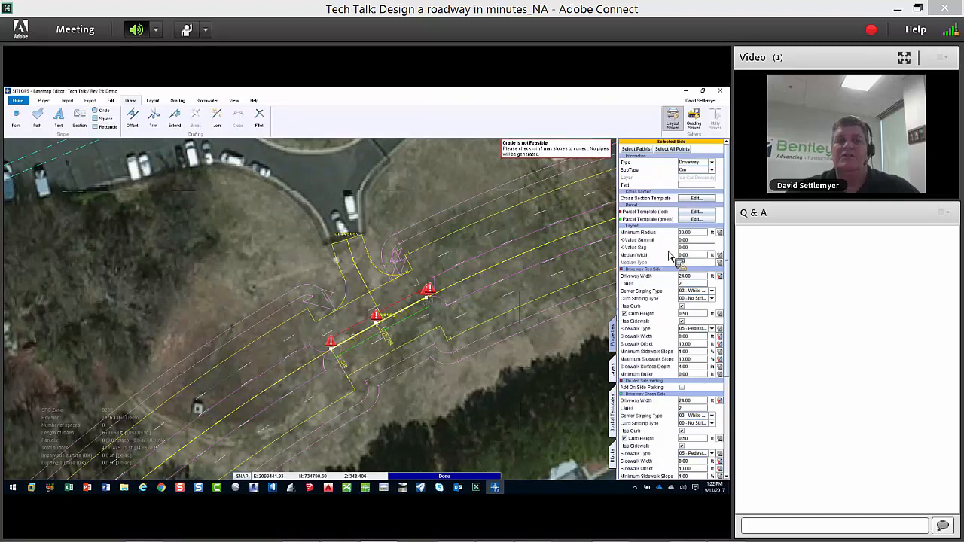
- Set the driveway width to 36 ft and the lanes to 0 on both the red and green sides of the junction segments
left_click(684, 275)
type("36")
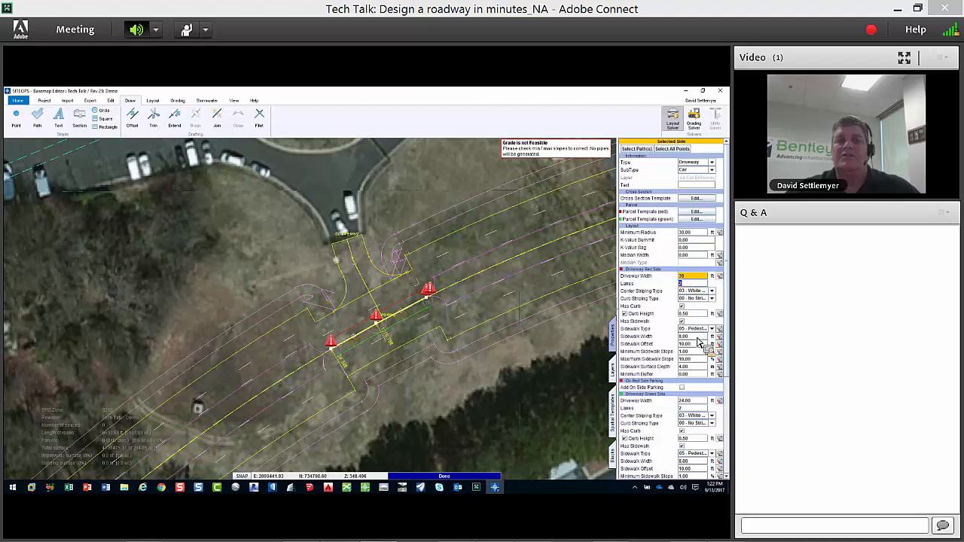
left_click(684, 401)
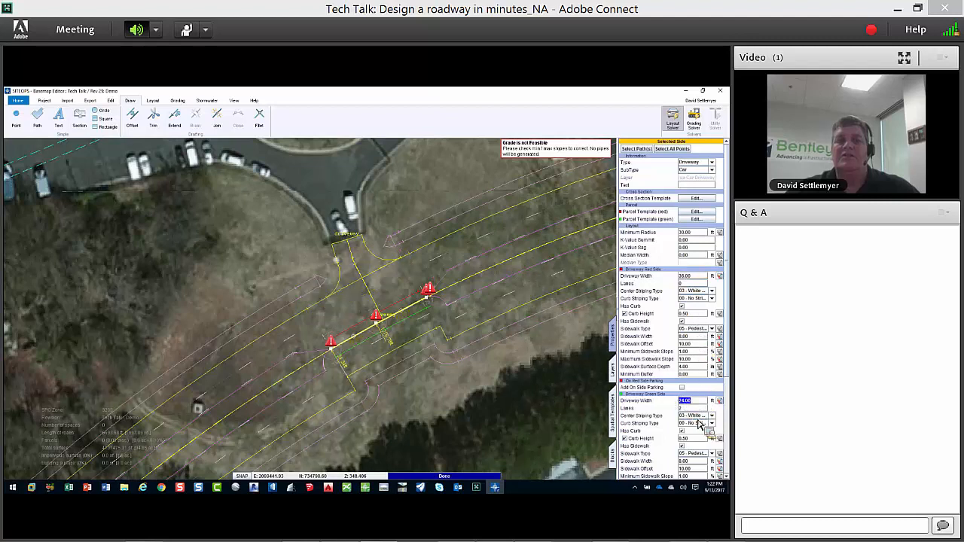
type("36")
key("Return")
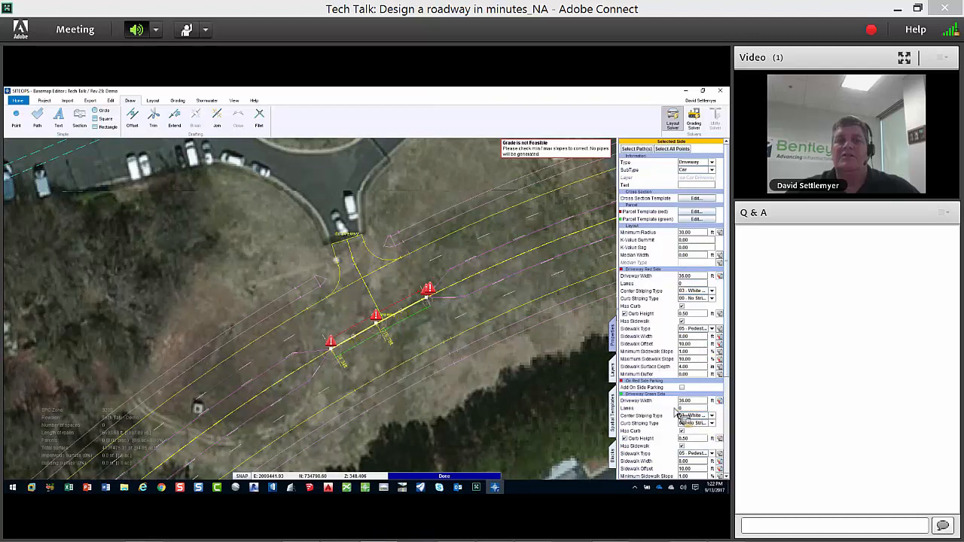
left_click(561, 403)
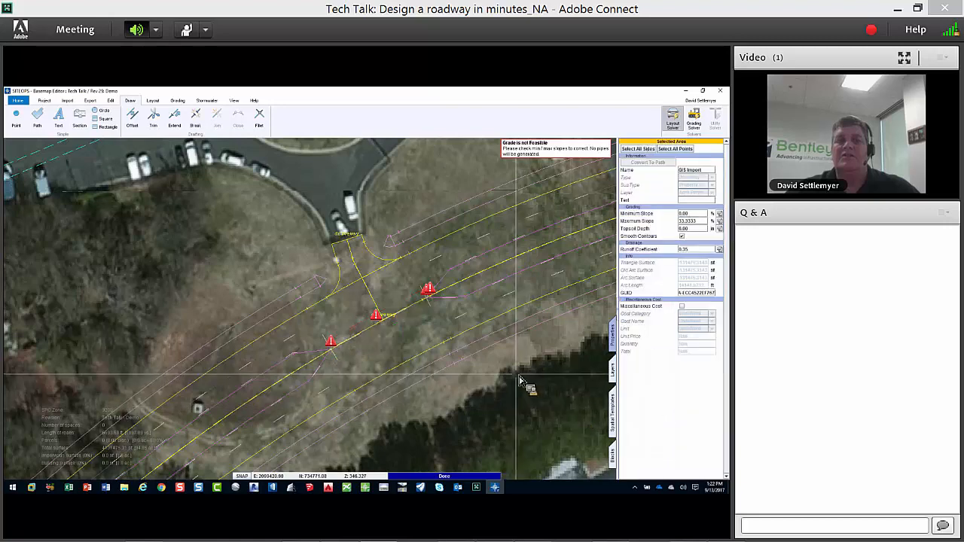
- Draw a straight drive path crossing the main roadway in the open field east of the short driveway
scroll(519, 380, "down", 3)
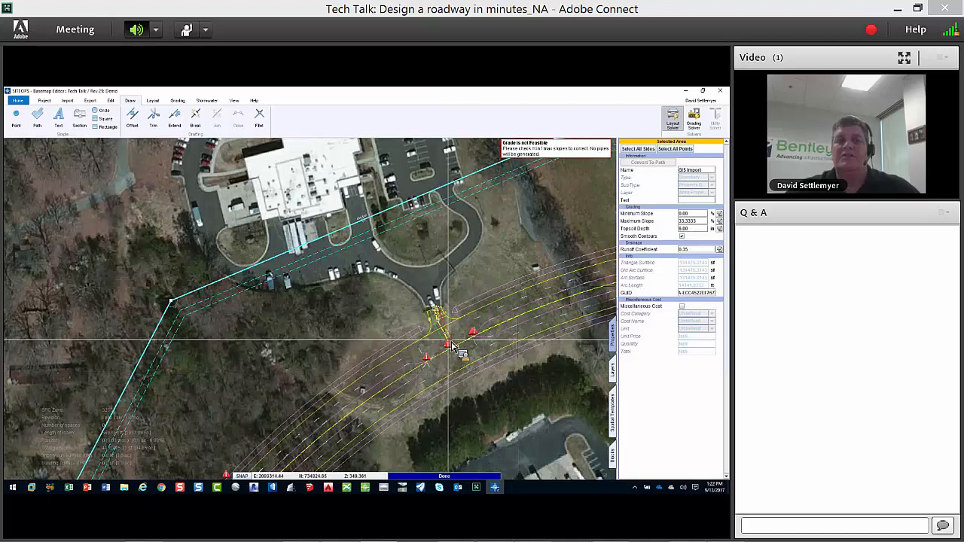
scroll(509, 285, "down", 3)
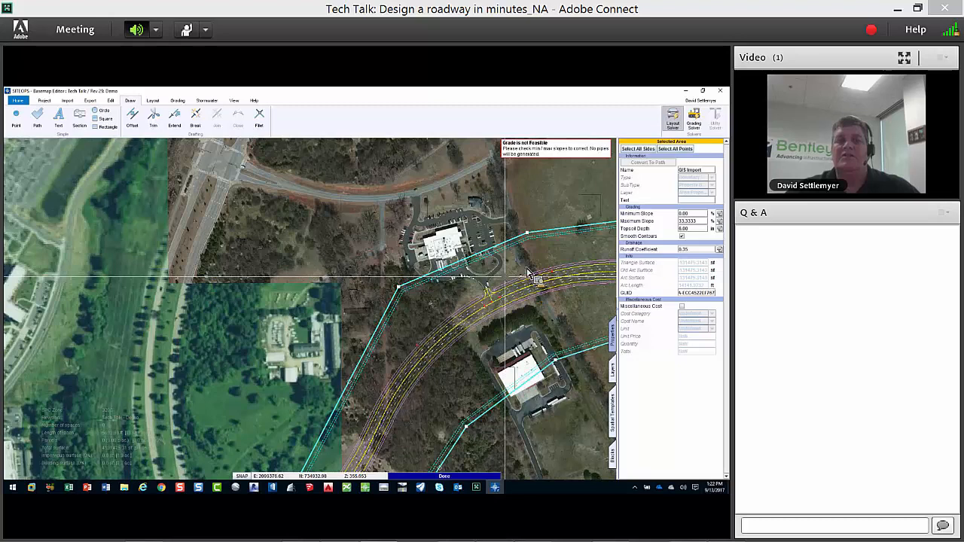
left_click(152, 100)
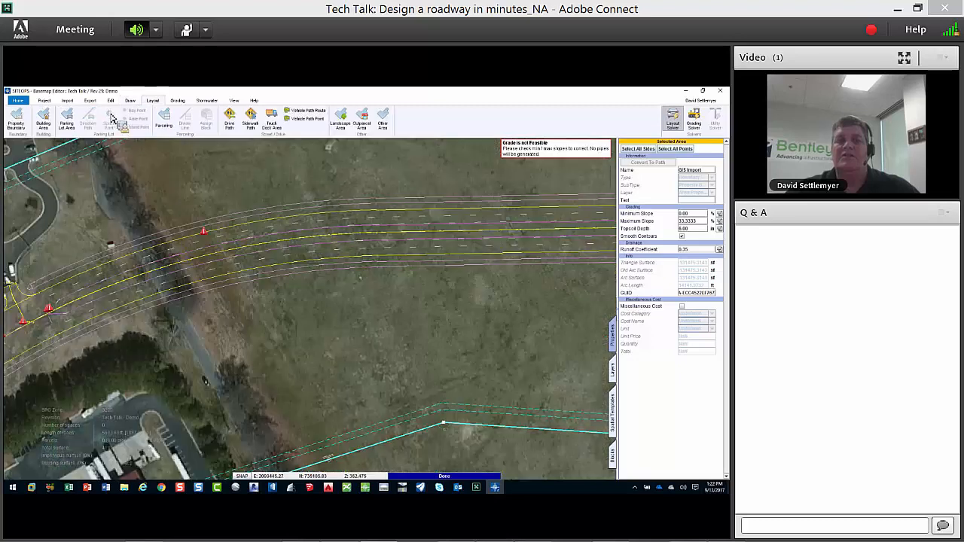
left_click(229, 119)
left_click(201, 150)
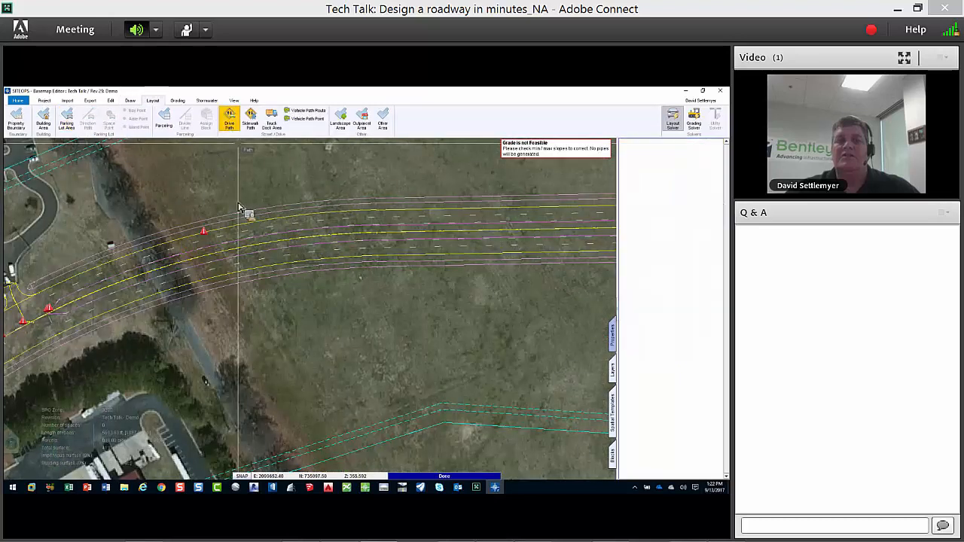
right_click(403, 362)
left_click(426, 379)
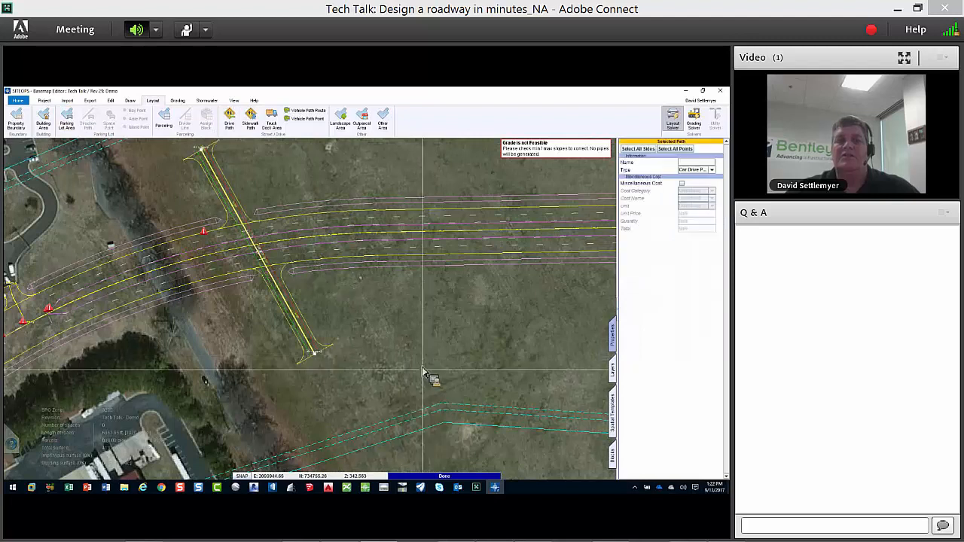
key("Escape")
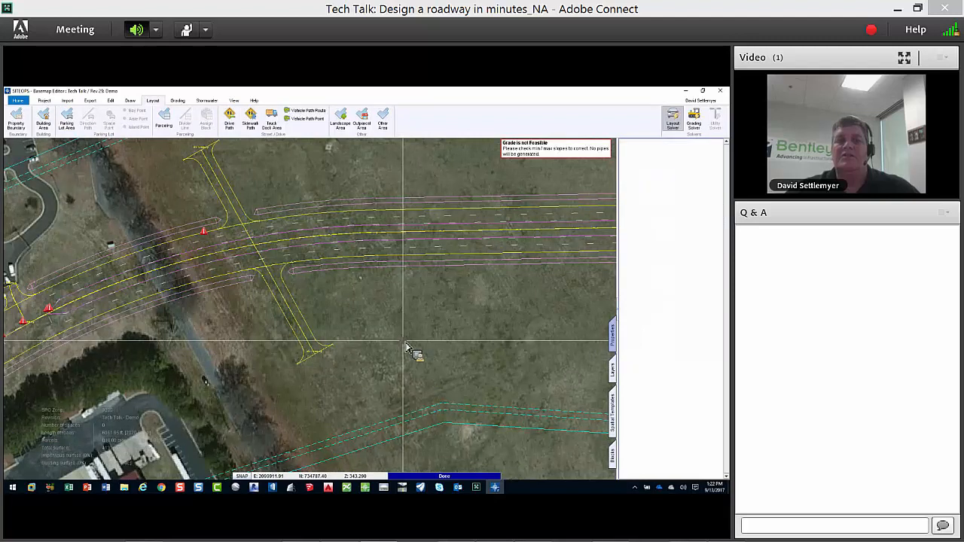
- Delete the drive path that crosses the main roadway east of the short driveway
left_click(293, 311)
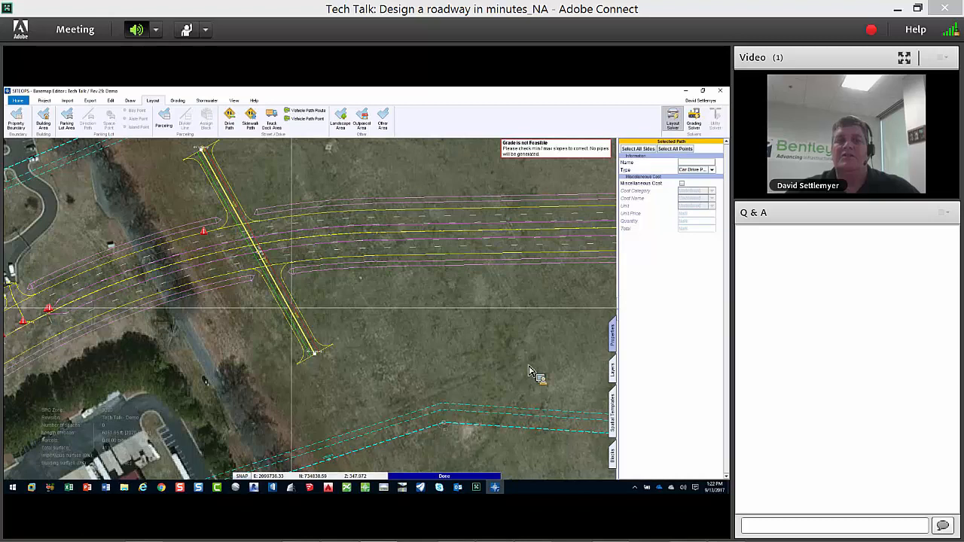
scroll(528, 371, "down", 5)
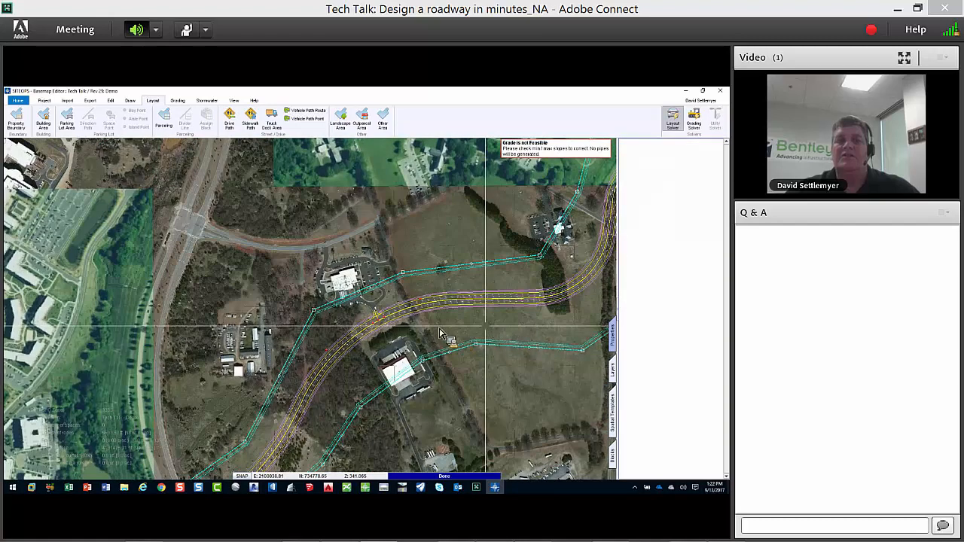
scroll(441, 333, "down", 2)
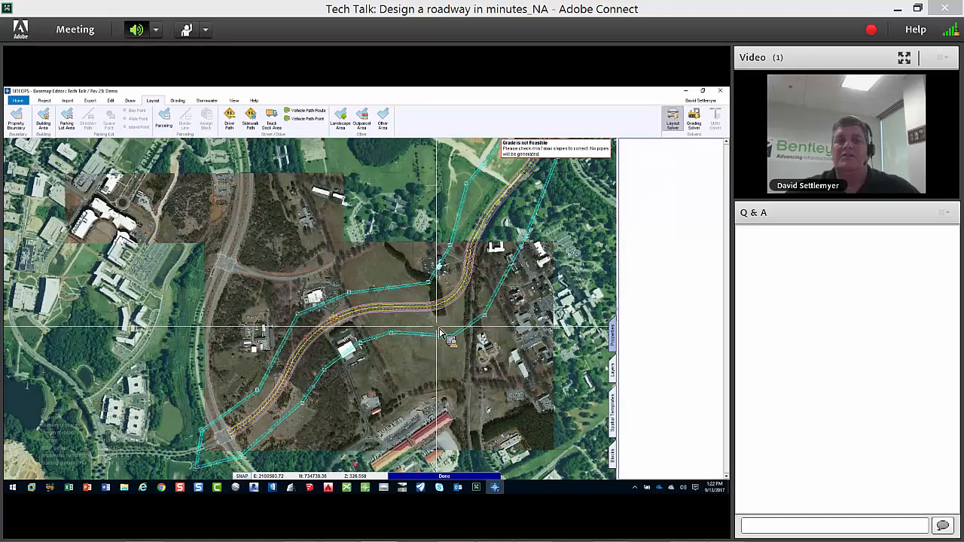
- Solve the grading for the revised roadway layout and open the graded site in the 3D viewer
scroll(449, 308, "up", 2)
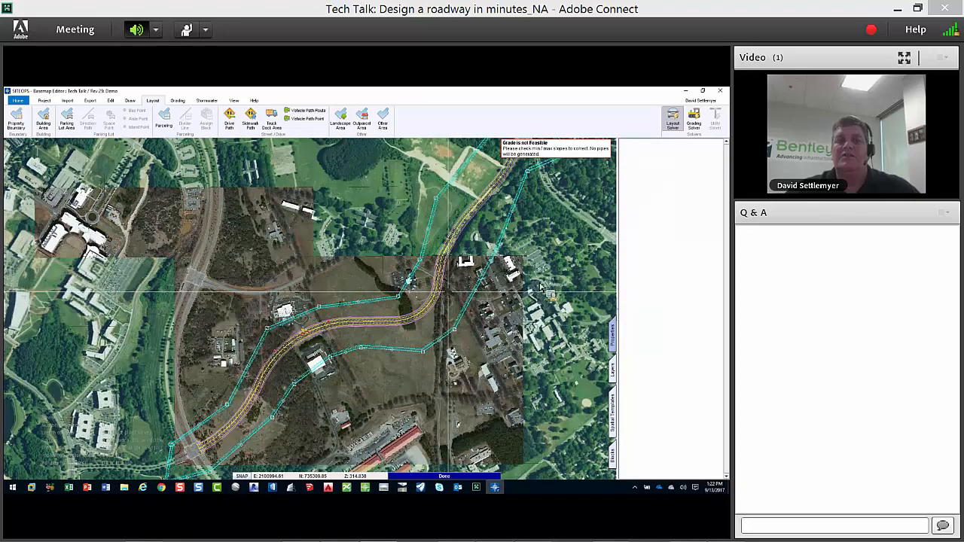
scroll(413, 299, "down", 1)
left_click(695, 128)
left_click(505, 167)
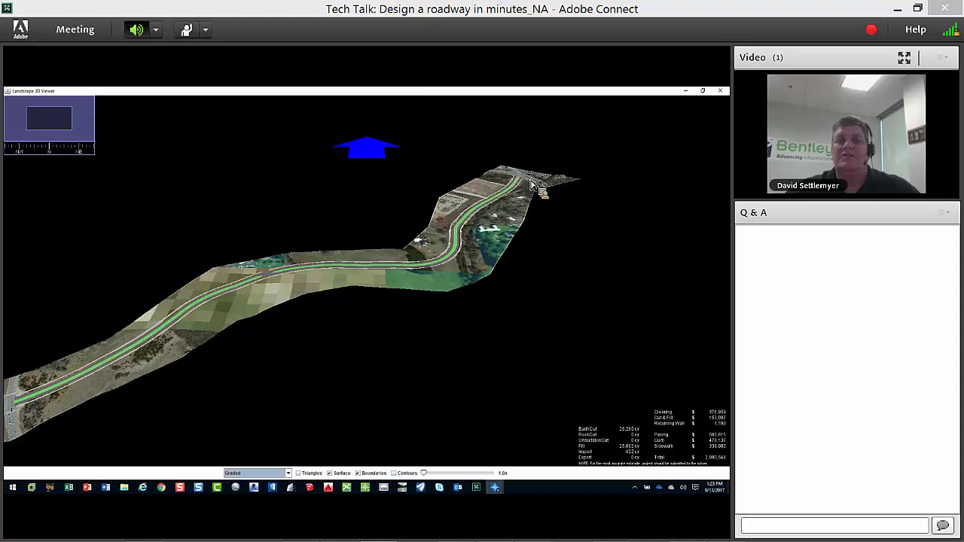
- Display the triangles on the graded surface and inspect the roadway's median, bends and driveway junction in 3D
left_click(298, 473)
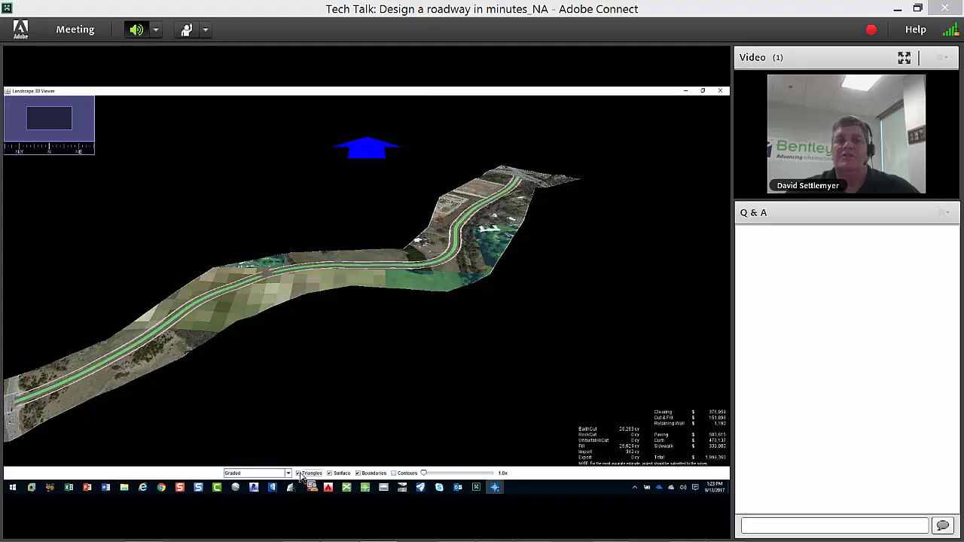
left_click_drag(333, 294, 339, 324)
scroll(363, 342, "up", 2)
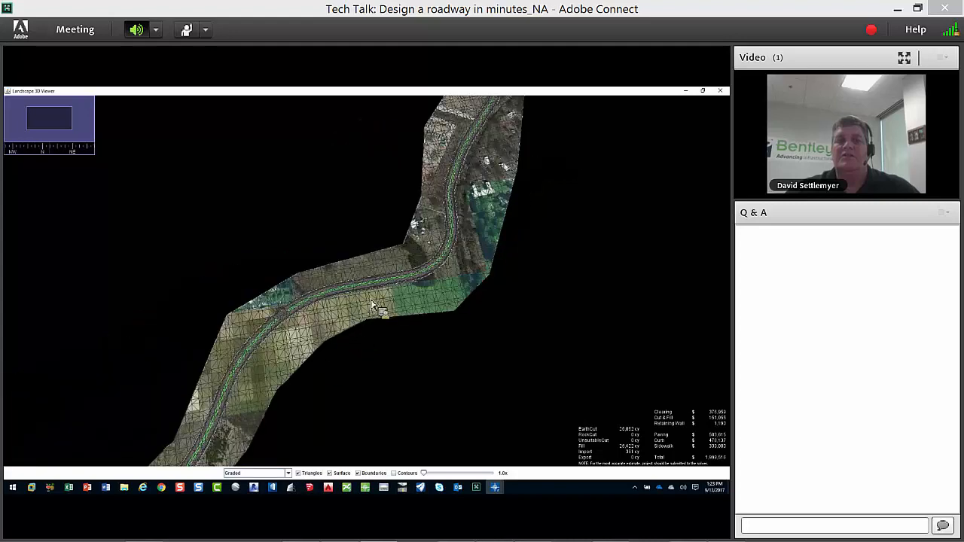
scroll(471, 360, "up", 2)
scroll(491, 360, "up", 2)
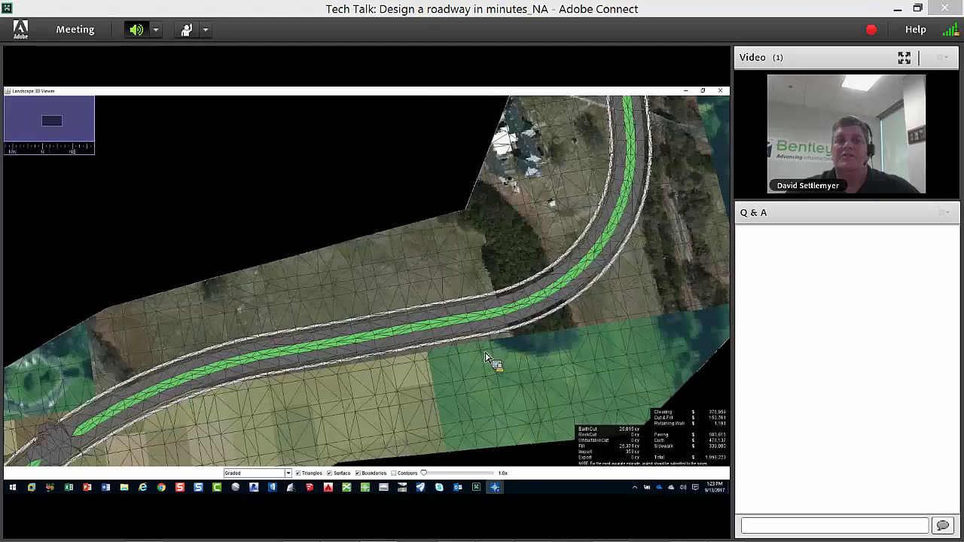
scroll(452, 363, "up", 2)
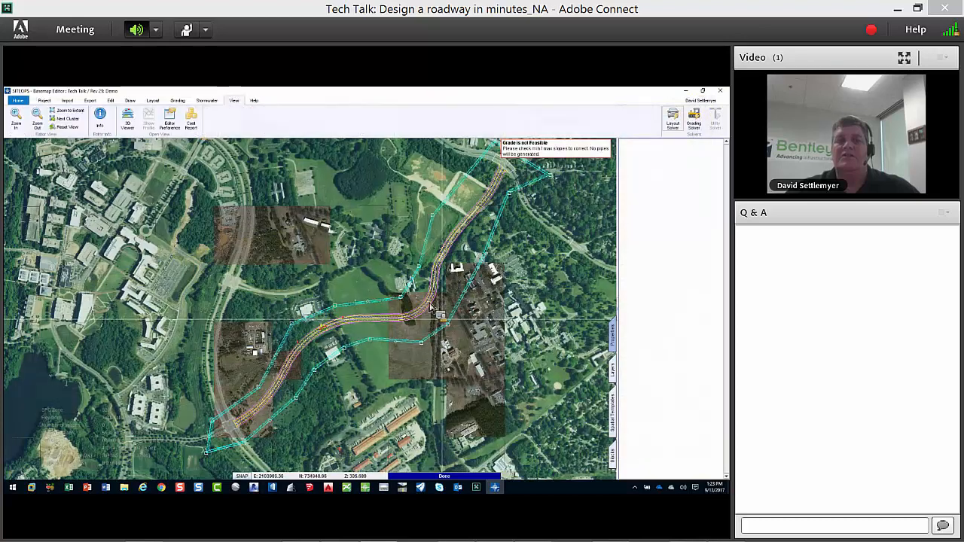
- Open the main roadway's profile and examine its existing and proposed elevations along the alignment
scroll(441, 317, "up", 1)
scroll(407, 294, "up", 2)
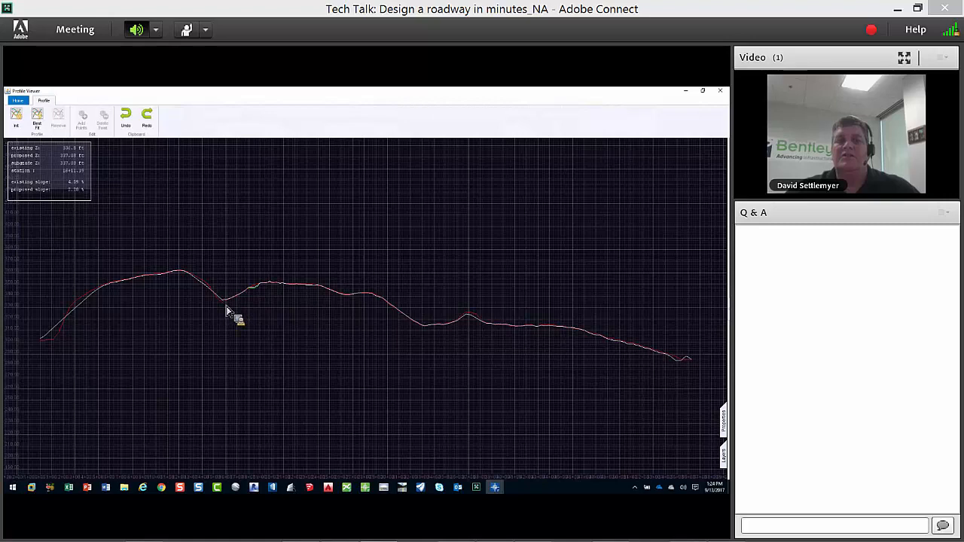
scroll(224, 307, "up", 3)
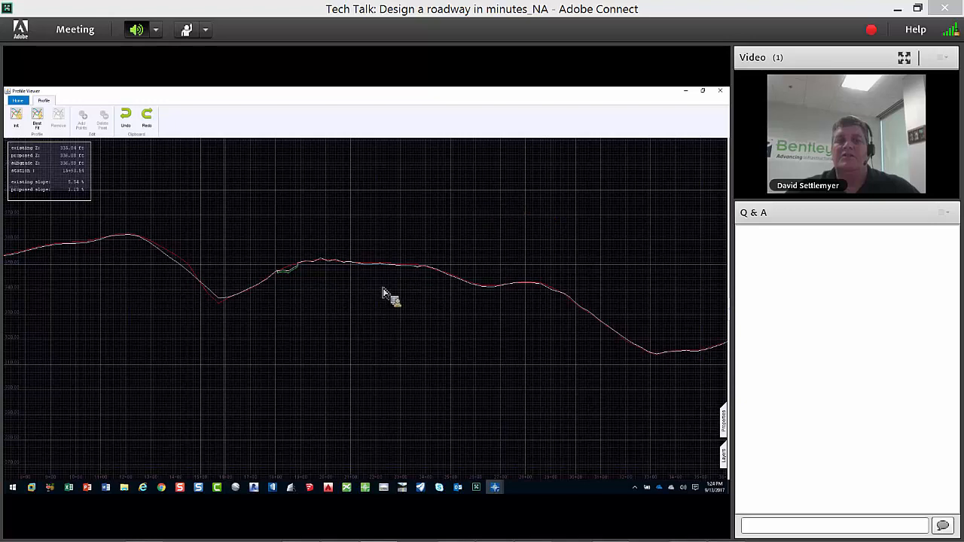
scroll(383, 293, "down", 1)
scroll(382, 294, "up", 1)
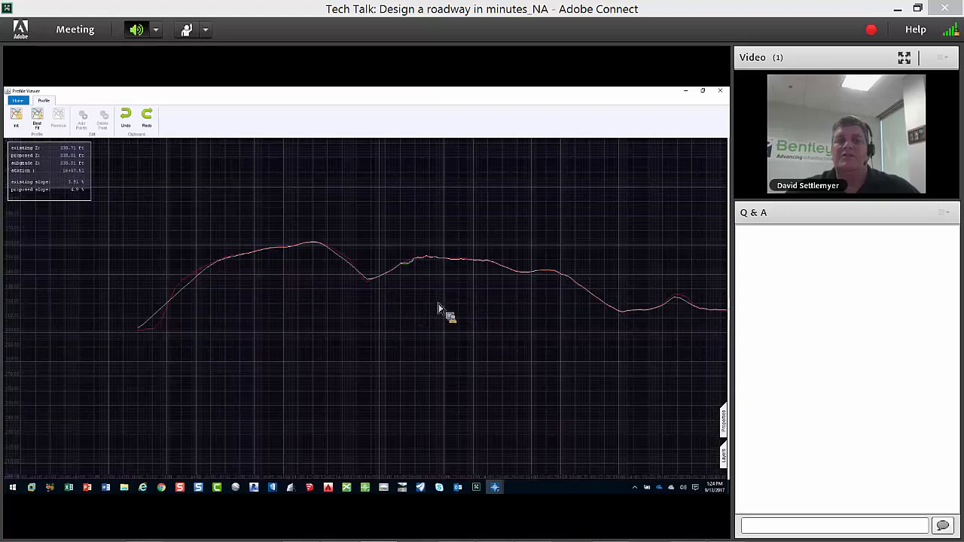
scroll(441, 309, "down", 1)
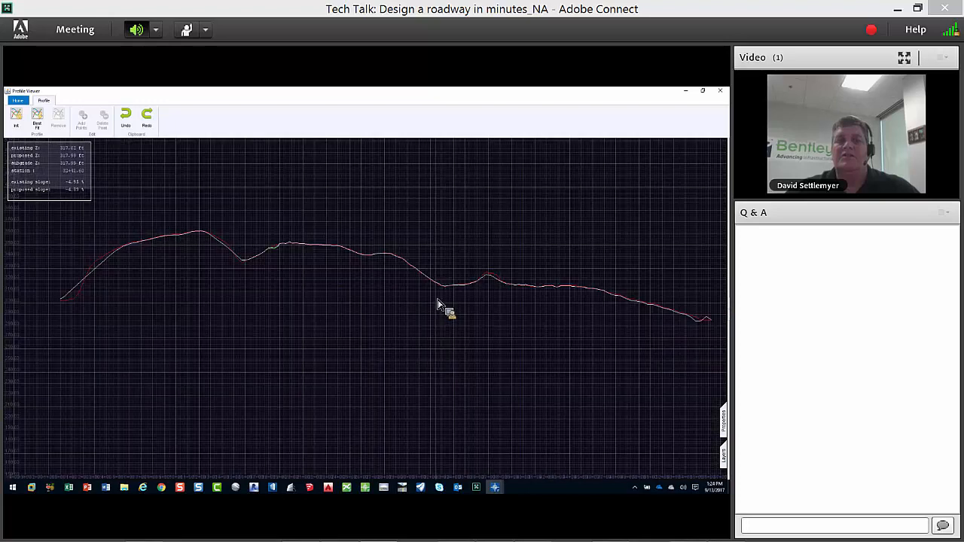
- Try a hand-placed profile constraint with several added PVIs along the main roadway, and remove it
left_click(17, 118)
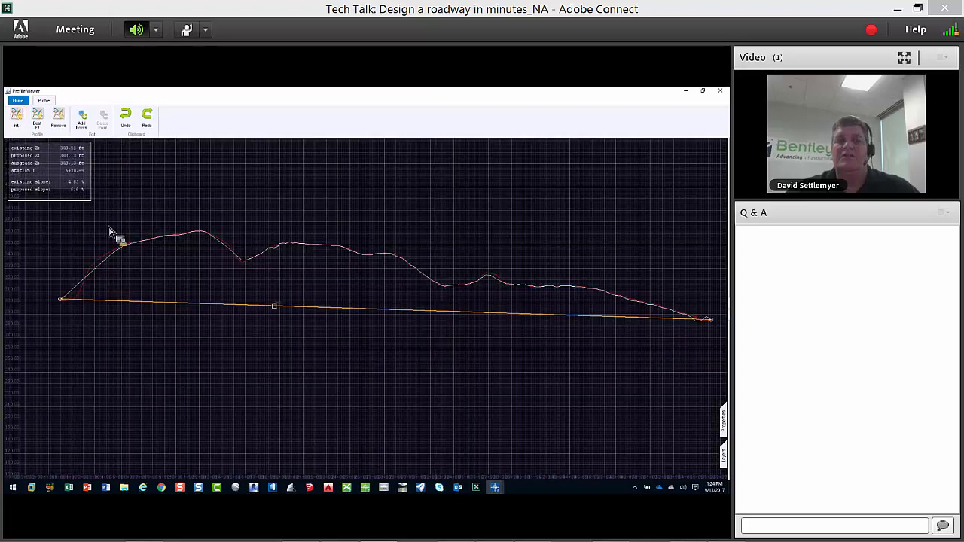
left_click(83, 119)
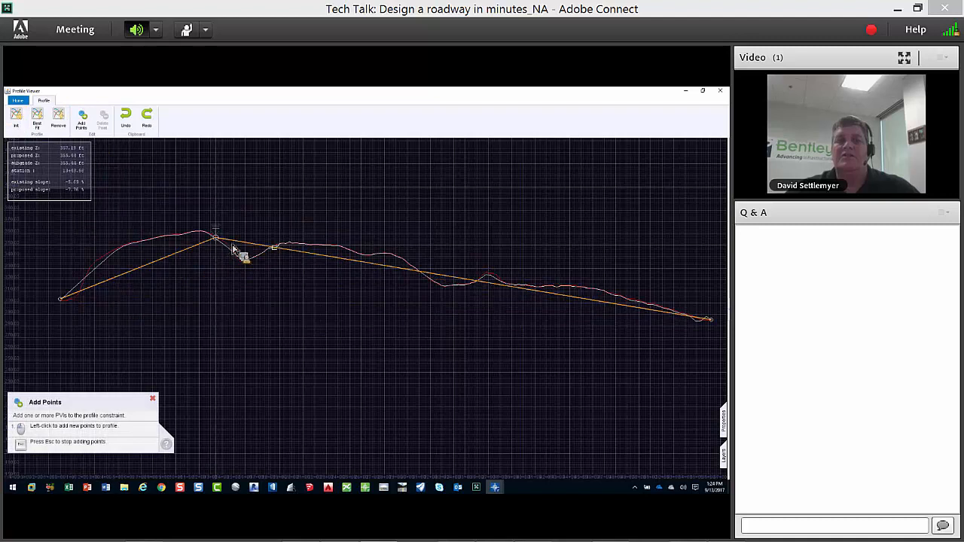
left_click(430, 336)
left_click(514, 282)
left_click(610, 354)
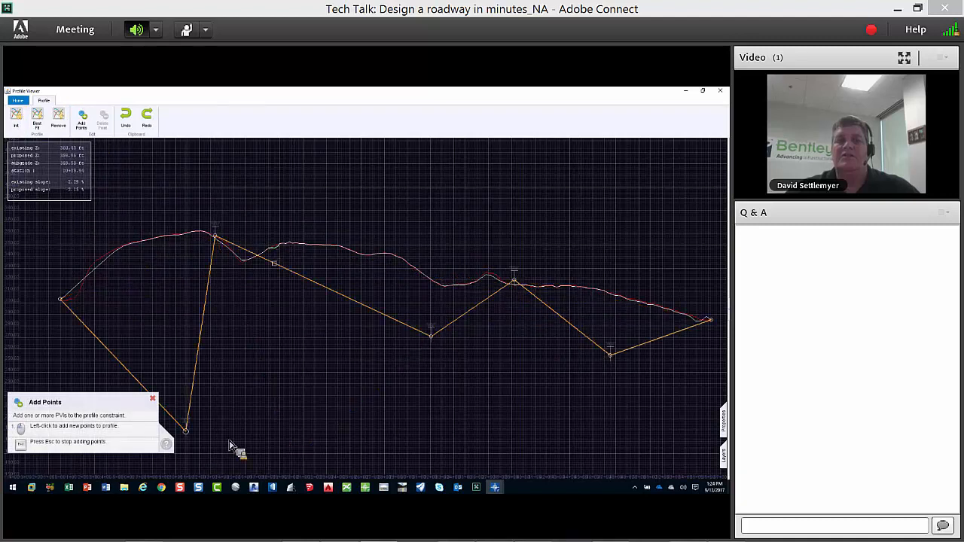
key("Escape")
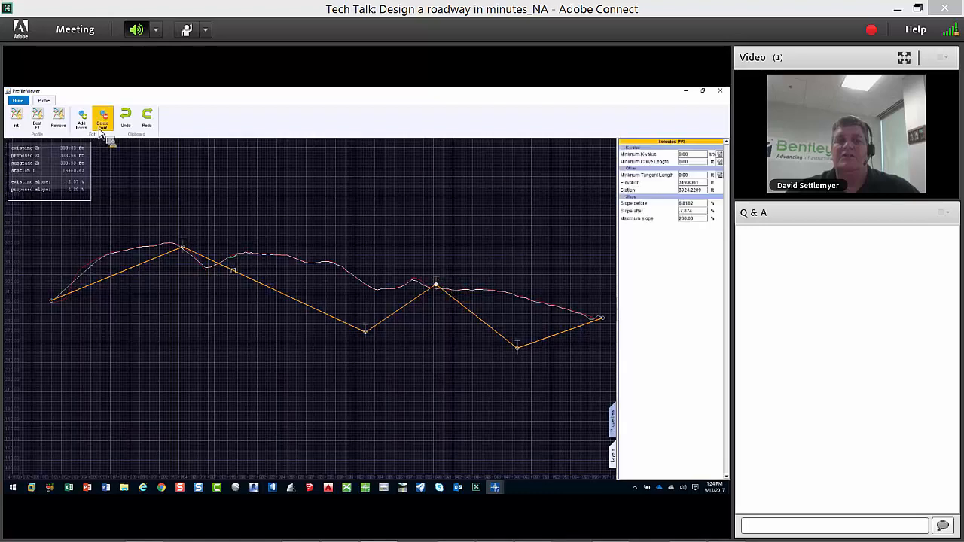
left_click(59, 119)
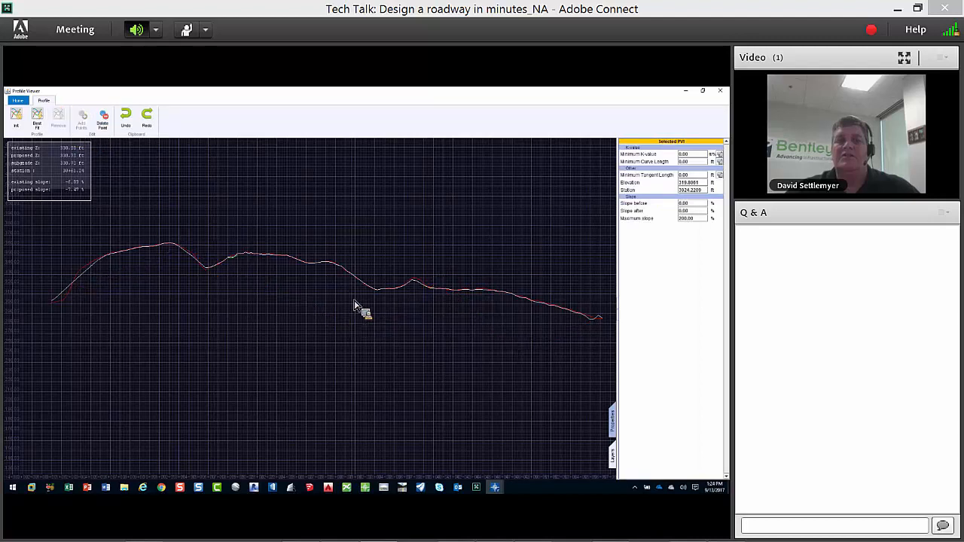
- Generate a best-fit profile constraint for the main roadway with a minimum tangent length of 100
left_click(46, 127)
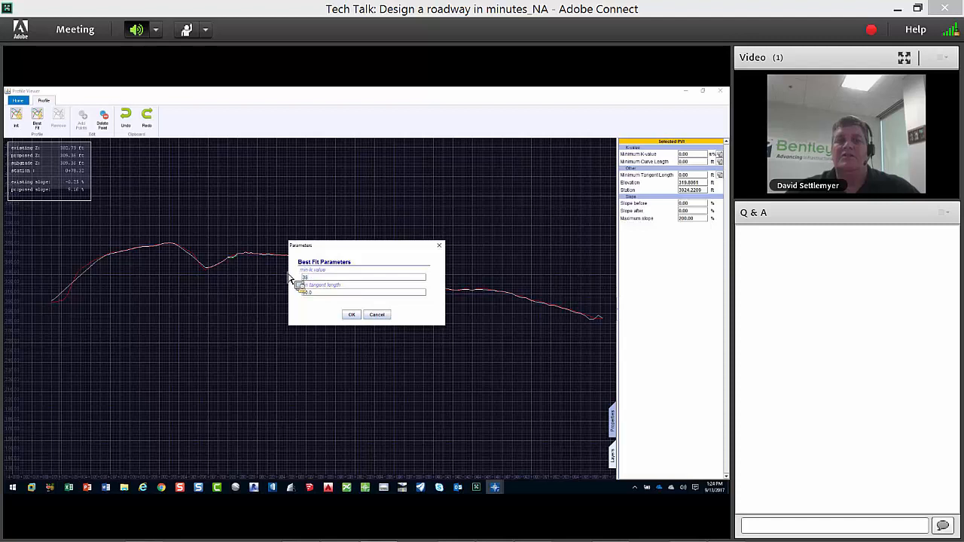
left_click_drag(314, 293, 298, 293)
type("100")
left_click(352, 316)
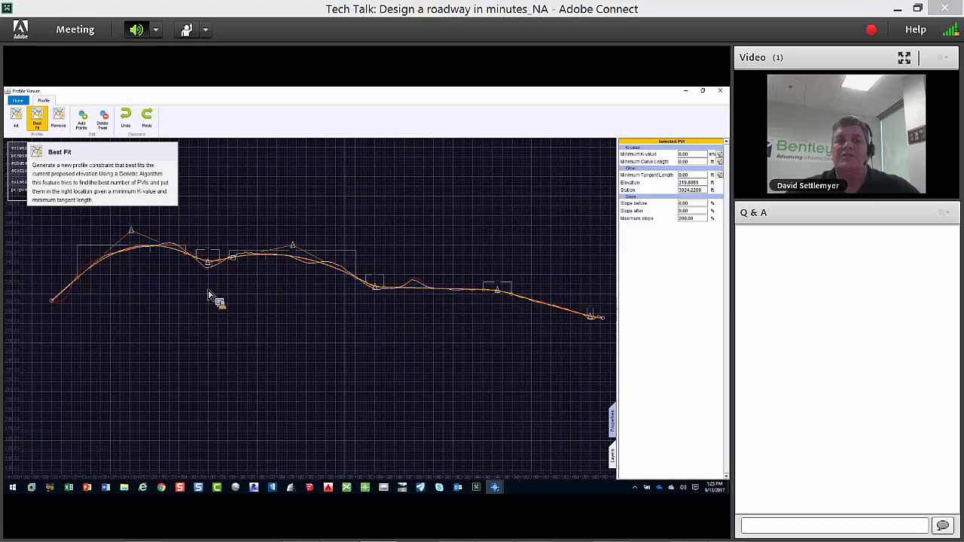
- Move the sag PVI before the driveway to about station 1584 ft and elevation 347 ft on the main roadway's profile
scroll(210, 295, "up", 3)
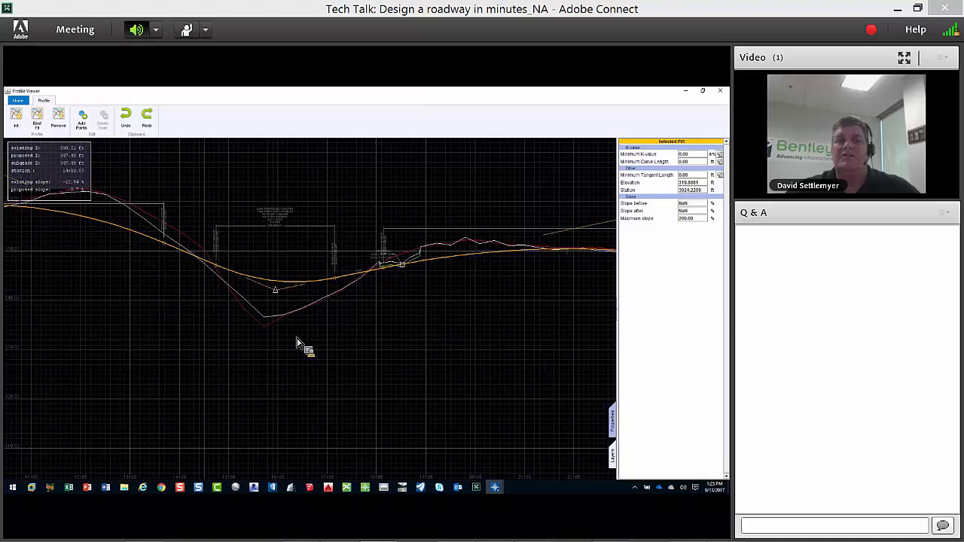
scroll(295, 331, "up", 2)
left_click(291, 298)
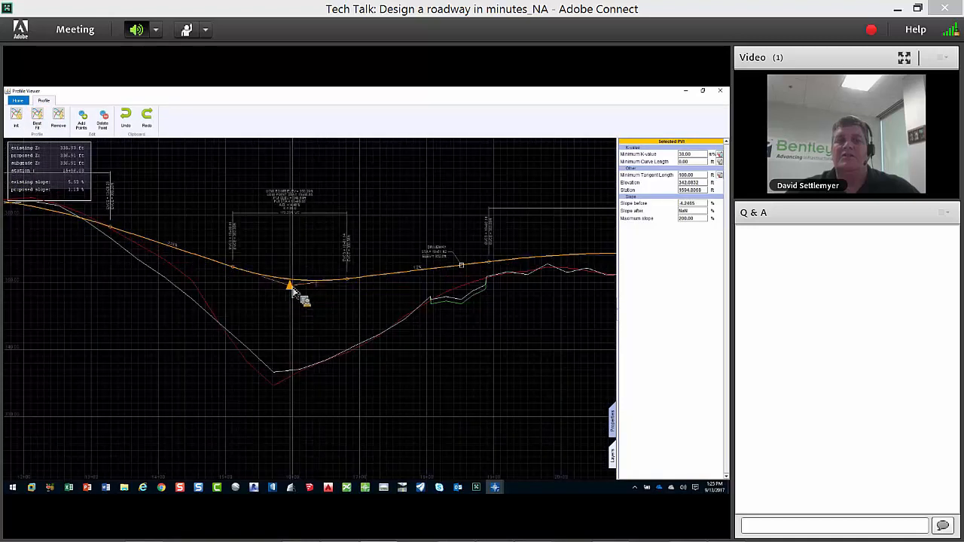
left_click_drag(291, 298, 285, 316)
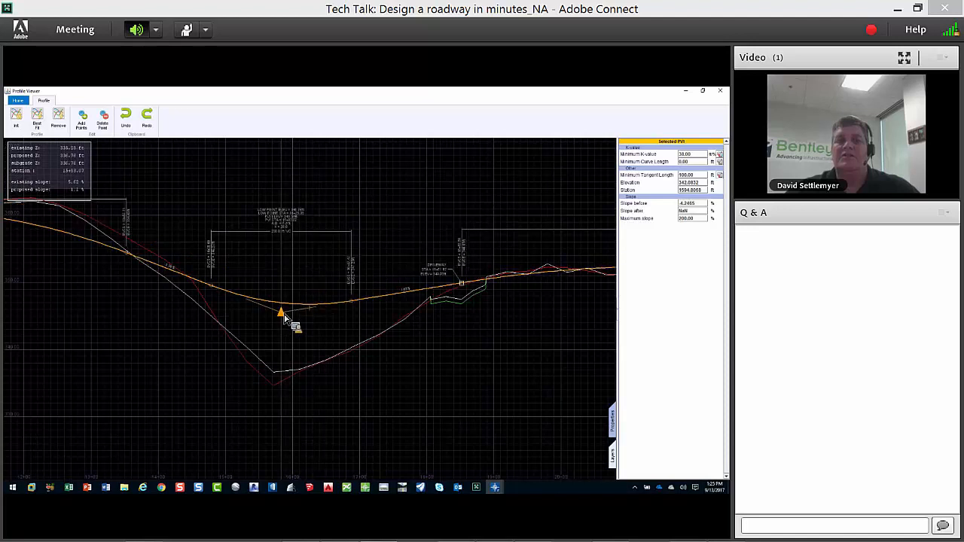
left_click(464, 287)
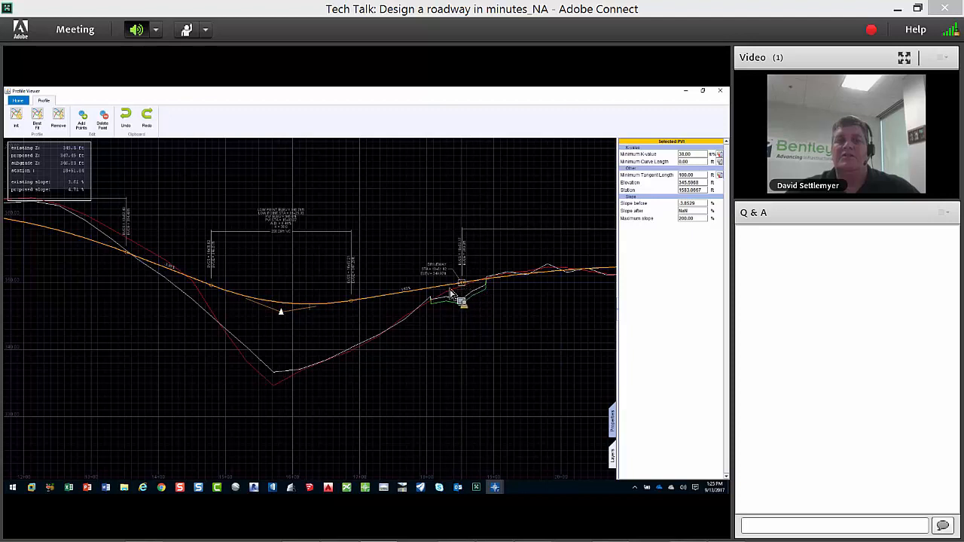
mouse_move(287, 312)
left_mouse_down()
mouse_move(287, 277)
mouse_move(282, 301)
left_mouse_up()
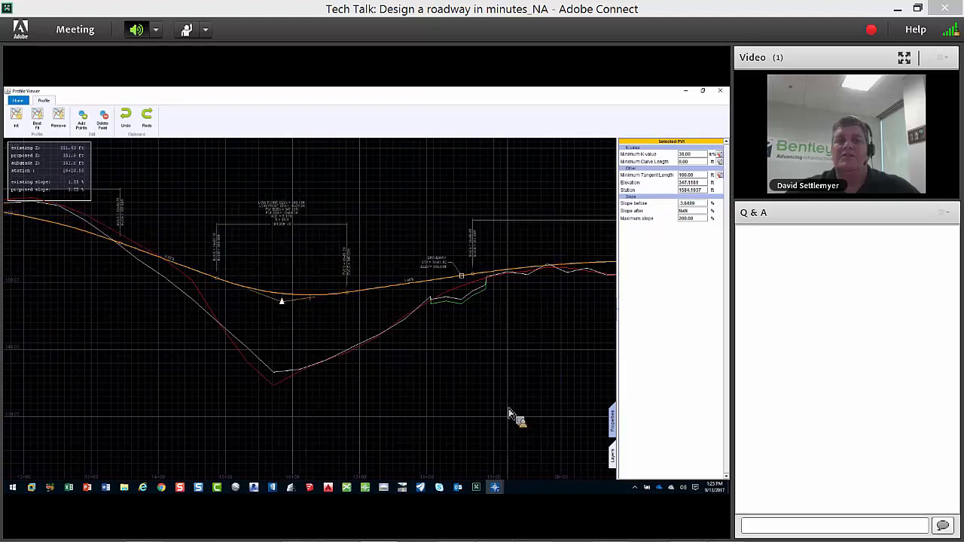
scroll(491, 345, "down", 3)
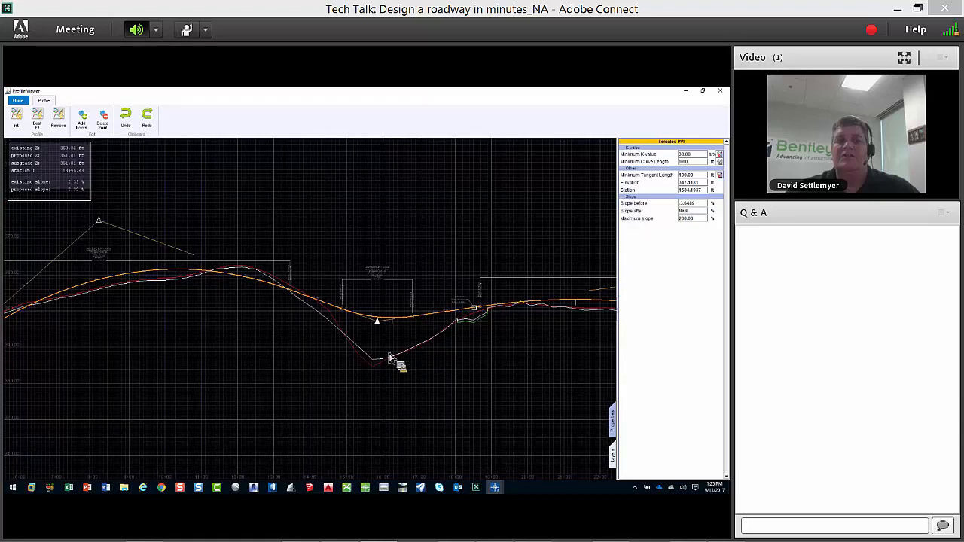
- Add a PVI near the start of the roadway's profile at about station 301 ft and elevation 307.6 ft
scroll(249, 370, "up", 3)
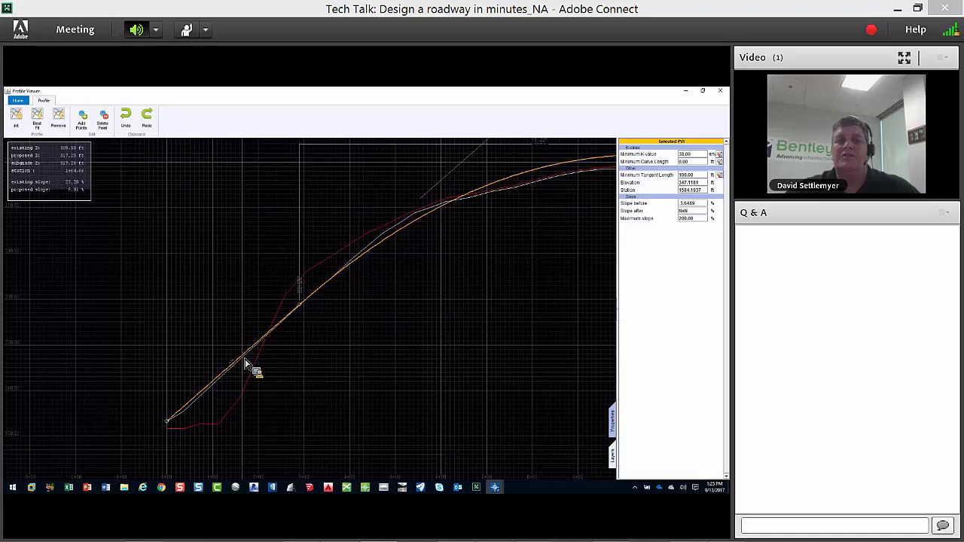
scroll(239, 371, "up", 3)
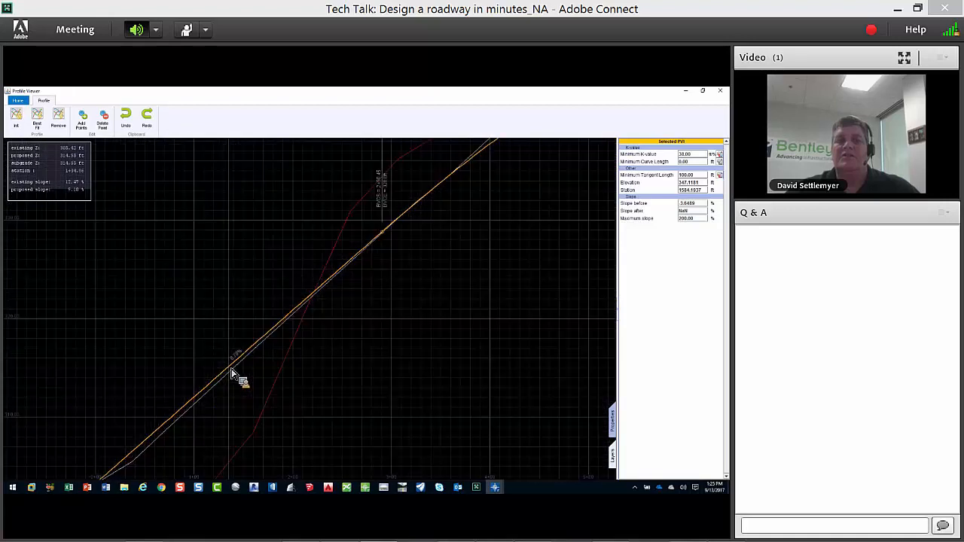
scroll(232, 374, "down", 3)
left_click(84, 118)
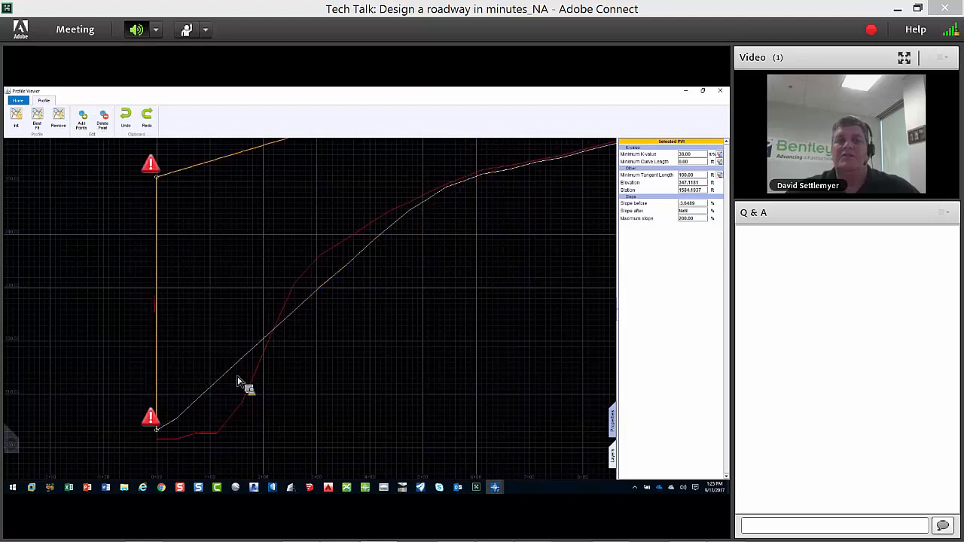
left_click(280, 412)
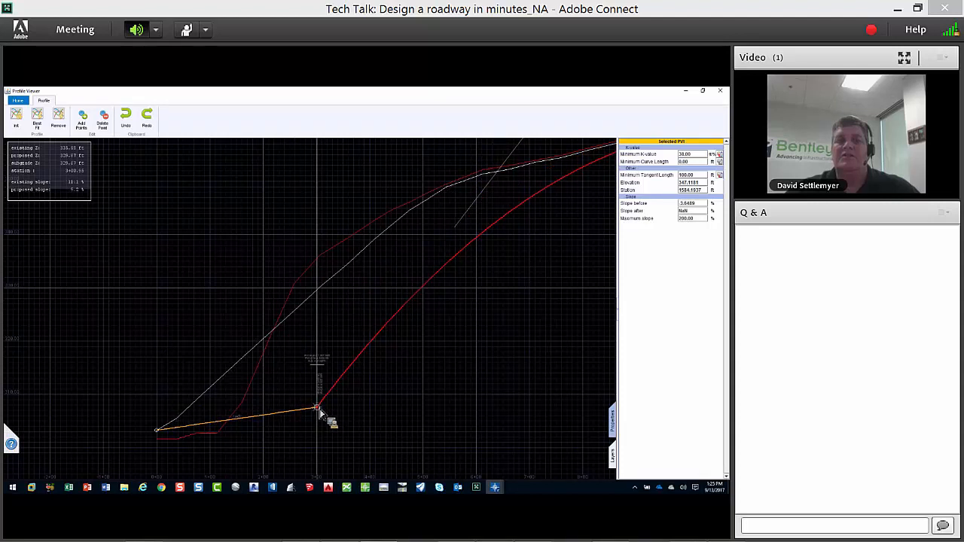
left_click(317, 408)
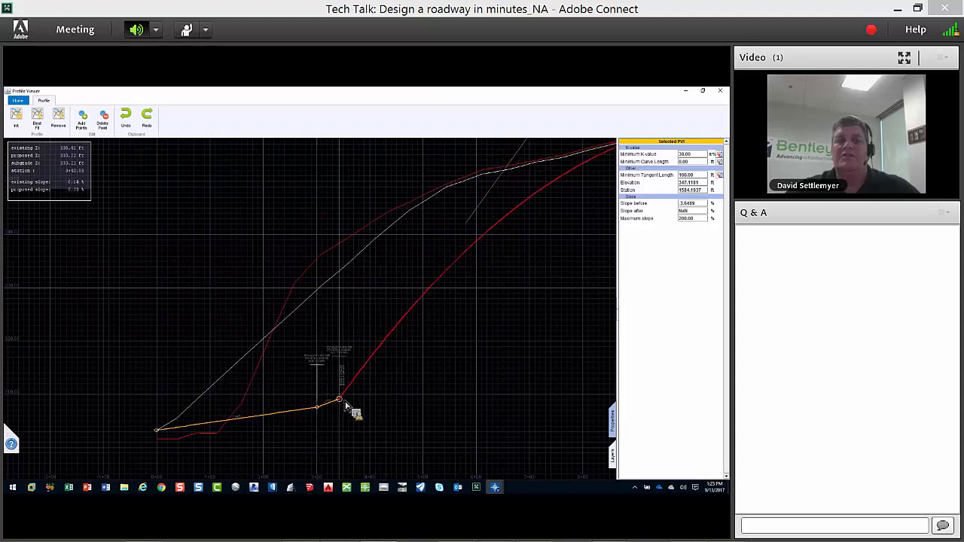
right_click(334, 428)
middle_click_drag(446, 278, 378, 311)
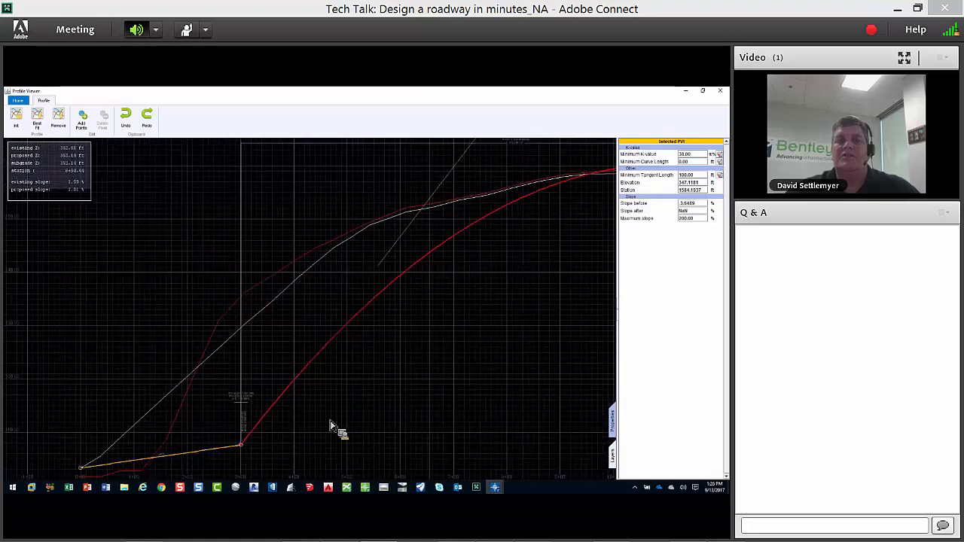
- Set the minimum K-value of the added PVI near the profile's start to 38
left_click(251, 452)
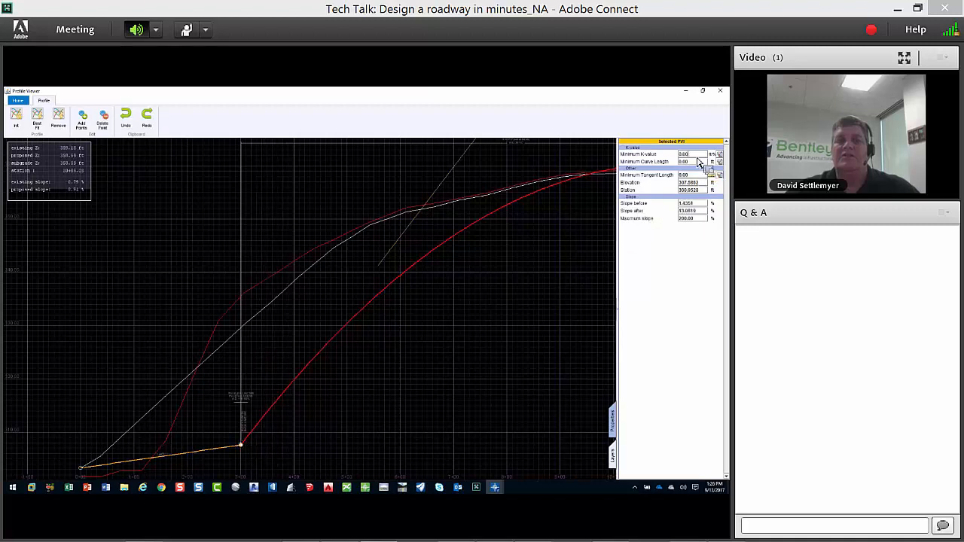
left_click_drag(697, 155, 658, 153)
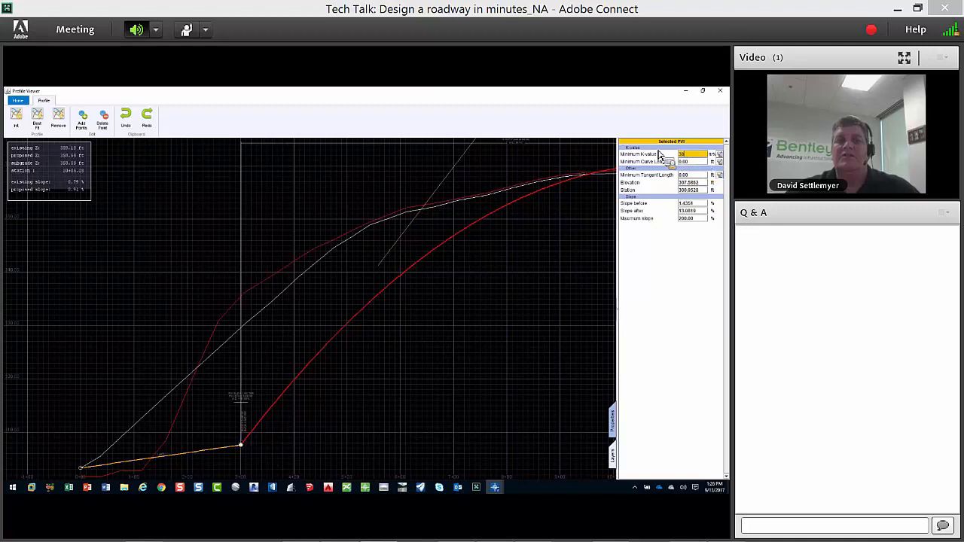
type("38")
key("Return")
scroll(280, 333, "down", 3)
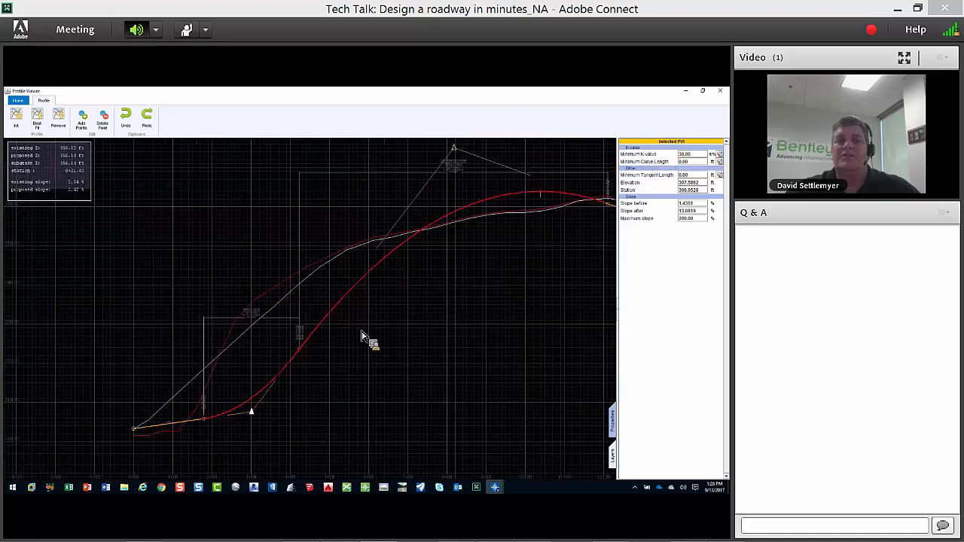
- Lower the first crest PVI to an elevation of about 354.7 ft and set its station to 925 ft
middle_click_drag(192, 432, 100, 424)
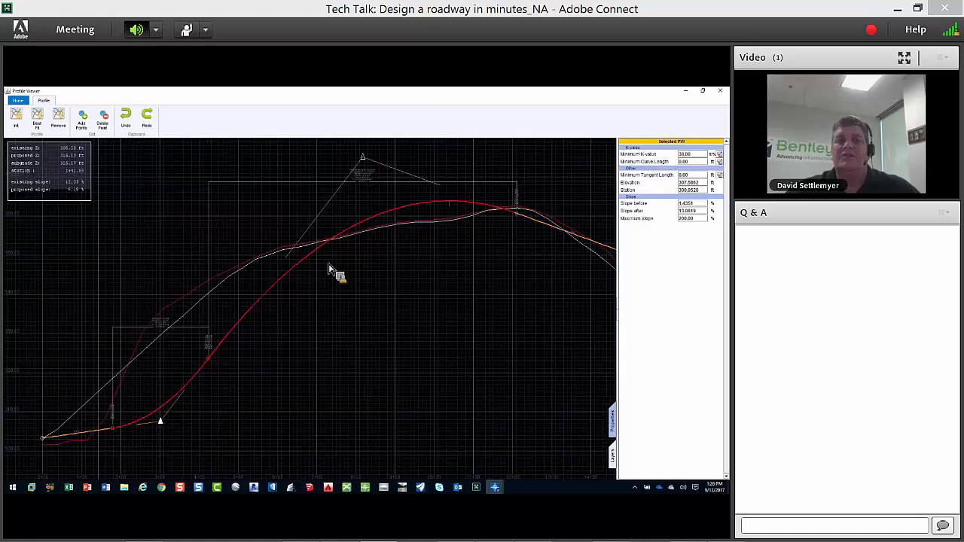
left_click(366, 157)
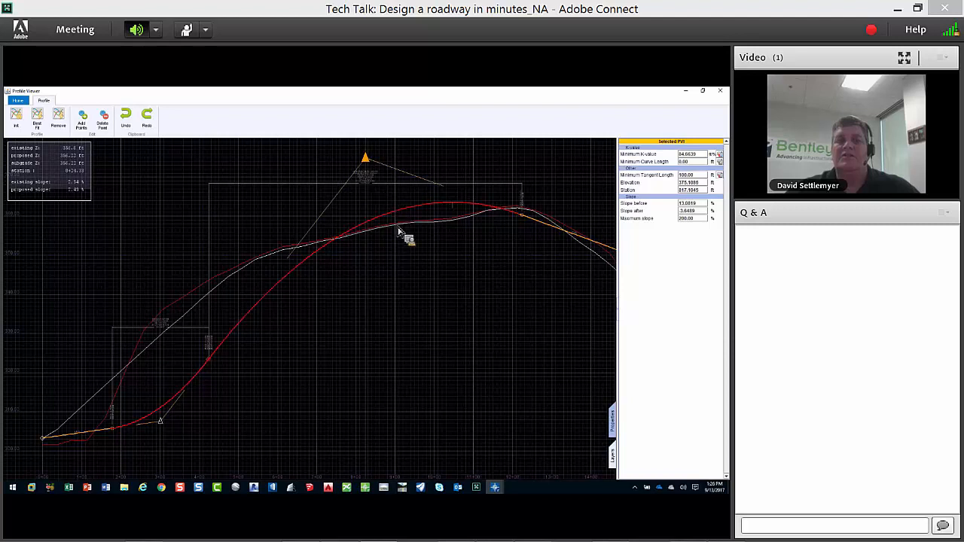
mouse_move(402, 237)
left_mouse_down()
mouse_move(414, 244)
mouse_move(390, 247)
mouse_move(405, 241)
left_mouse_up()
scroll(364, 311, "down", 1)
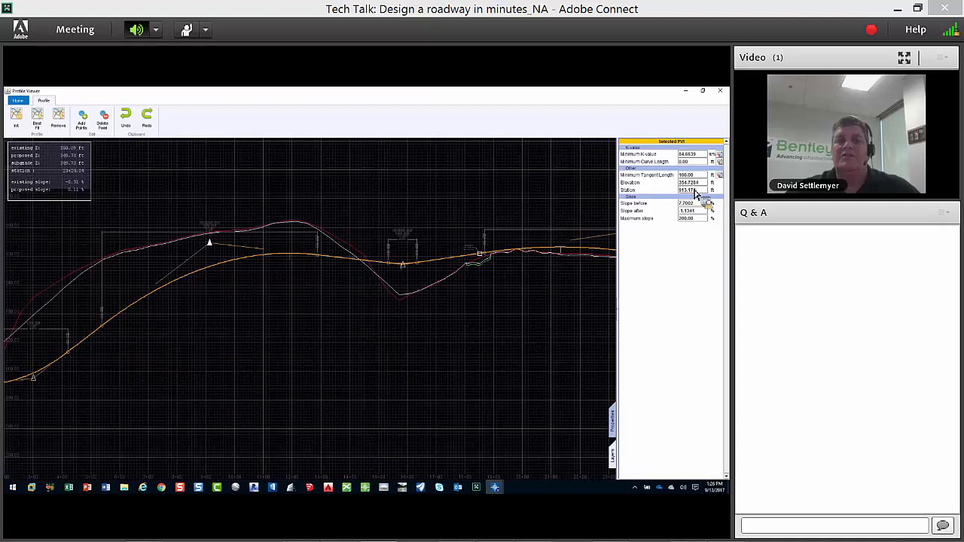
left_click_drag(701, 191, 667, 190)
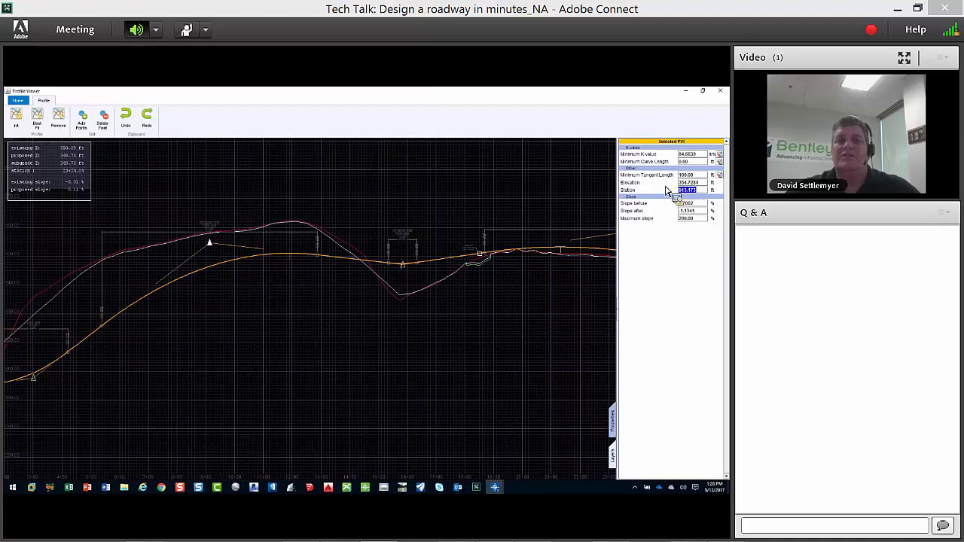
type("925")
key("Return")
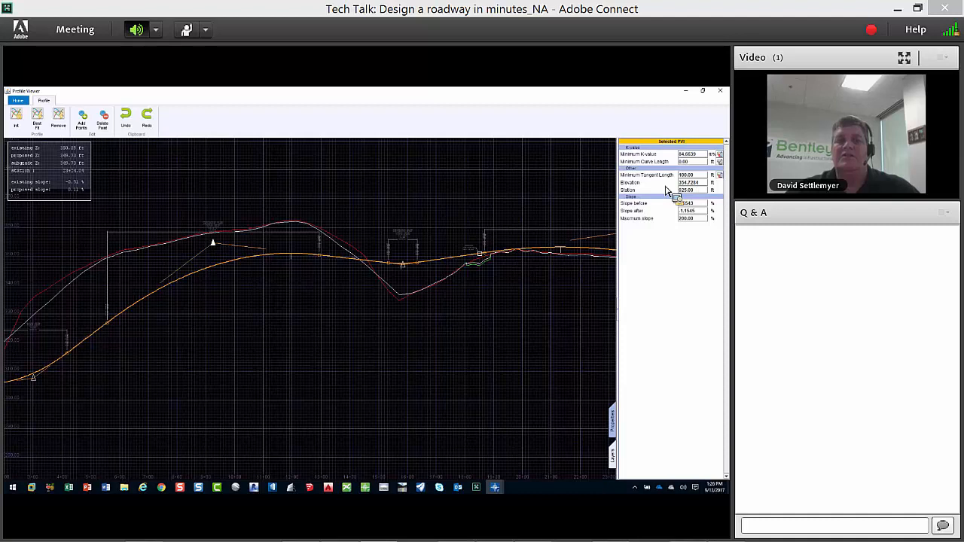
- Close the profile and examine the roadway's cut and fill areas in 3D with the boundaries hidden
left_click(719, 92)
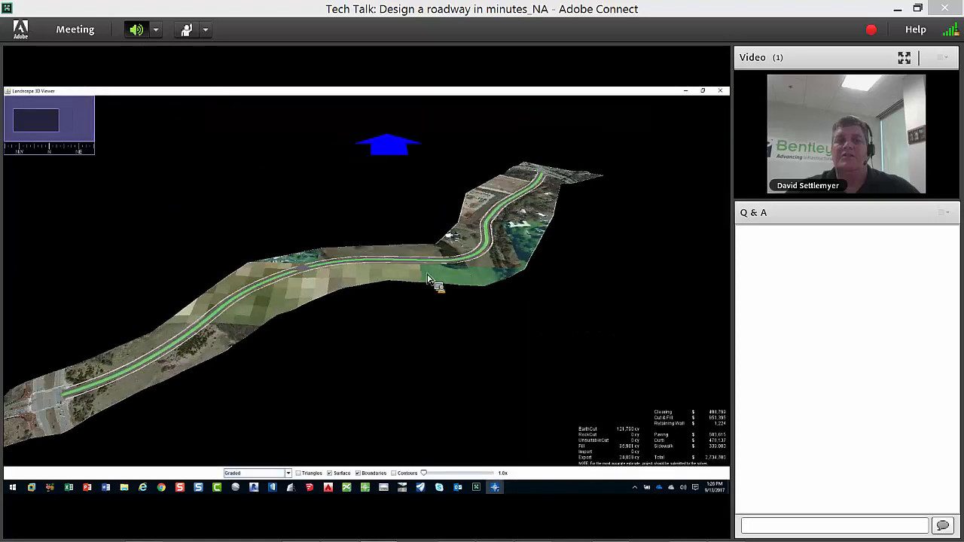
left_click(375, 475)
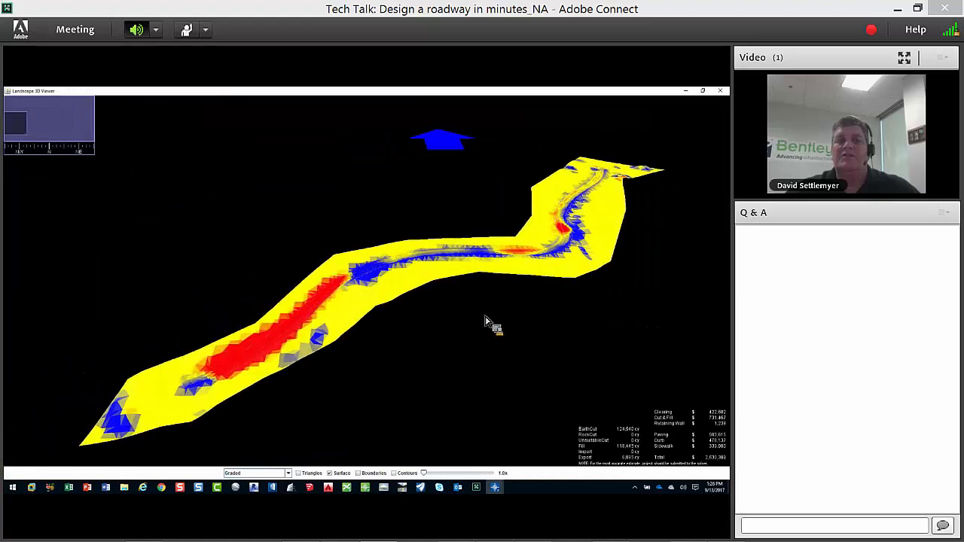
scroll(316, 369, "up", 3)
left_click_drag(317, 369, 538, 153)
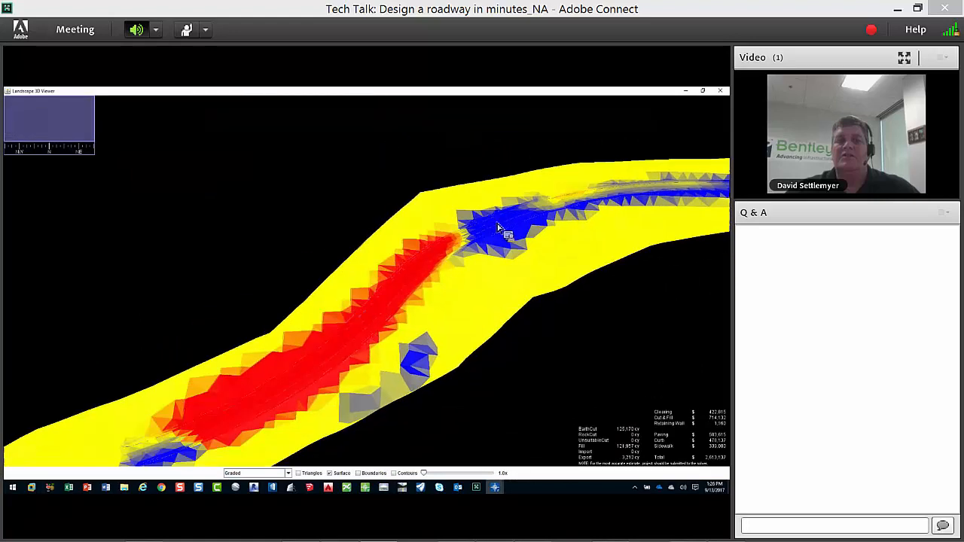
scroll(419, 370, "down", 3)
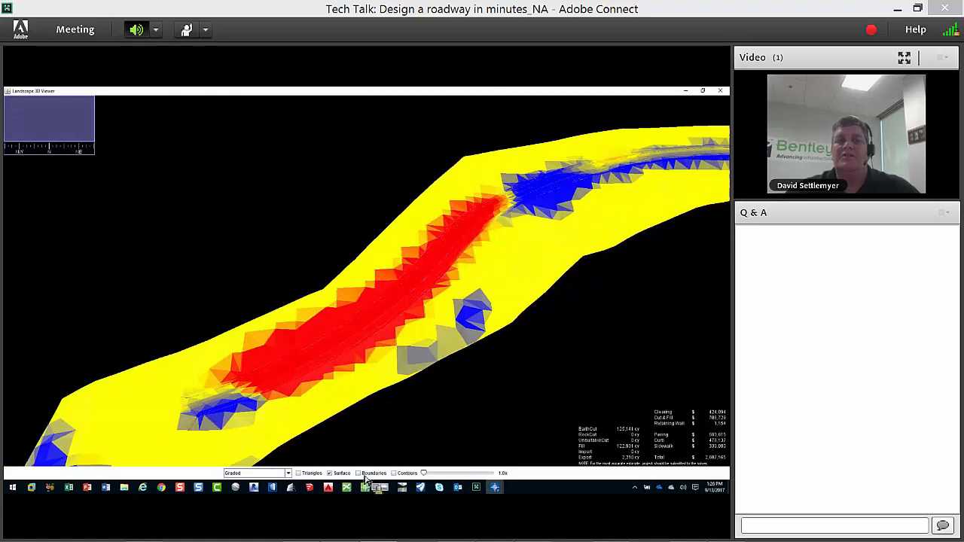
- Show the boundaries and contours on the graded 3D surface
left_click(360, 473)
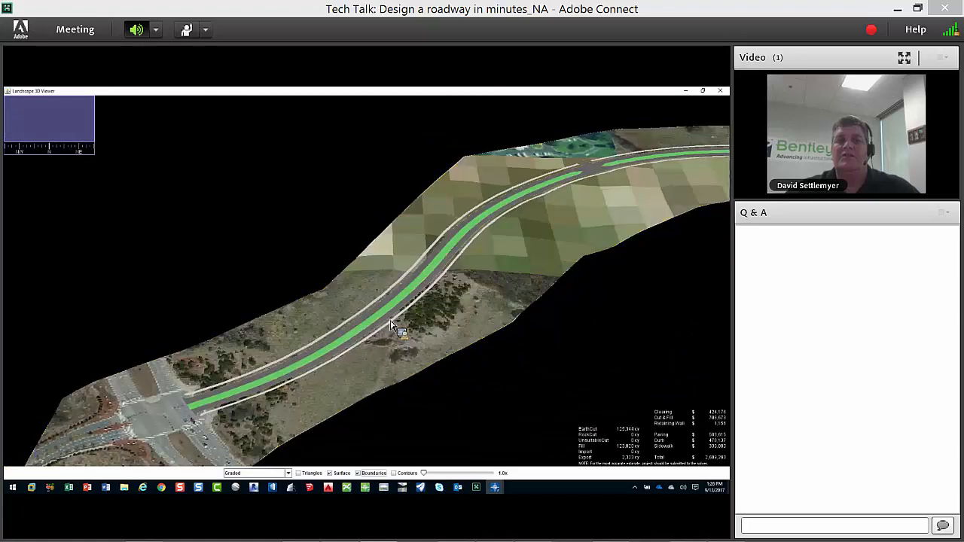
left_click(369, 475)
left_click(394, 474)
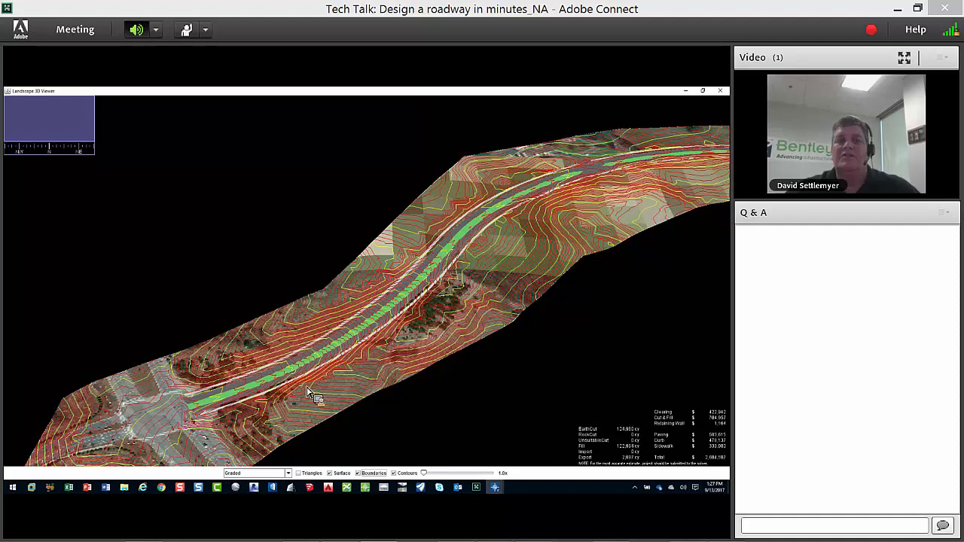
- Close the 3D view and open the Tech Talk project's Sept 2016 base revision without saving the current revision
left_click(720, 91)
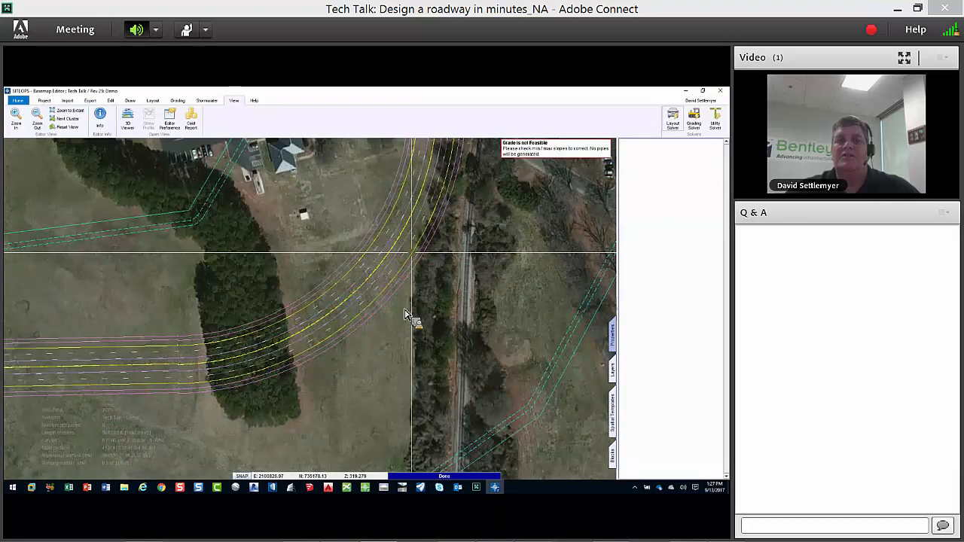
scroll(407, 307, "down", 5)
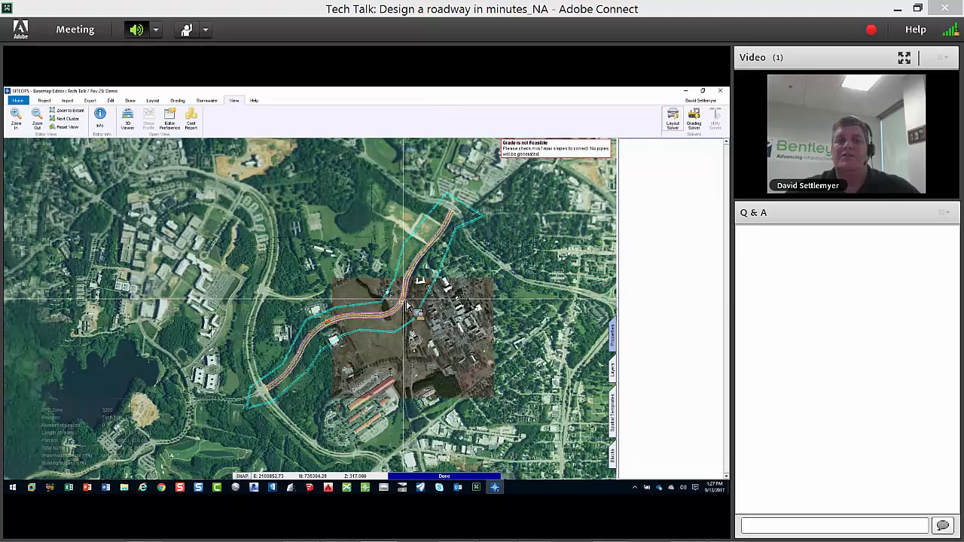
scroll(405, 304, "up", 1)
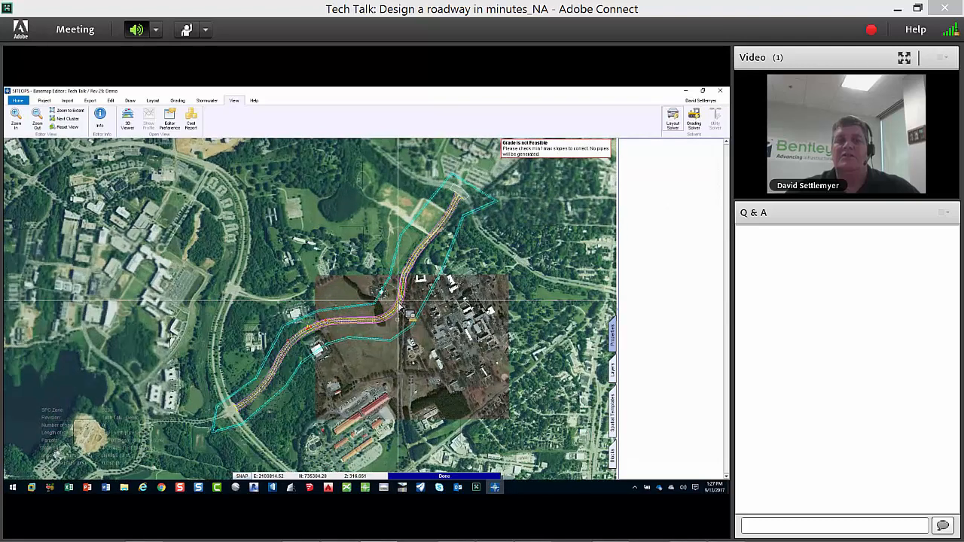
left_click(44, 100)
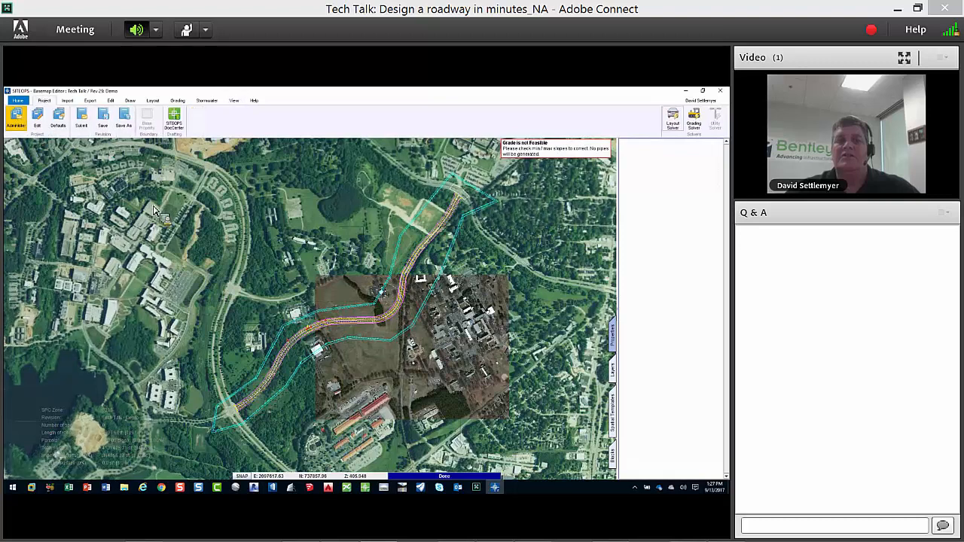
left_click_drag(436, 173, 437, 179)
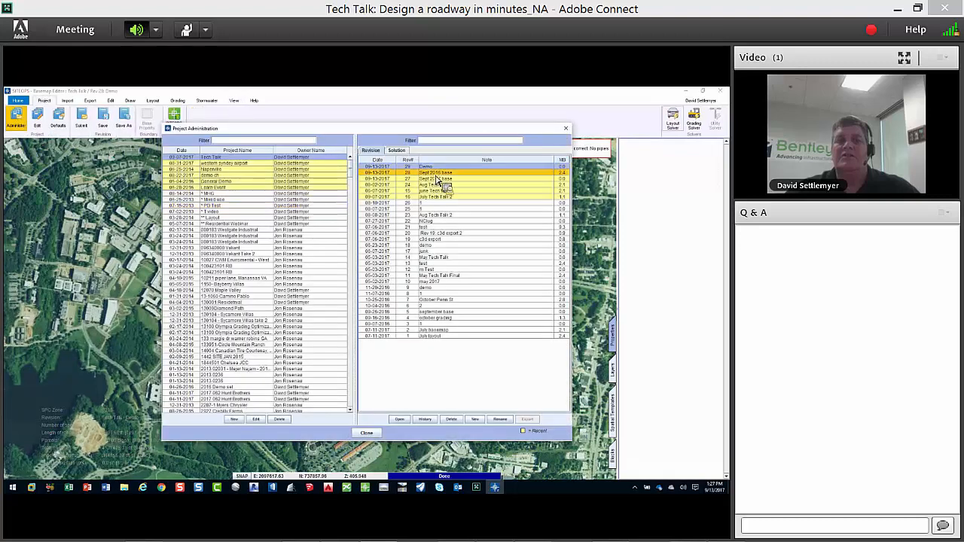
double_click(450, 173)
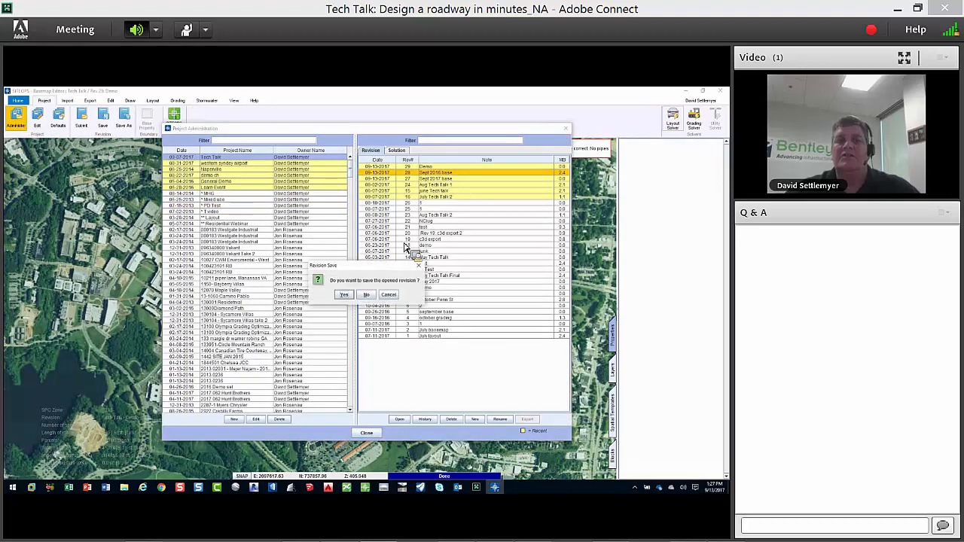
left_click(366, 295)
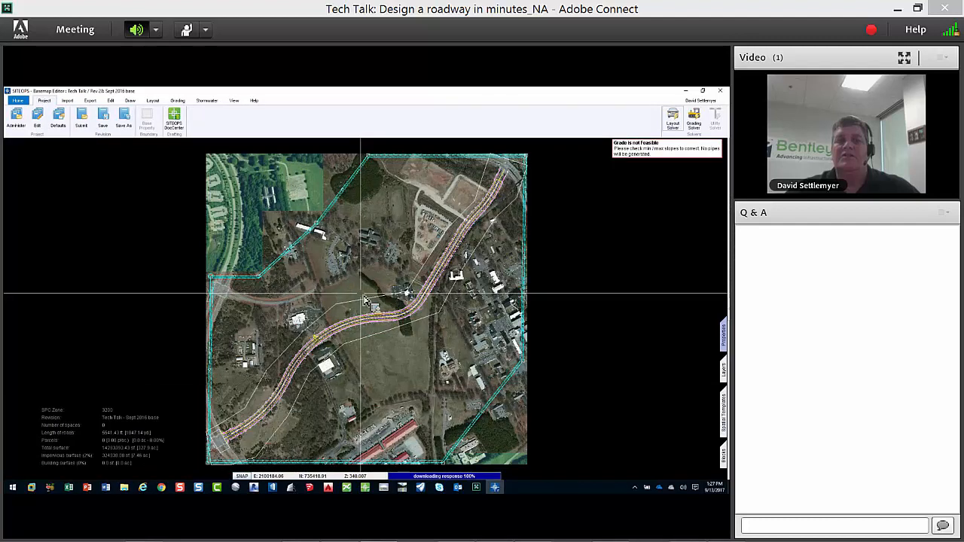
- Open the Bentley product choices for the export and close them without exporting
left_click(90, 101)
scroll(226, 422, "up", 5)
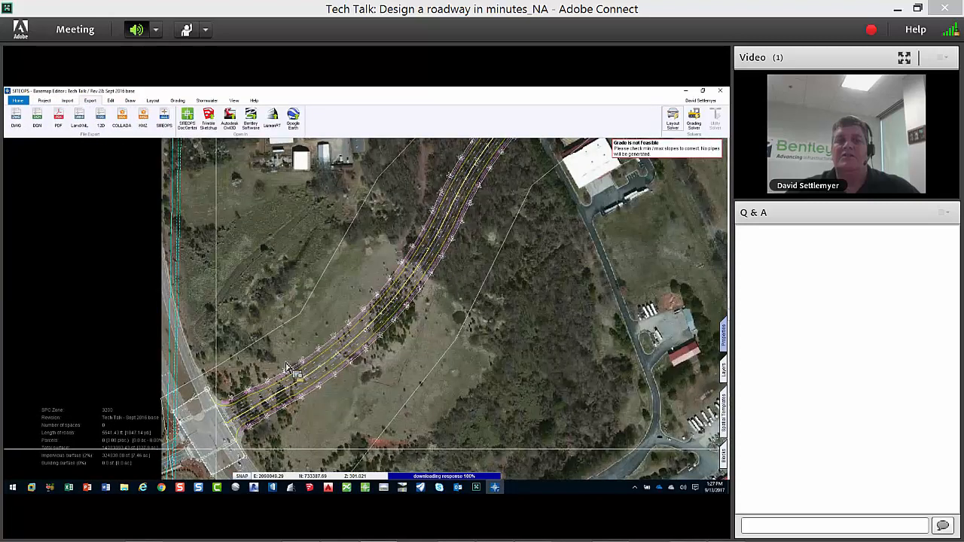
scroll(217, 450, "up", 2)
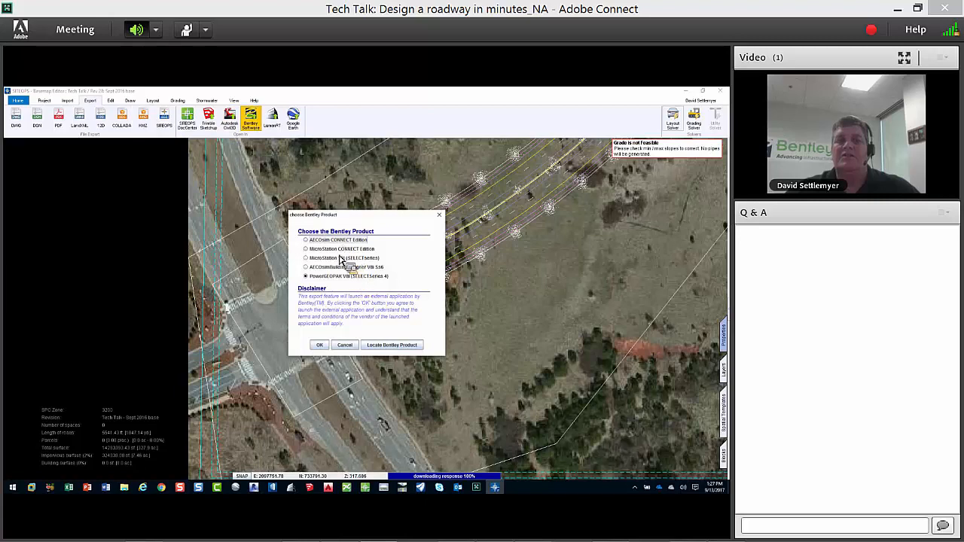
left_click(345, 345)
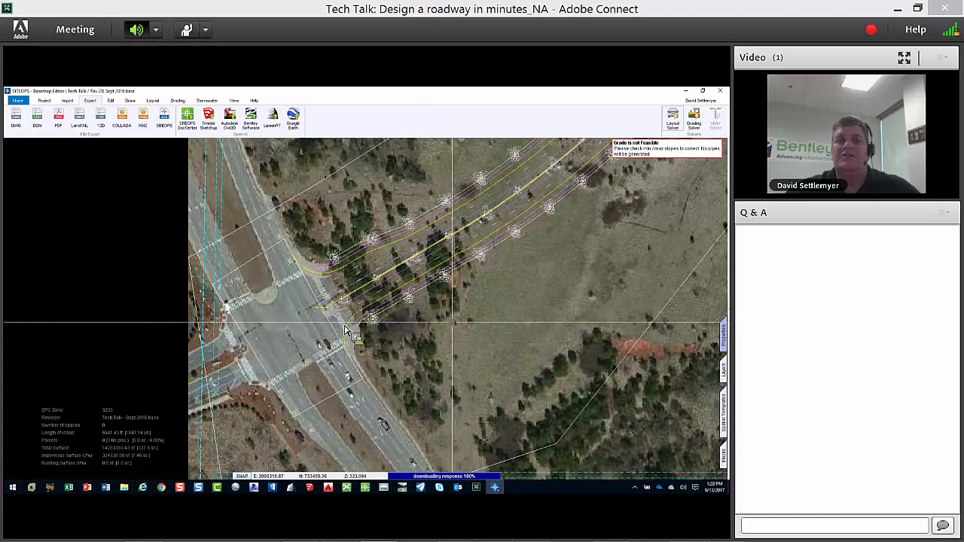
- Browse the System categories in the block library, with the tree block near the southwest intersection selected
scroll(345, 330, "up", 3)
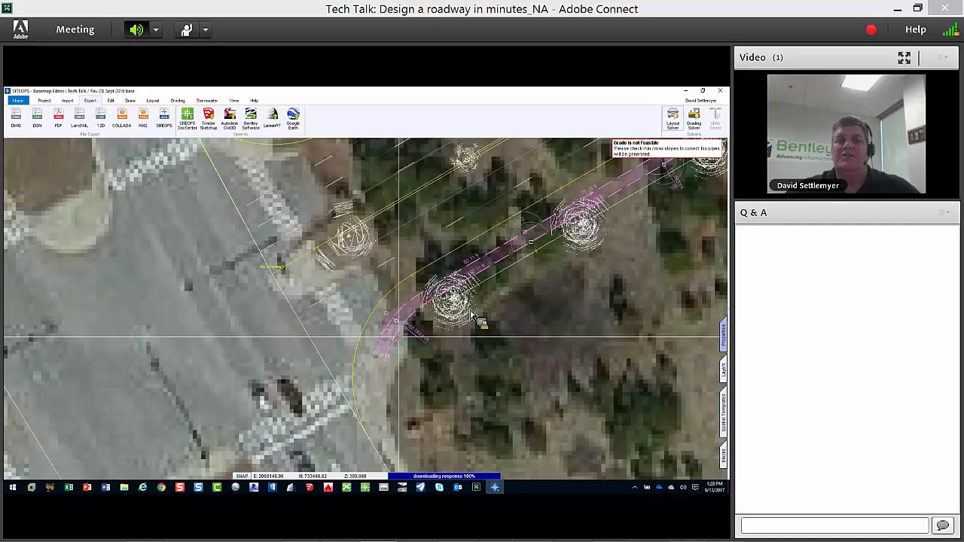
left_click(482, 322)
left_click(724, 457)
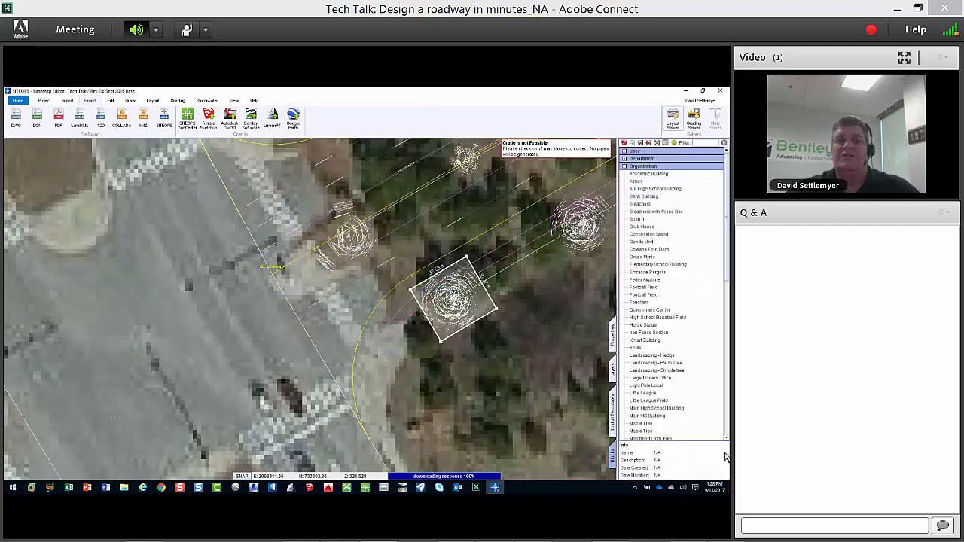
left_click(625, 166)
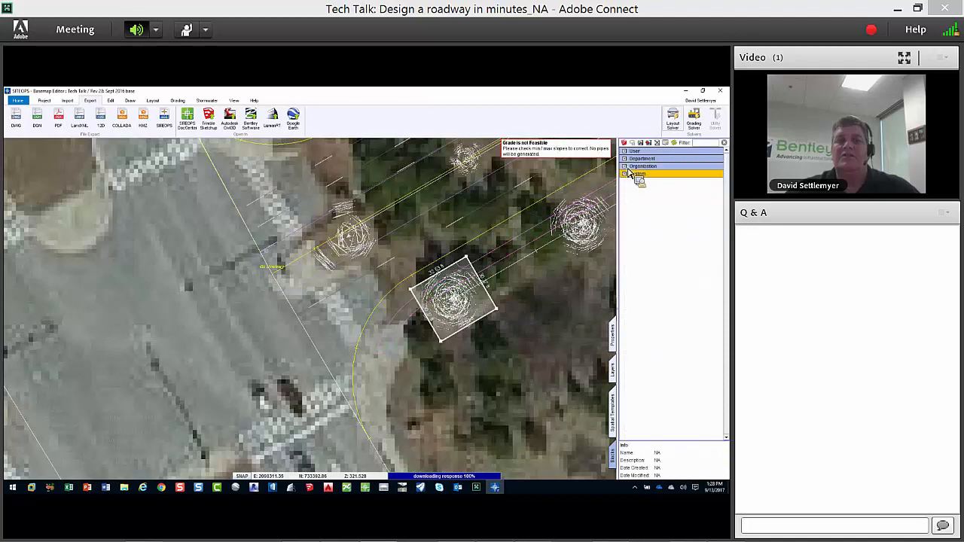
left_click(626, 174)
left_click(631, 188)
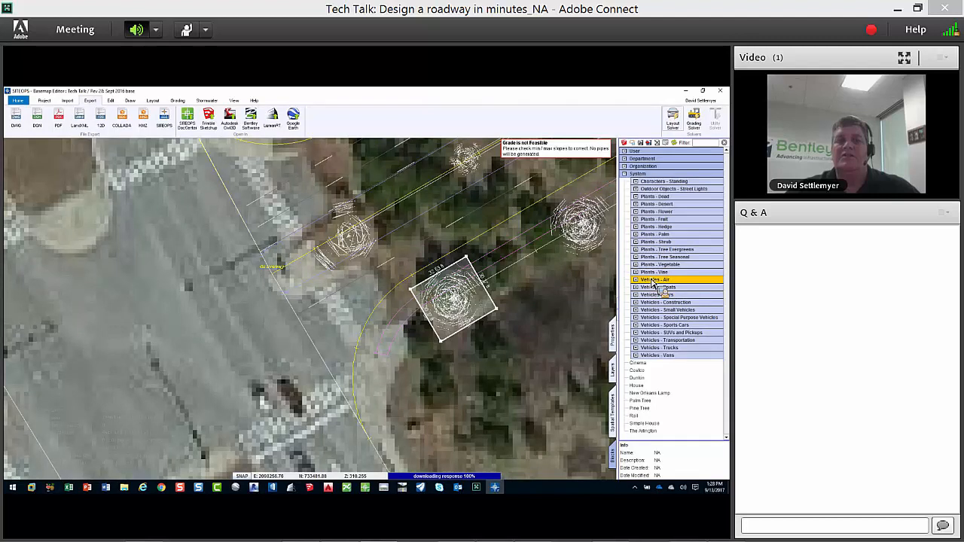
scroll(350, 324, "down", 2)
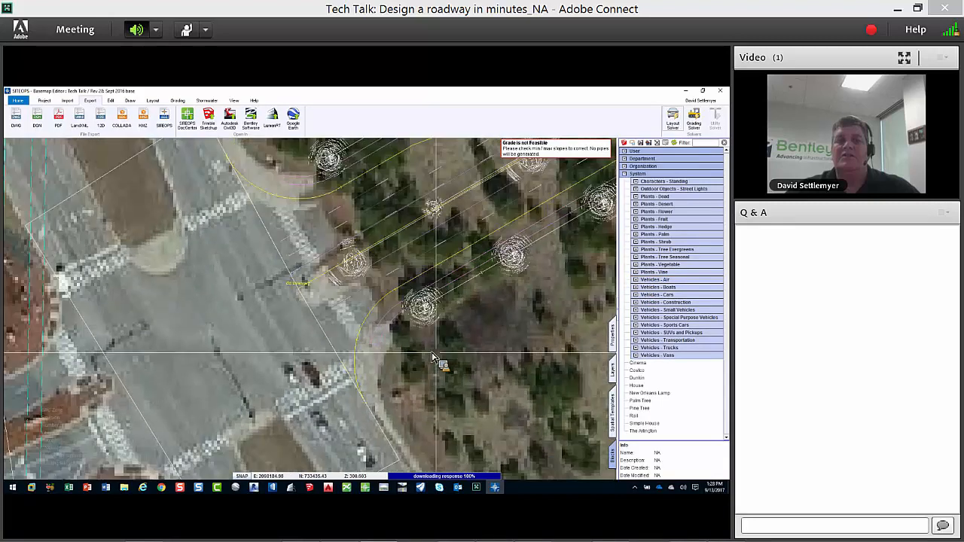
- Draw a vehicle path route turning from the existing road at the intersection into the new roadway
left_click(153, 100)
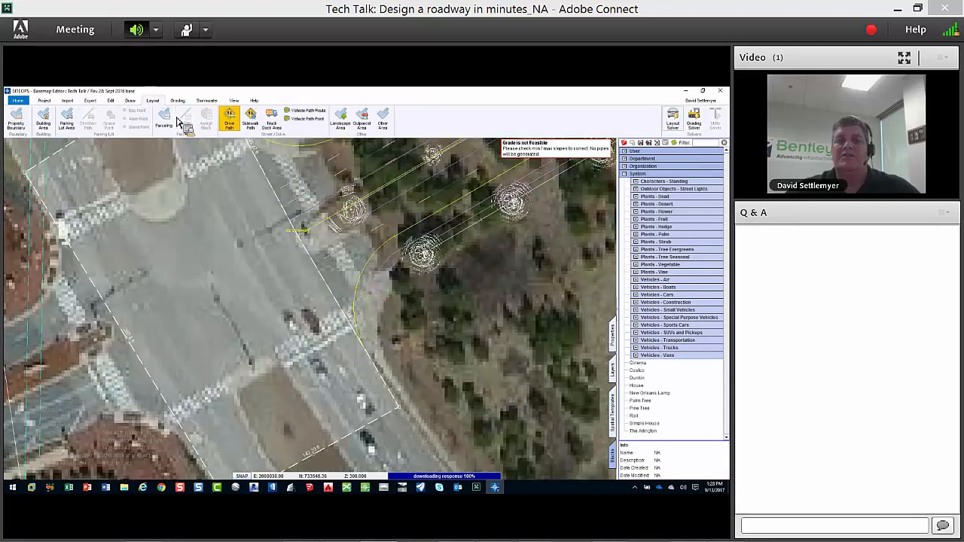
left_click(300, 111)
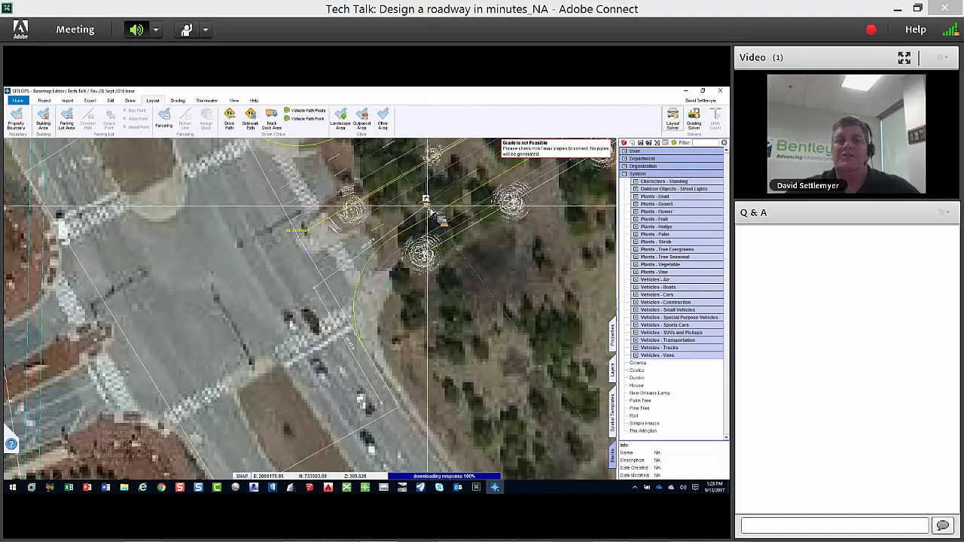
right_click(457, 214)
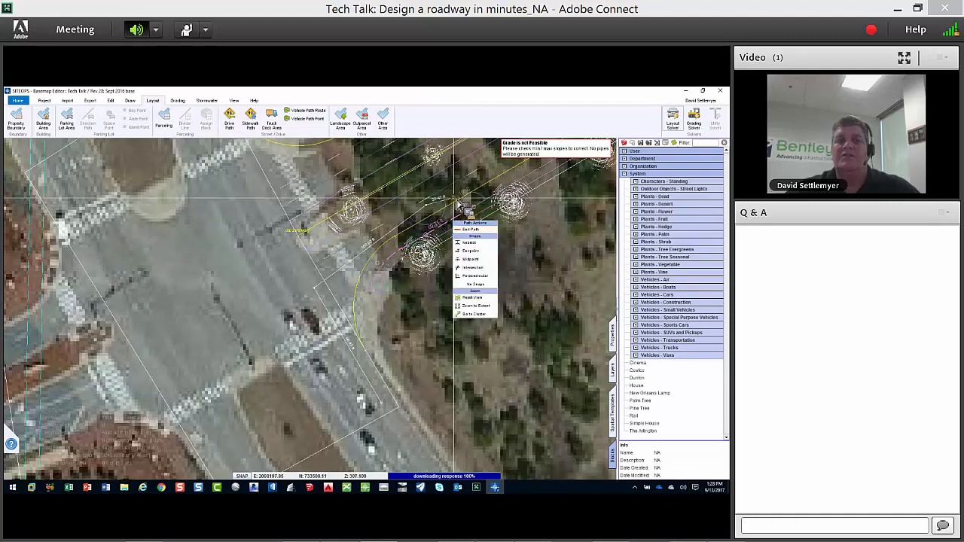
right_click(492, 171)
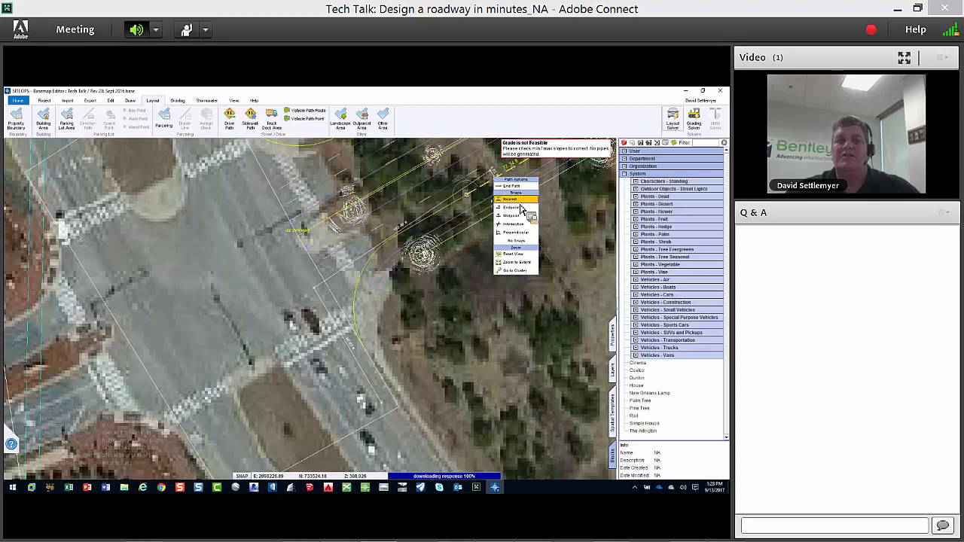
left_click(520, 224)
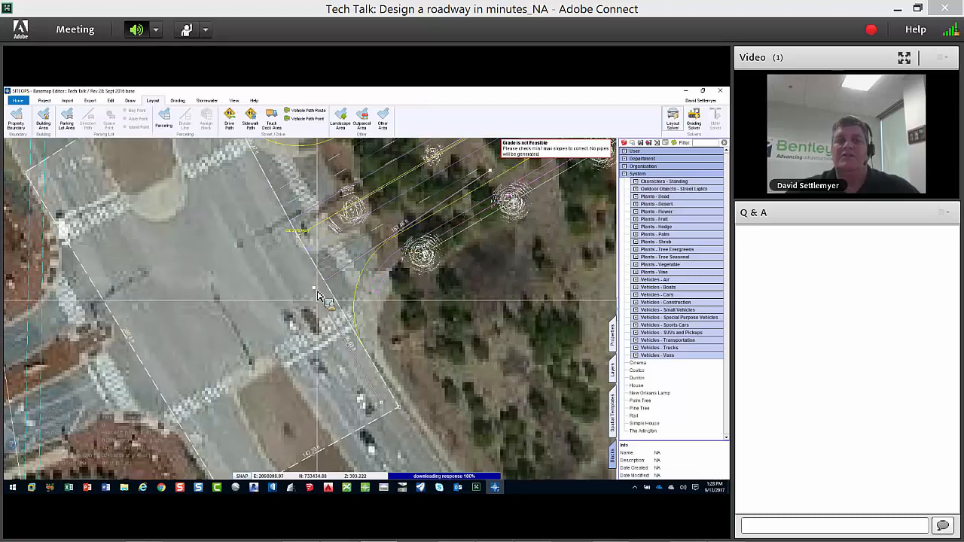
- Adjust the vehicle path's corner and assign the AASHTO Interstate Semitrailer [WB-20(WB-67)] to the path
left_click(612, 334)
left_click(401, 227)
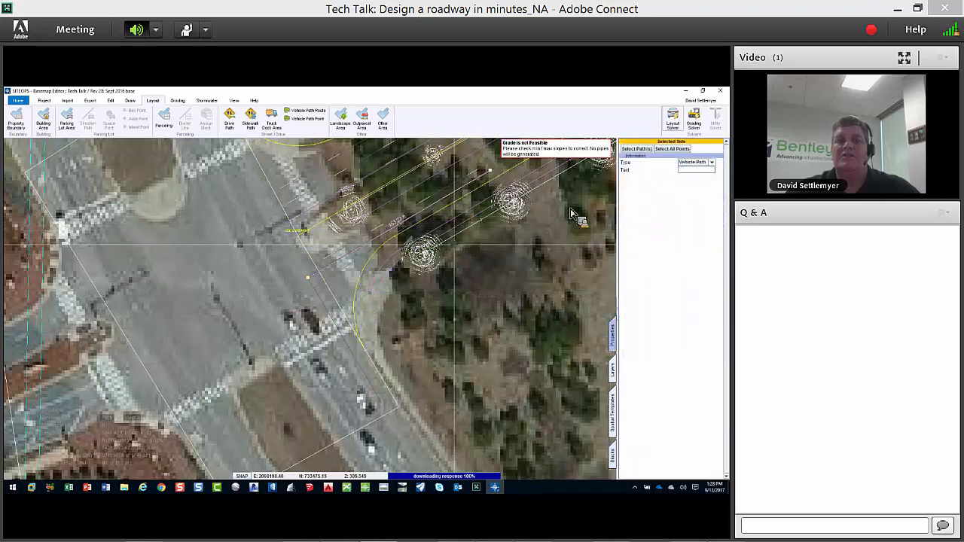
left_click(338, 271)
left_click(340, 272)
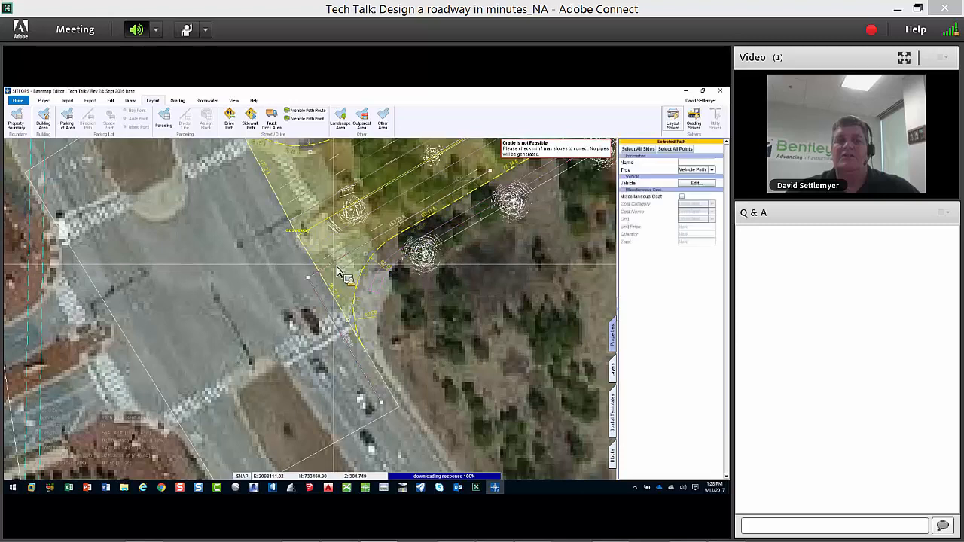
left_click(708, 185)
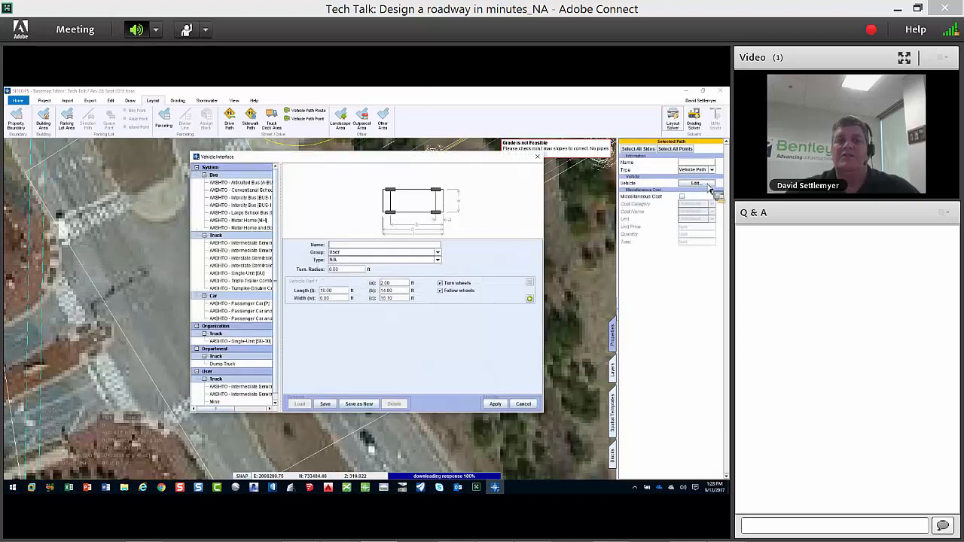
left_click_drag(278, 251, 363, 252)
left_click(310, 251)
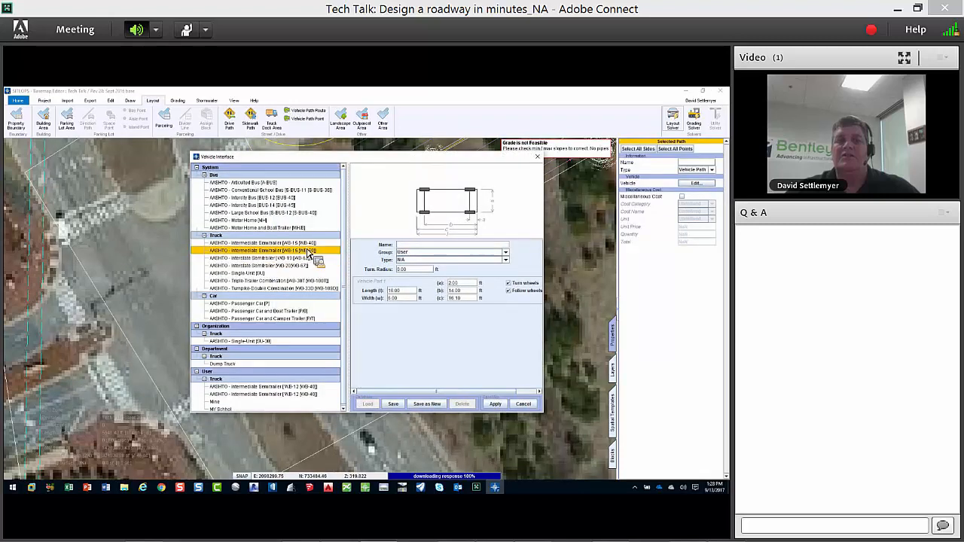
left_click(309, 266)
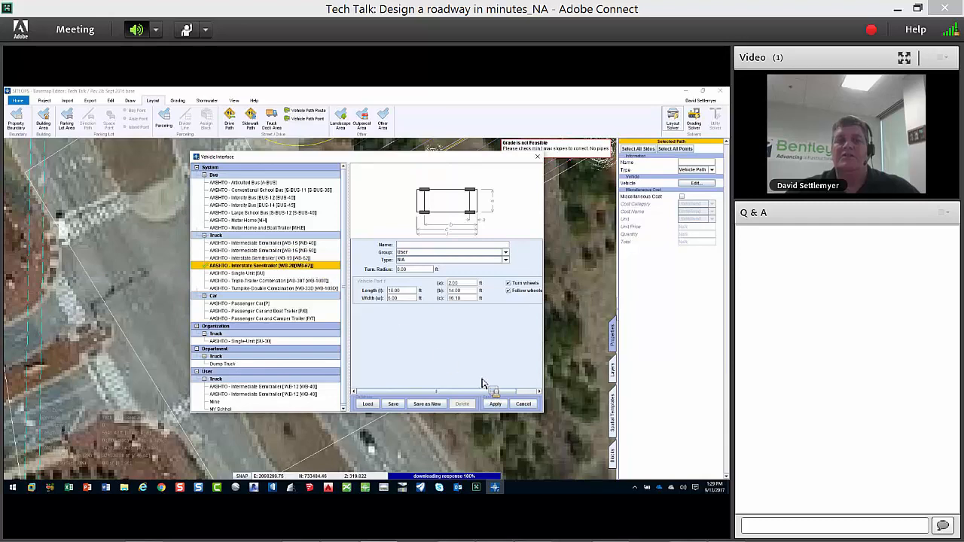
left_click(496, 405)
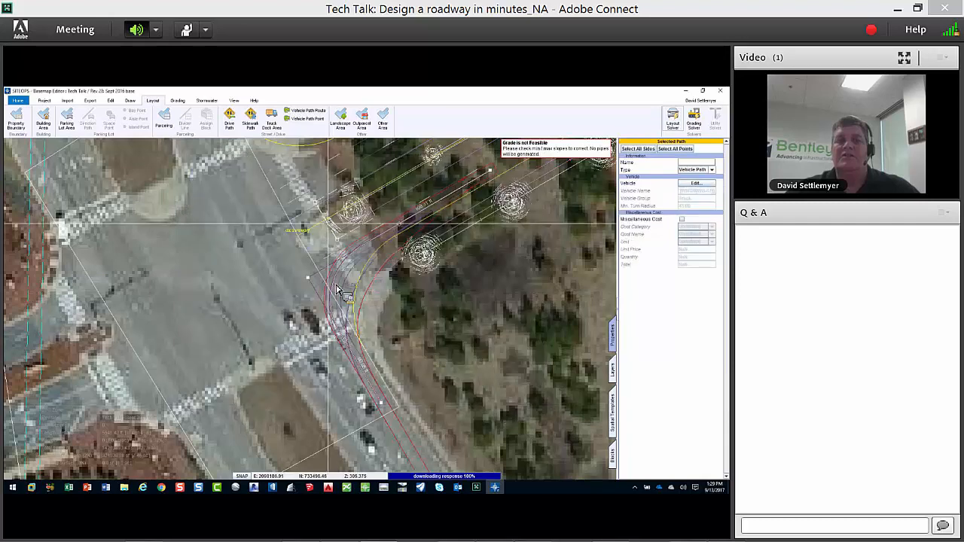
- Hide the underlay image to examine the semitrailer's turning path, and show the image again
left_click(612, 370)
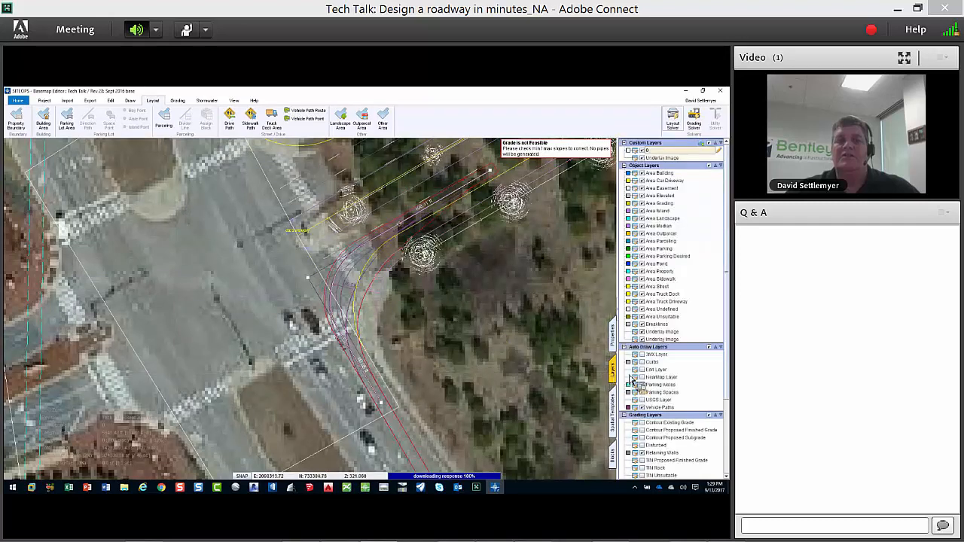
left_click(642, 340)
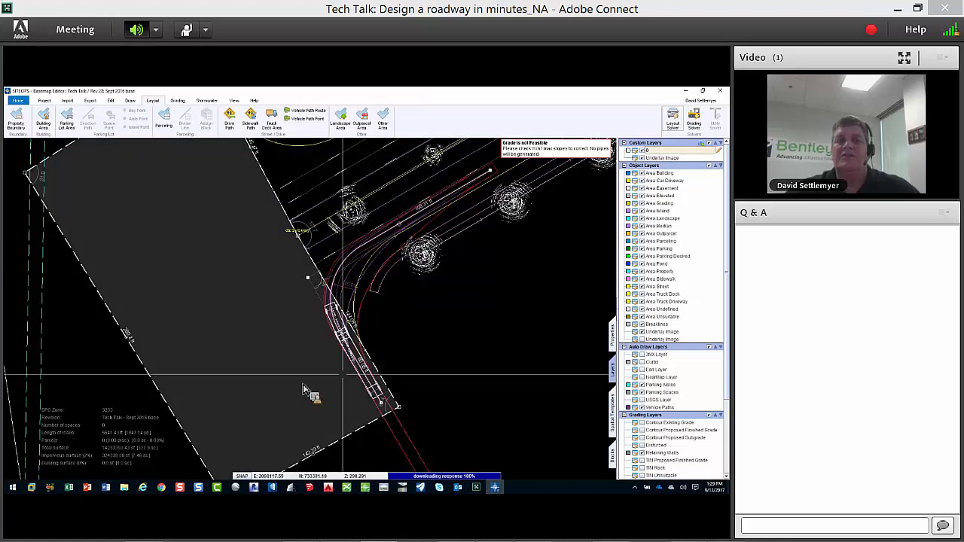
left_click(642, 354)
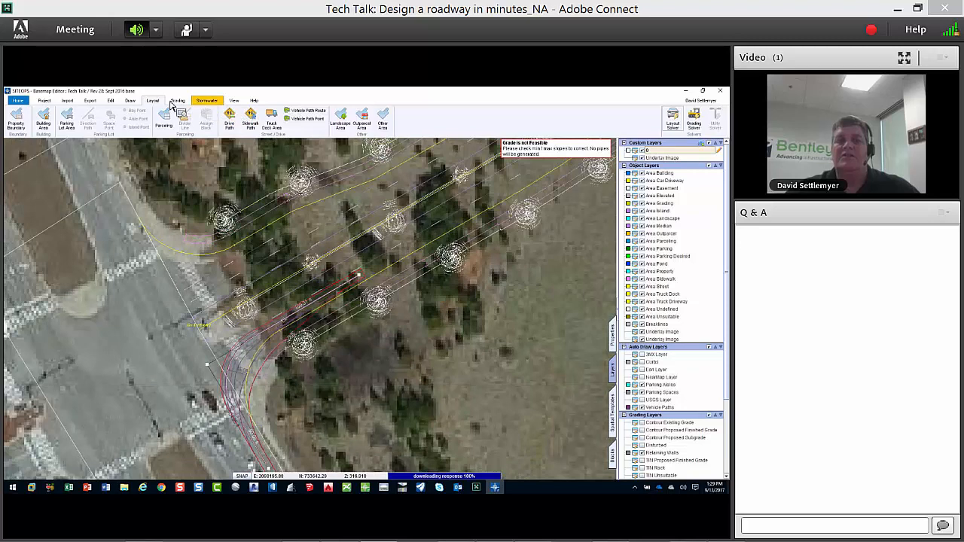
- Set the green-side driveway width to 36 ft and the lanes to 3 for the roadway segment at the intersection
left_click(129, 100)
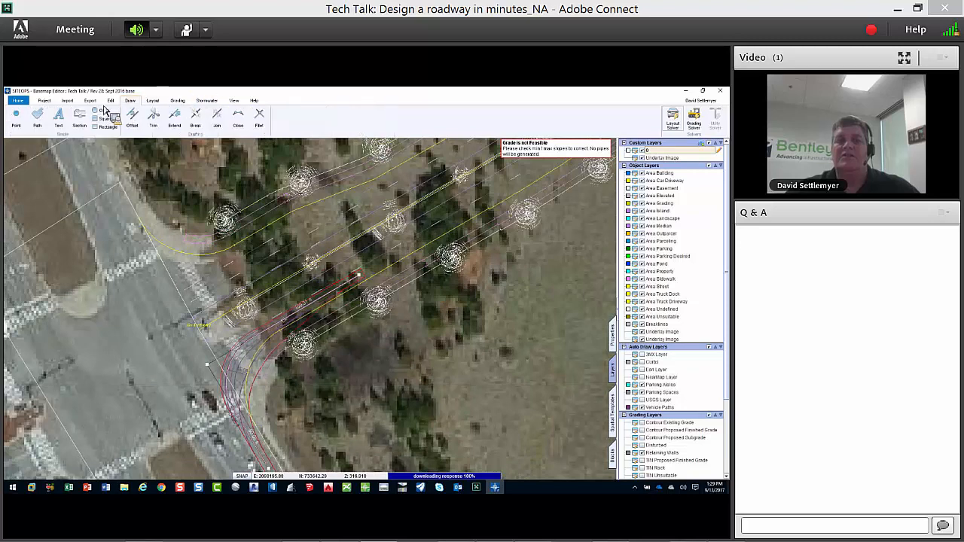
left_click(18, 119)
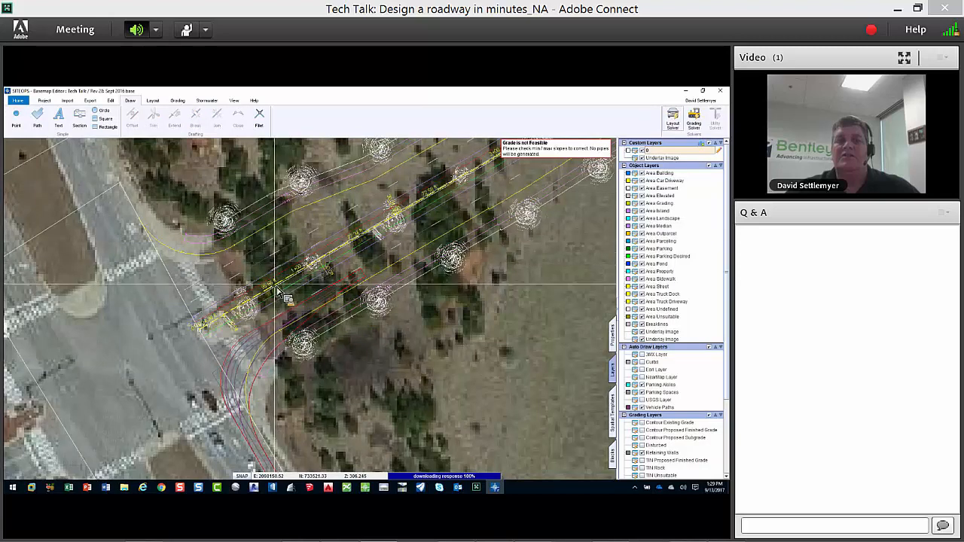
scroll(279, 294, "up", 2)
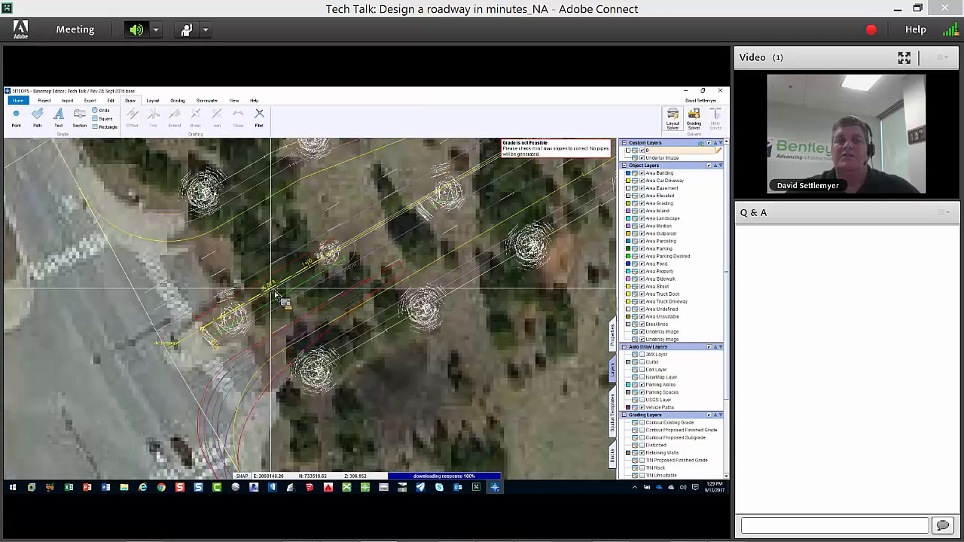
left_click(615, 345)
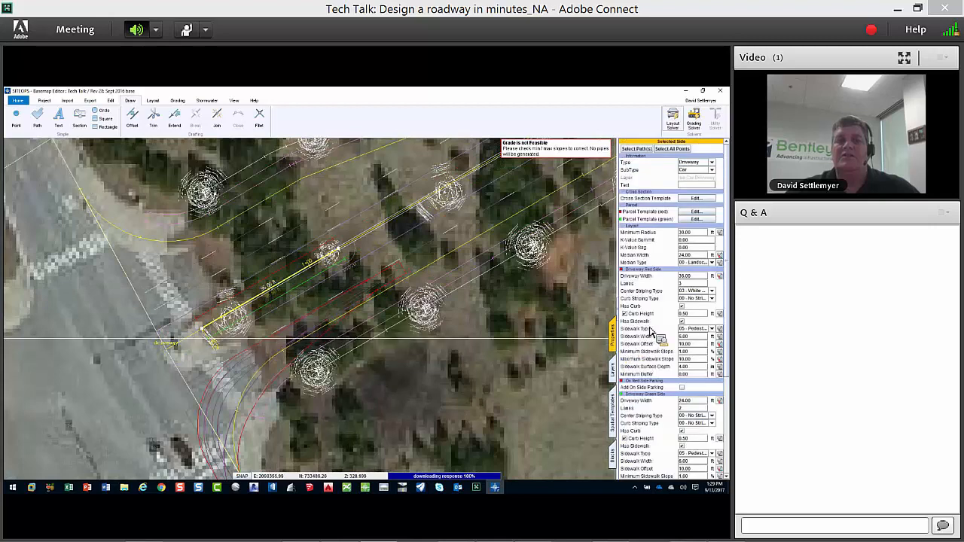
left_click(693, 402)
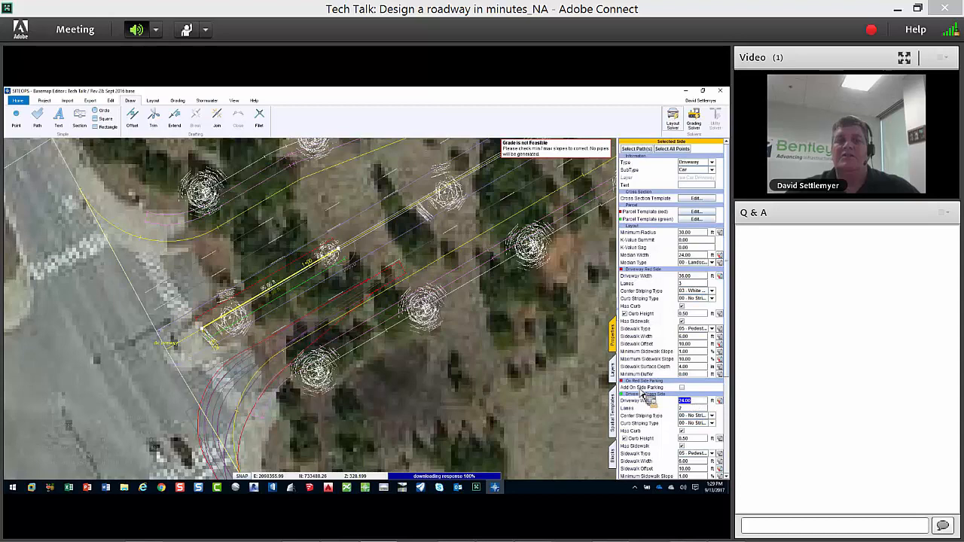
type("36")
left_click(676, 118)
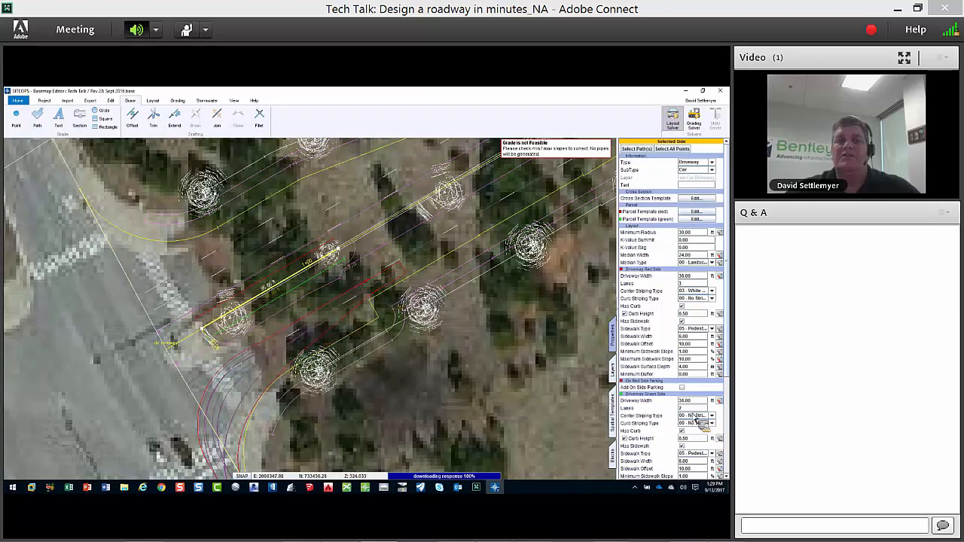
left_click_drag(684, 409, 654, 408)
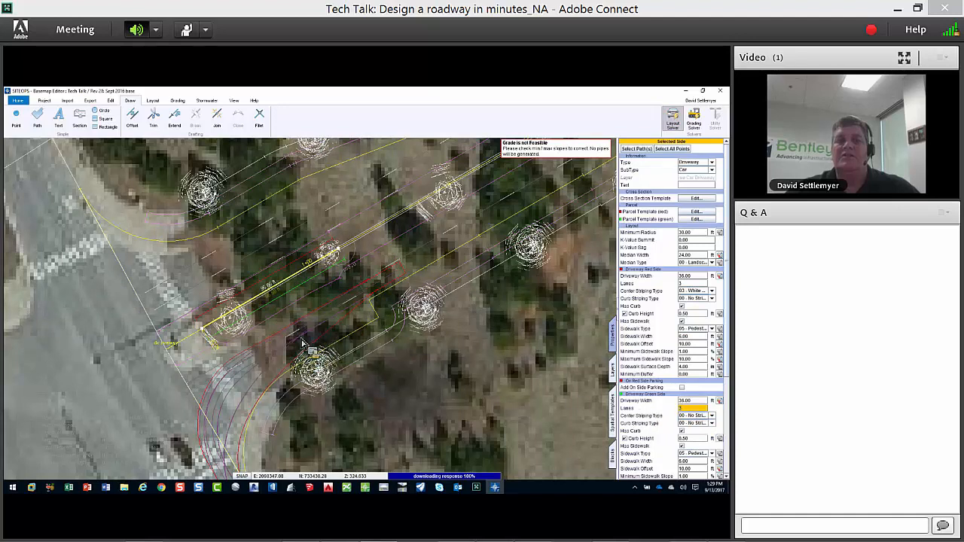
- Set the green-side transition offset to 80 ft at the inner end point of the widened segment
left_click(343, 256)
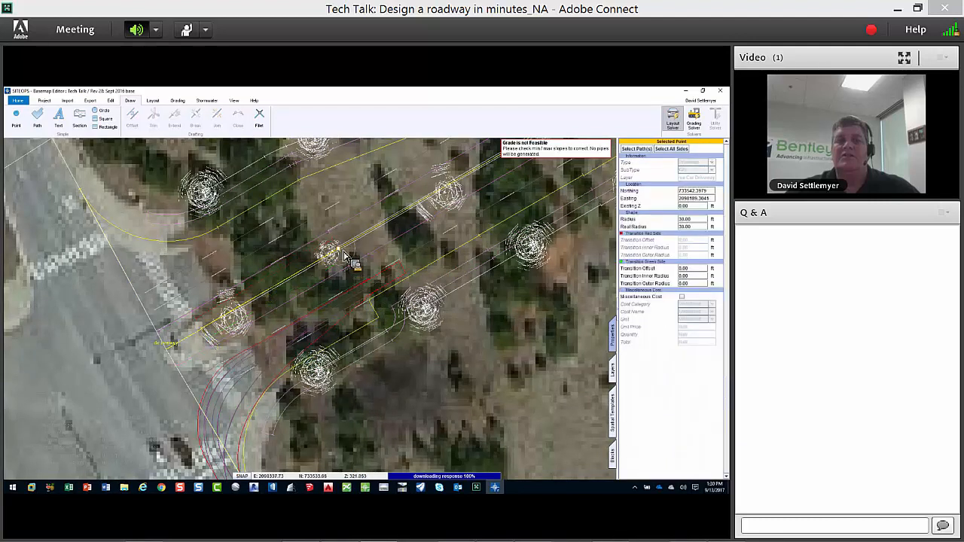
left_click(685, 269)
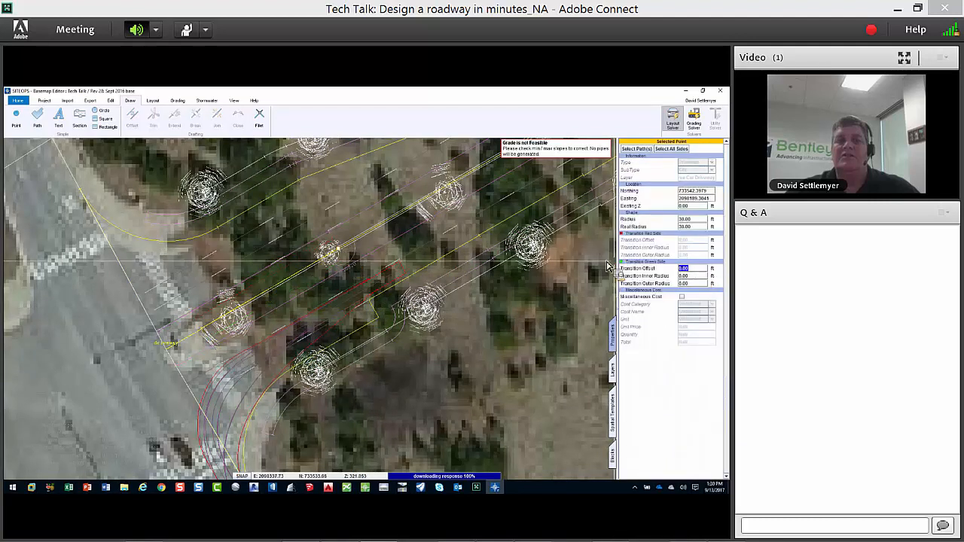
type("75")
key("Return")
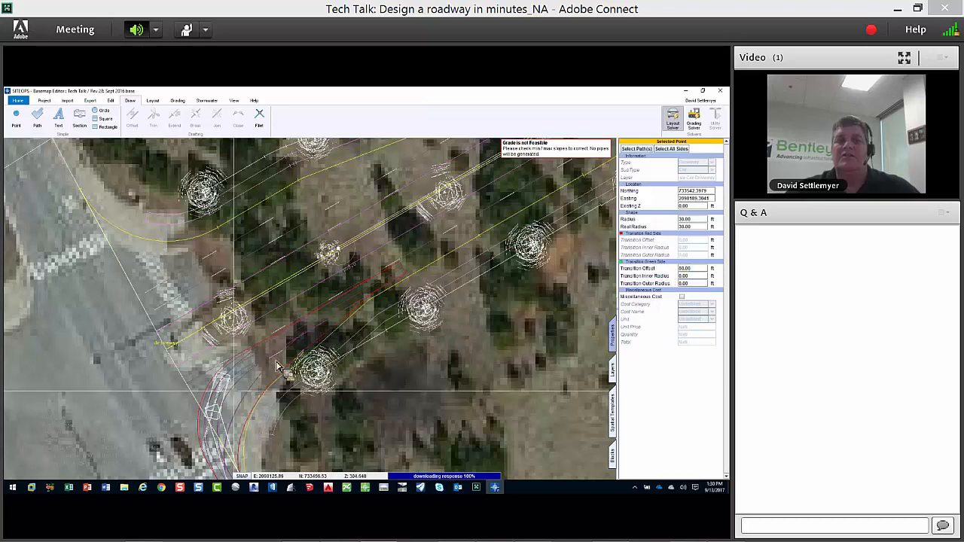
- Extend the vehicle path's end point farther along the new roadway beyond the lane transition
left_click_drag(285, 371, 401, 274)
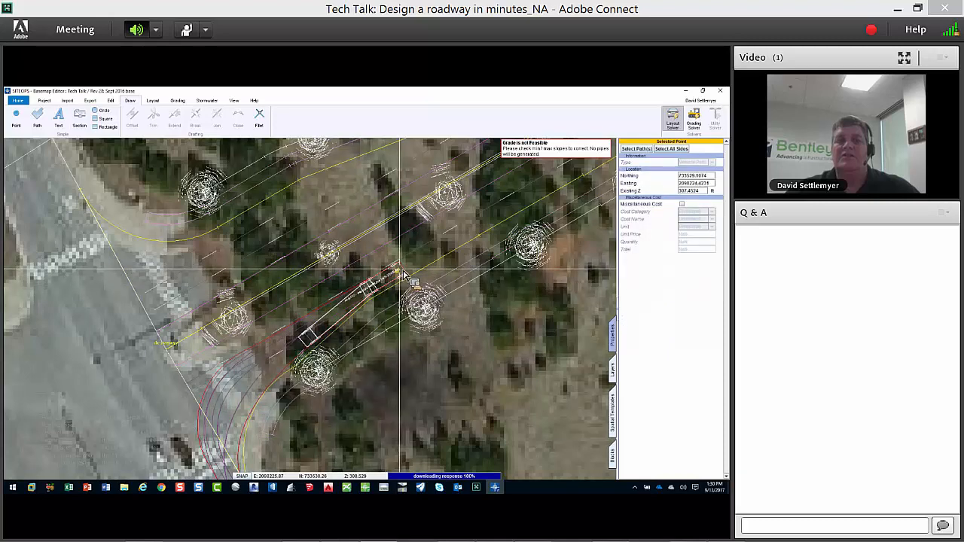
left_click(536, 186)
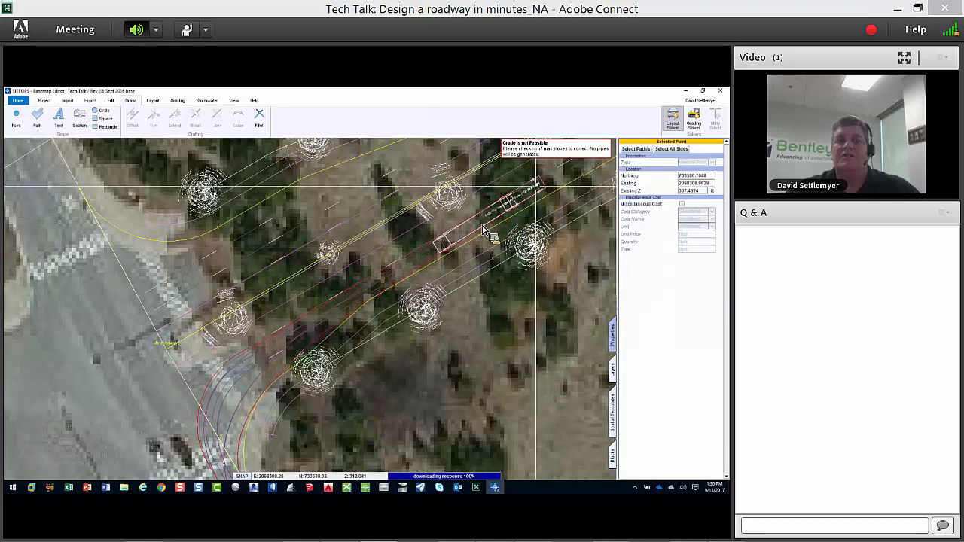
left_click(152, 100)
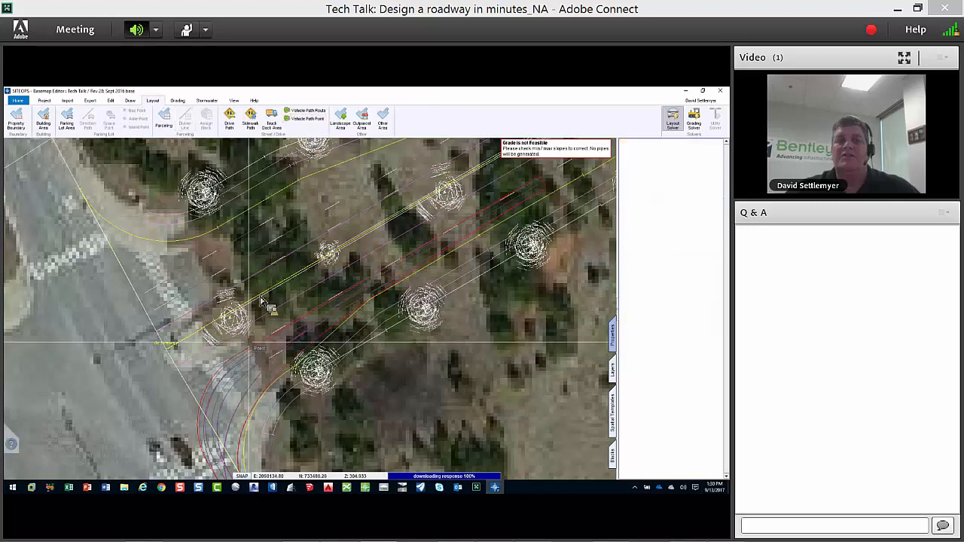
- Place semitrailer positions along the vehicle path in the intersection turn and in the added lane of the new roadway
left_click(223, 422)
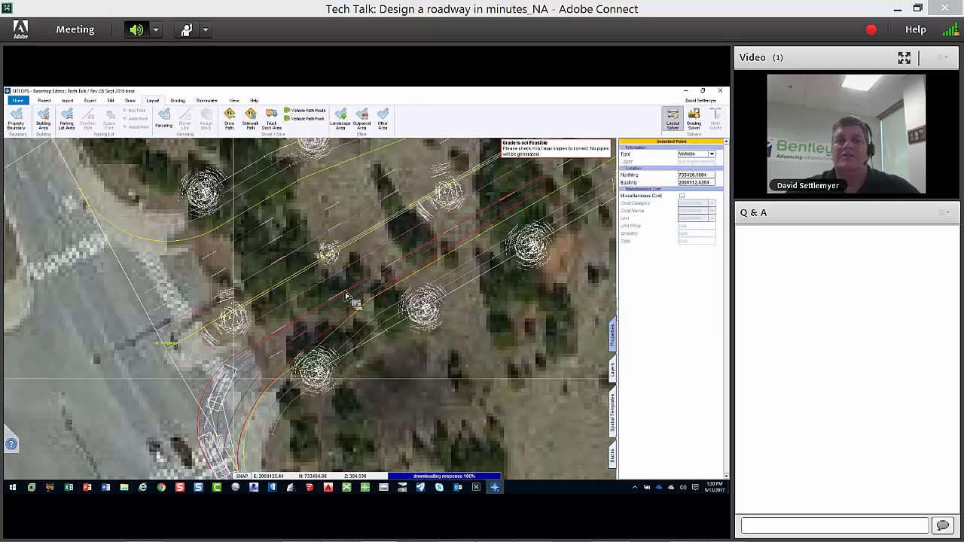
left_click(406, 267)
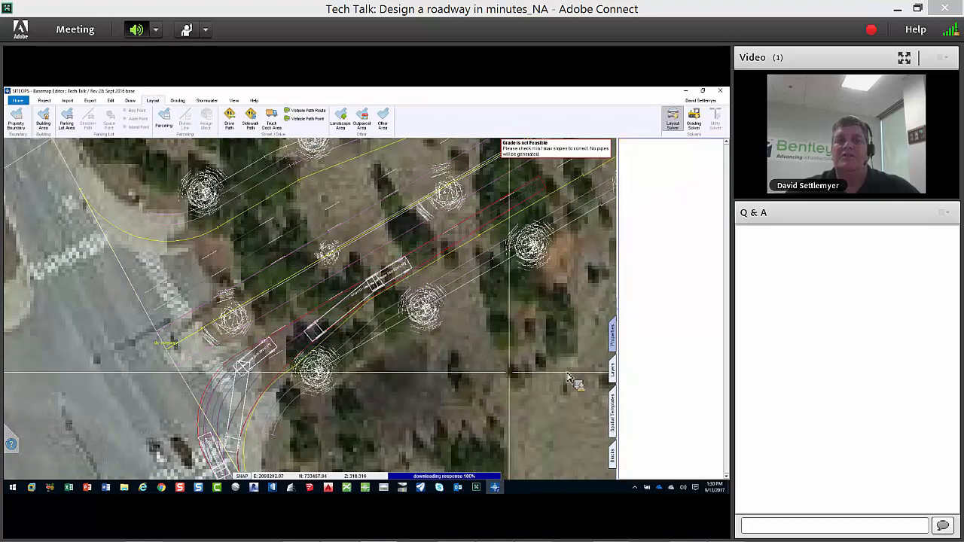
scroll(570, 379, "down", 3)
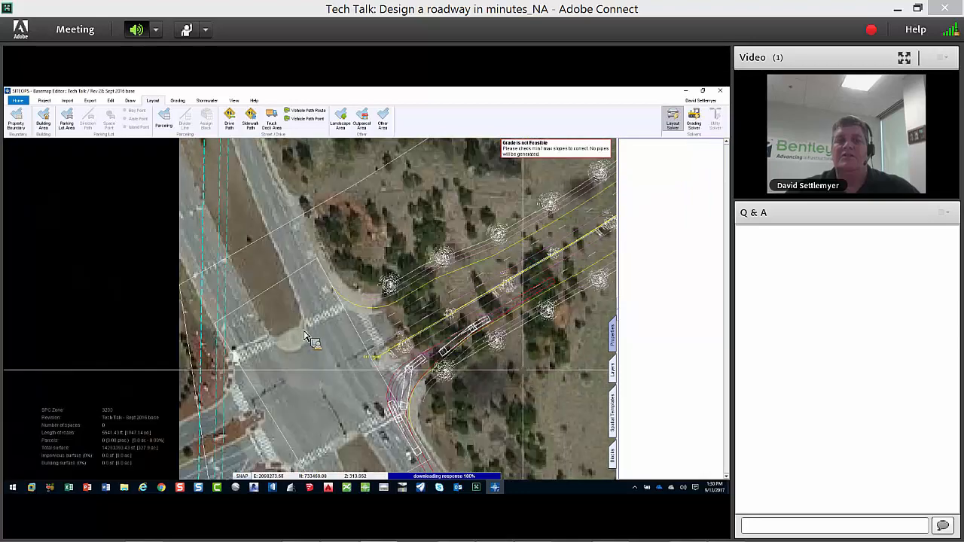
scroll(366, 334, "down", 3)
scroll(355, 377, "up", 1)
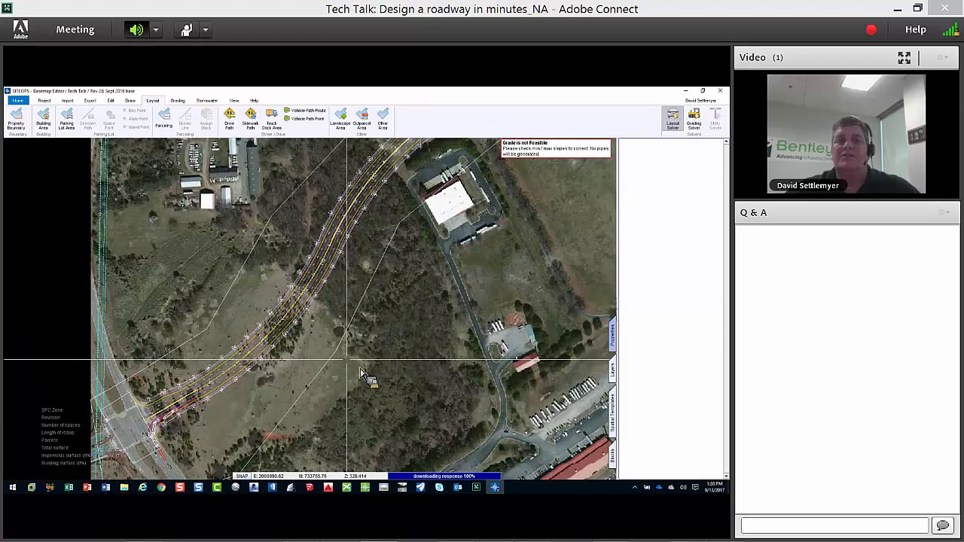
scroll(337, 372, "down", 2)
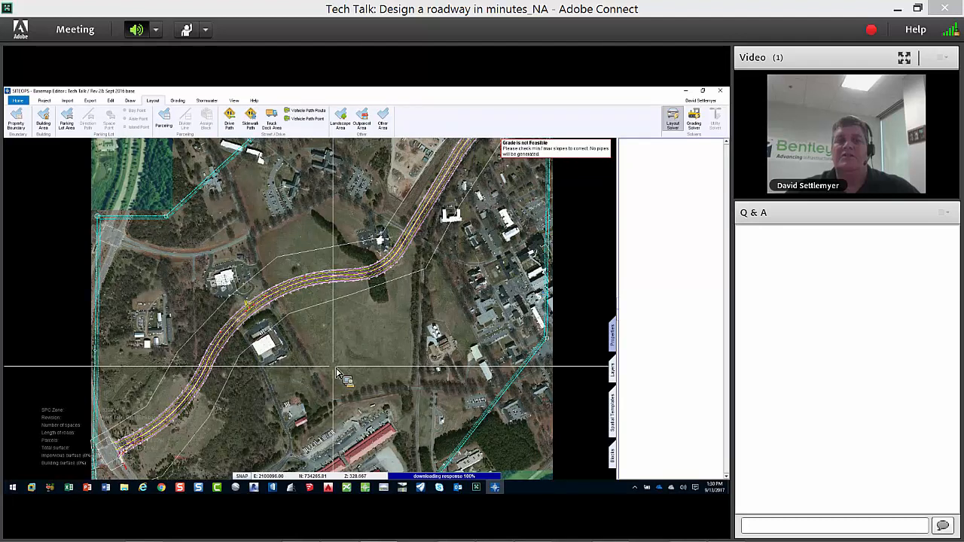
- Look at the LumenRT export option and switch to the parkway model already open in LumenRT
left_click(96, 101)
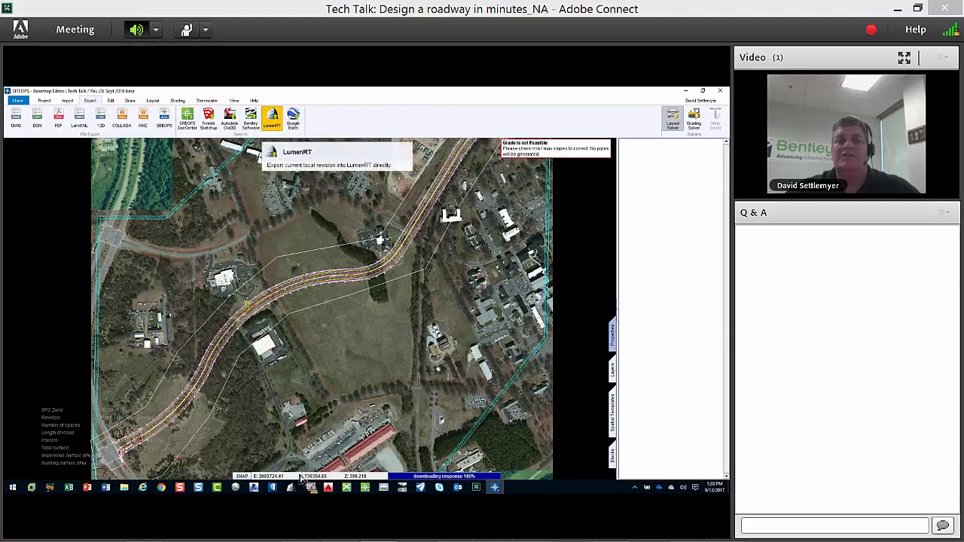
mouse_move(295, 491)
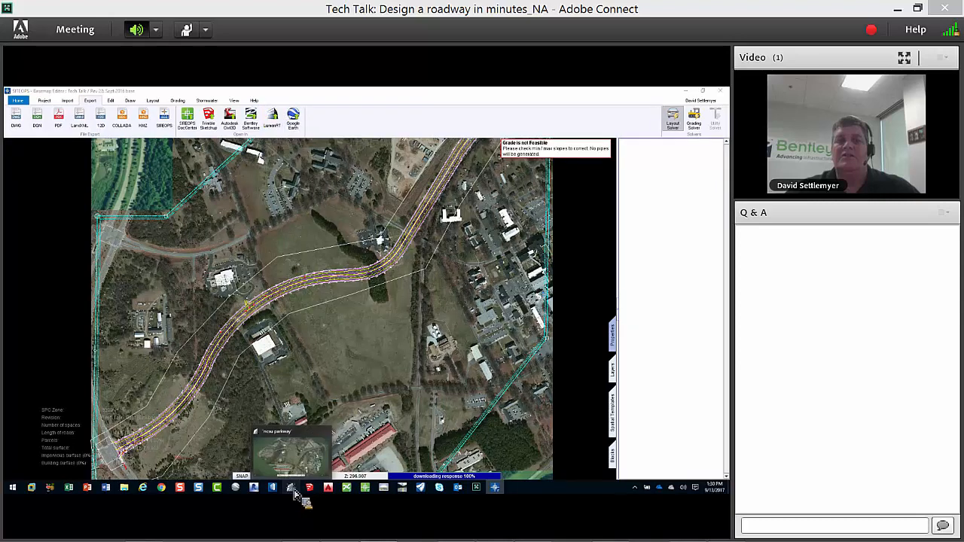
left_click(293, 489)
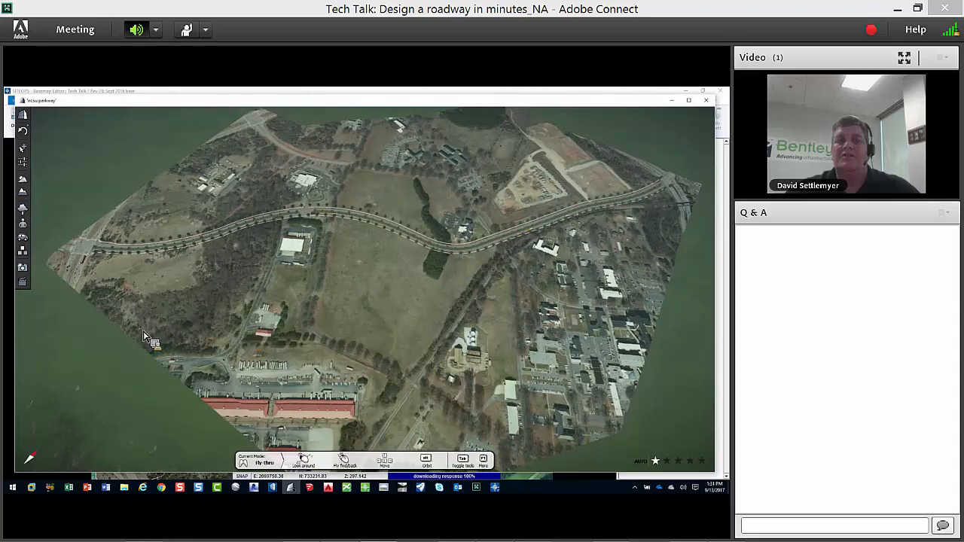
- Examine the 3D parkway model from an overview of the whole site down to the traffic at the roadway intersection
left_click_drag(144, 336, 143, 336, "alt")
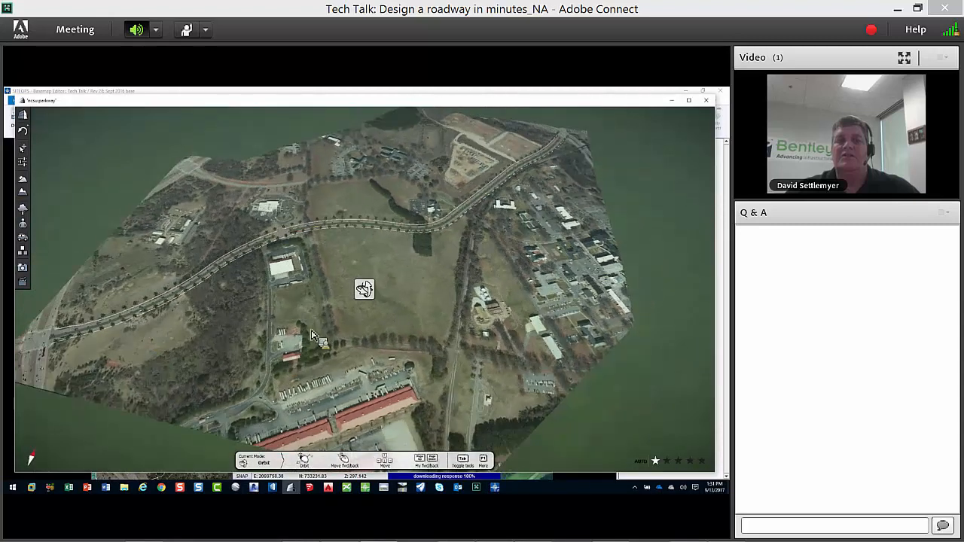
left_click_drag(262, 401, 68, 459, "alt")
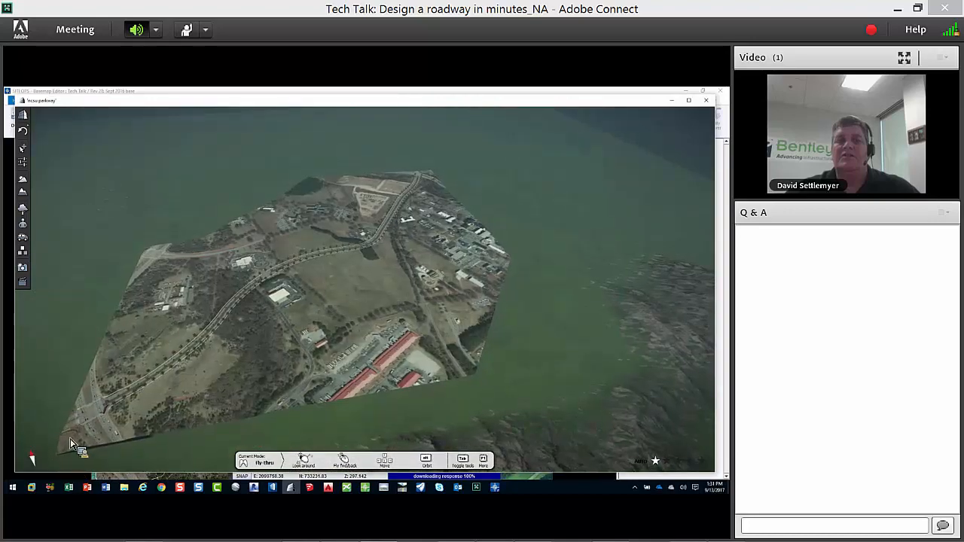
left_click_drag(70, 443, 70, 444, "alt")
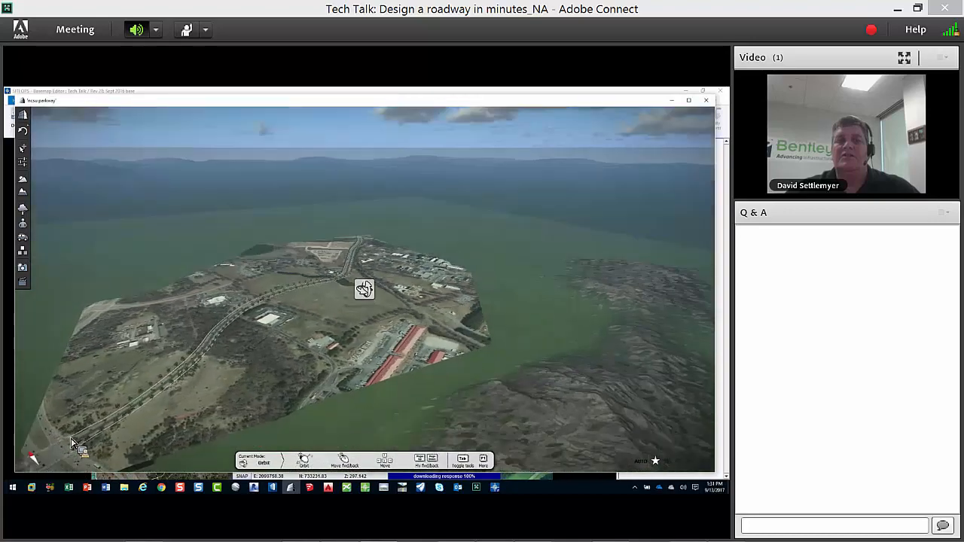
scroll(75, 439, "down", 3)
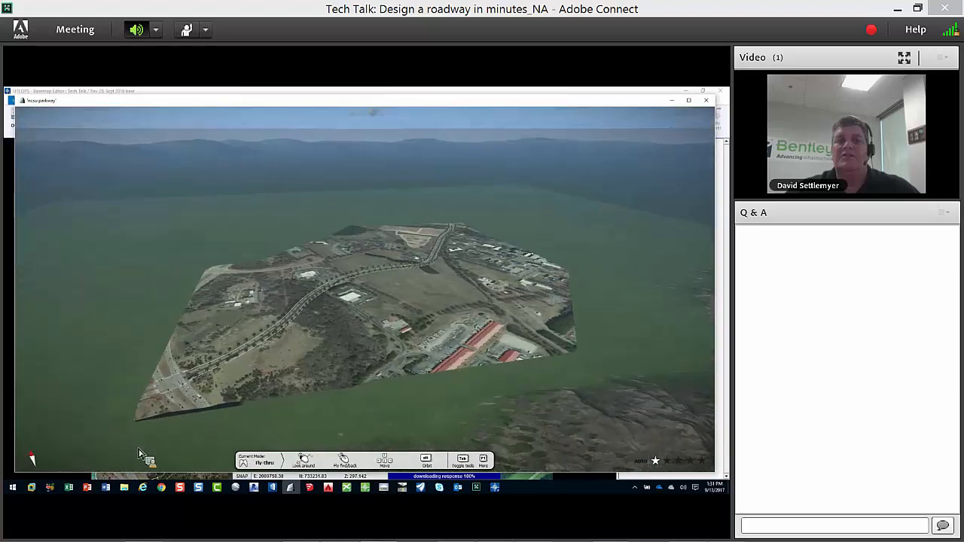
scroll(181, 411, "up", 3)
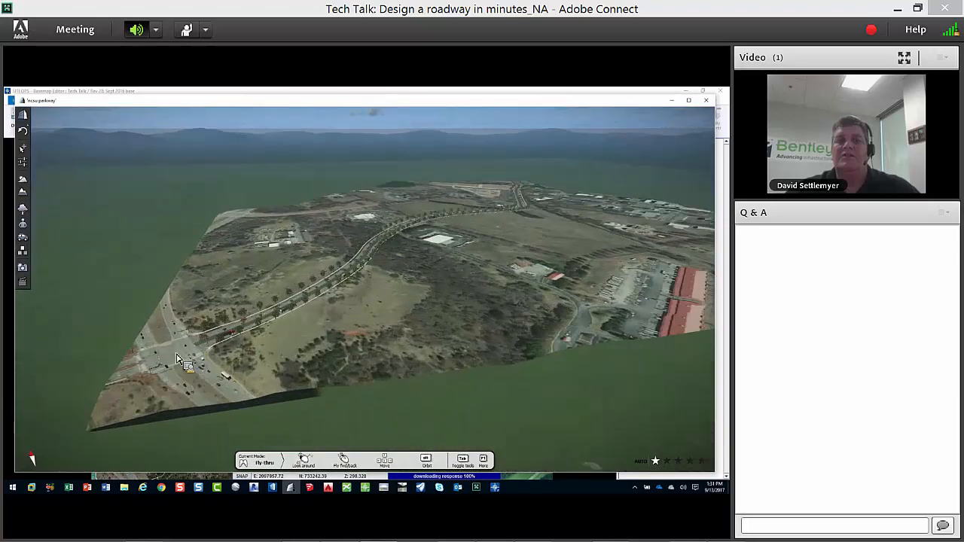
scroll(181, 361, "up", 5)
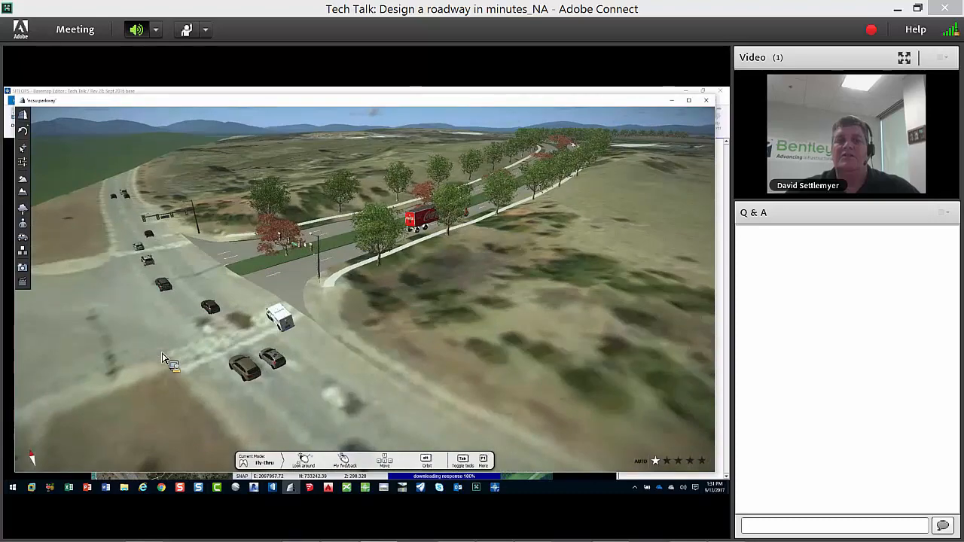
left_click_drag(181, 359, 642, 491, "alt")
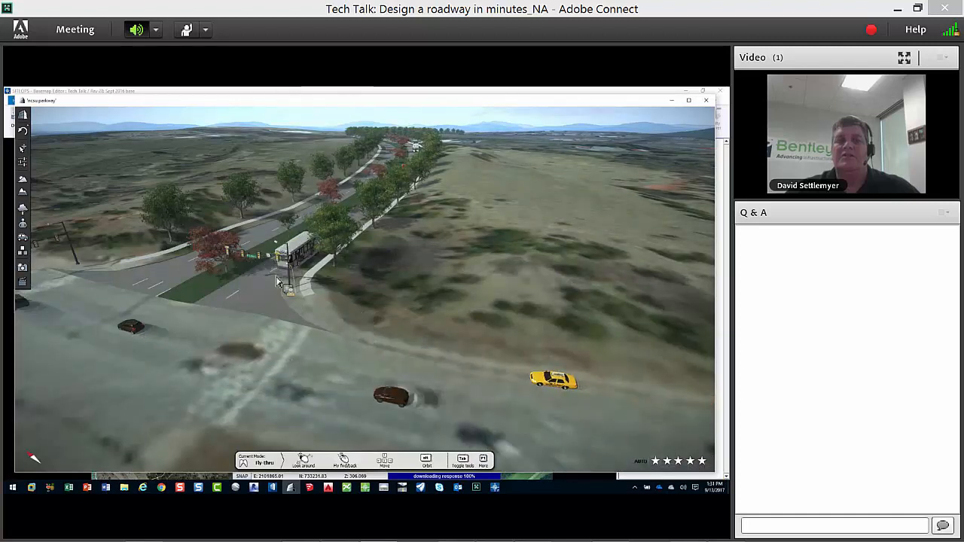
- Switch the scene's sun position to night and view the street lights and traffic signals at the intersection
left_click(22, 179)
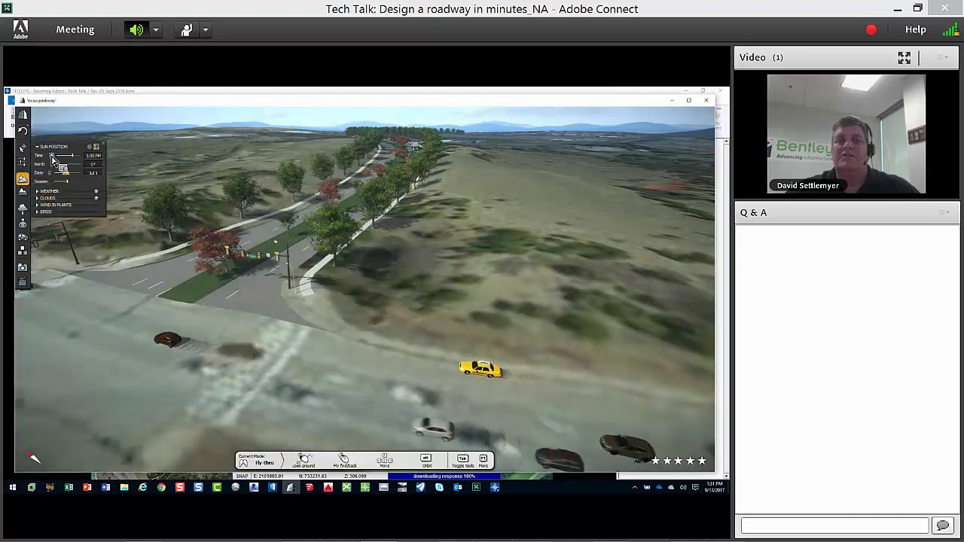
left_click(53, 156)
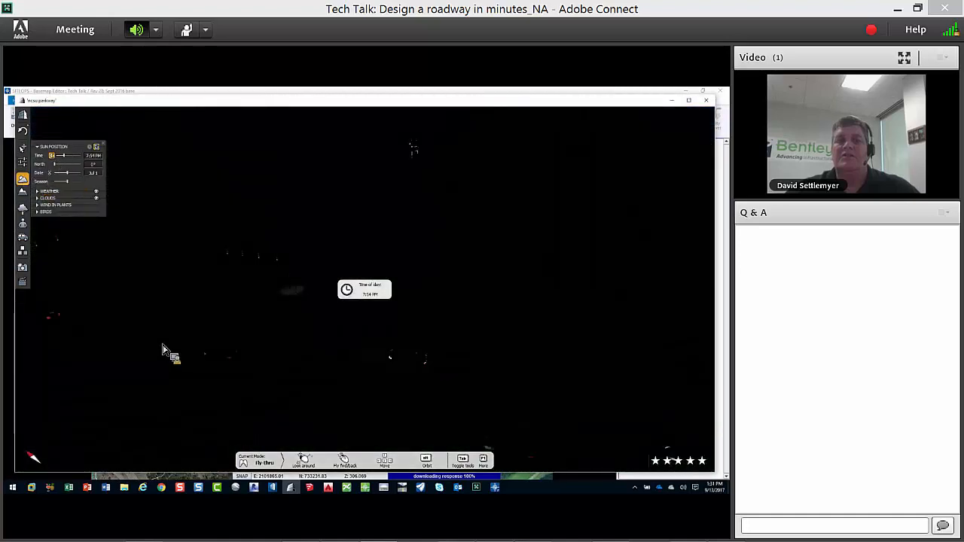
scroll(164, 349, "up", 5)
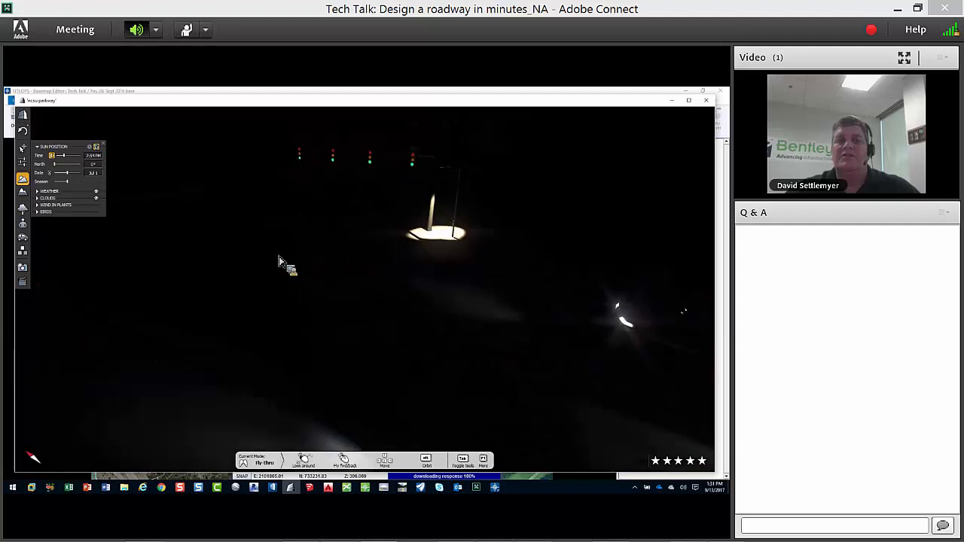
key("alt")
left_click_drag(279, 261, 288, 260, "alt")
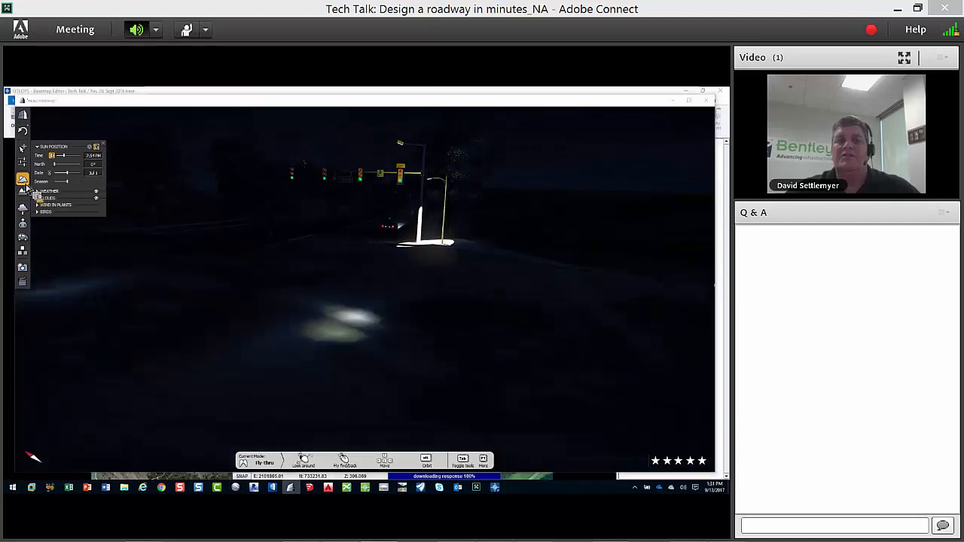
- Switch the scene back to daytime and view the intersection and roadway from above
left_click(22, 179)
left_click(23, 178)
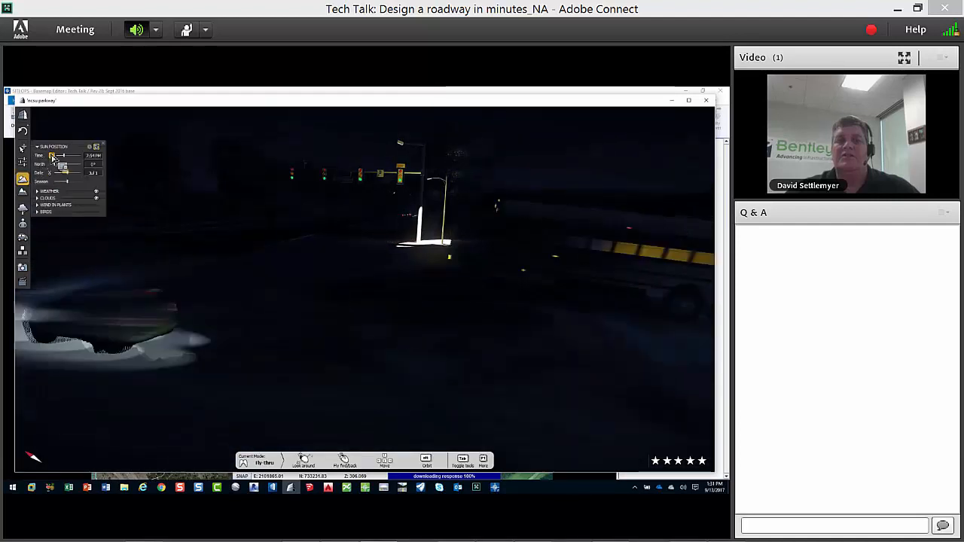
left_click(52, 156)
key("alt")
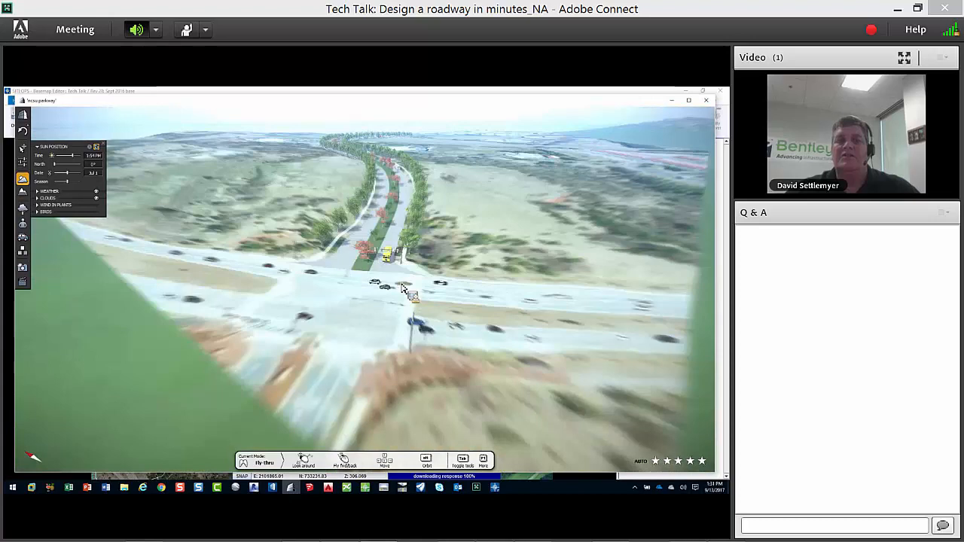
left_click_drag(402, 286, 403, 255, "alt")
scroll(505, 159, "up", 2)
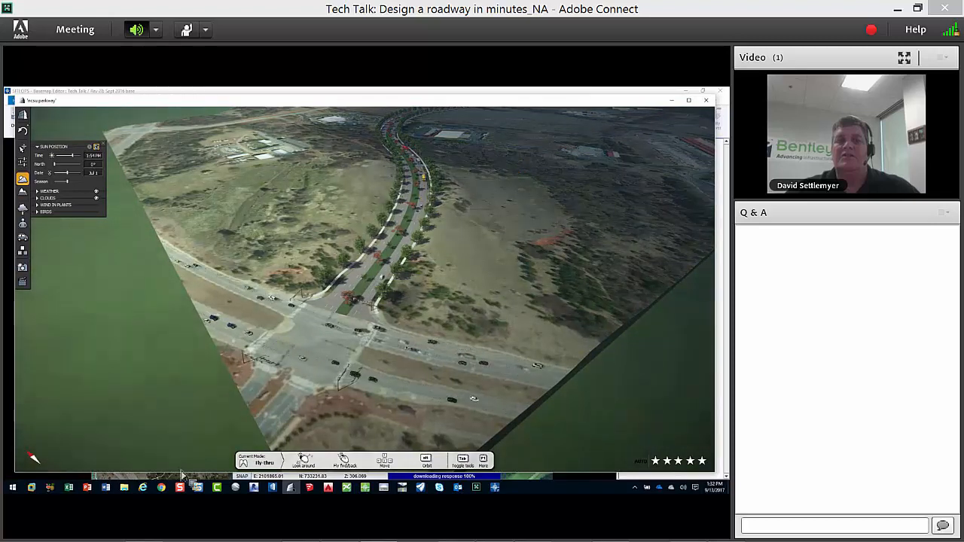
- Switch to the published Office Building page in Chrome, read its detailed budget at an enlarged size, and close the cost report
mouse_move(167, 490)
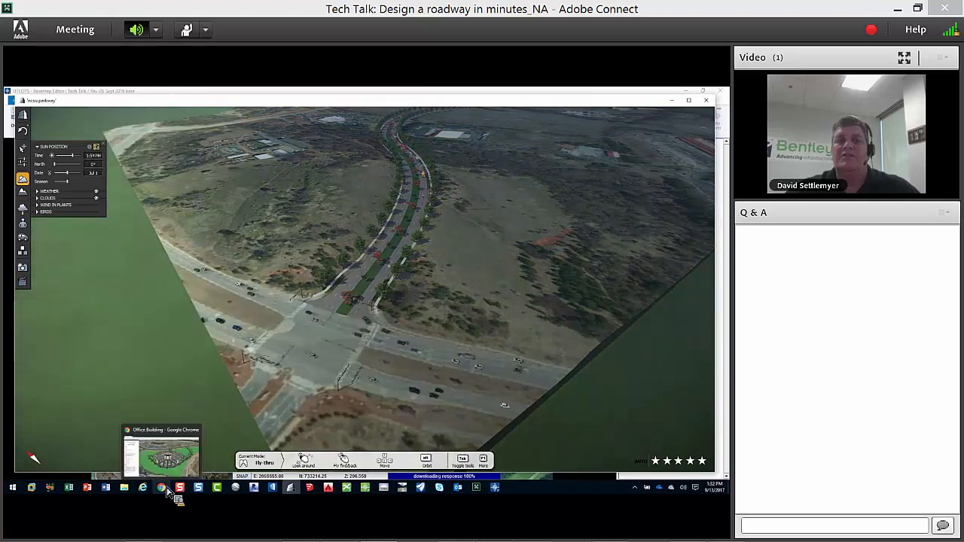
left_click(161, 488)
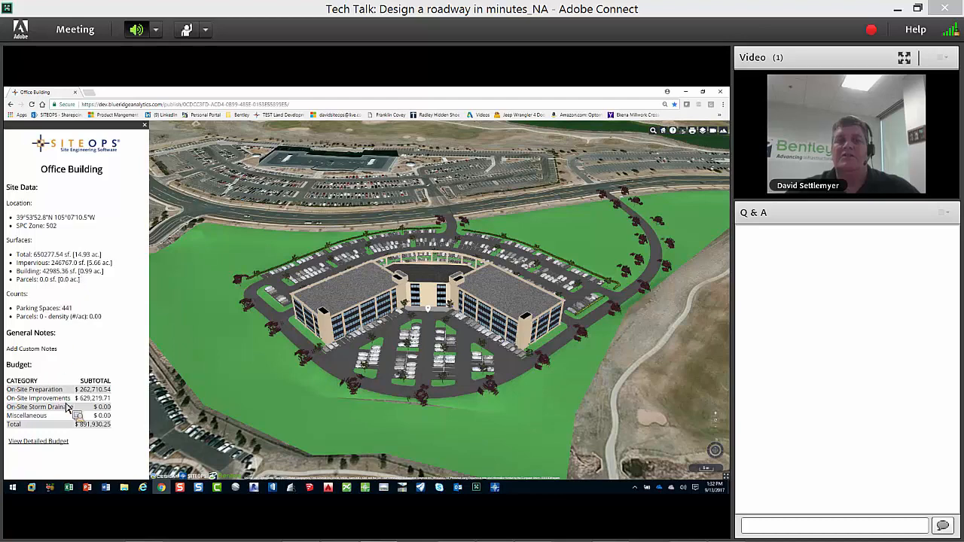
left_click(53, 442)
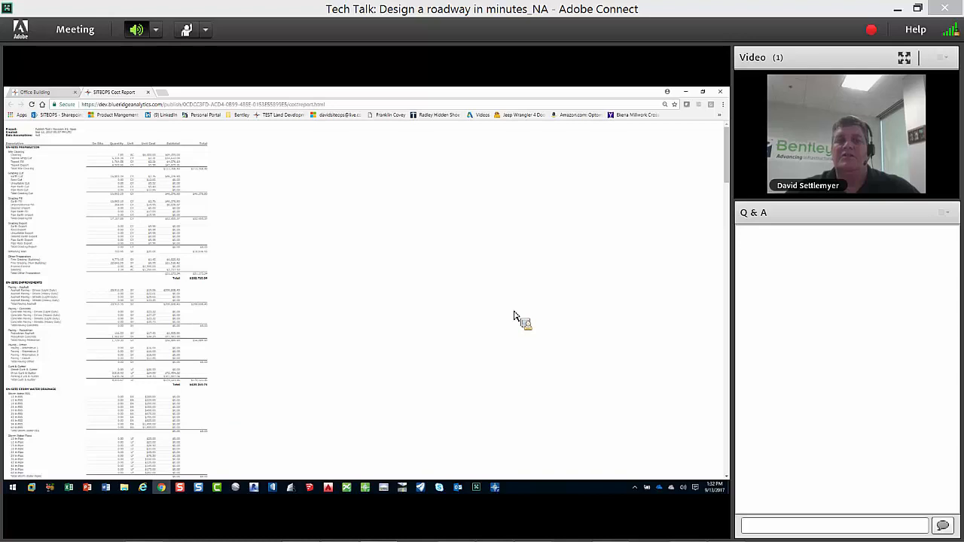
scroll(514, 316, "up", 1, "ctrl")
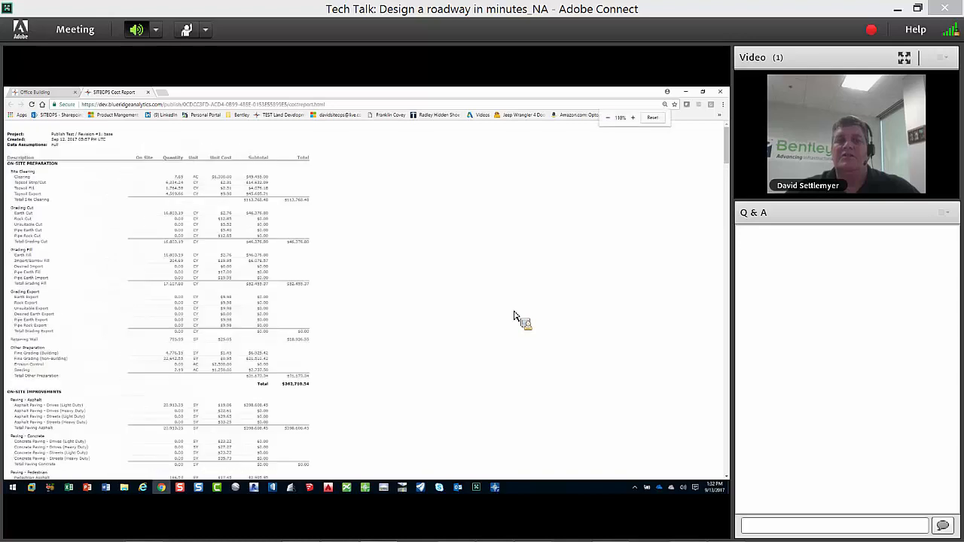
scroll(515, 316, "up", 1, "ctrl")
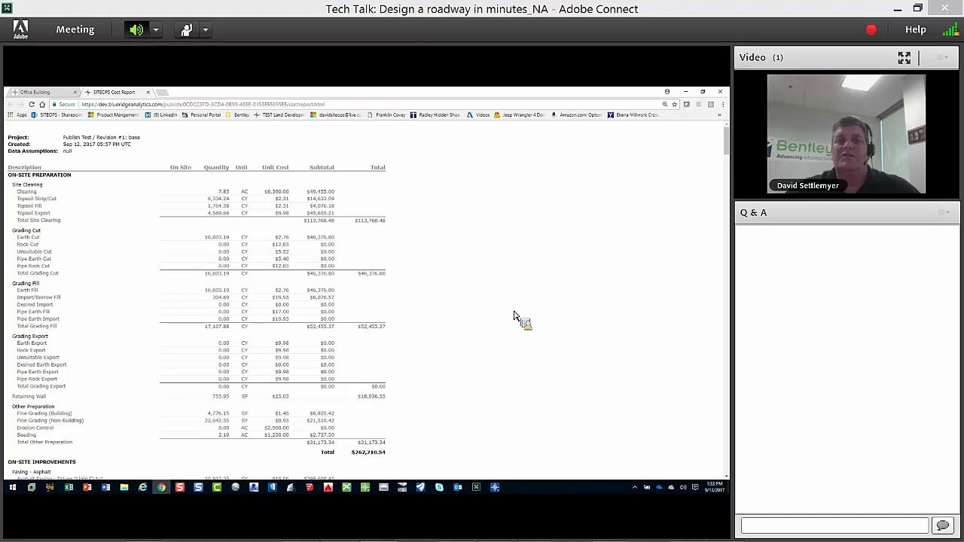
left_click(148, 92)
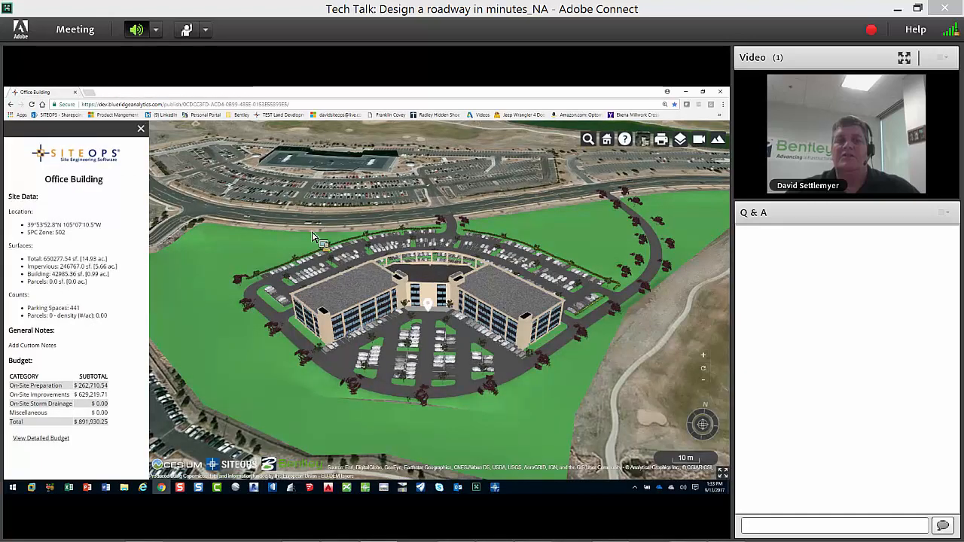
- Select the published page's web address, and examine the Office Building site within its surrounding landscape
left_click(232, 105)
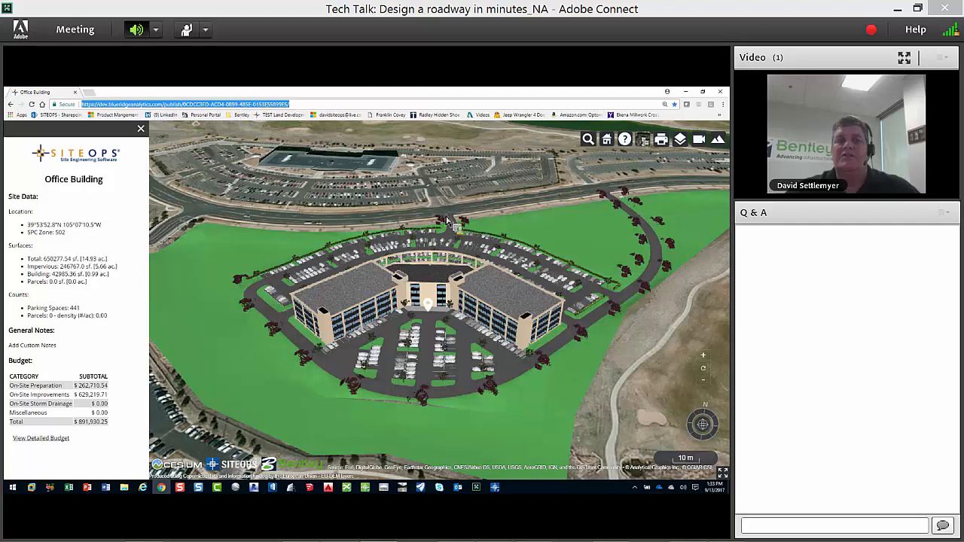
scroll(486, 213, "down", 3)
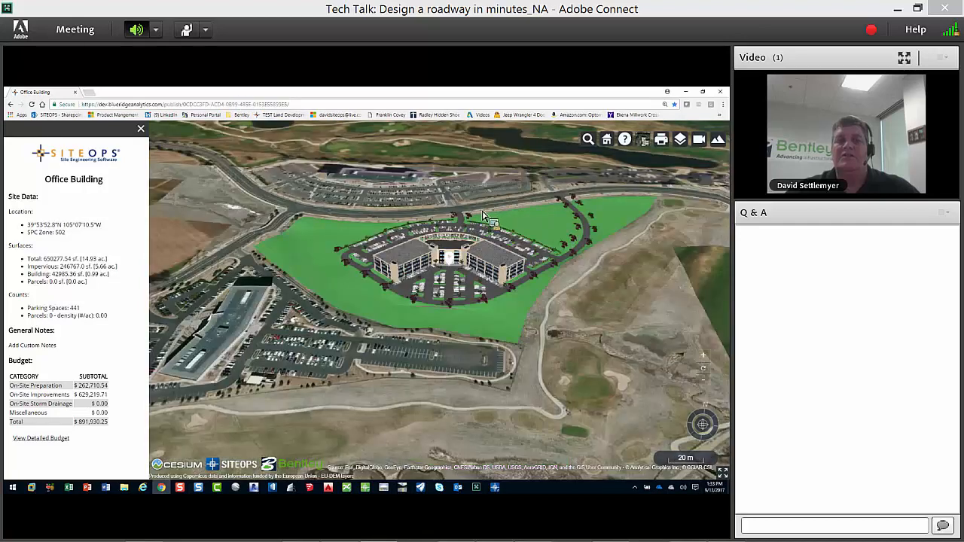
scroll(486, 214, "down", 3)
scroll(485, 217, "down", 3)
middle_click_drag(489, 230, 479, 266)
scroll(480, 266, "down", 3)
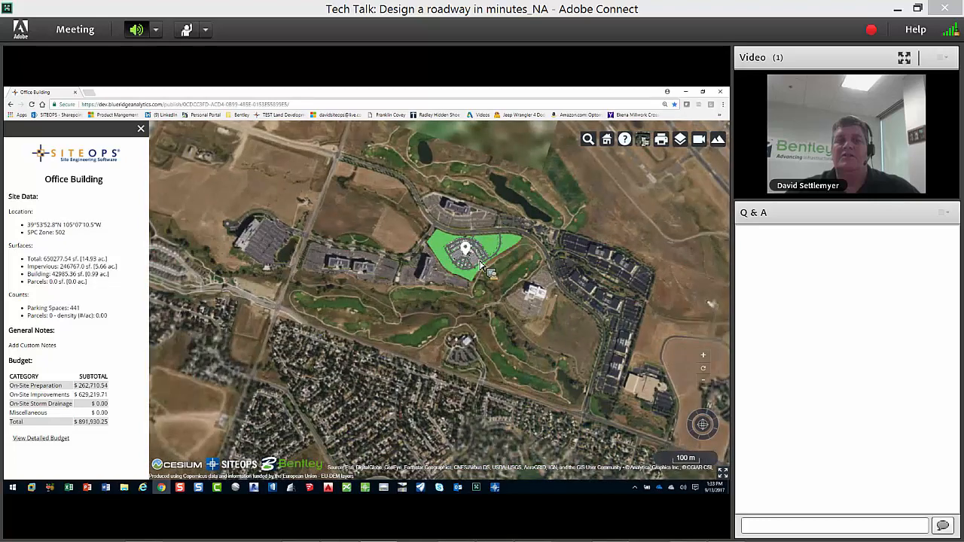
middle_click_drag(480, 210, 480, 202)
scroll(482, 208, "down", 3)
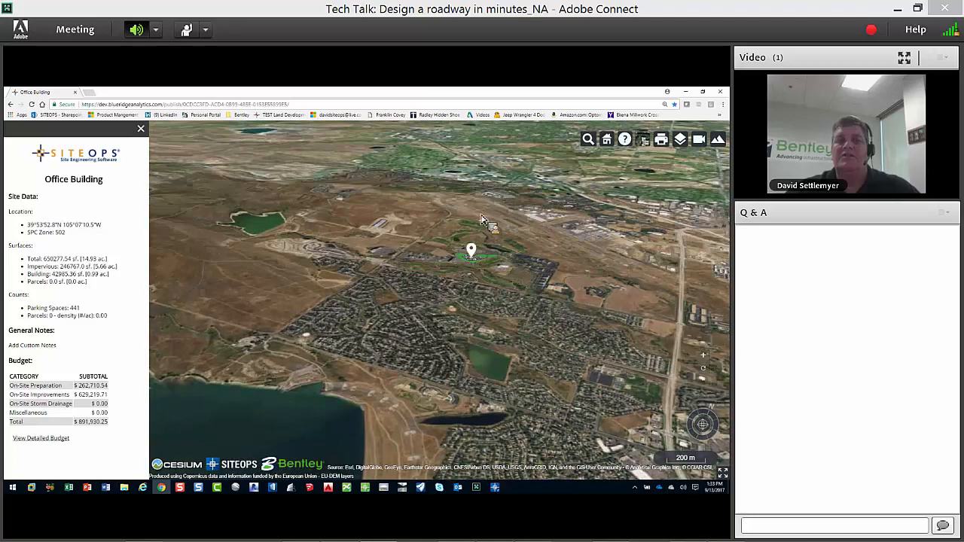
- Set the map imagery to Bing Maps Aerial and return to the home view of the Office Building site
middle_click_drag(520, 253, 633, 162)
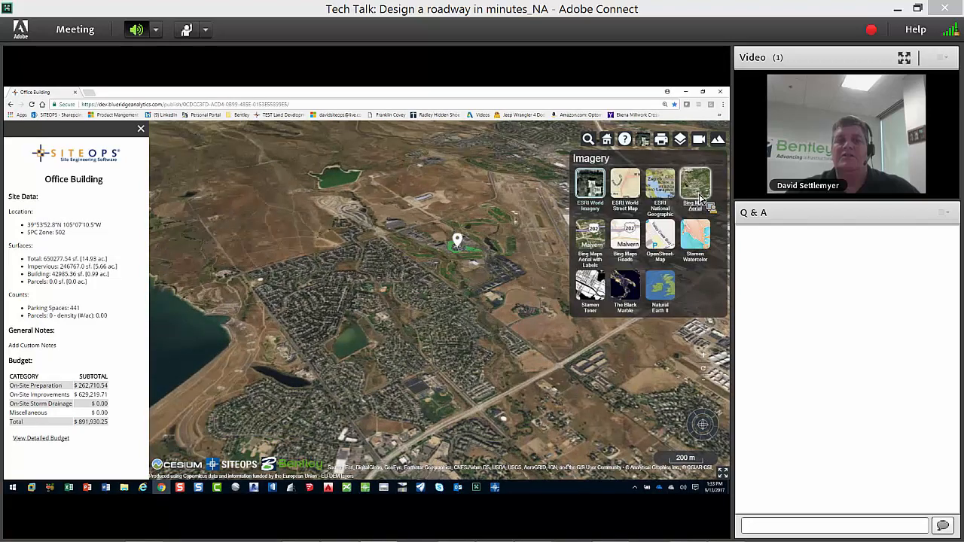
left_click(700, 198)
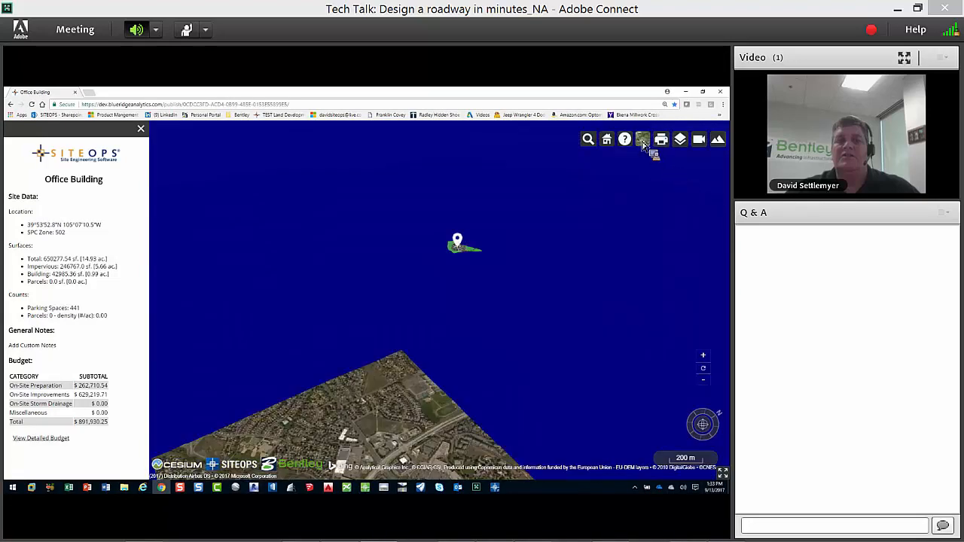
left_click(608, 140)
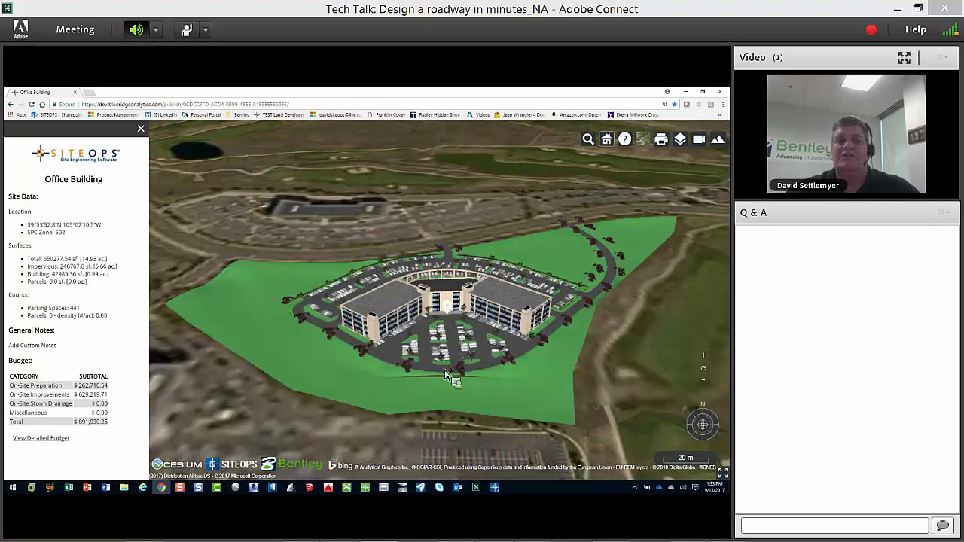
- Set the map imagery to Bing Maps Aerial with Labels and view the Office Building site among its surrounding streets
left_click(643, 139)
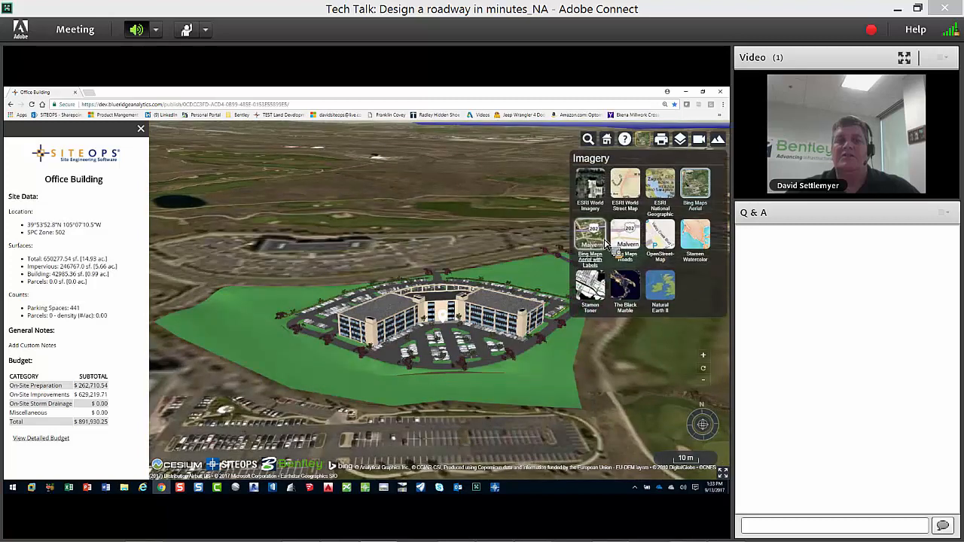
left_click(612, 249)
middle_click_drag(550, 323, 545, 362)
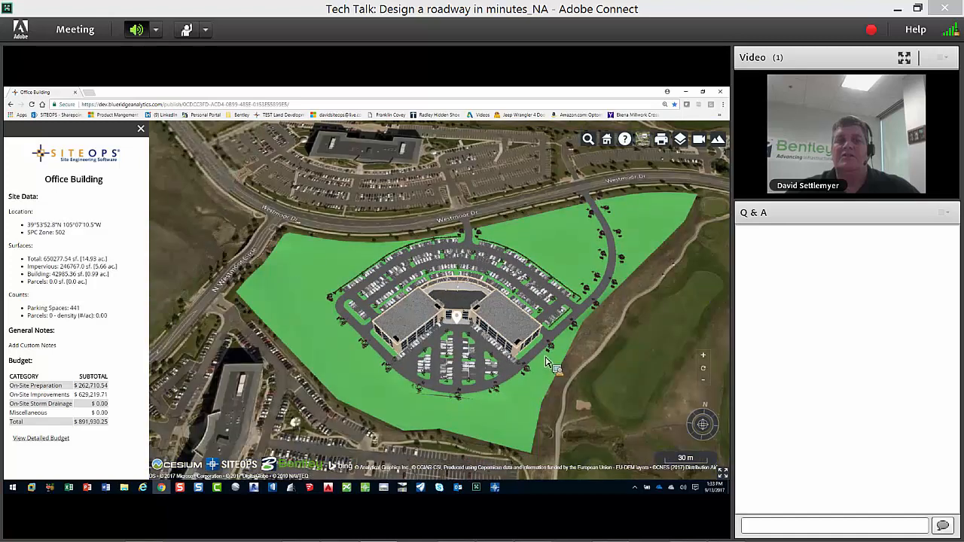
scroll(559, 360, "down", 2)
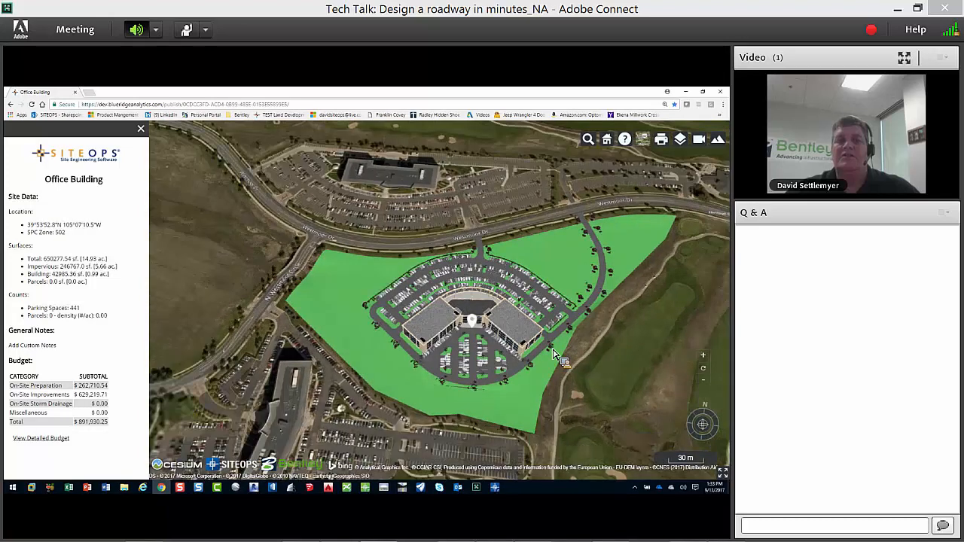
left_click_drag(563, 358, 544, 346)
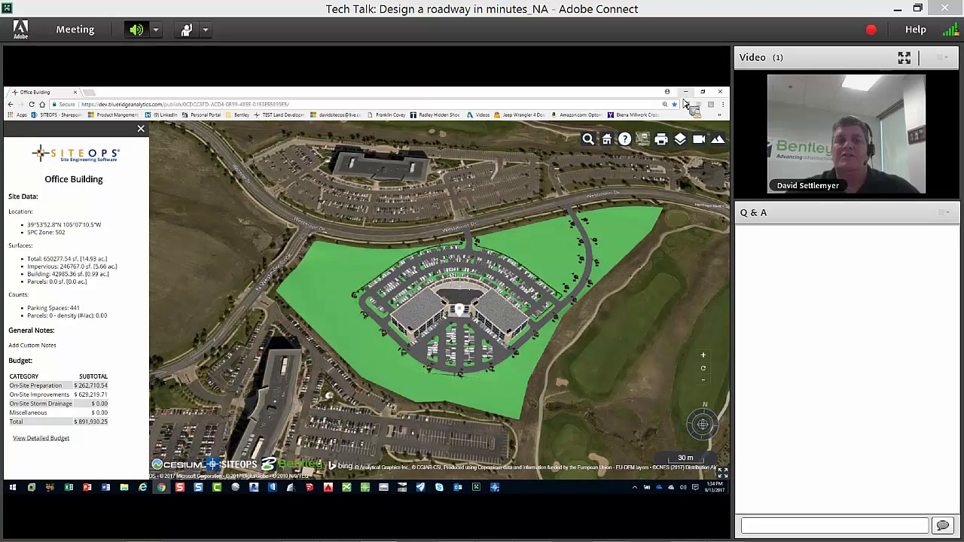
- Return to the SITEOPS basemap by way of the LumenRT scene and review the whole roadway and its grading tools
key("alt+Tab")
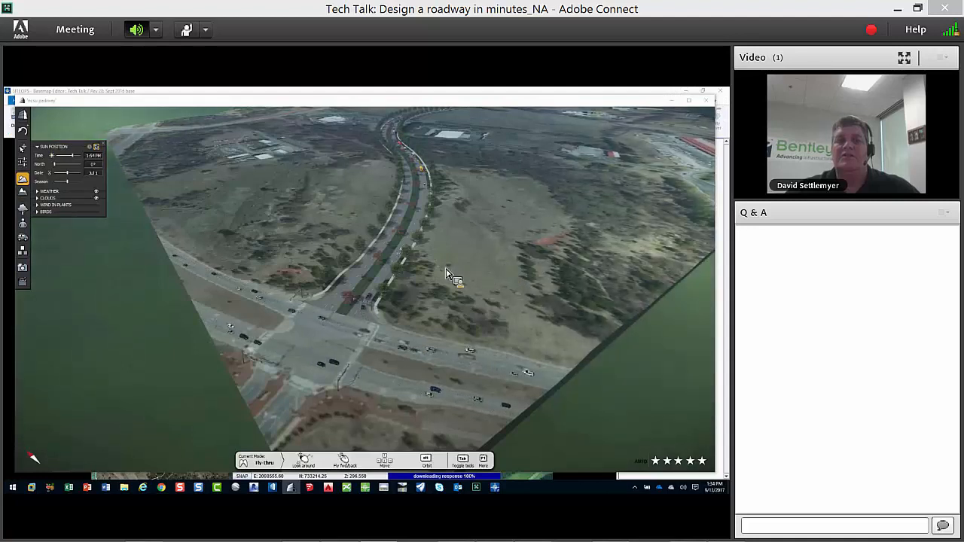
left_click_drag(404, 239, 422, 261)
left_click(669, 101)
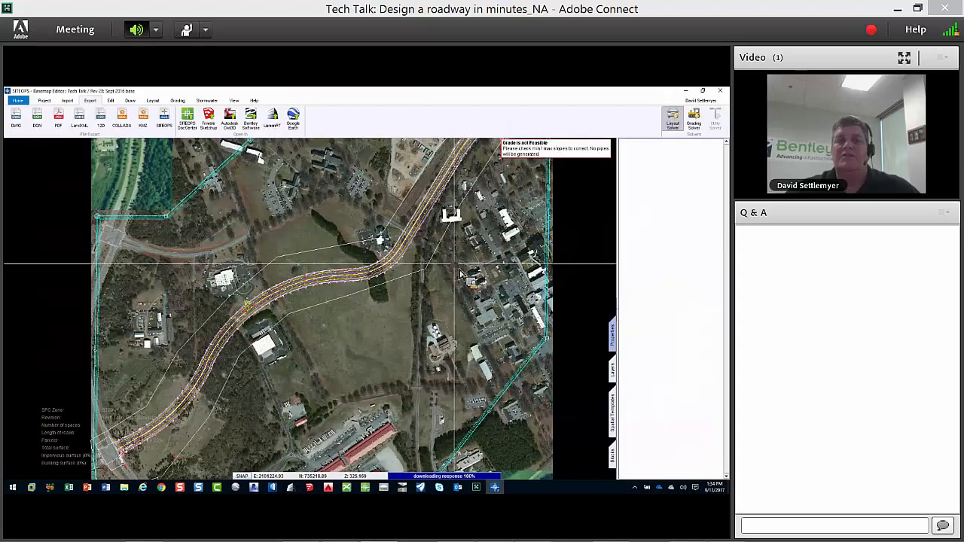
scroll(481, 270, "down", 1)
scroll(458, 294, "up", 1)
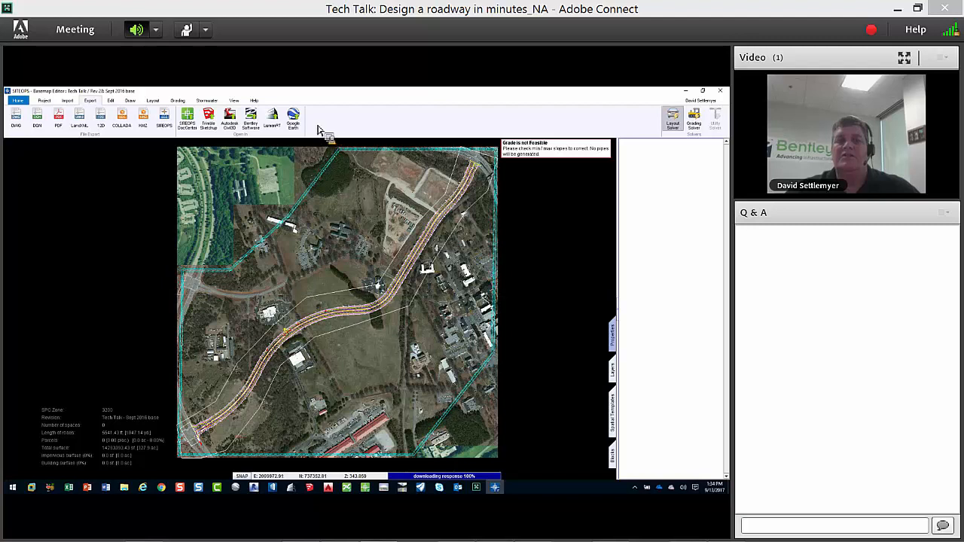
left_click(178, 101)
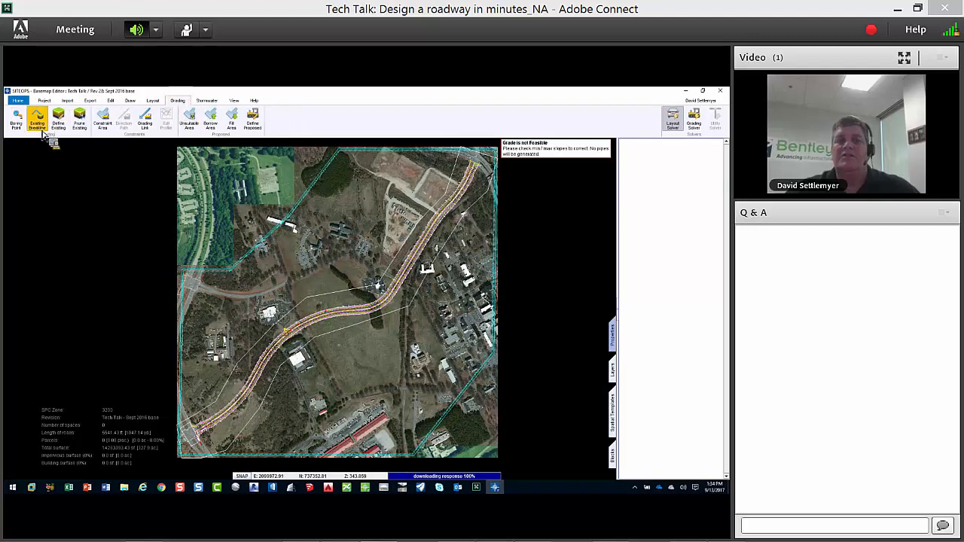
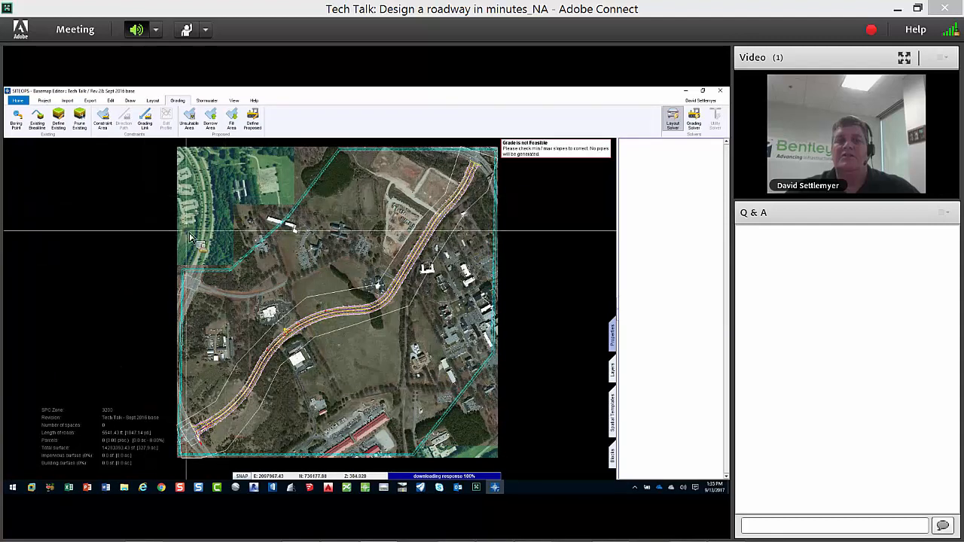
middle_click_drag(191, 238, 177, 232)
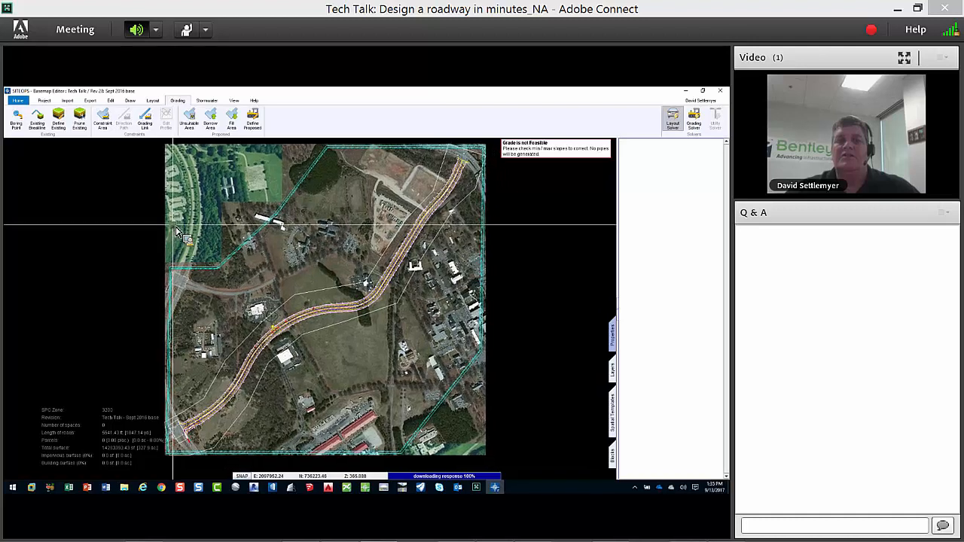
- Draw an irregular seven-sided parking lot area in the open field on the north side of the roadway bend
left_click(156, 104)
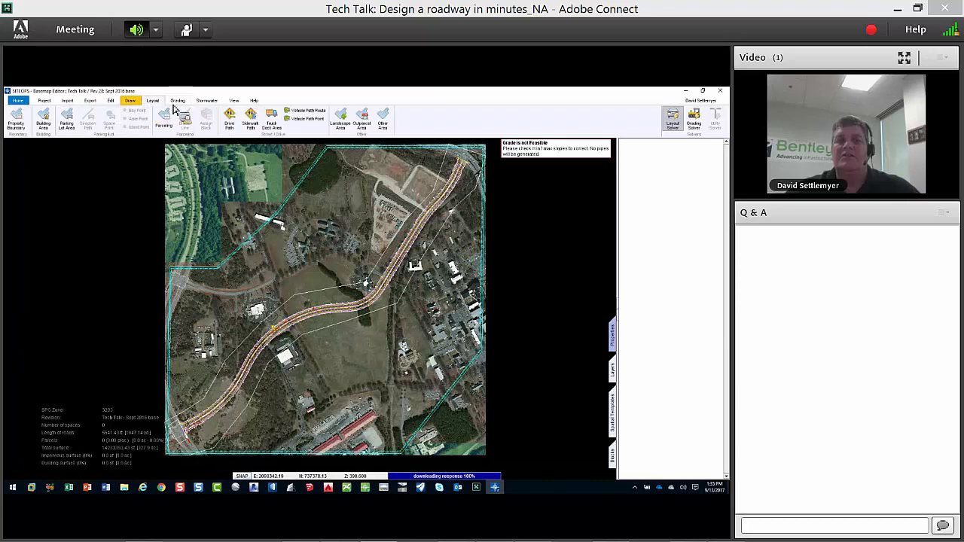
left_click(67, 119)
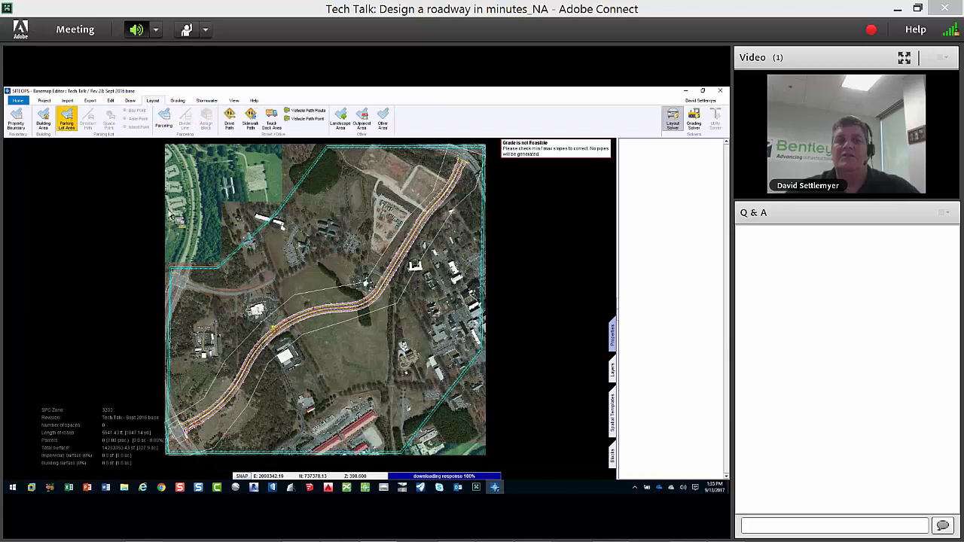
key("Escape")
scroll(278, 313, "up", 1)
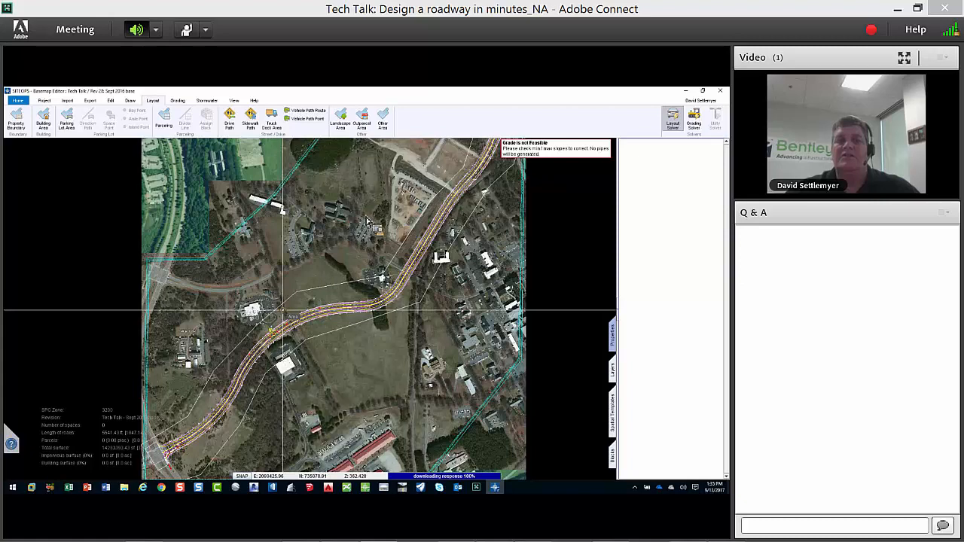
scroll(311, 296, "up", 3)
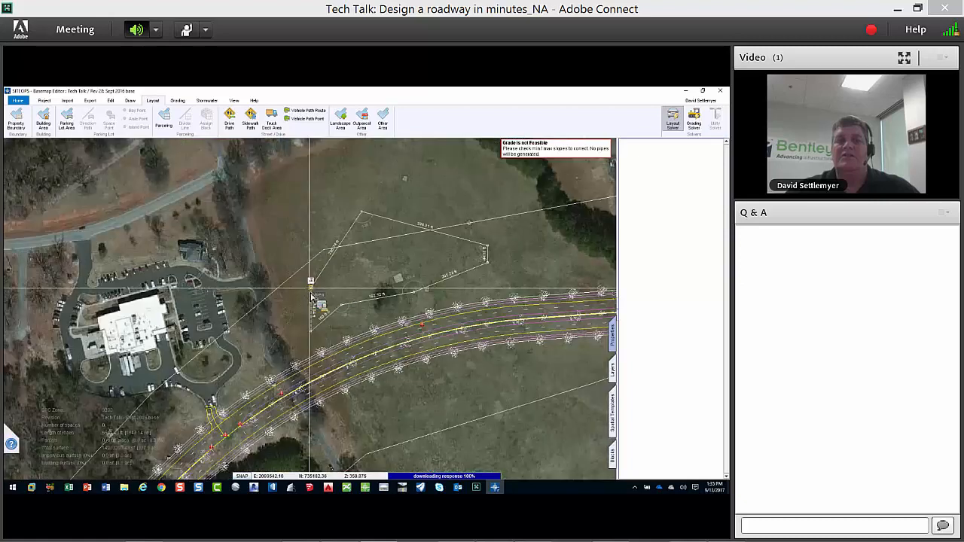
left_click(386, 260)
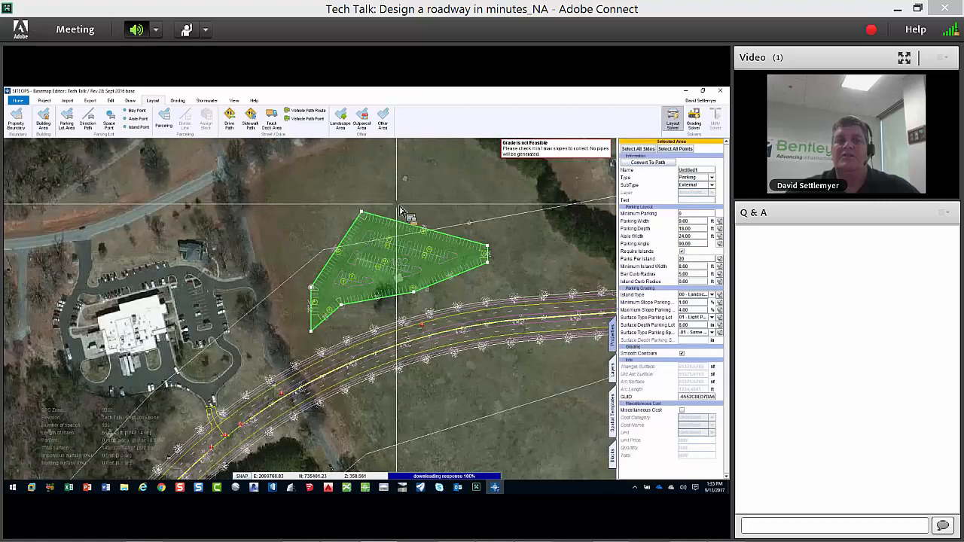
key("Escape")
- Connect the parking lot to the roadway centreline with a drive path, and move the lot's roadside edge closer to the road
left_click(229, 118)
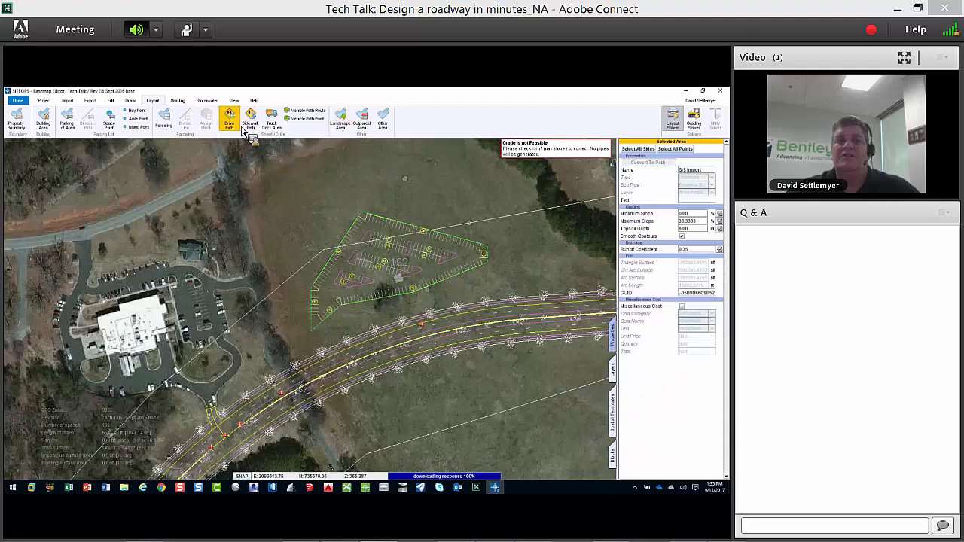
left_click(388, 298)
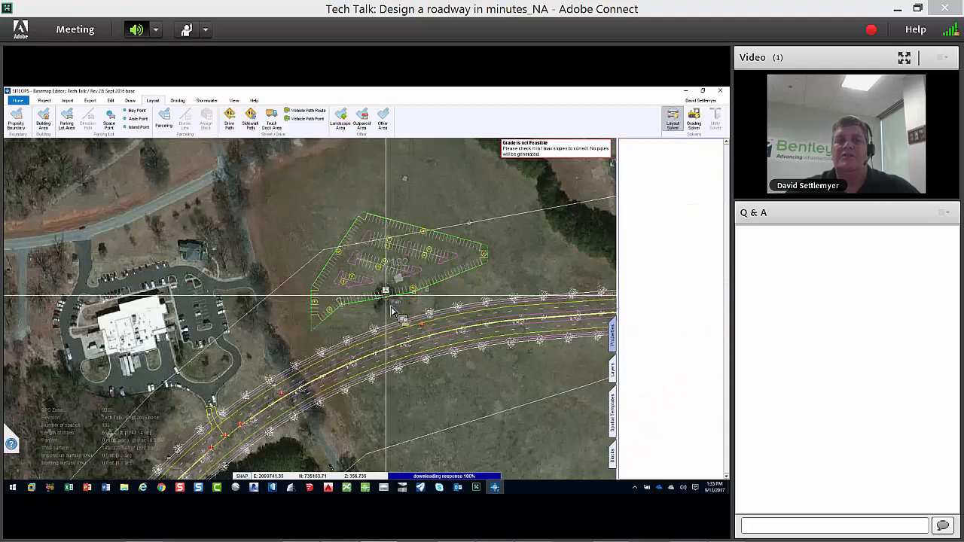
left_click(400, 342)
right_click(437, 302)
left_click(454, 309)
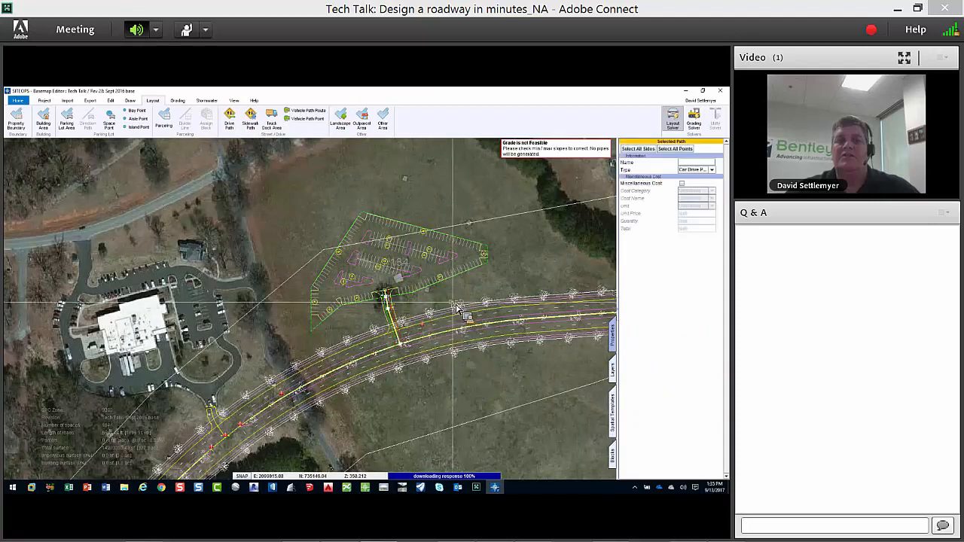
left_click(380, 305)
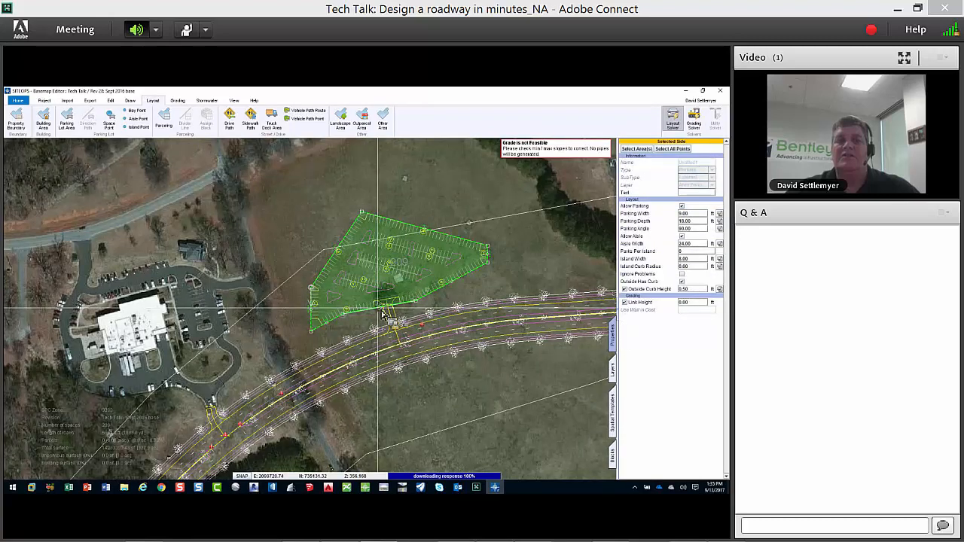
key("Escape")
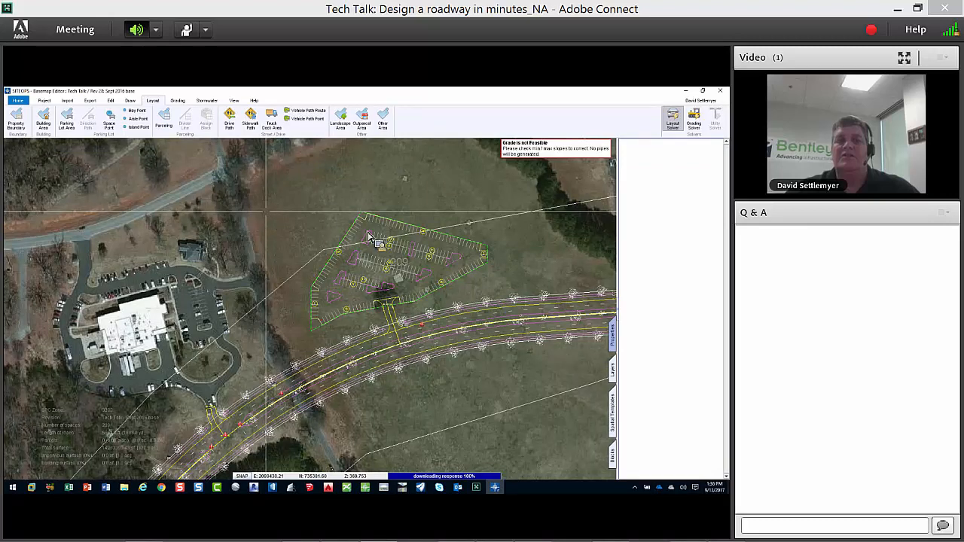
- Switch to LumenRT and bring the view down to street level behind the traffic at the S. Main sign
scroll(295, 230, "down", 1)
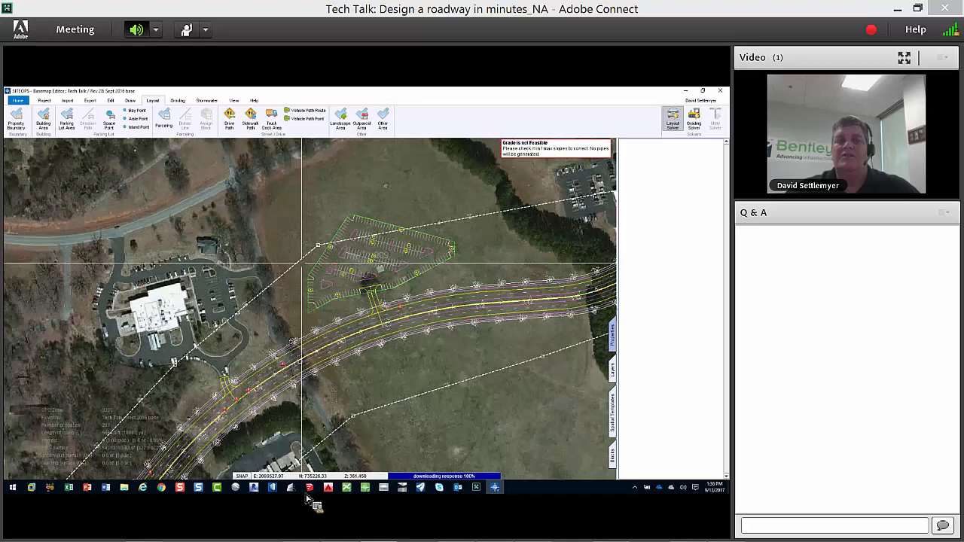
left_click(298, 489)
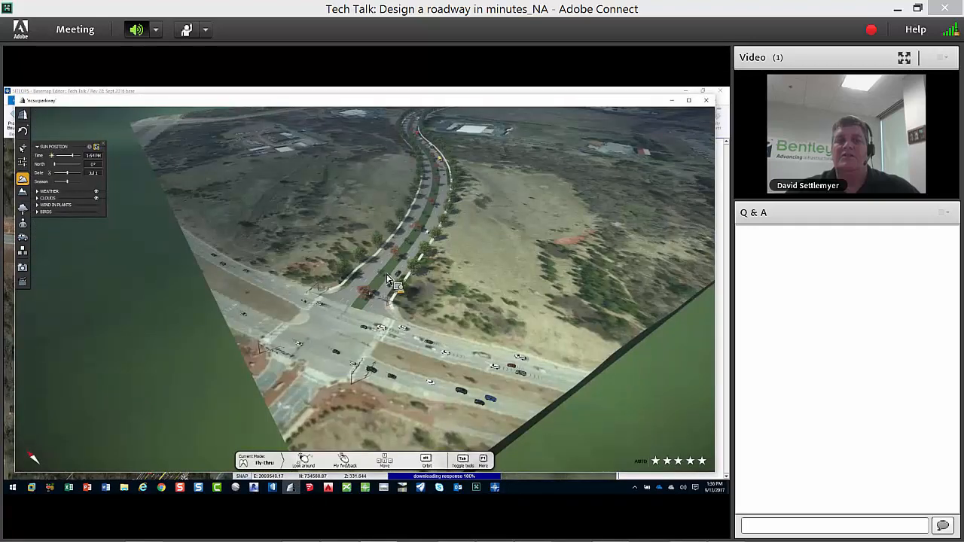
key("alt")
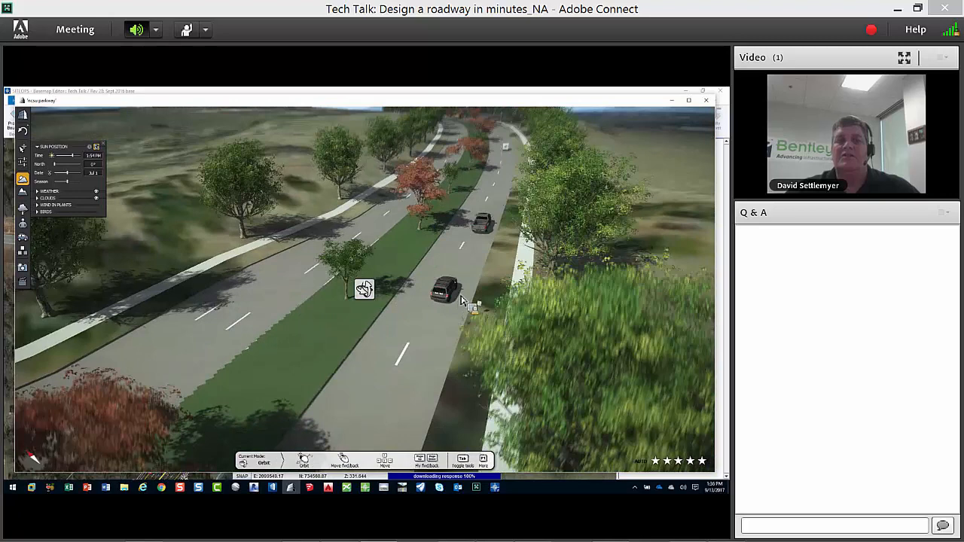
key("alt")
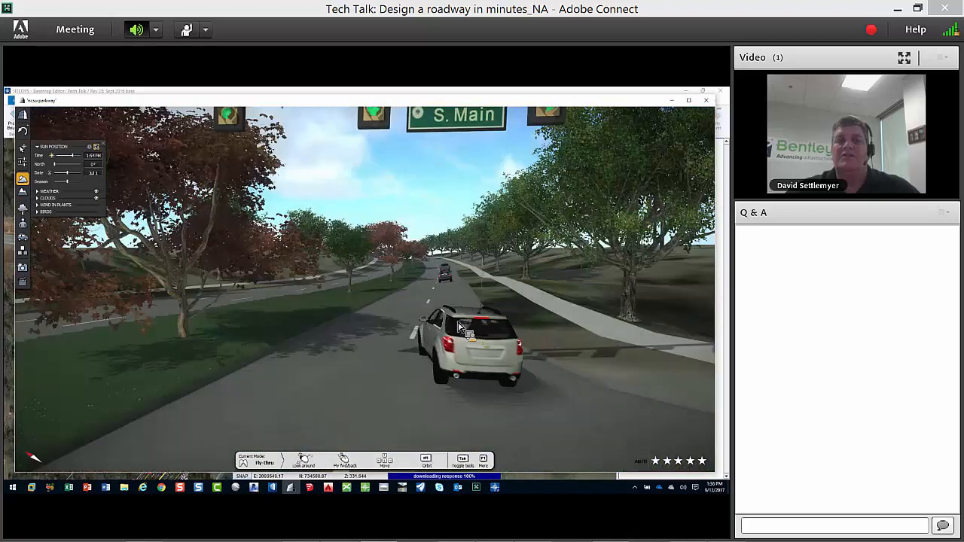
- Create a movie clip starting at the S. Main street view, with a second keyframe farther along the median-divided roadway
left_click(22, 281)
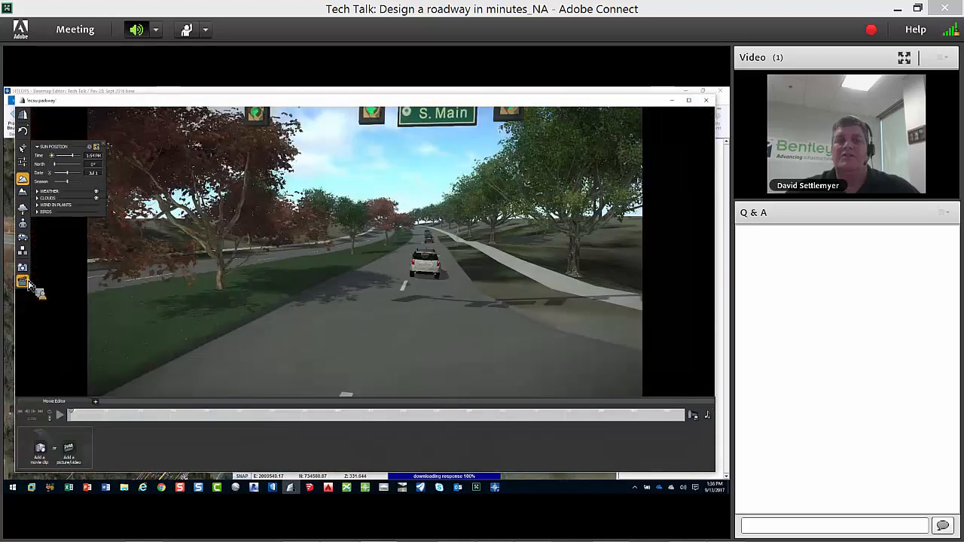
left_click(41, 449)
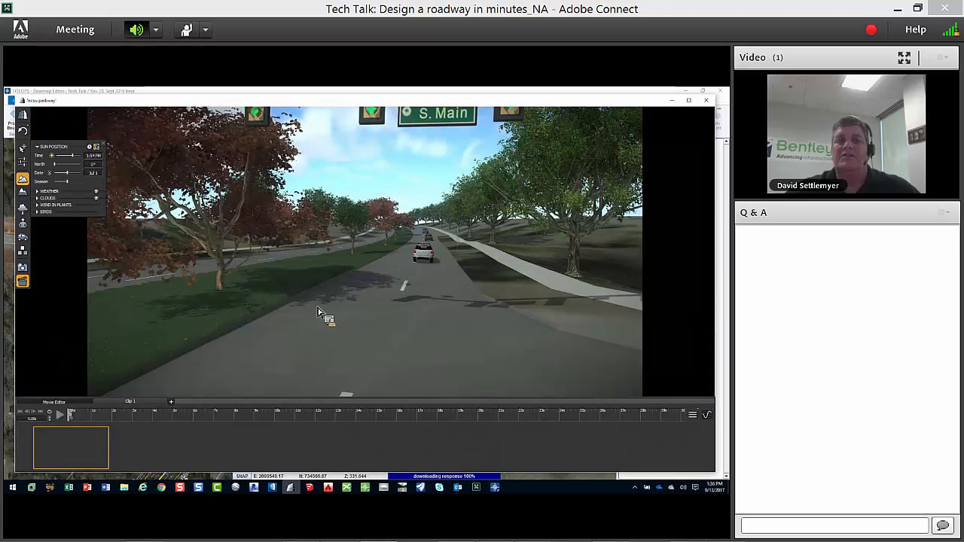
middle_click_drag(471, 170, 384, 250)
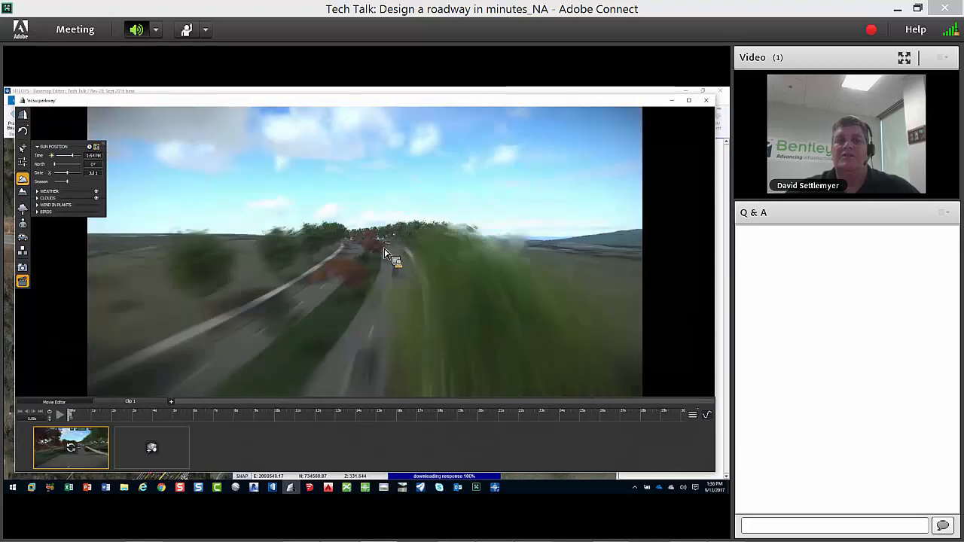
scroll(385, 253, "up", 4)
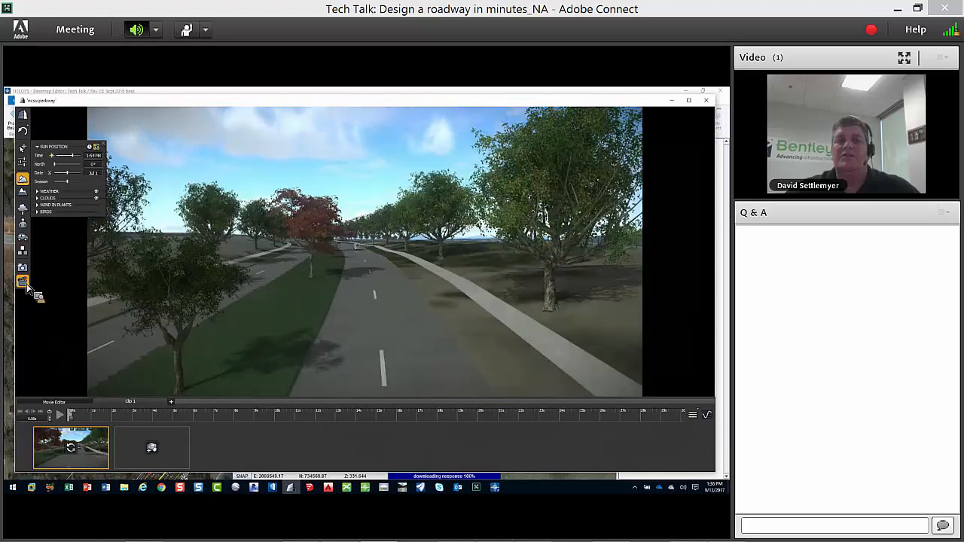
left_click(152, 449)
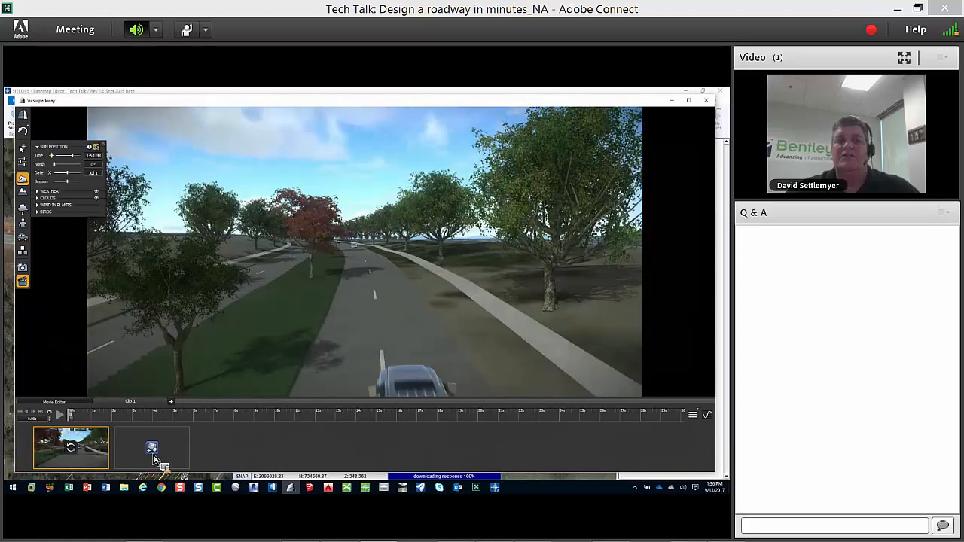
- Play back the roadway movie clip and leave the movie editor for the SITEOPS basemap
left_click(59, 419)
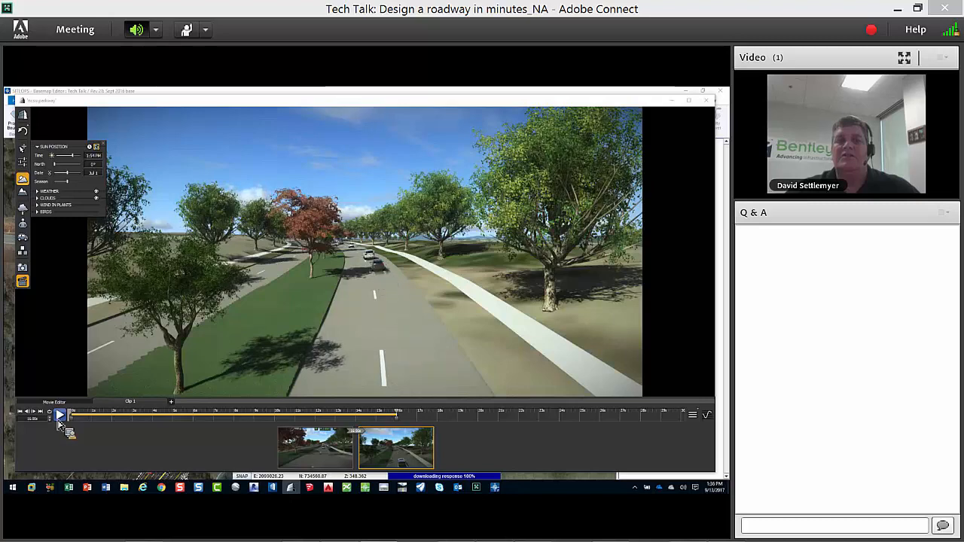
left_click(31, 285)
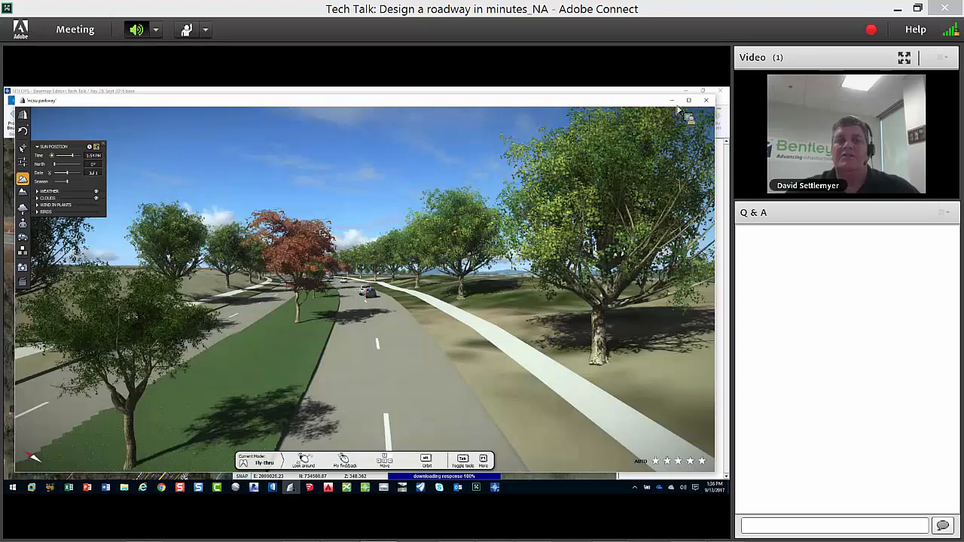
key("alt+Tab")
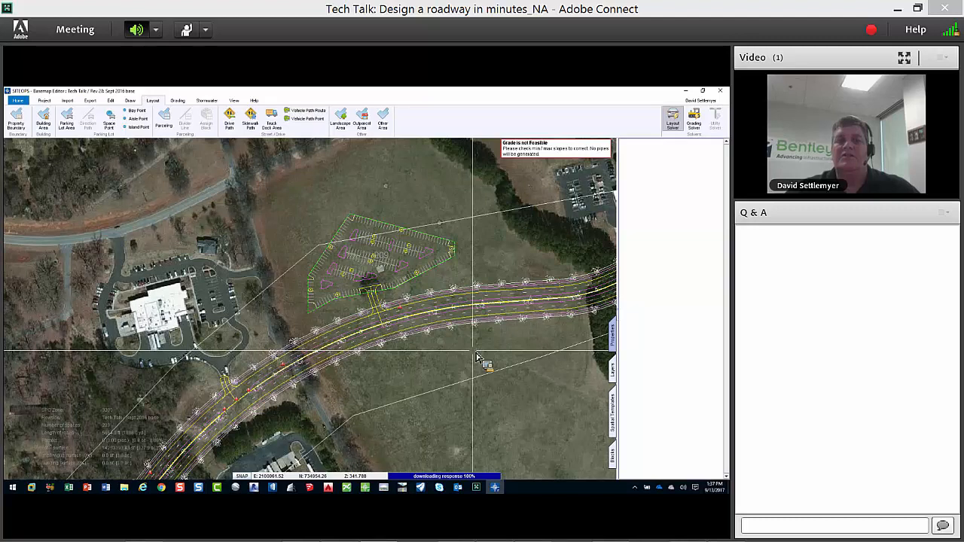
- Switch back to LumenRT and open its settings at the navigation options
left_click(292, 487)
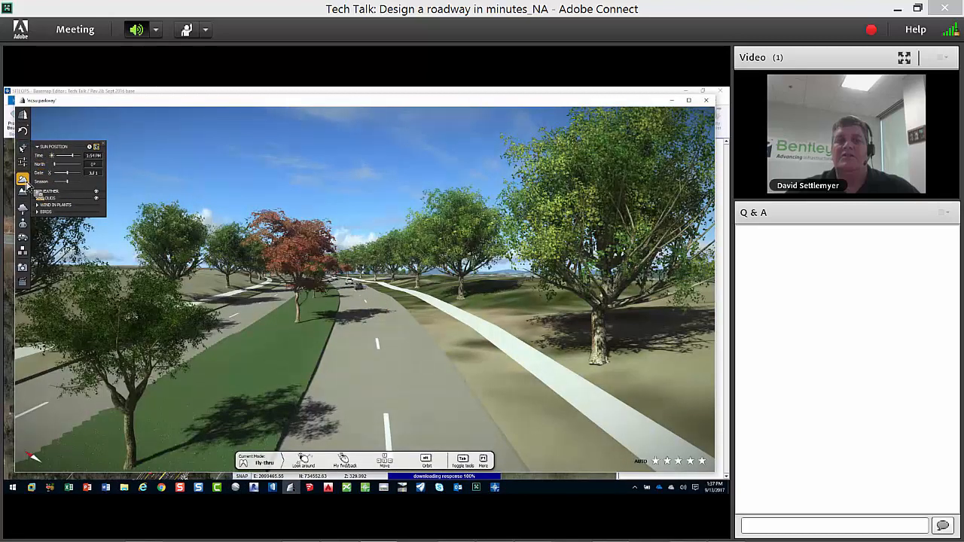
left_click(25, 118)
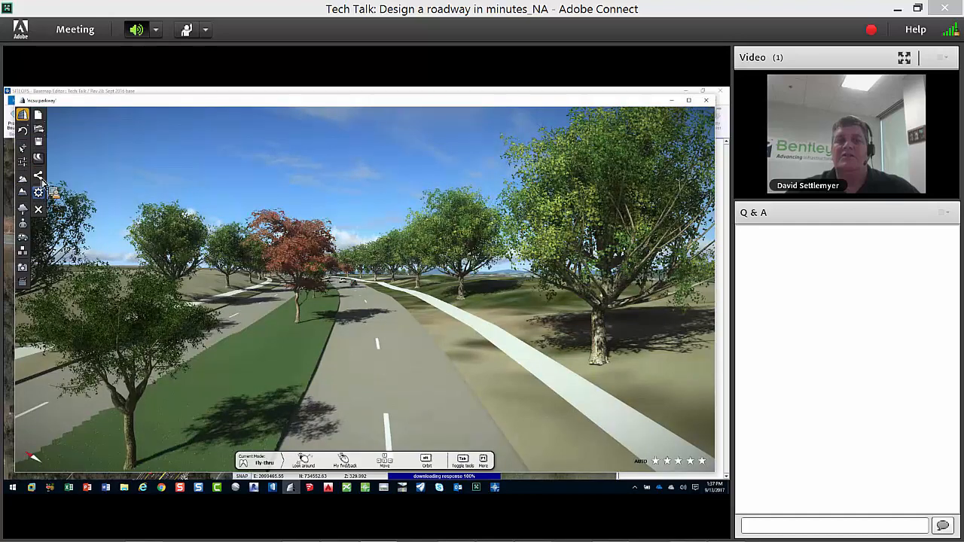
left_click(38, 192)
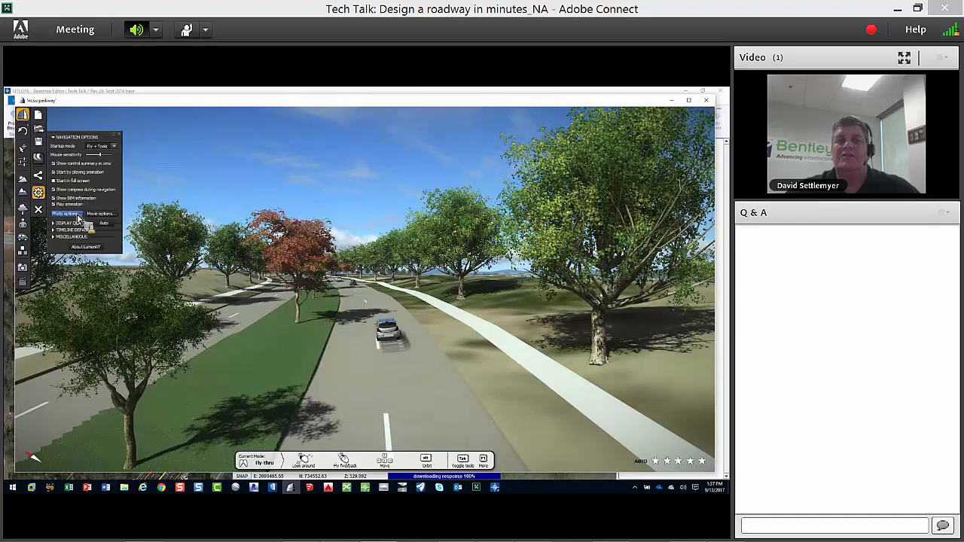
- Review the photo options and the streaming and publishing options, and close the settings
left_click(76, 215)
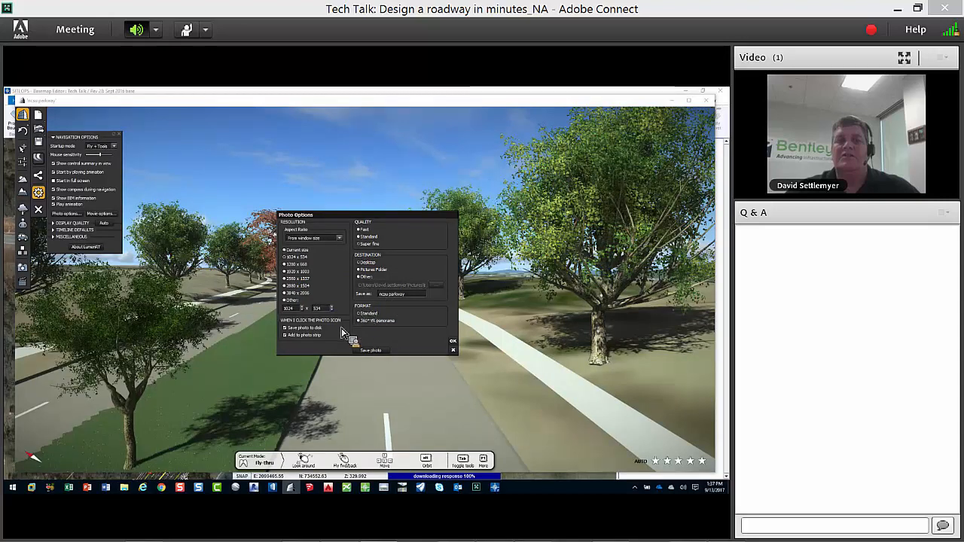
left_click(453, 350)
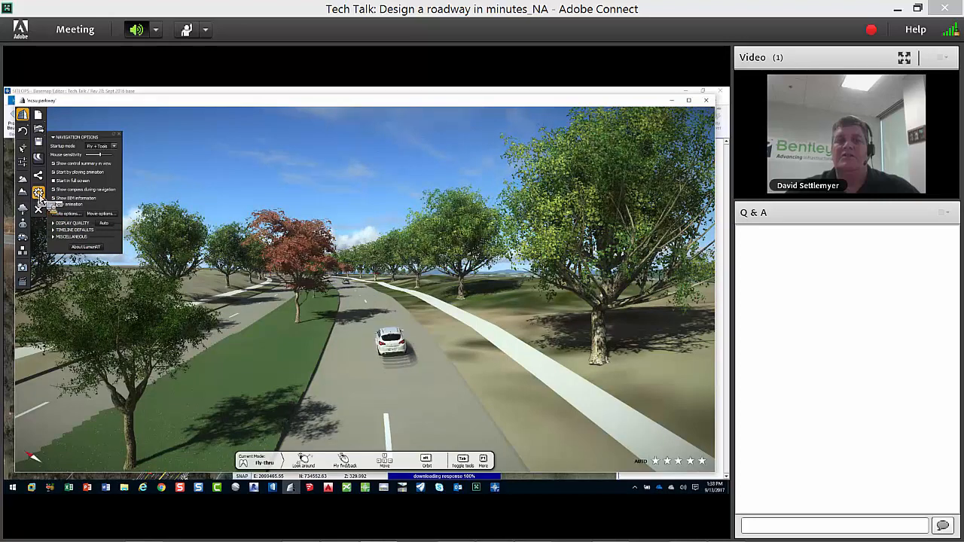
left_click(41, 180)
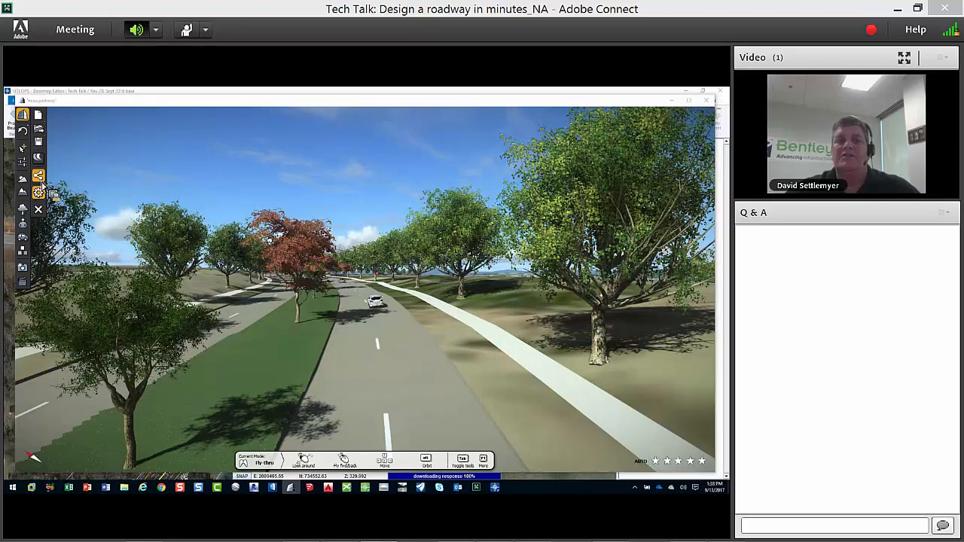
left_click(42, 184)
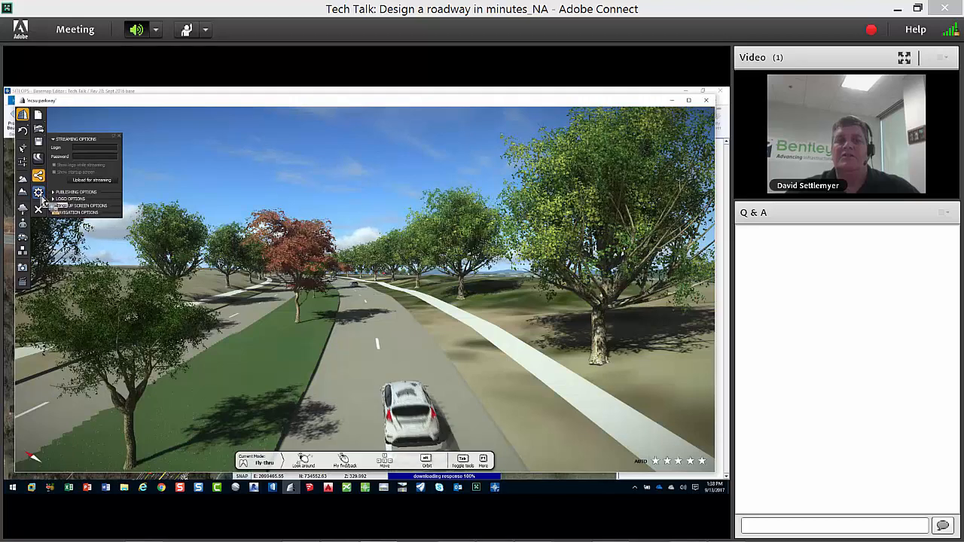
left_click(39, 193)
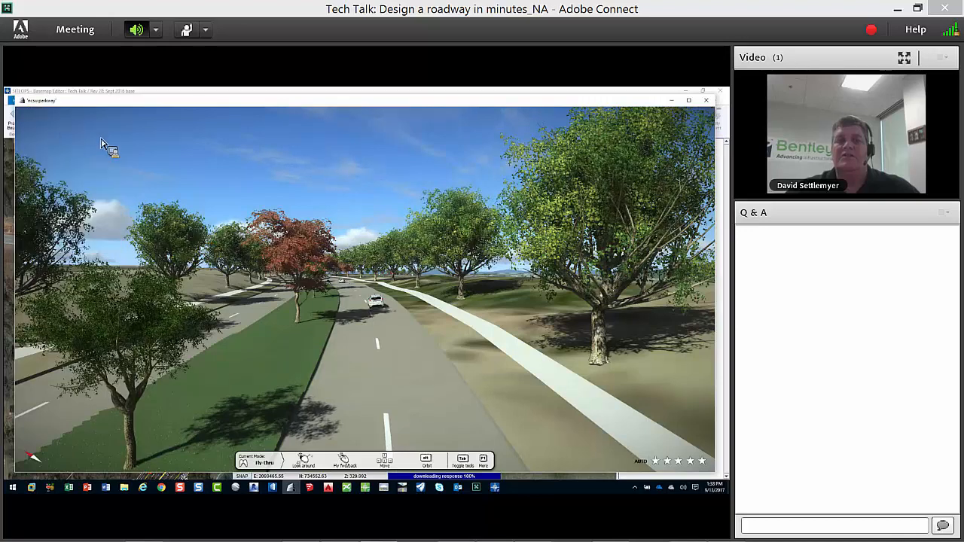
- Examine the tree-lined roadway from the air back to the signalized intersection, and return to the SITEOPS basemap
key("alt")
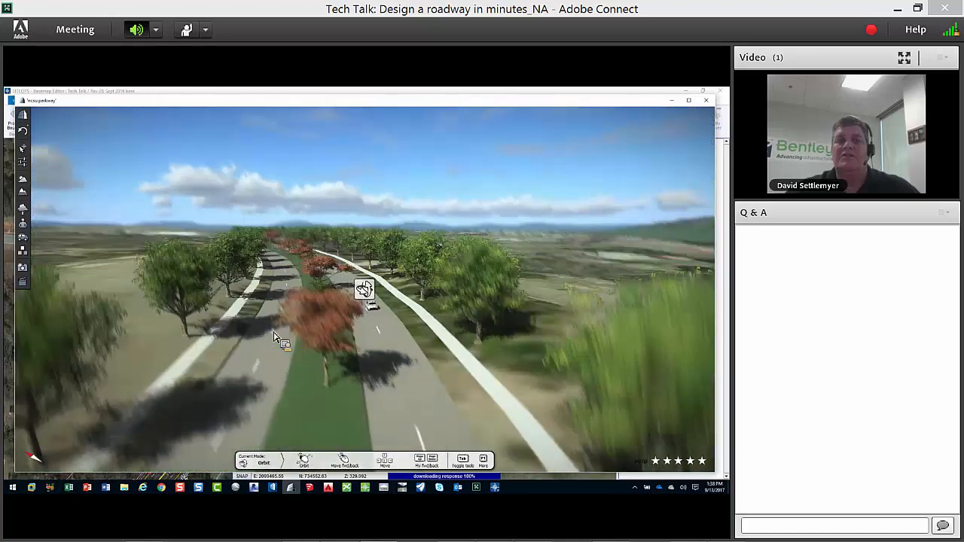
left_click_drag(274, 336, 293, 254, "alt")
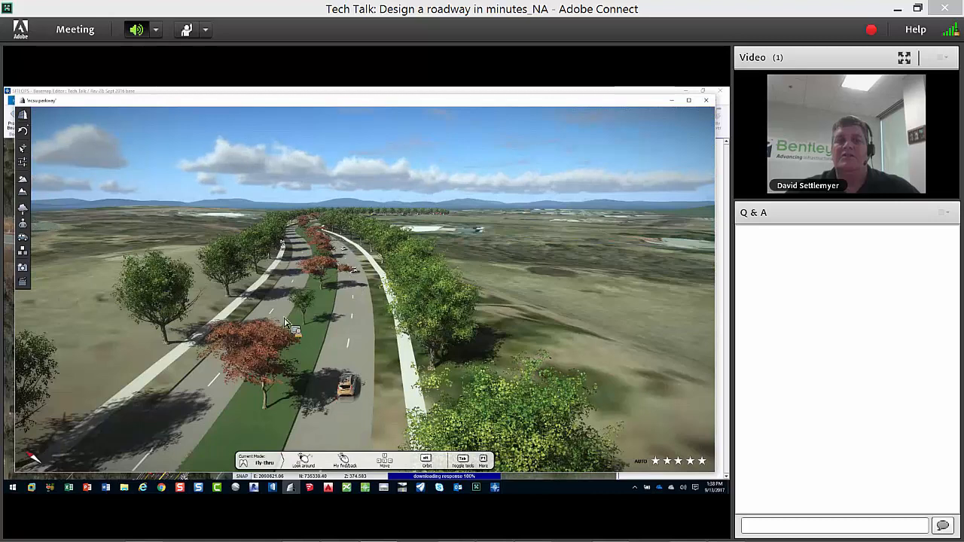
key("alt")
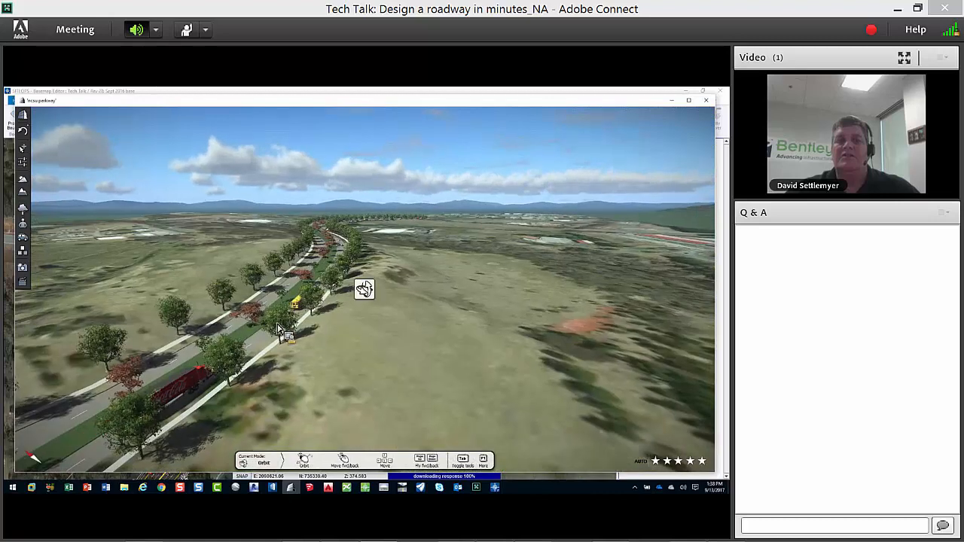
key("alt")
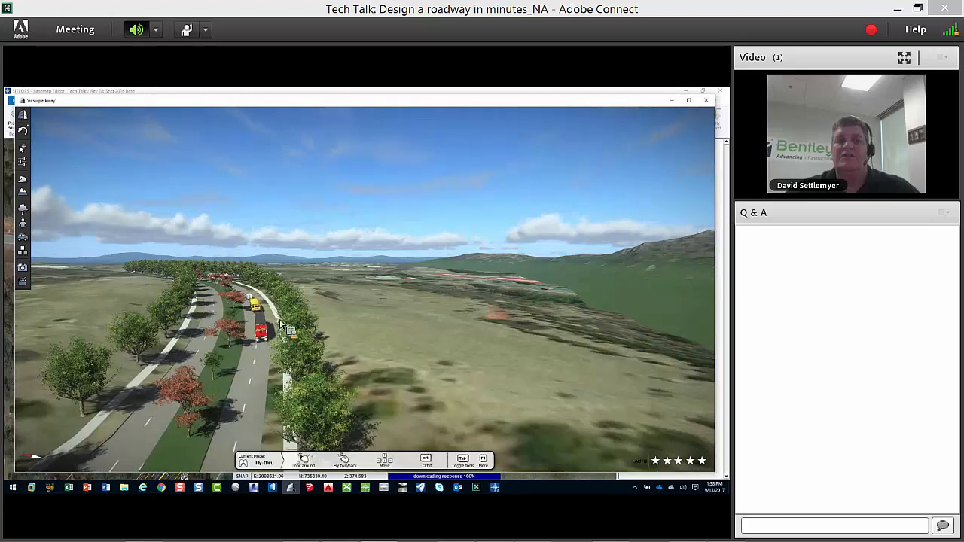
scroll(345, 261, "down", 3)
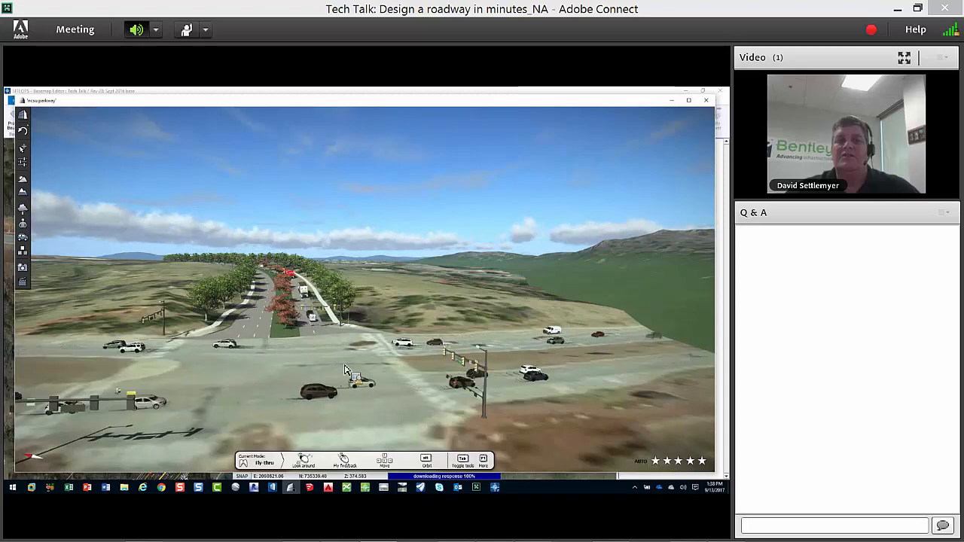
left_click(673, 102)
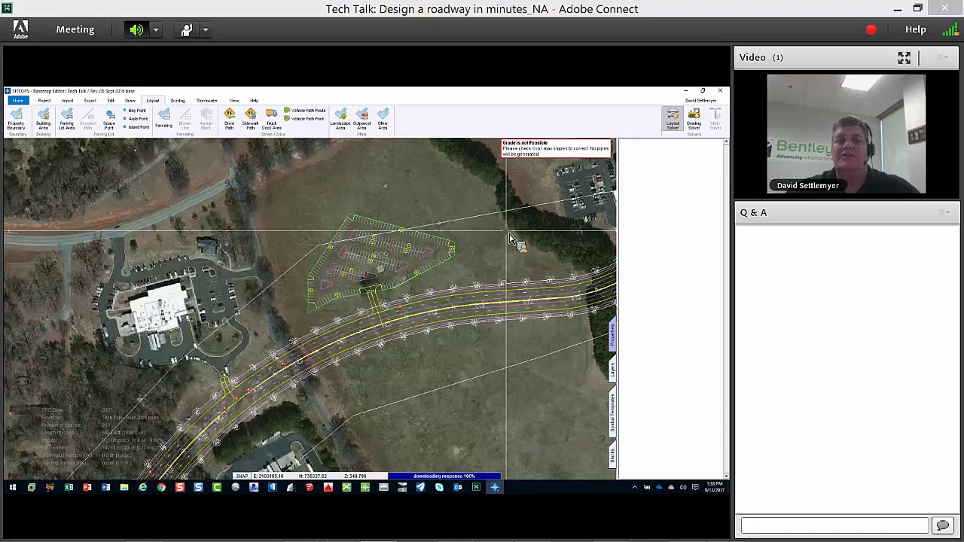
- In LumenRT, draw a two-lane traffic path along one side of the median up to the intersection and start its traffic
left_click(292, 489)
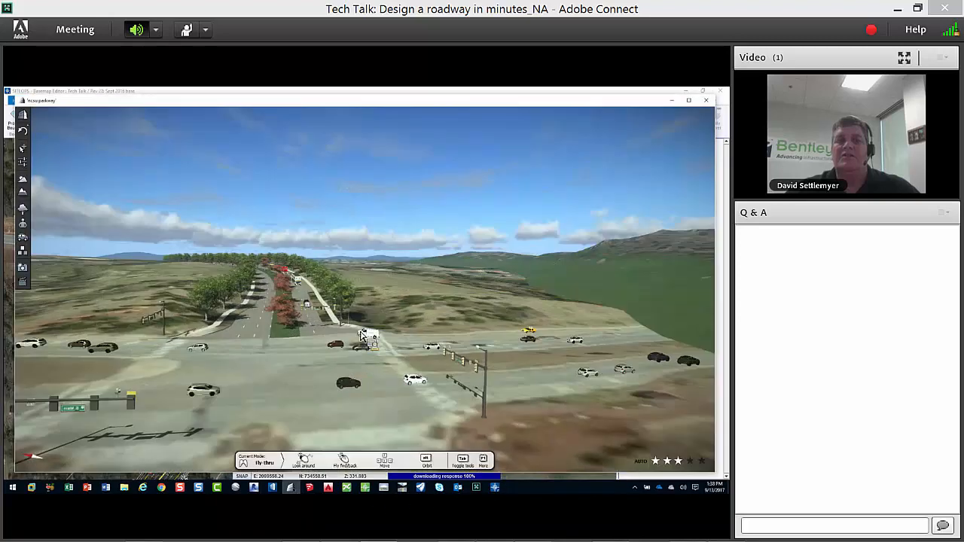
left_click_drag(362, 335, 227, 273, "alt")
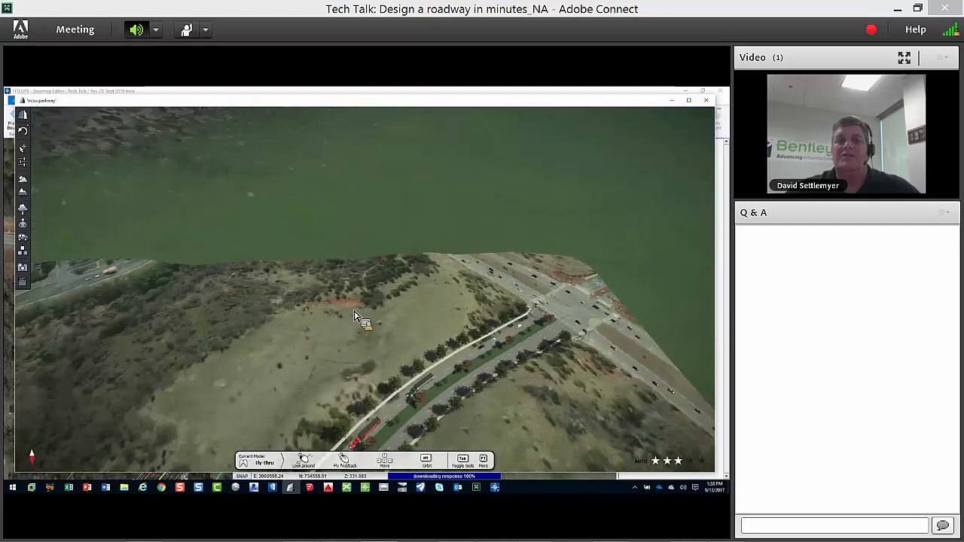
left_click_drag(354, 316, 449, 352, "alt")
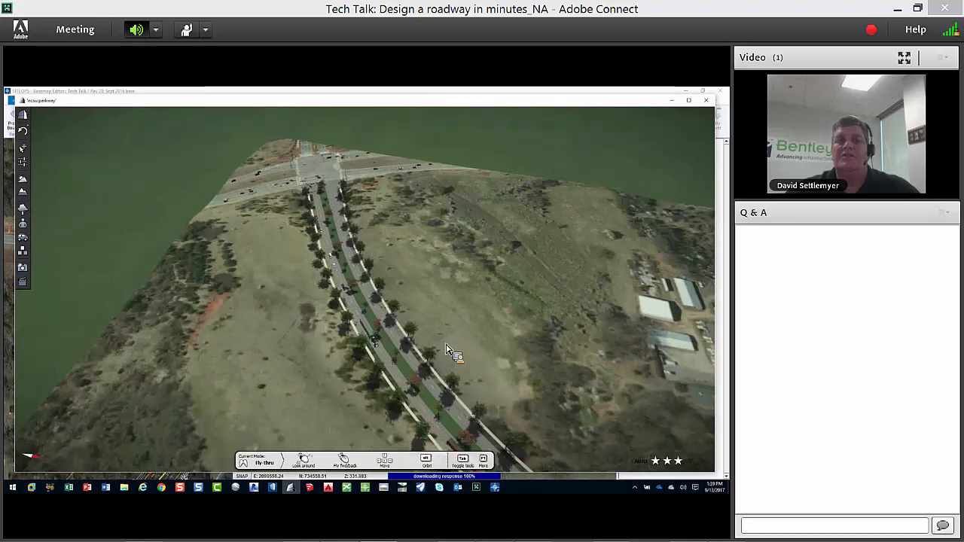
left_click(26, 239)
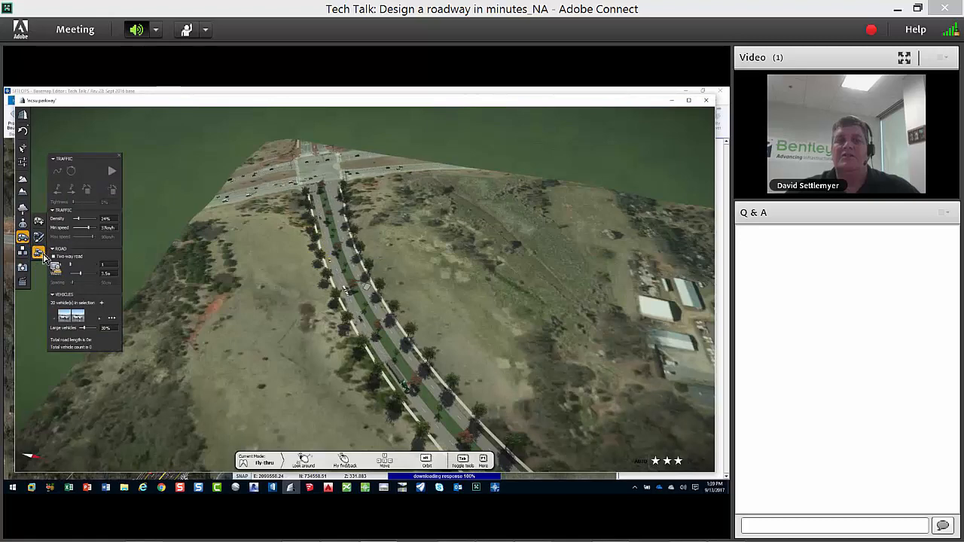
scroll(372, 306, "down", 3)
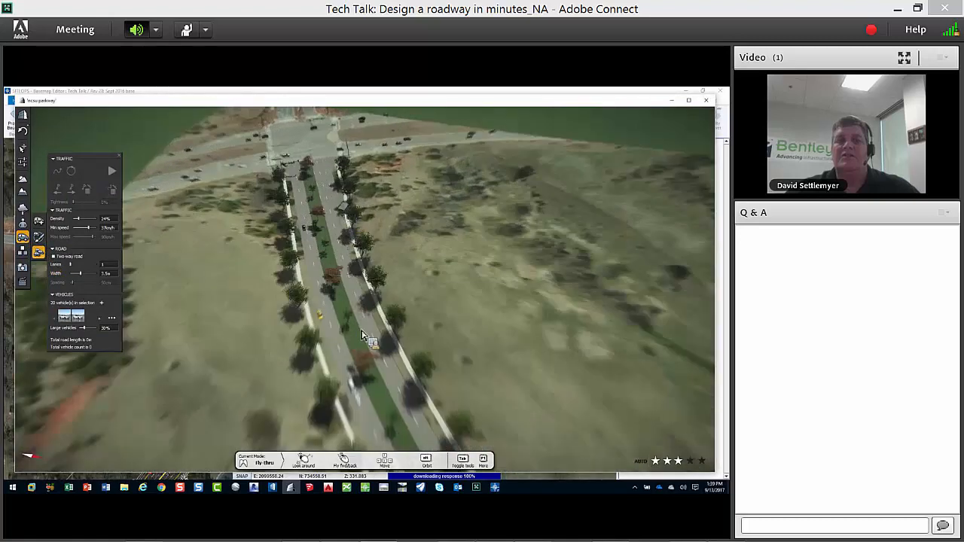
scroll(385, 385, "down", 3)
mouse_move(383, 389)
left_mouse_down()
mouse_move(316, 145)
mouse_move(329, 156)
mouse_move(308, 143)
left_mouse_up()
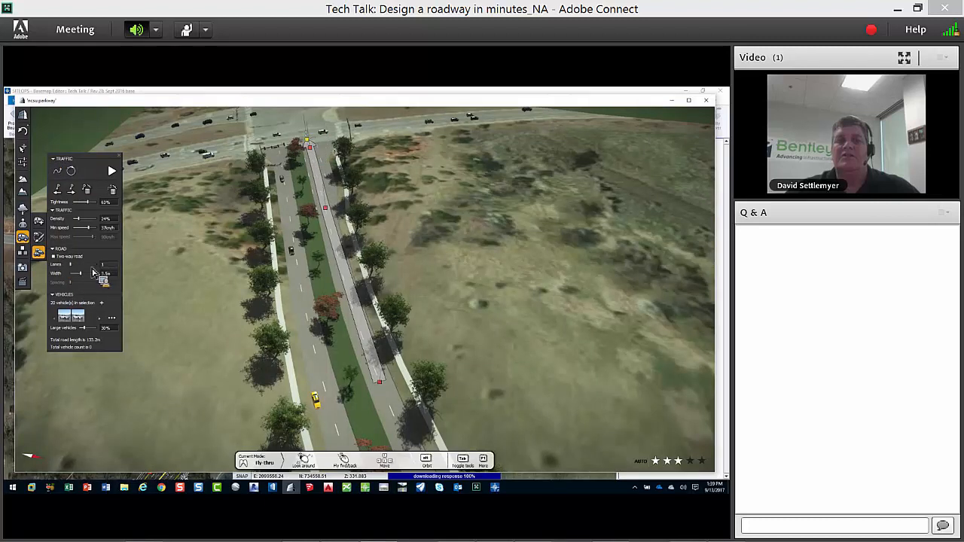
left_click(76, 265)
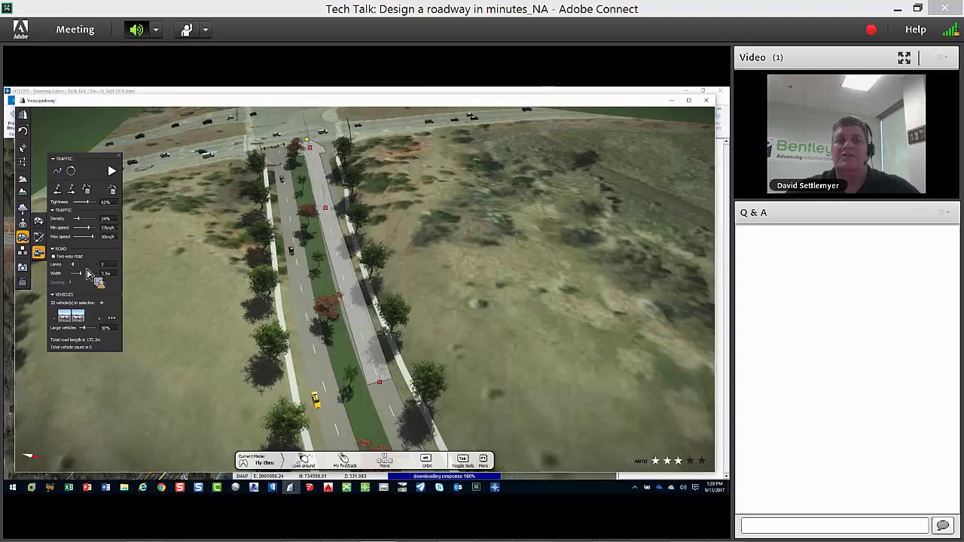
left_click(112, 172)
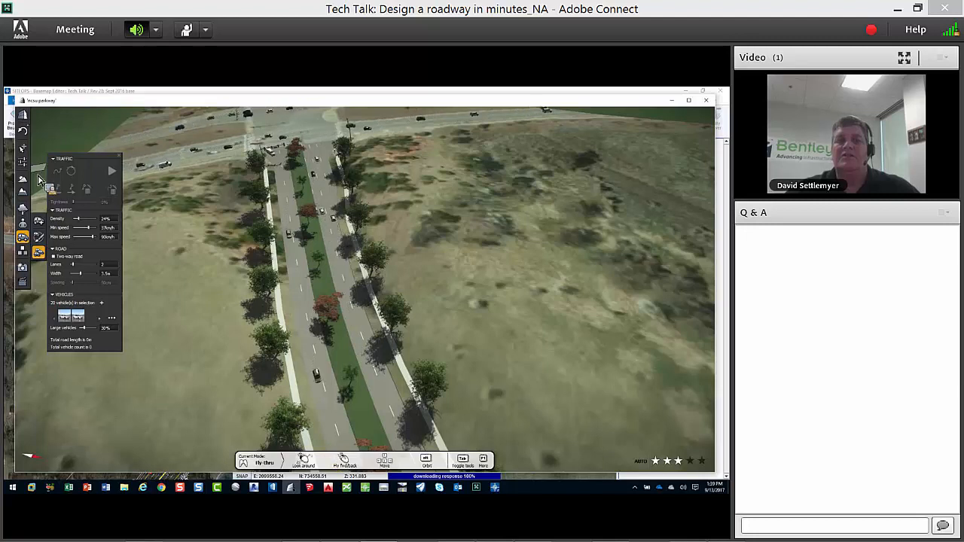
- Set the traffic density to 69%, review the available car, transportation and truck models, and leave the traffic tools
left_click(88, 219)
left_click(111, 317)
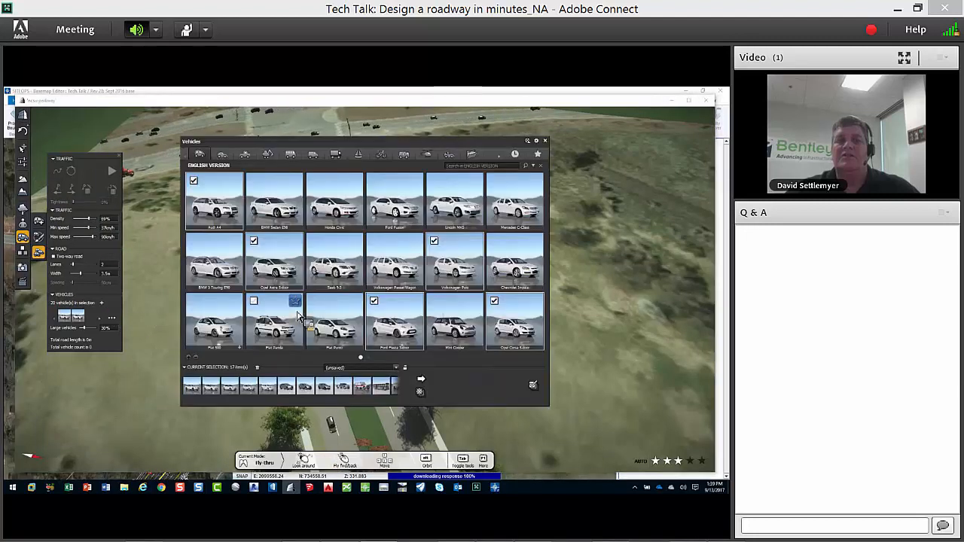
left_click(269, 154)
left_click(291, 155)
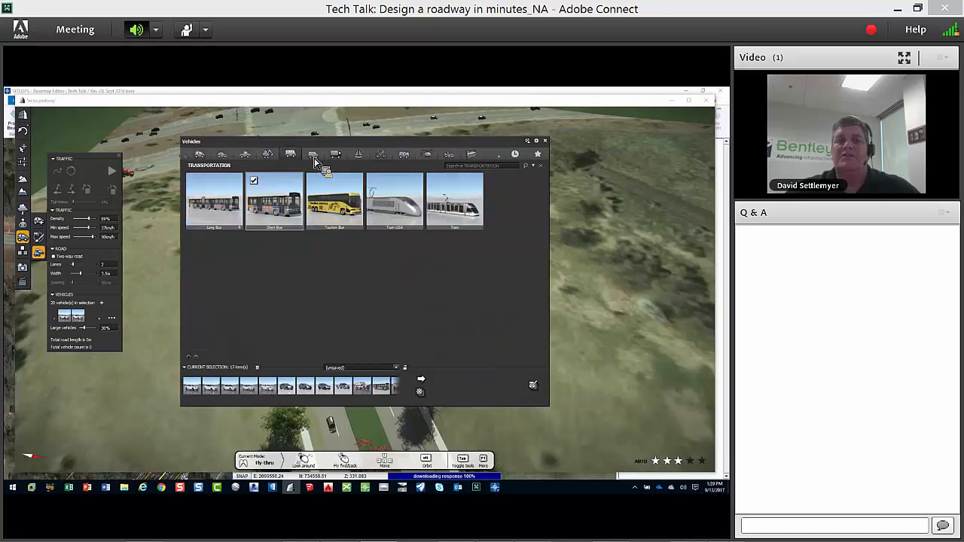
left_click(314, 155)
left_click(337, 155)
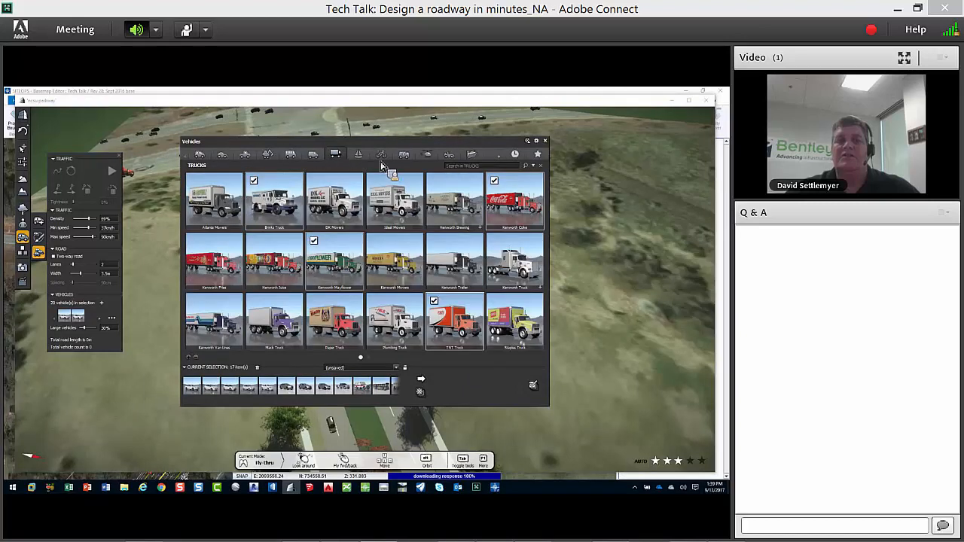
left_click(545, 140)
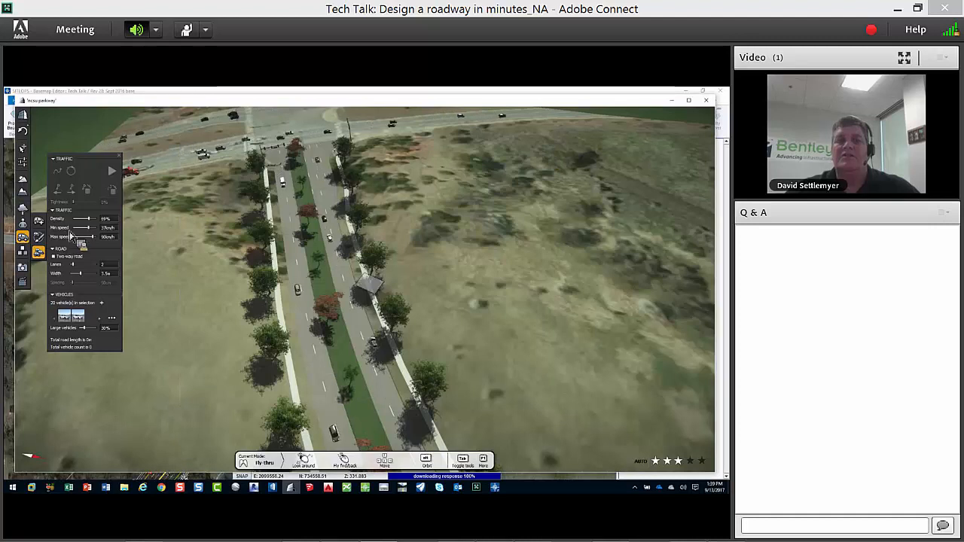
left_click(23, 238)
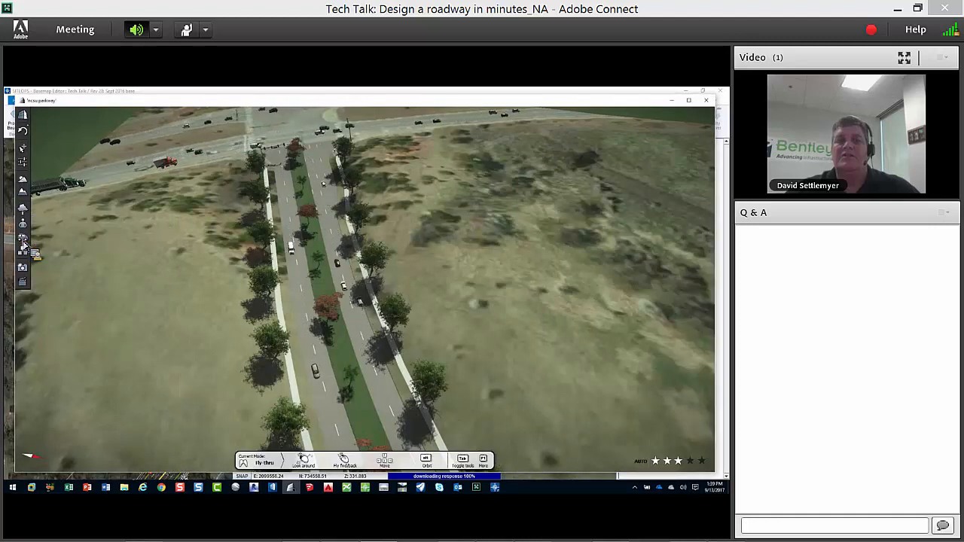
- Leave LumenRT, switch to the PowerPoint presentation and advance its slide show to the Tech Talk: Questions slide
left_click(671, 101)
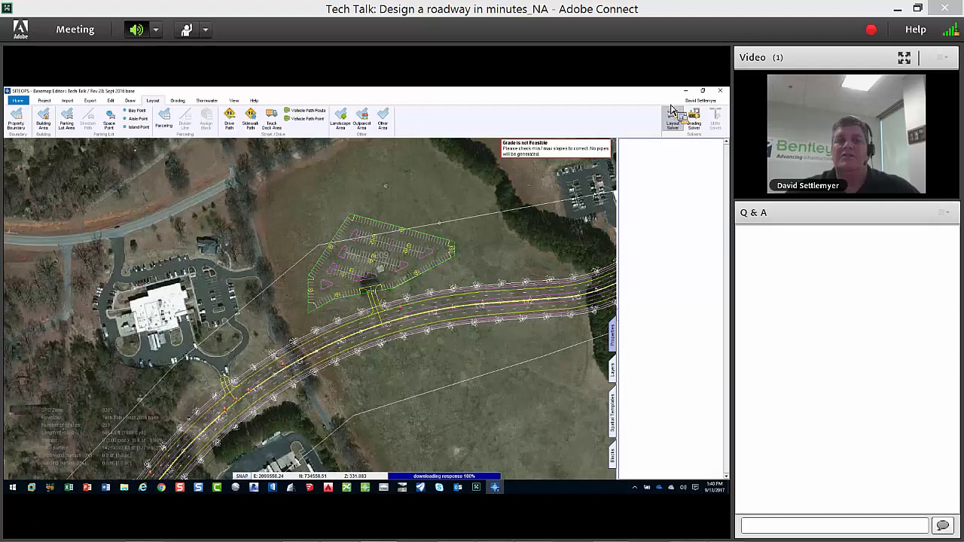
left_click(673, 113)
key("alt+Tab")
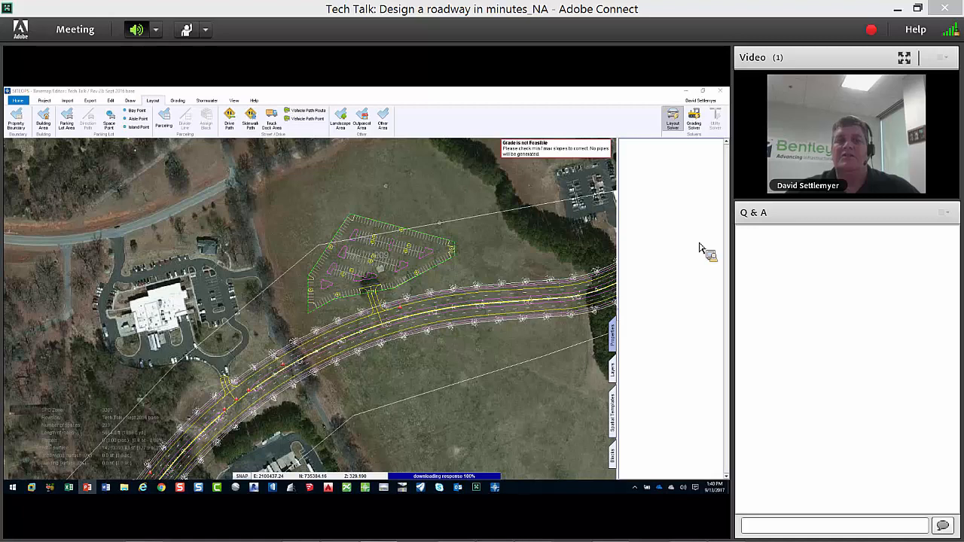
key("shift+F5")
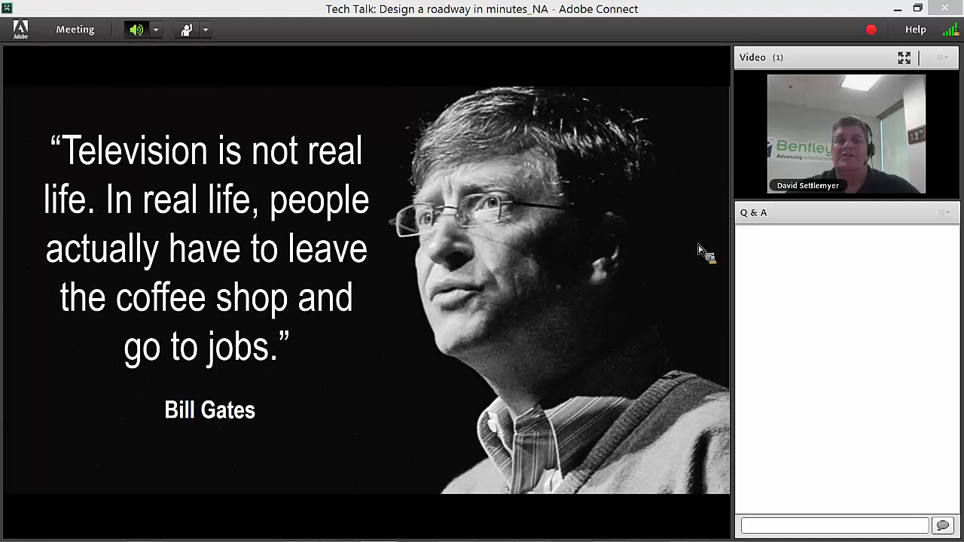
key("Right")
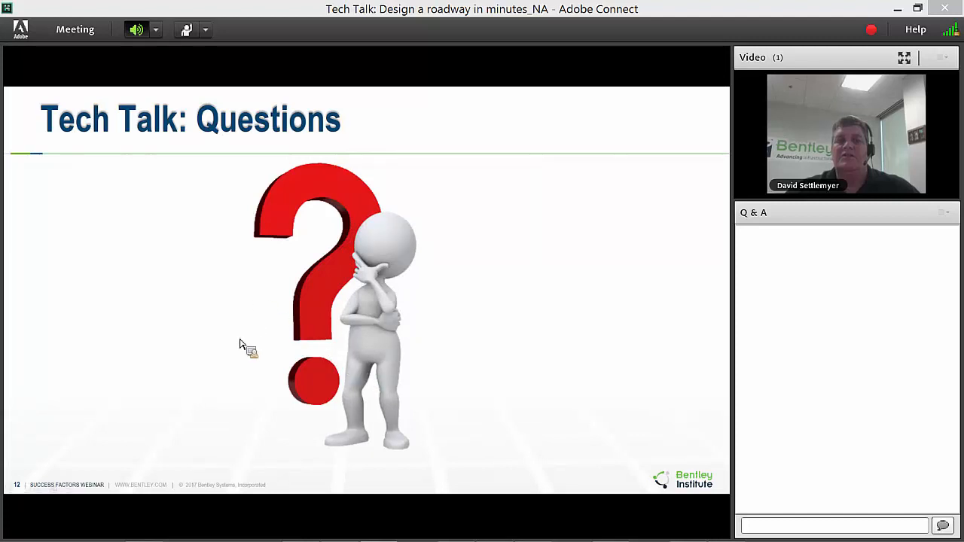
- Switch back to SITEOPS, start a file import and browse to the GIS Data Sets folder on the Data (D:) drive
key("alt+Tab")
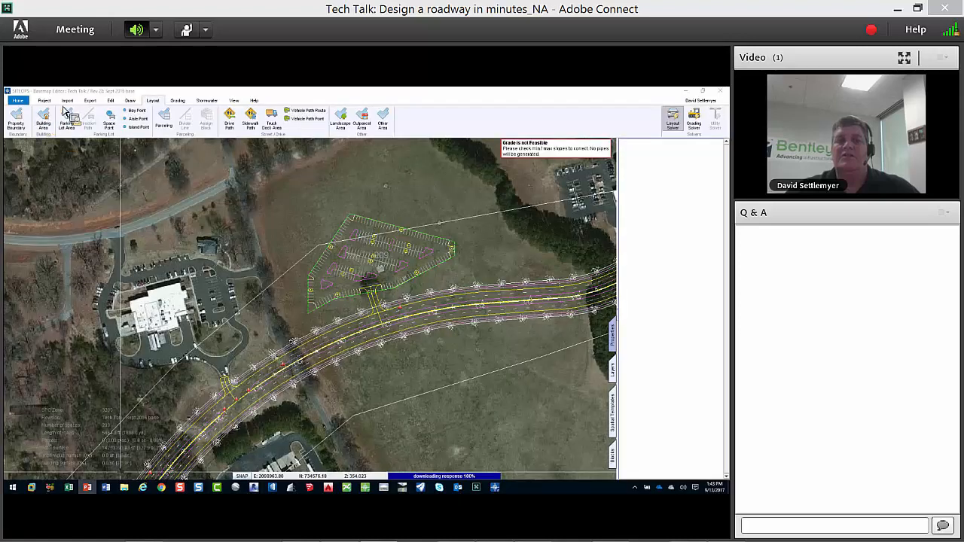
left_click(68, 100)
left_click(16, 121)
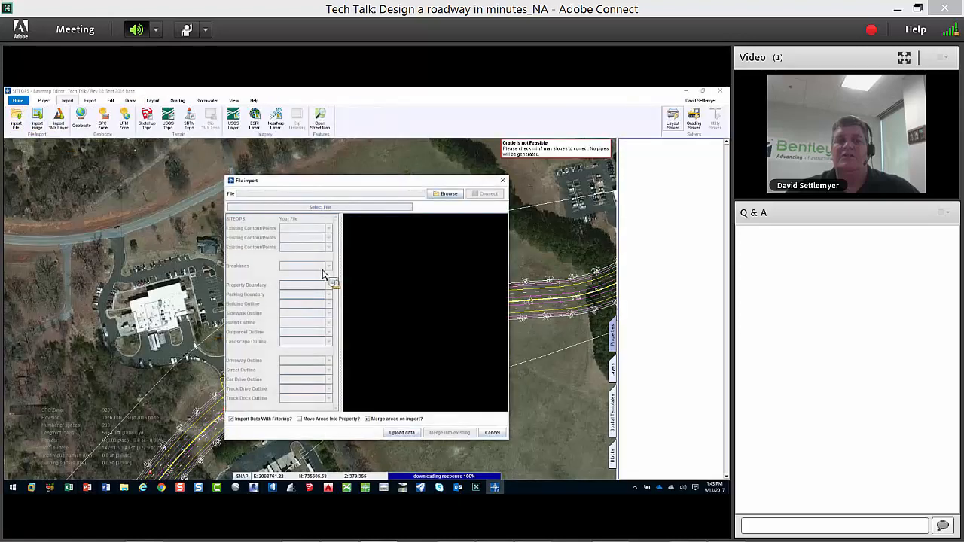
left_click(444, 193)
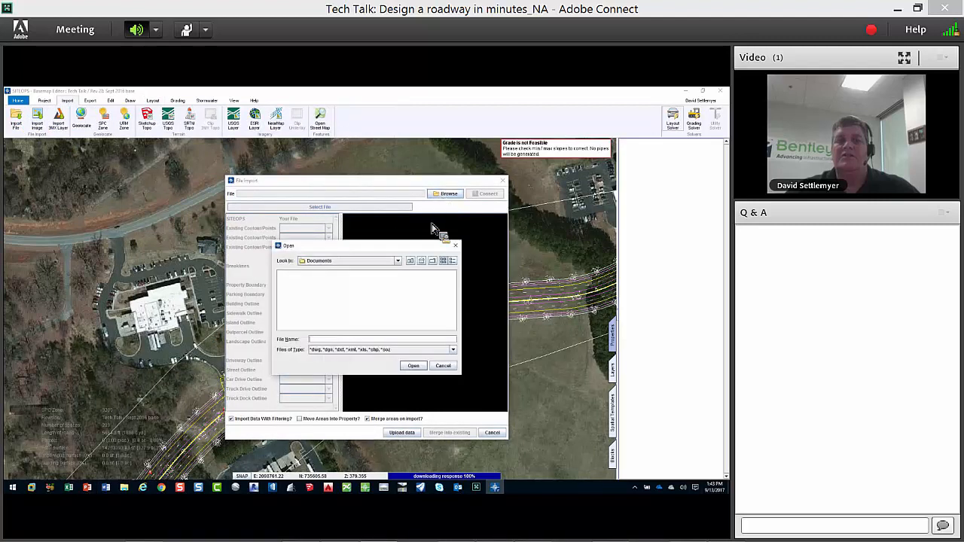
left_click(396, 263)
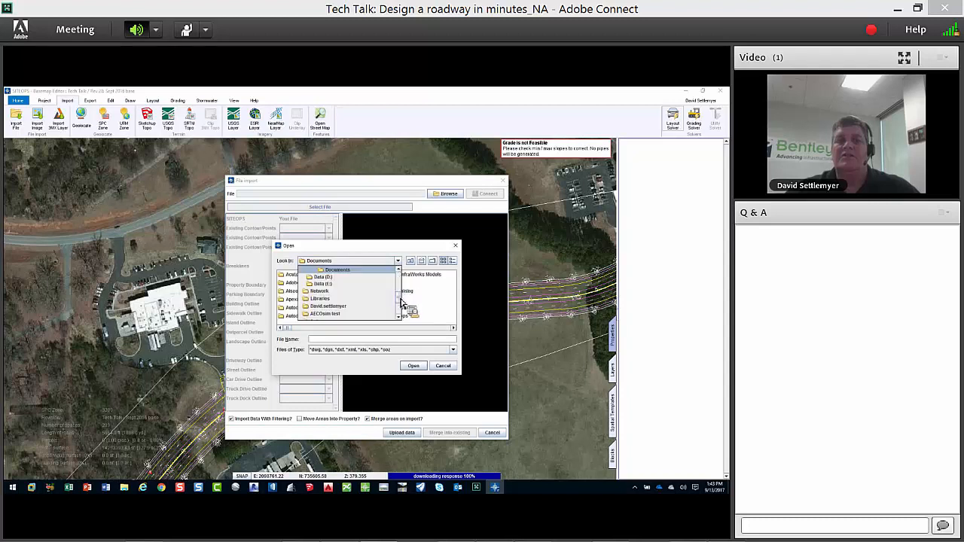
left_click(360, 276)
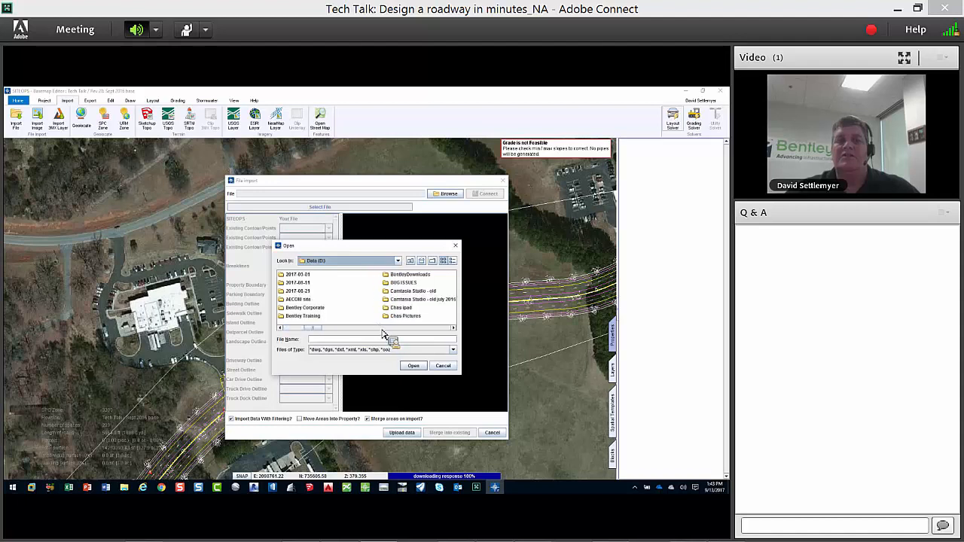
scroll(382, 334, "down", 2)
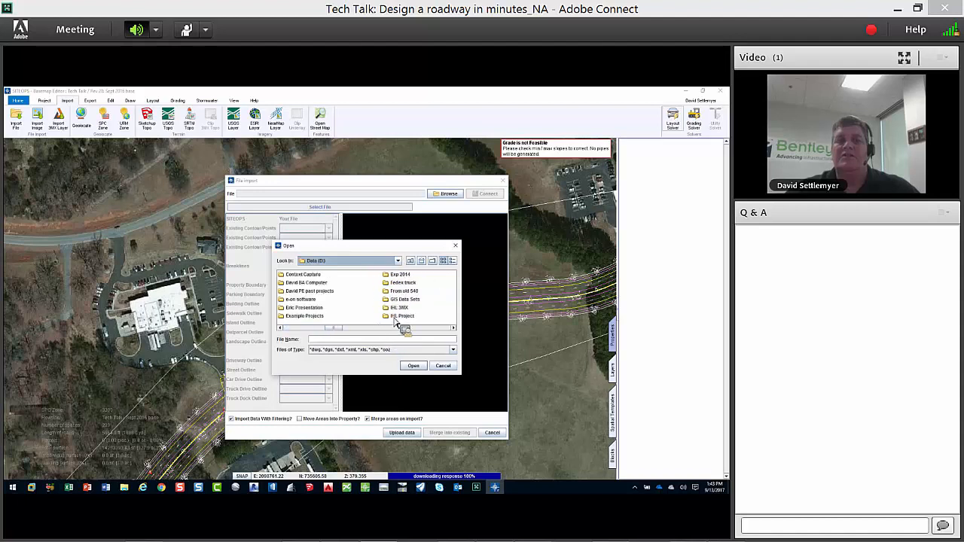
double_click(407, 301)
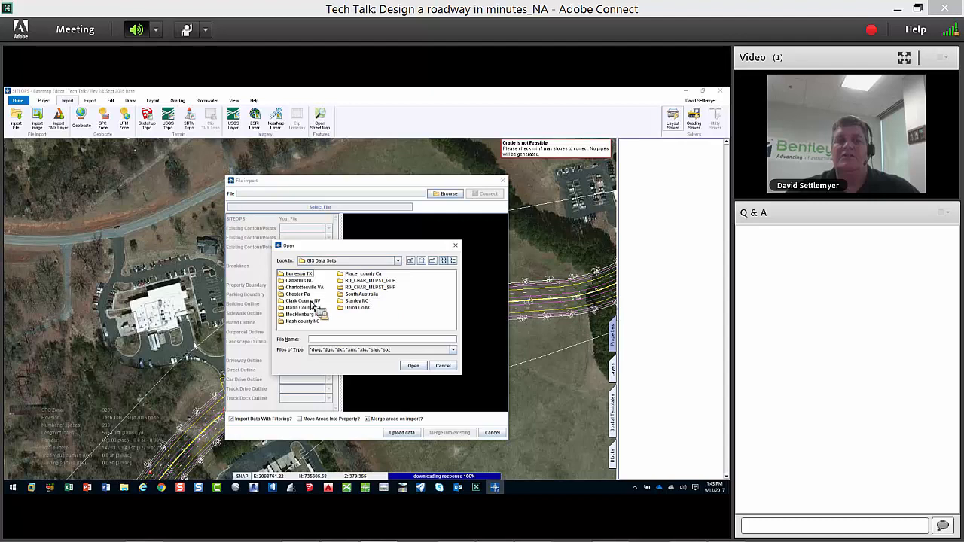
- Look into the Cabarrus NC folder, highlight TaxParcels.shp, and leave the file import without uploading anything
double_click(307, 281)
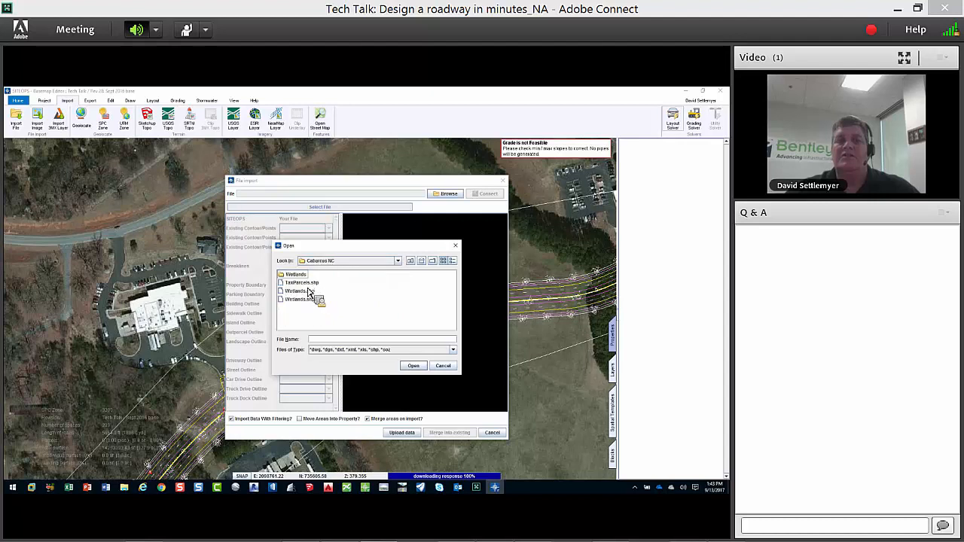
left_click(307, 284)
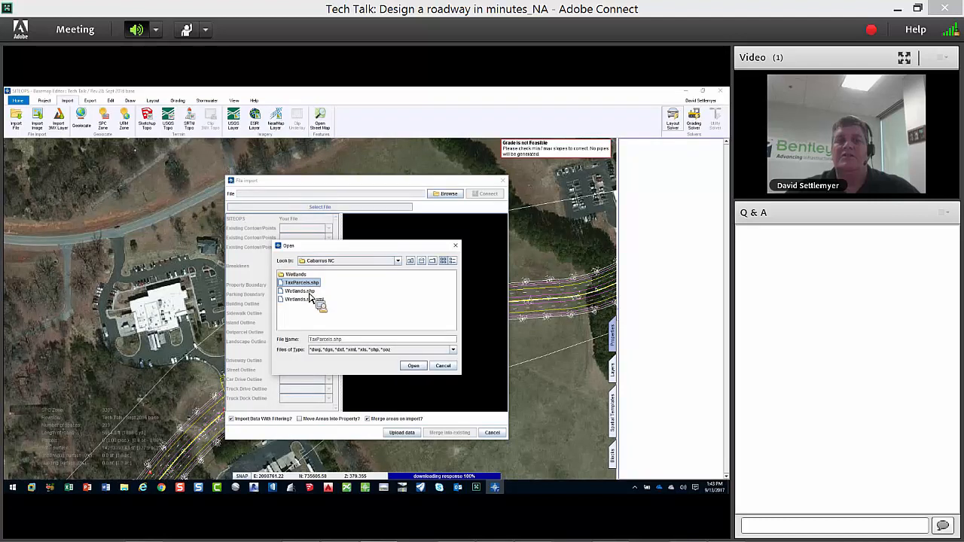
left_click(443, 366)
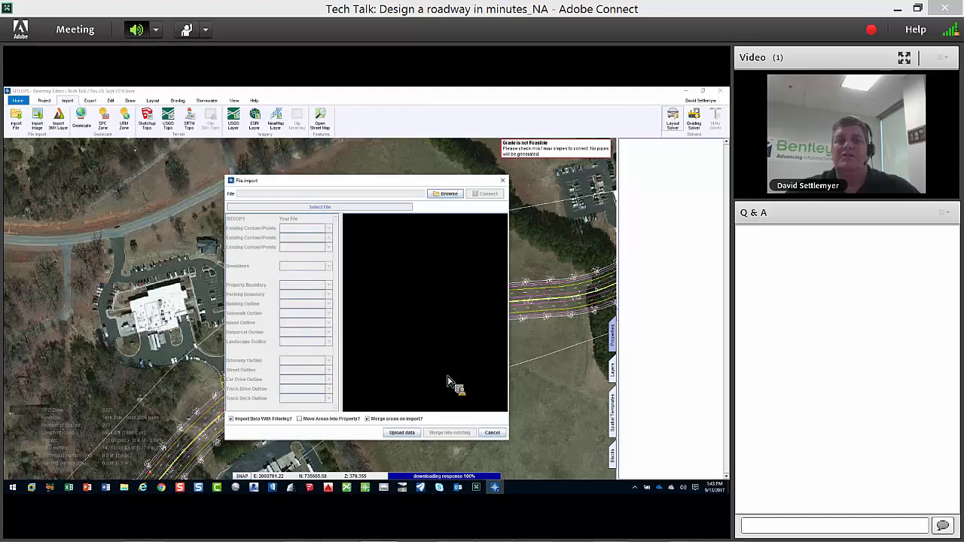
left_click(492, 433)
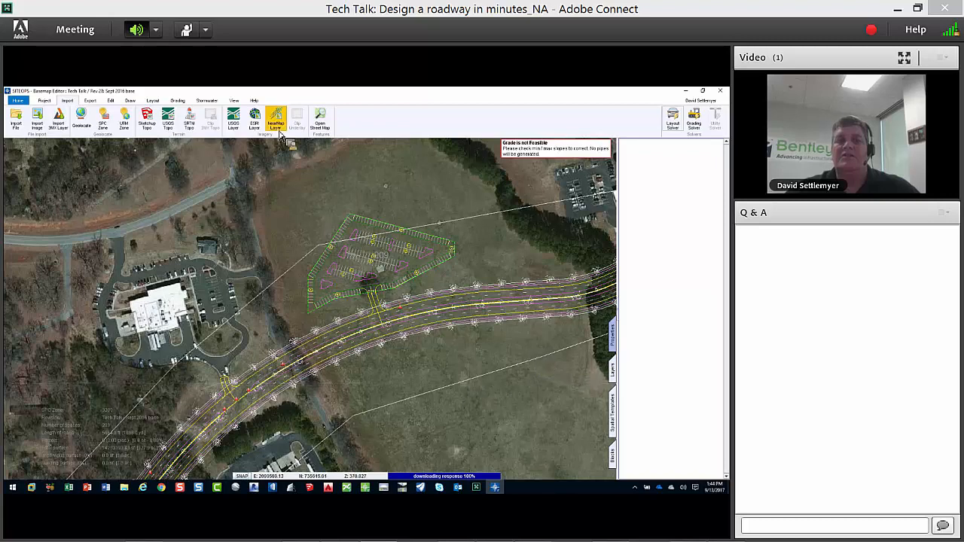
- Review the map services offered by the ESRI REST server and leave without choosing one
left_click(256, 122)
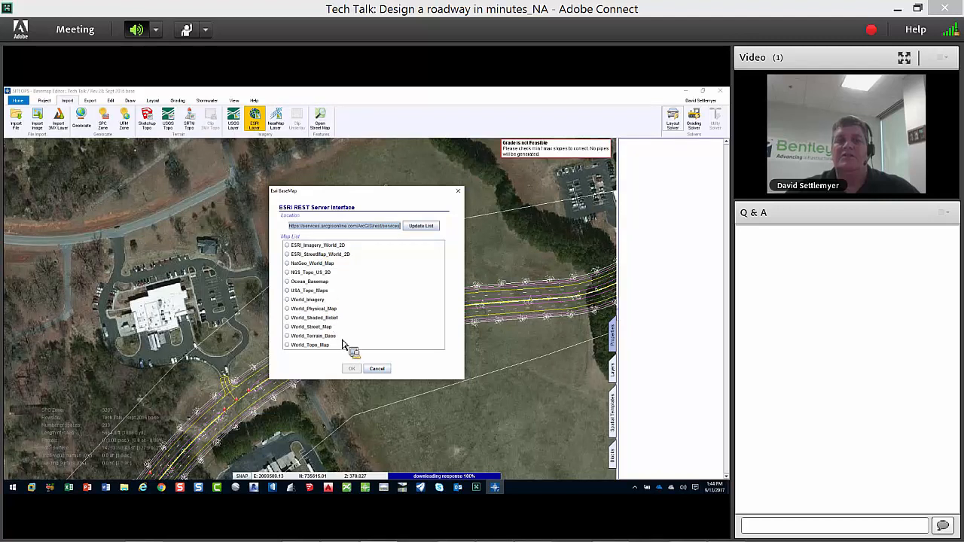
left_click(377, 369)
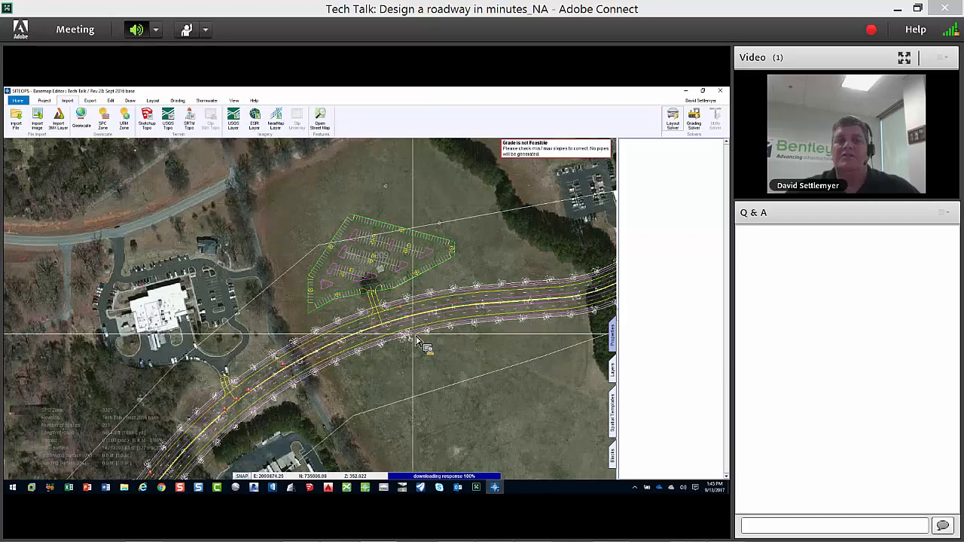
- Examine the roadway's southwest intersection in the basemap, switch to LumenRT, and inspect the same signalized intersection from close range
scroll(416, 341, "down", 3)
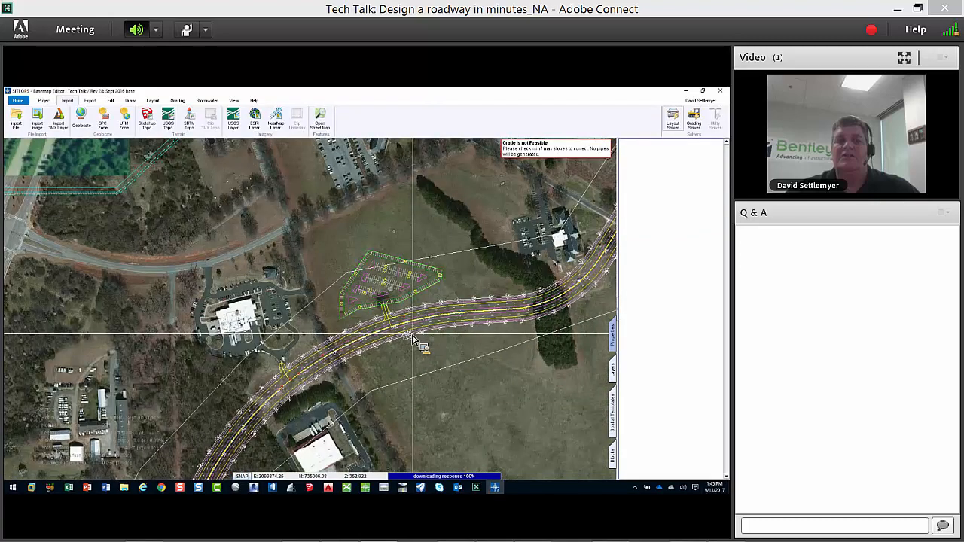
scroll(417, 340, "up", 2)
left_click(44, 100)
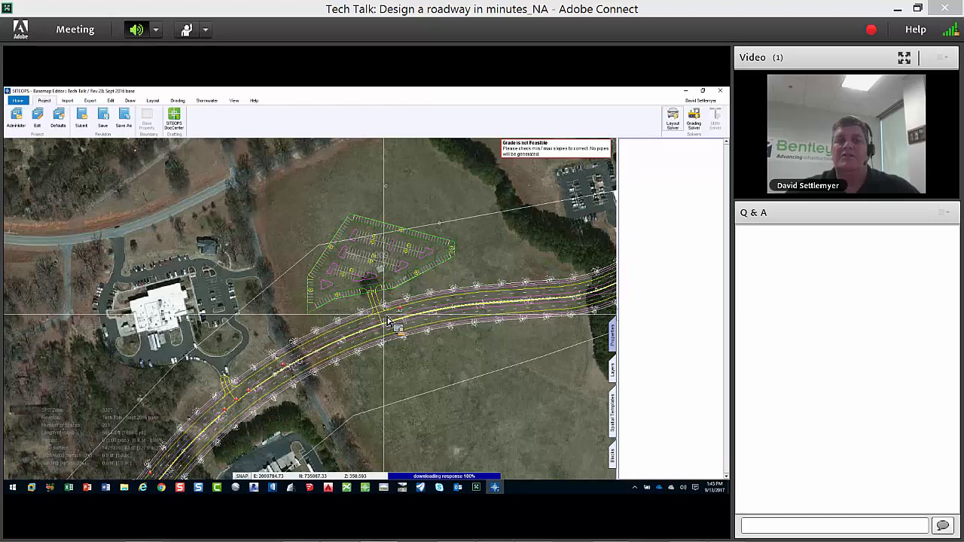
scroll(329, 242, "down", 3)
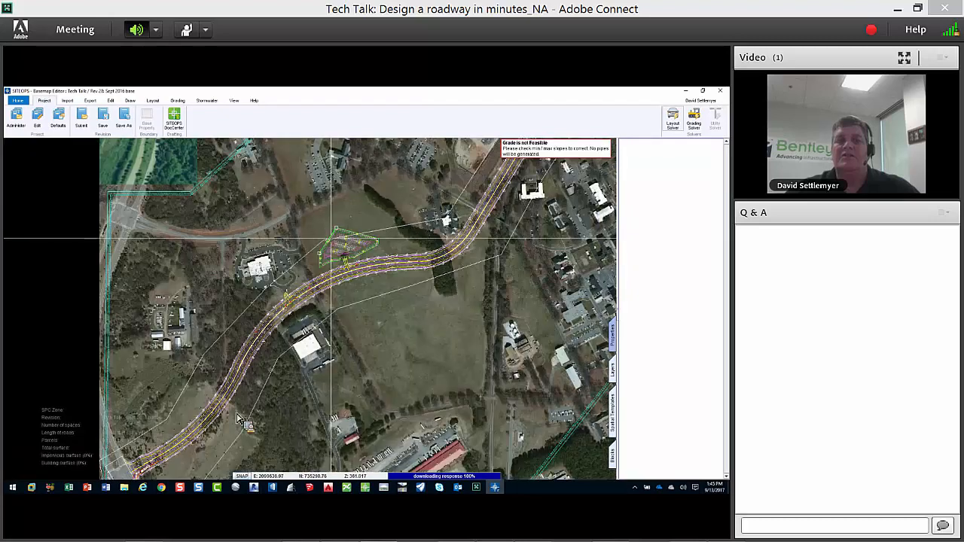
scroll(226, 377, "up", 5)
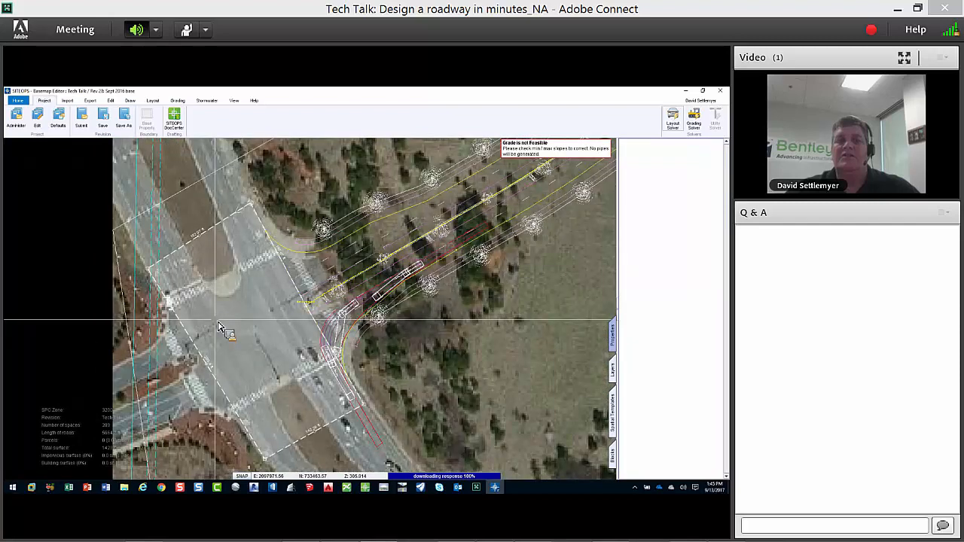
left_click(291, 487)
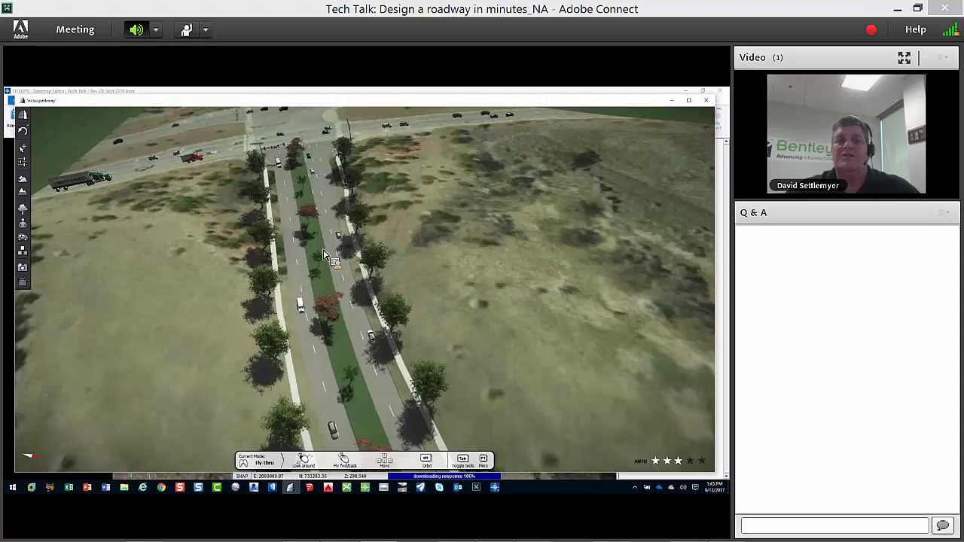
left_click_drag(323, 251, 144, 208, "alt")
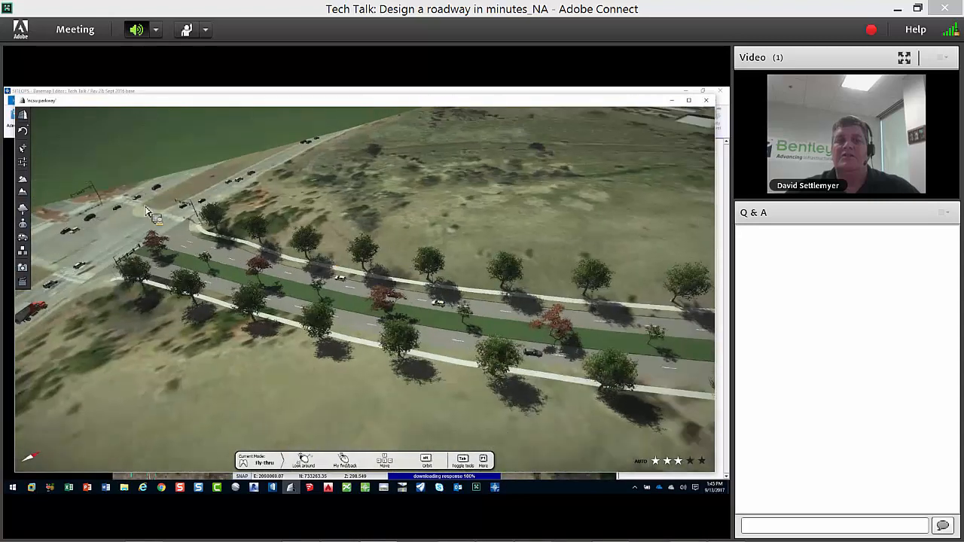
scroll(145, 207, "up", 5)
left_click_drag(198, 236, 458, 267, "alt")
scroll(458, 267, "up", 3, "alt")
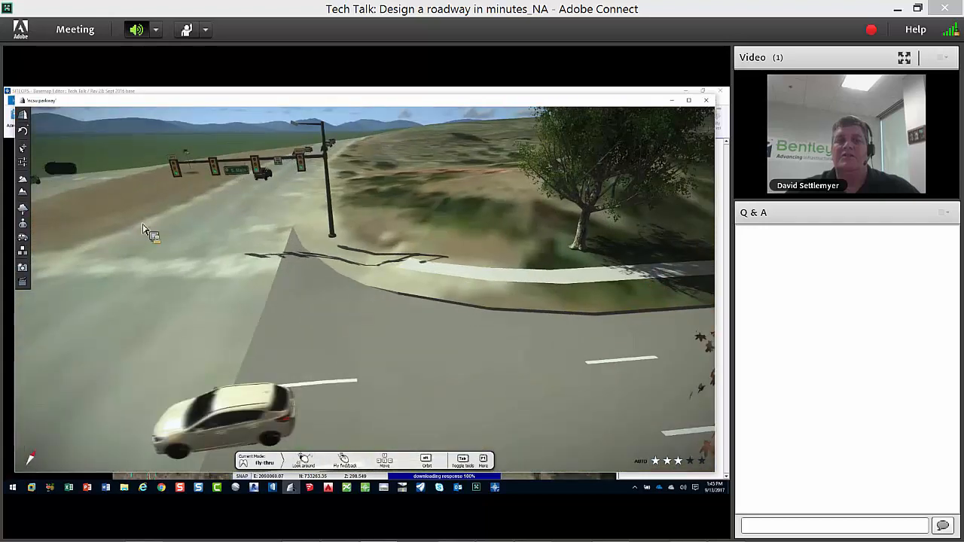
- Set the sun position time to 7:55 PM to view the intersection traffic at night, and return to SITEOPS
left_click(23, 180)
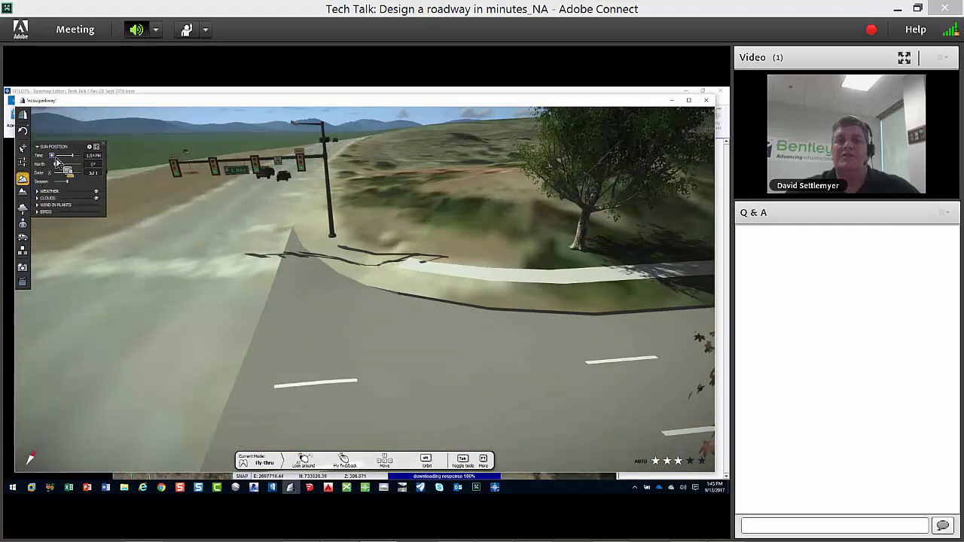
left_click(54, 157)
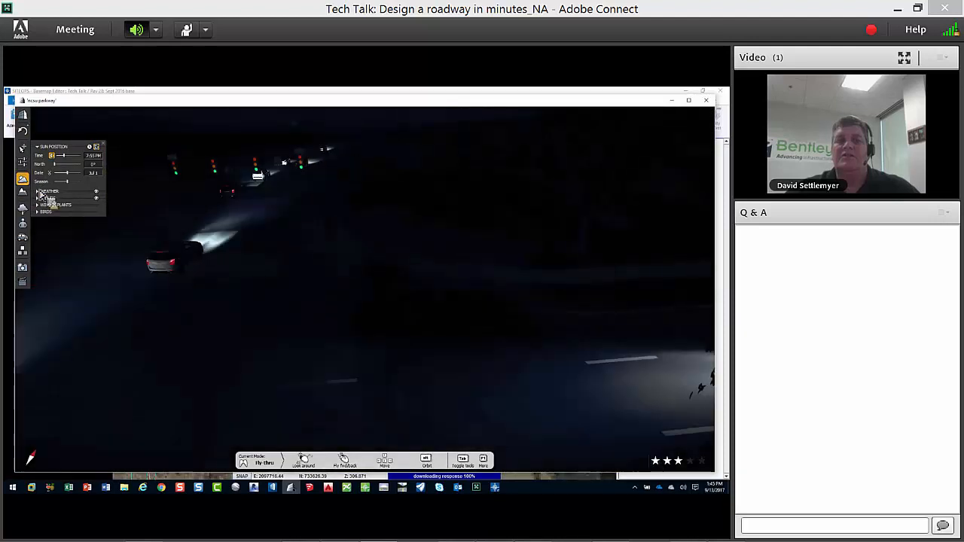
left_click(24, 181)
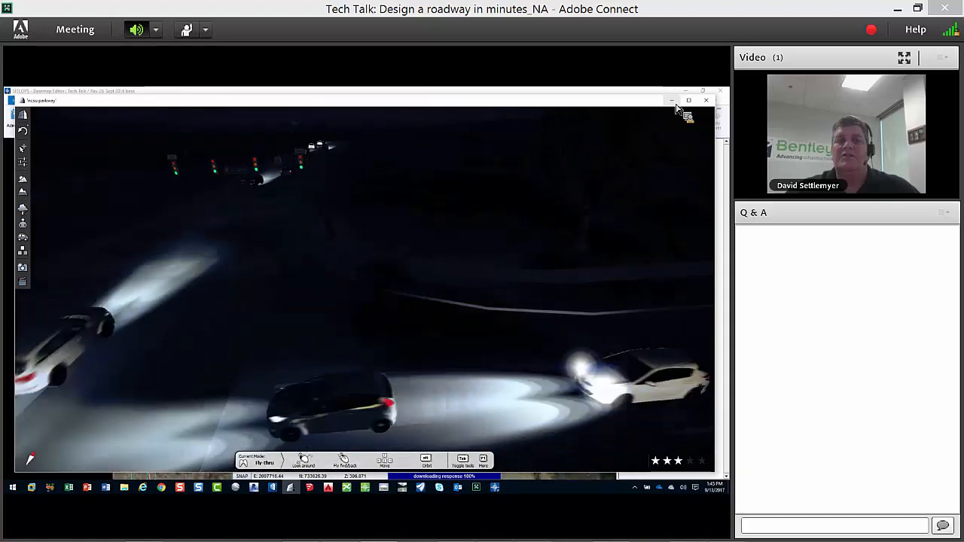
key("alt+F4")
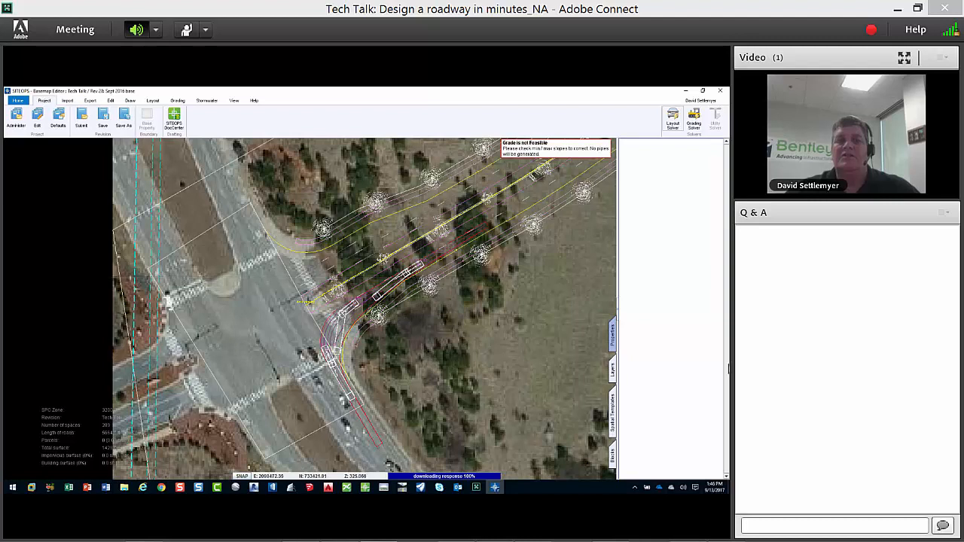
- Start the site grading, close the Landscape 3D Viewer, and bring the whole project site into view
key("alt+Tab")
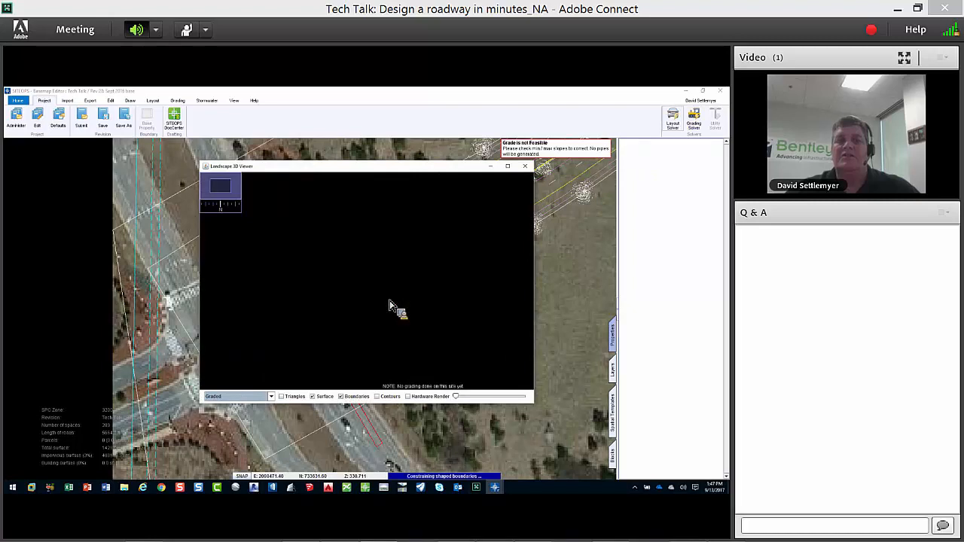
left_click(525, 165)
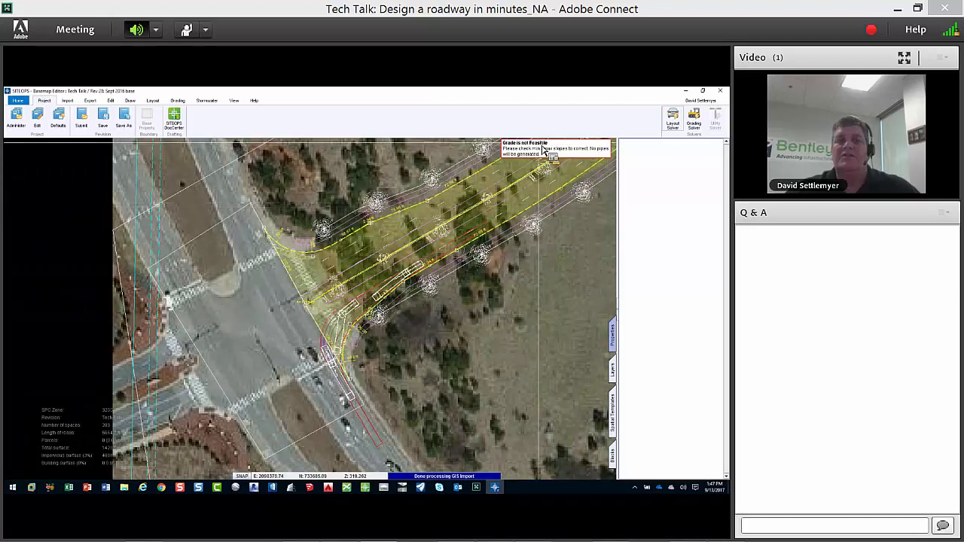
scroll(318, 284, "down", 5)
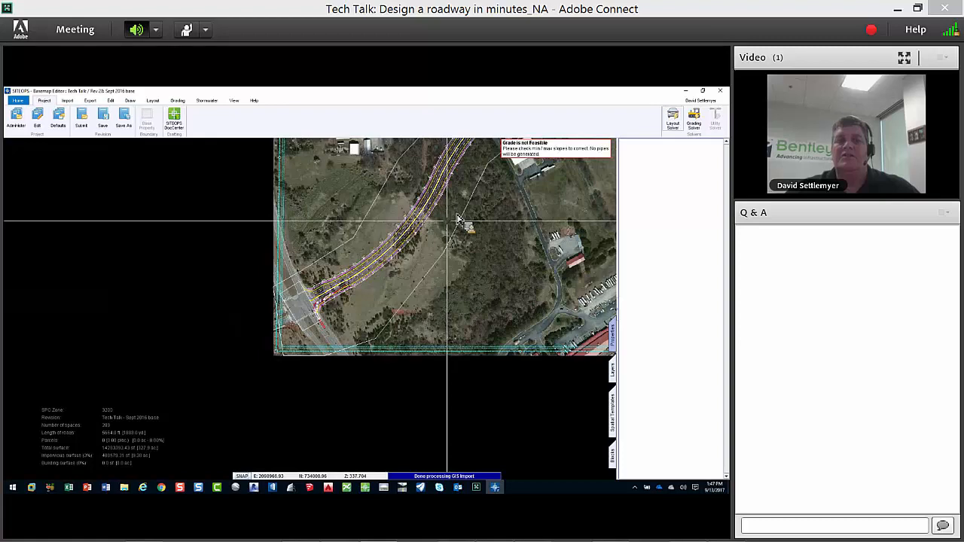
scroll(458, 220, "down", 3)
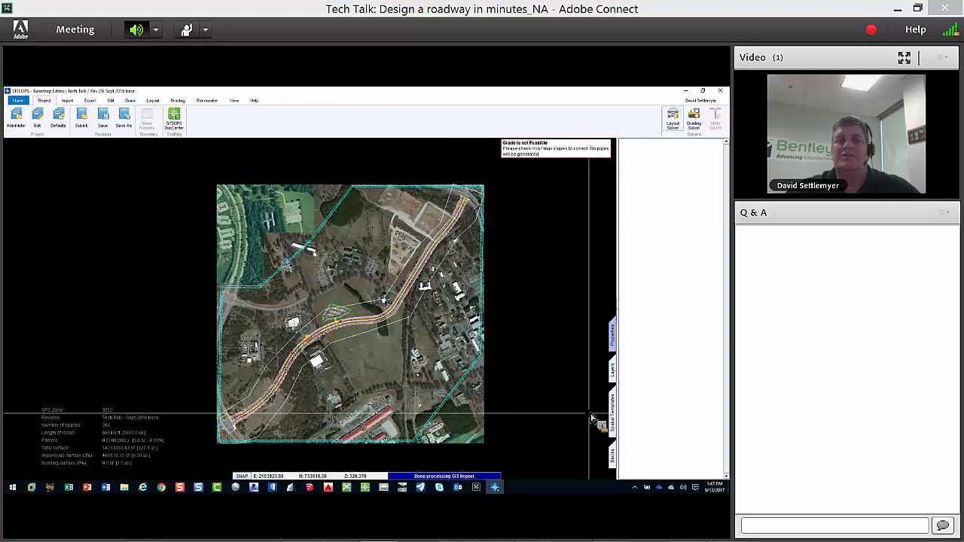
- Show the layer list and review the object, grading, utility, problem and debug layers
scroll(441, 226, "up", 2)
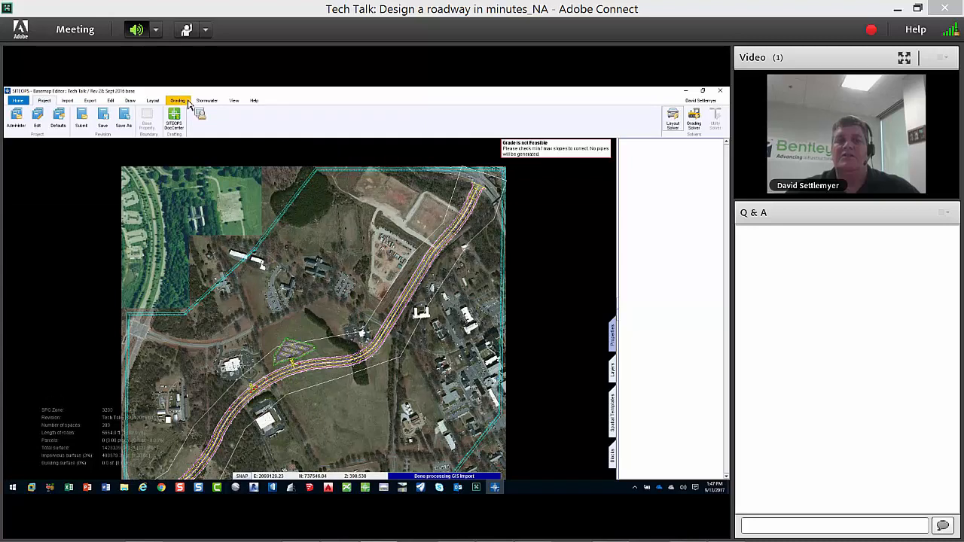
left_click(613, 369)
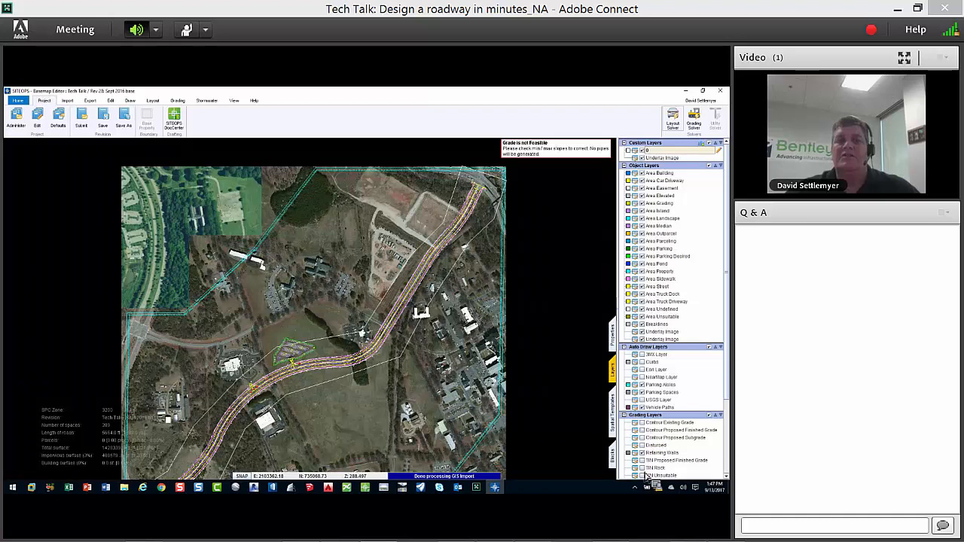
scroll(646, 476, "down", 4)
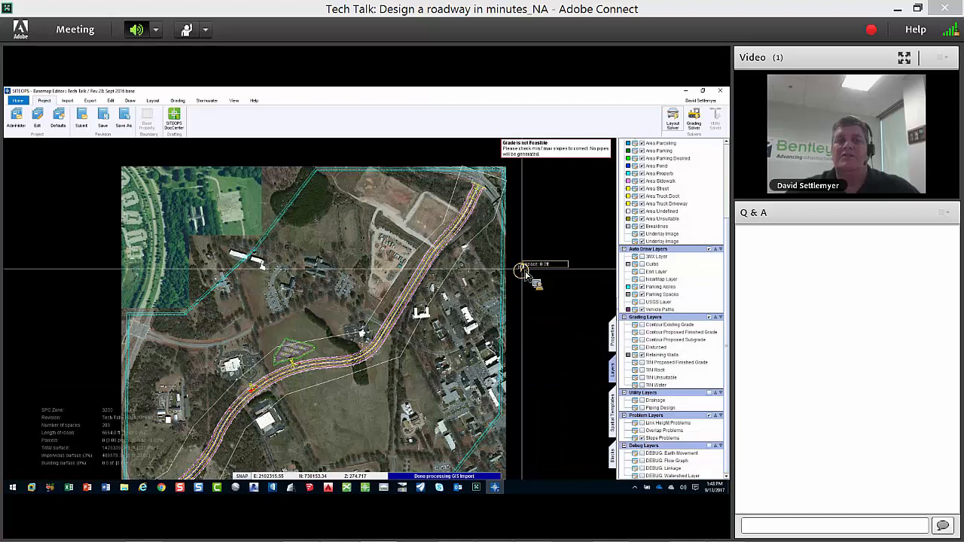
- Adjust the property boundary beside the southwest intersection and regenerate the graded site in the Landscape 3D Viewer
scroll(470, 193, "up", 3)
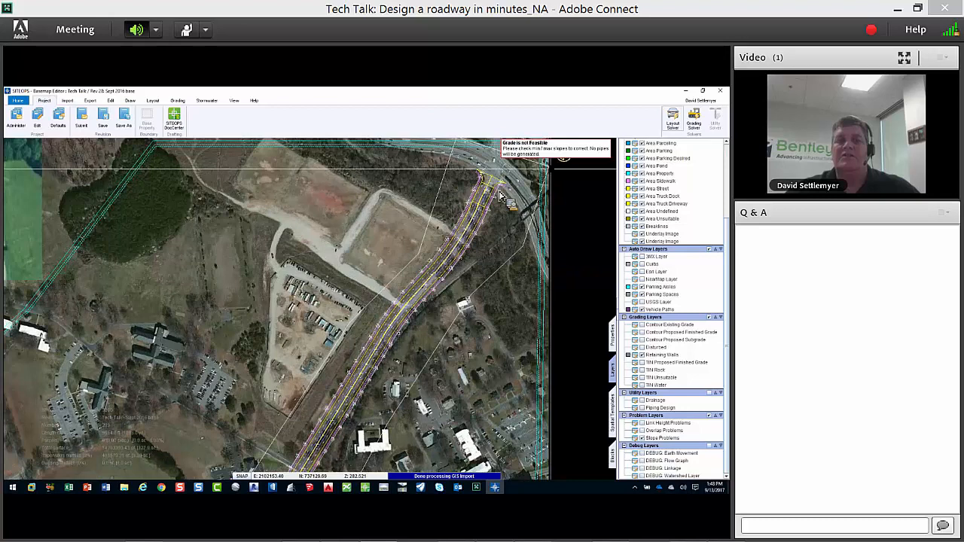
scroll(392, 301, "down", 3)
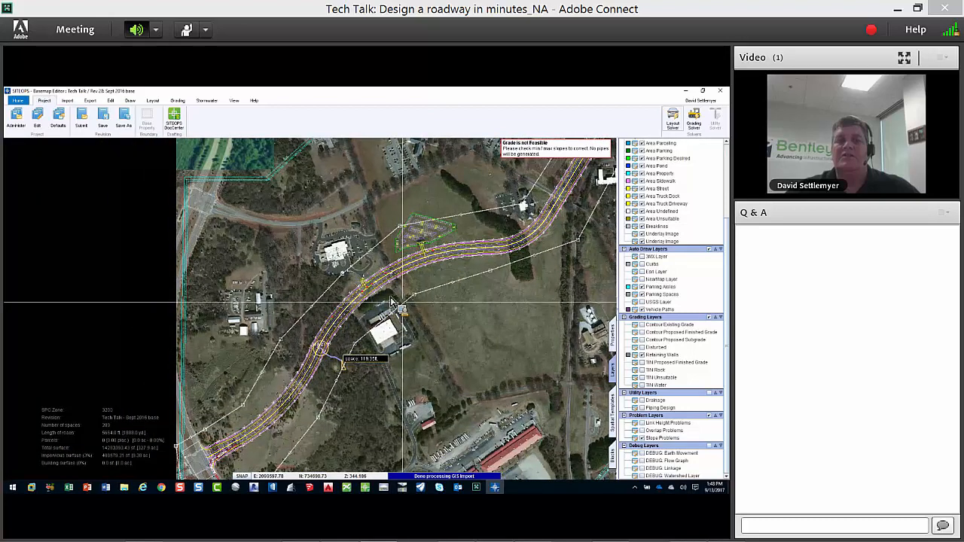
scroll(192, 439, "up", 2)
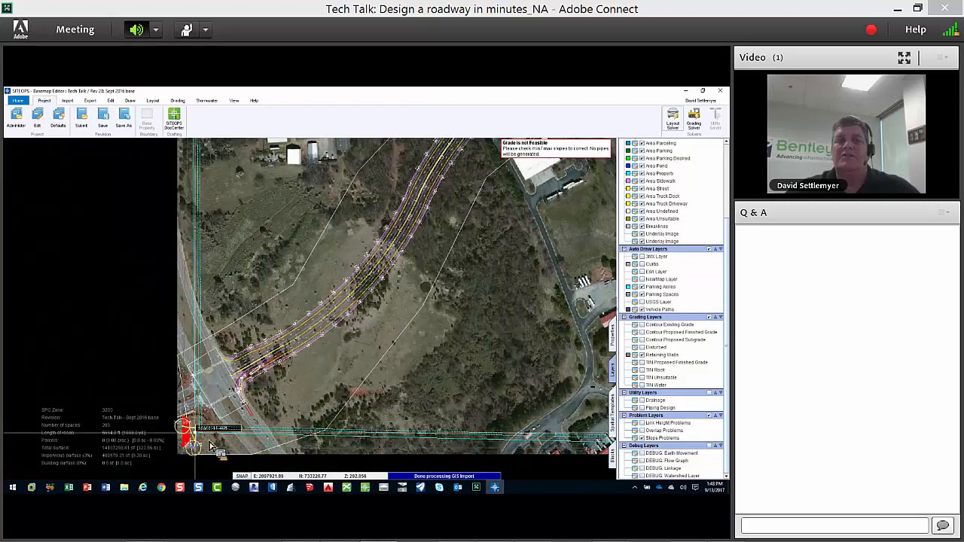
left_click(673, 127)
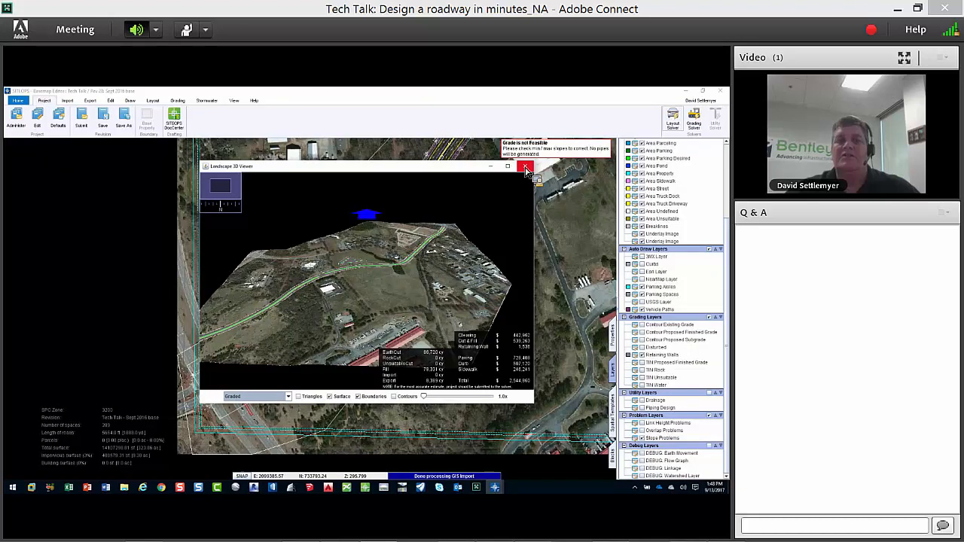
- Close the Landscape 3D Viewer and hide the Slope Problems layer on the project site plan
left_click(526, 167)
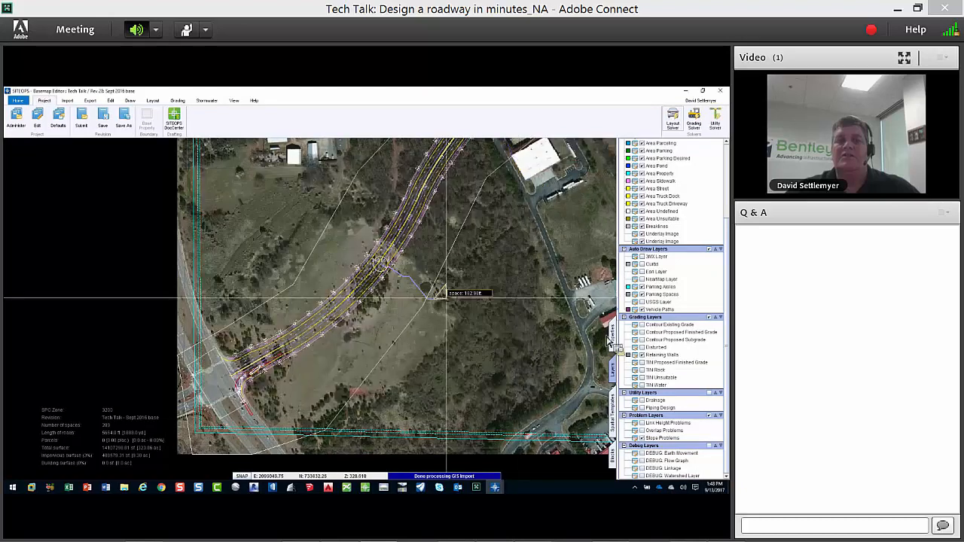
scroll(362, 333, "down", 2)
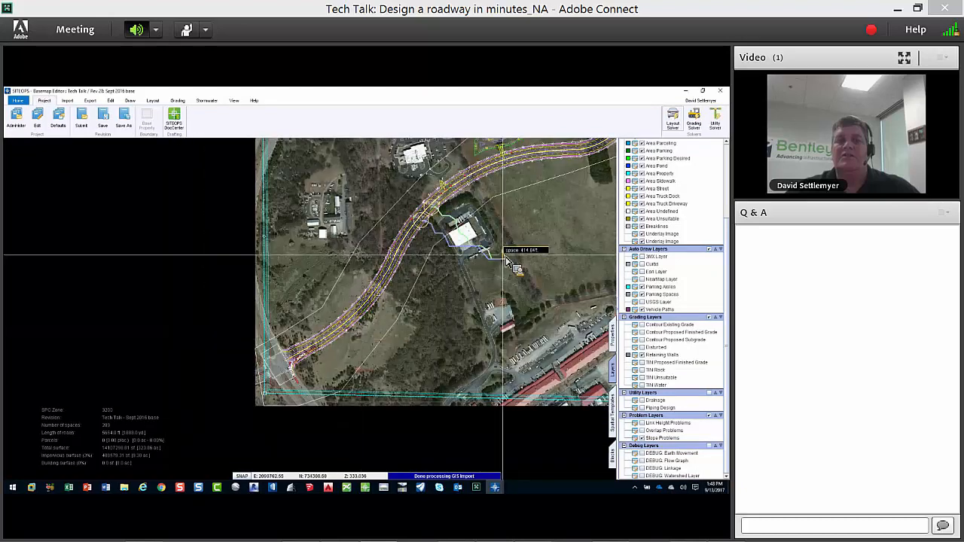
scroll(506, 262, "down", 1)
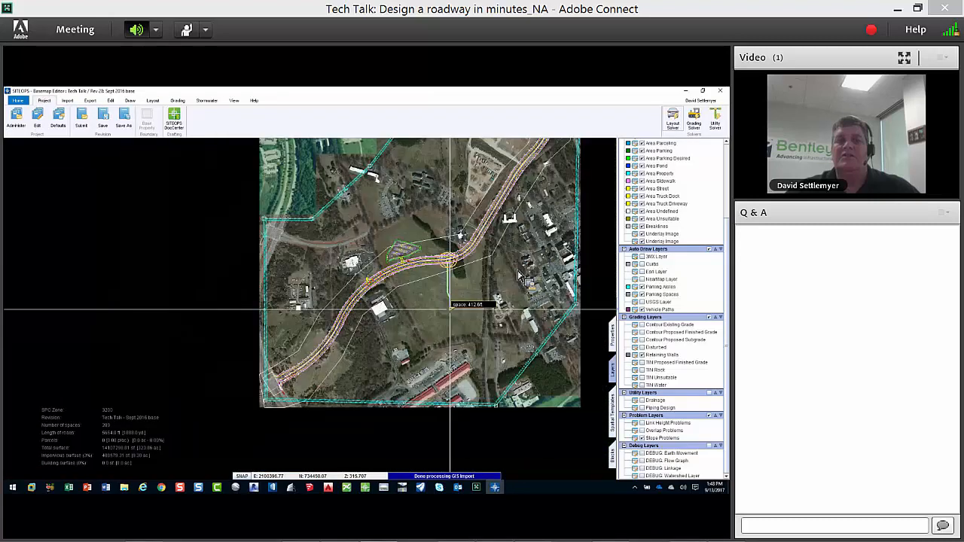
left_click(643, 438)
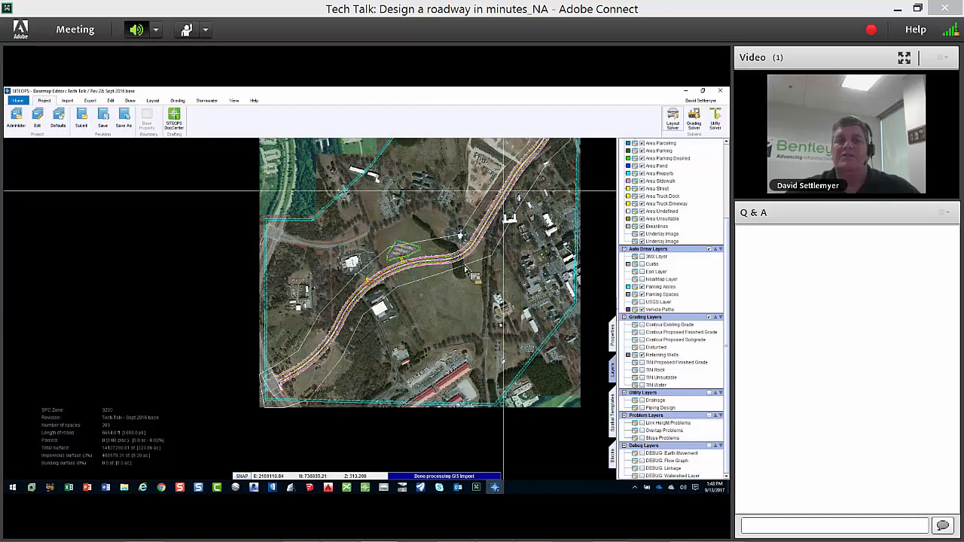
- Run the Utility Solver with the Piping Design layer shown, and examine the storm drainage pipes along the roadway and parking lot
middle_click_drag(503, 191, 460, 263)
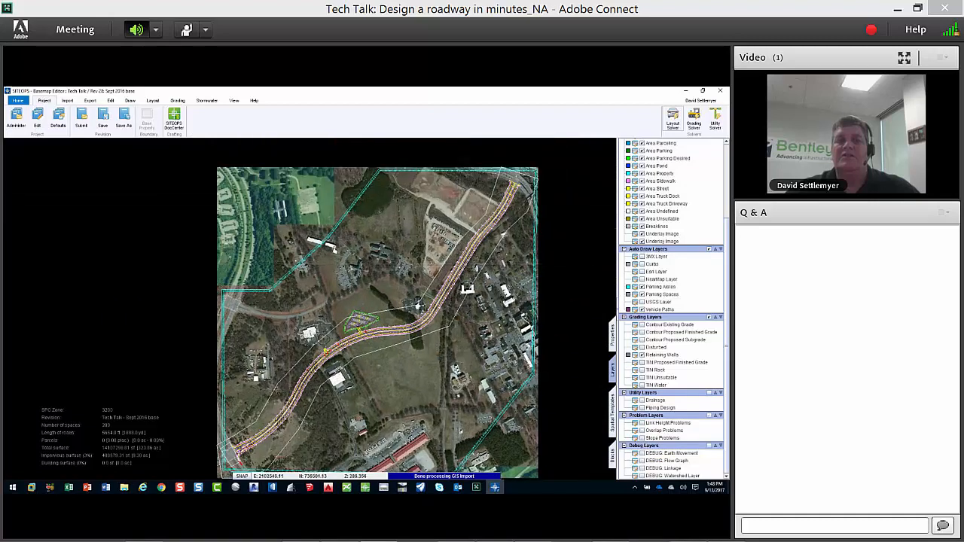
left_click(693, 119)
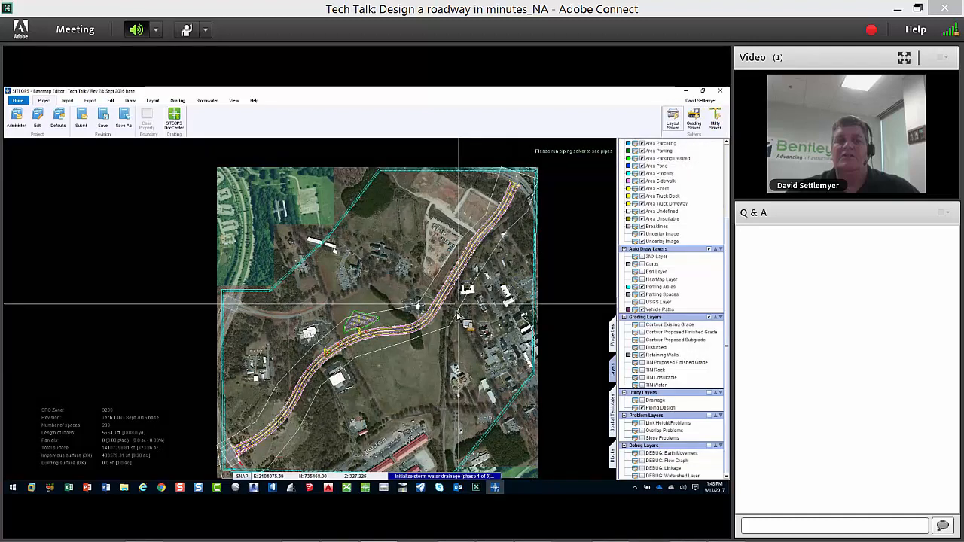
scroll(352, 340, "up", 3)
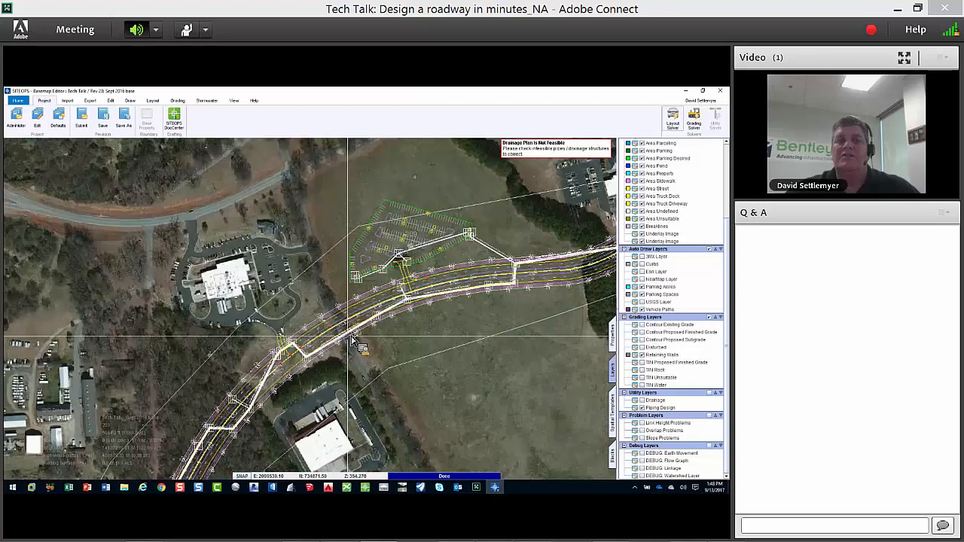
scroll(352, 340, "down", 1)
middle_click_drag(258, 402, 366, 289)
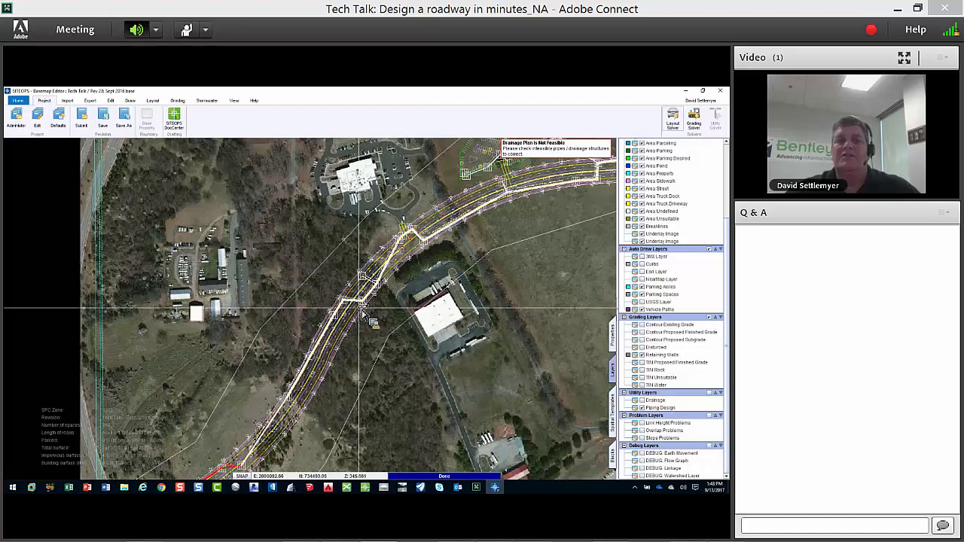
scroll(368, 260, "up", 2)
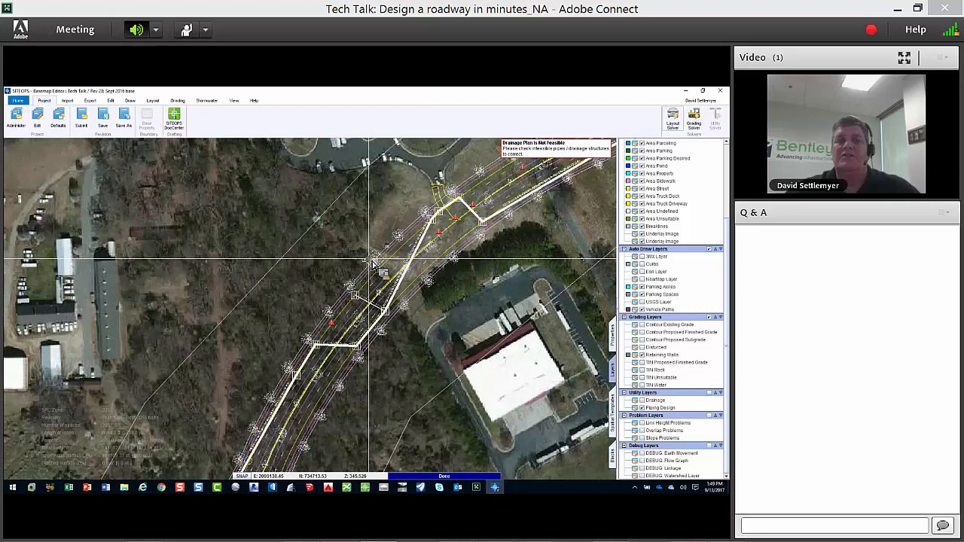
scroll(372, 262, "down", 1)
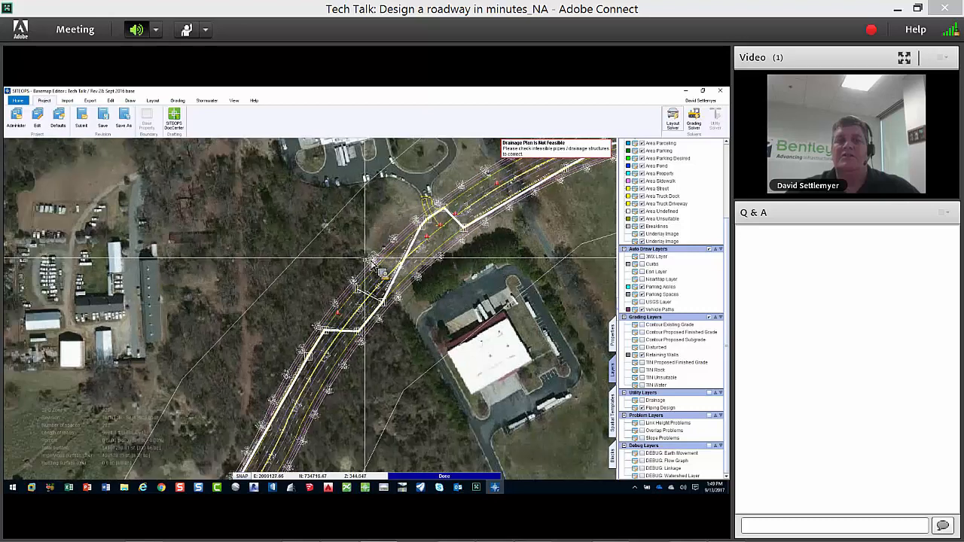
scroll(372, 262, "down", 3)
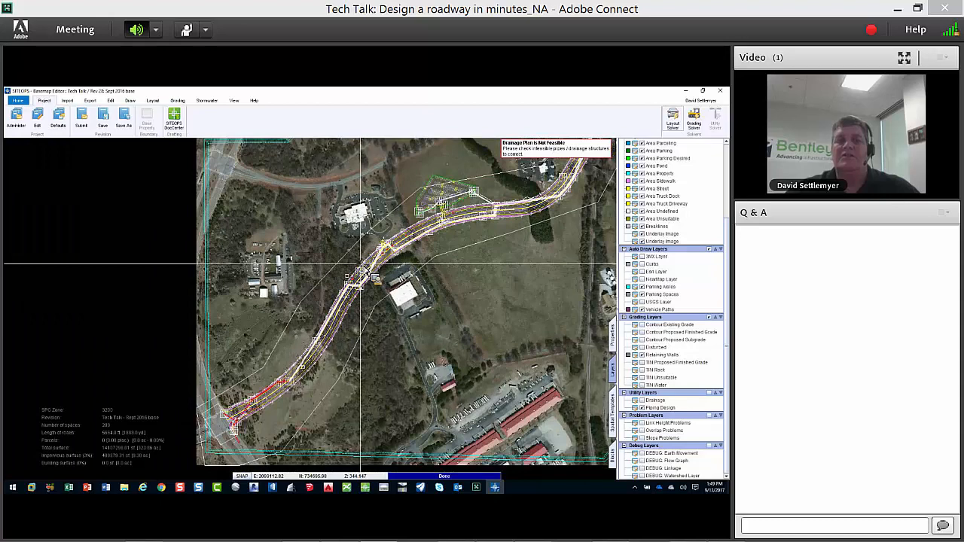
scroll(360, 263, "down", 1)
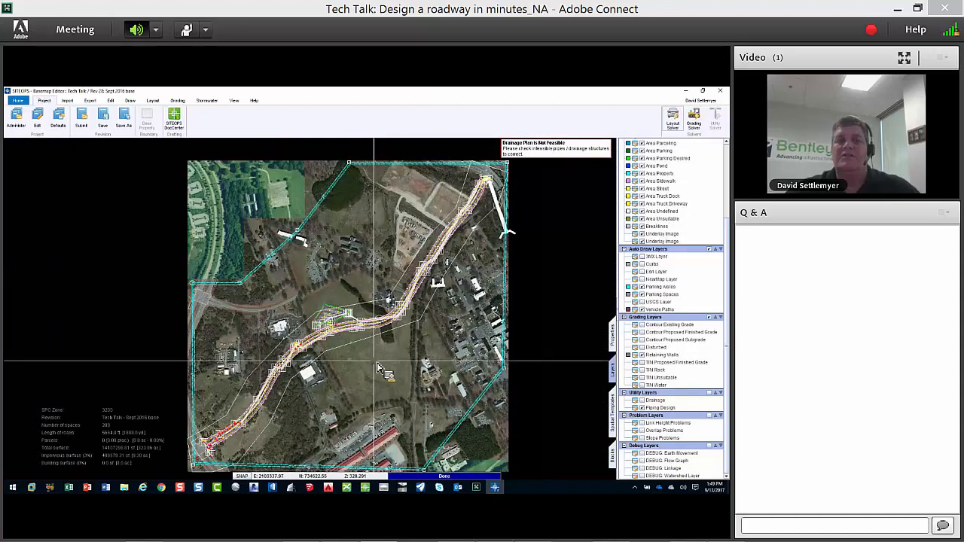